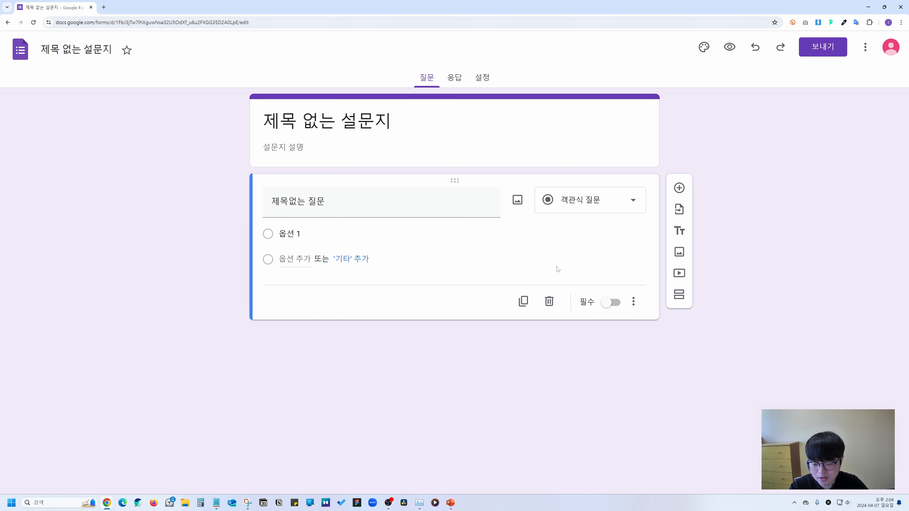
# Rename the form title to '구글 양식 만들기'.
pyautogui.click(379, 159)
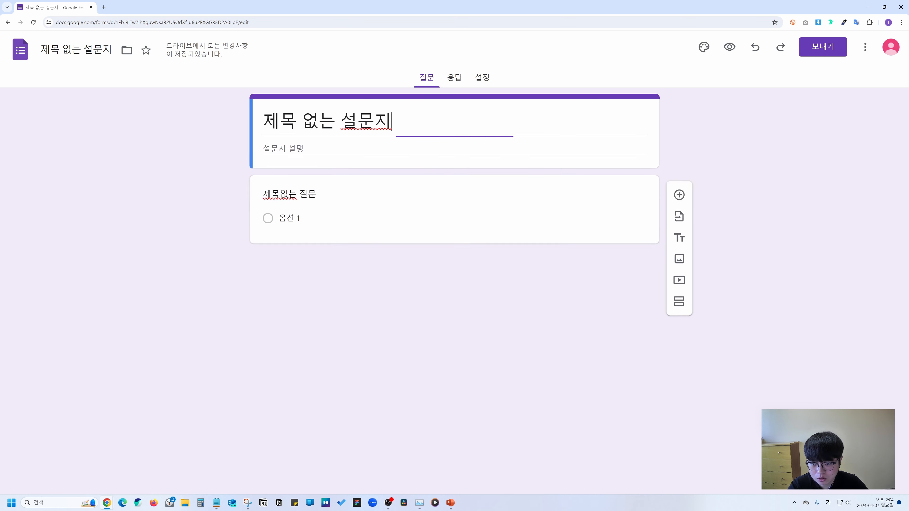
pyautogui.hotkey('ctrl', 'a')
pyautogui.write('구글 양식 만들기')
pyautogui.click(360, 194)
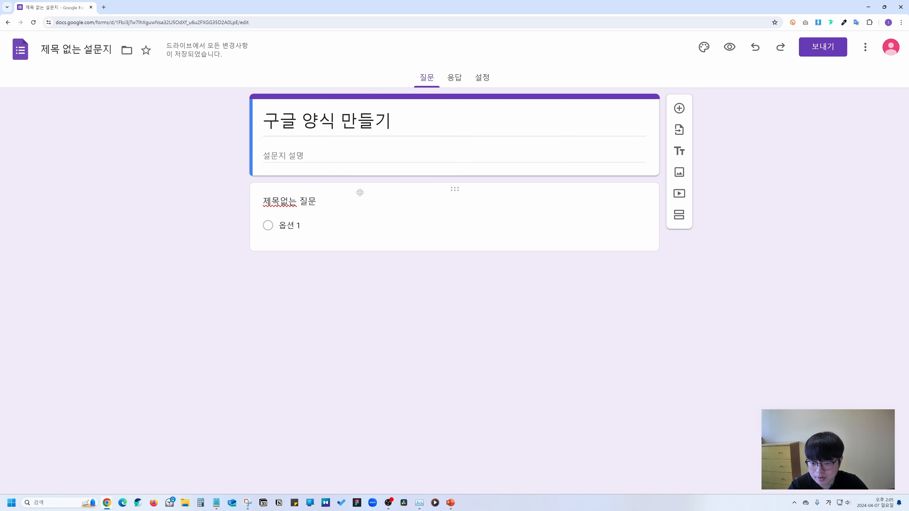
# Make the first question '성함이 어떻게 되시나요?' a short-answer (단답형) question.
pyautogui.click(319, 183)
pyautogui.hotkey('ctrl', 'a')
pyautogui.press('BackSpace')
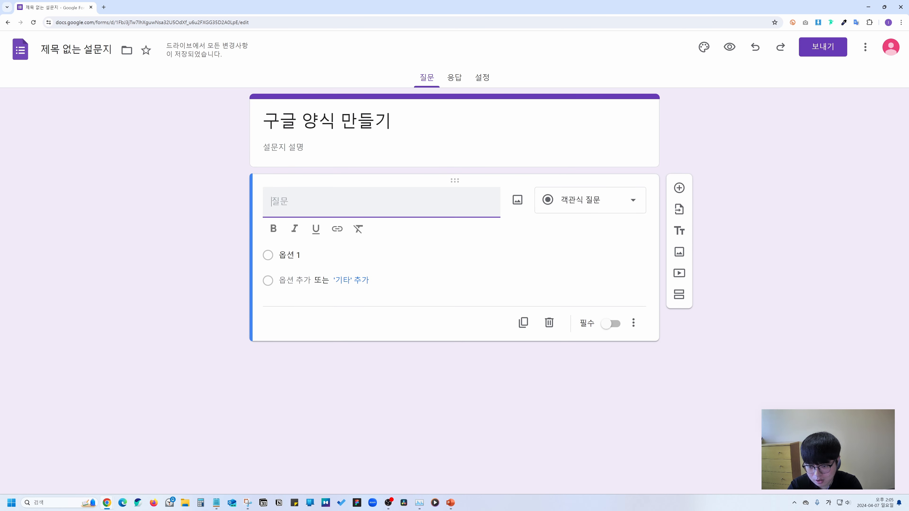
pyautogui.write('성함이 어떻게 되시나요?')
pyautogui.click(603, 205)
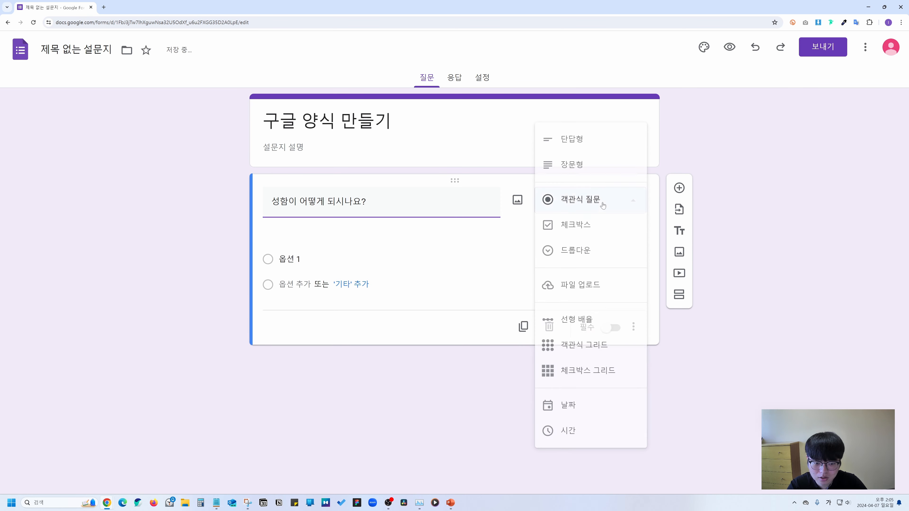
pyautogui.click(572, 140)
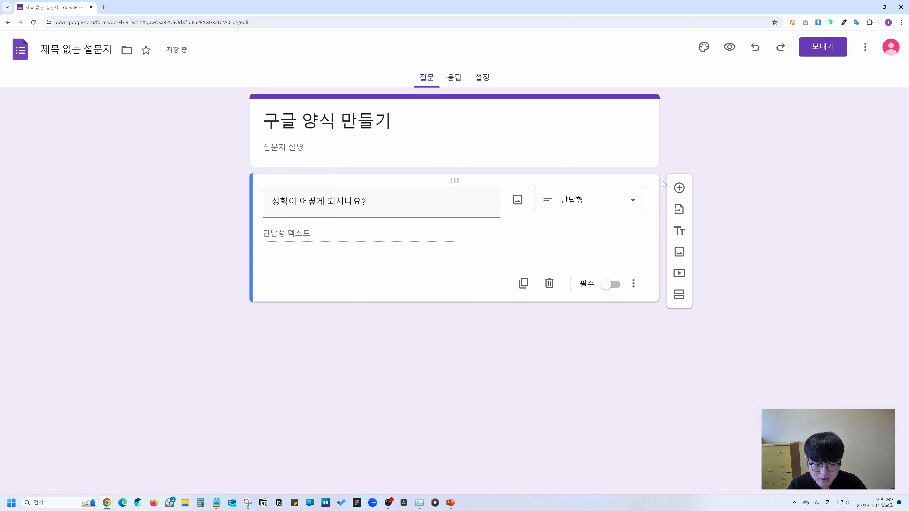
# Add a long-answer (장문형) question '전화번호가 어떻게 되시나요?'.
pyautogui.click(681, 188)
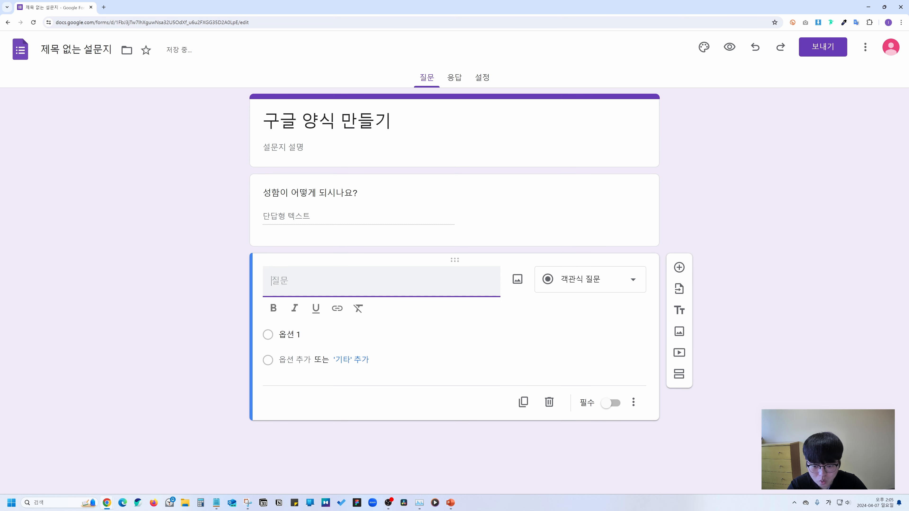
pyautogui.write('전화번호가 어떻게 되시나요?')
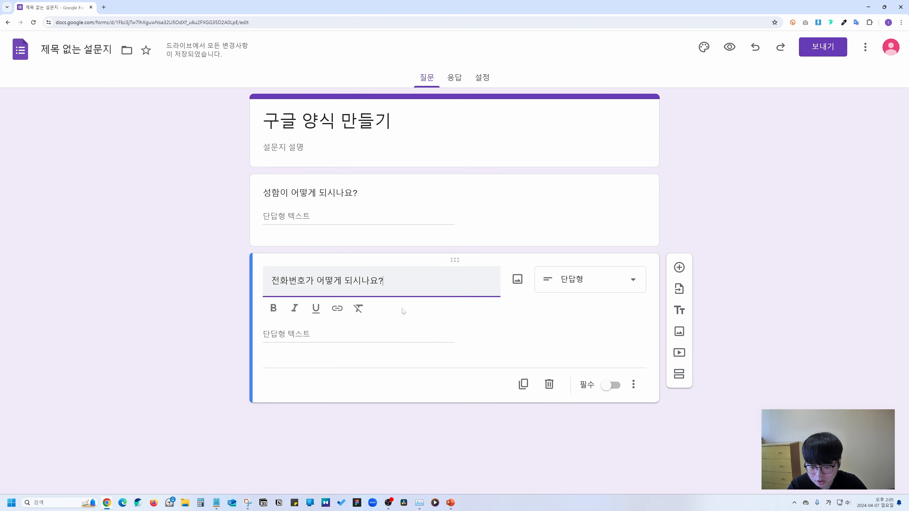
pyautogui.click(581, 281)
pyautogui.click(580, 200)
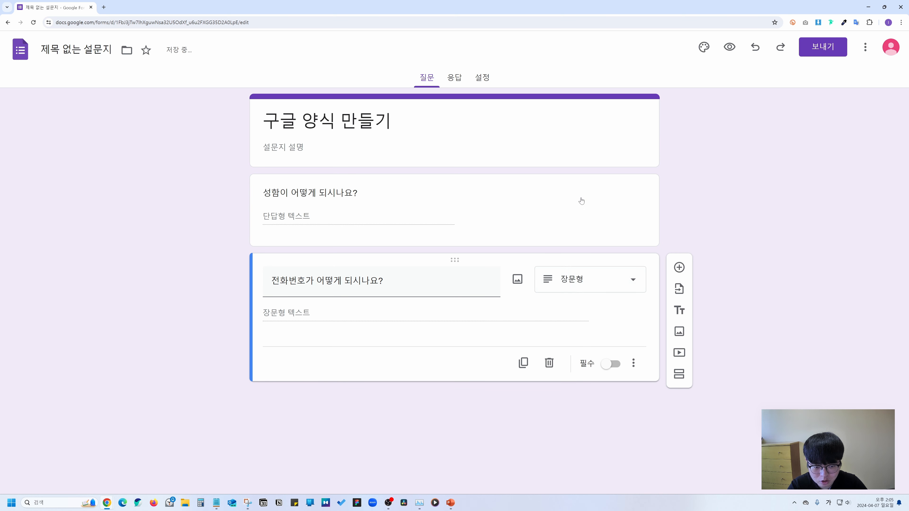
# Add a third multiple-choice question '어떤 홈페이지가 필요하신가요?'.
pyautogui.click(679, 267)
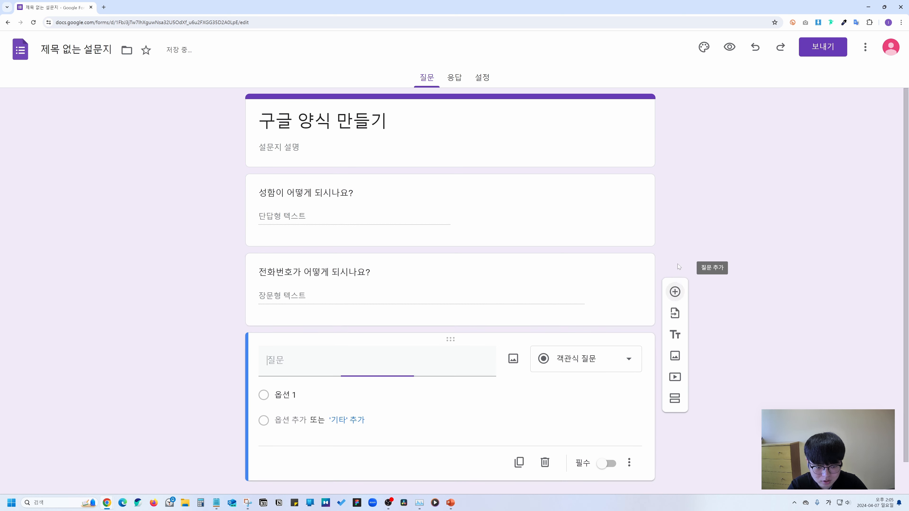
pyautogui.write('어떤 홈페이지가 필요하신가요?')
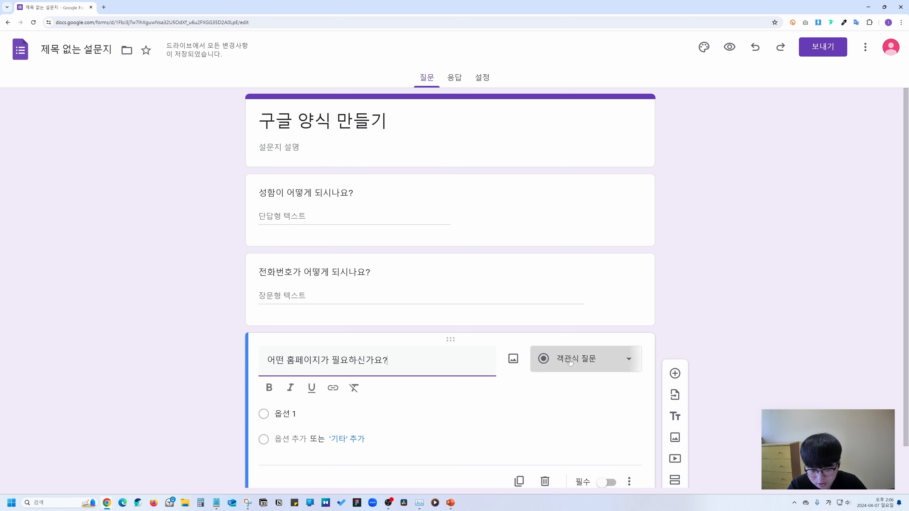
pyautogui.click(587, 359)
pyautogui.click(577, 232)
# Give it options 기업 홈페이지, 쇼핑몰 and 전문직 홈페이지, then open the 보내기 dialog.
pyautogui.click(285, 392)
pyautogui.write('기업 홈페이지')
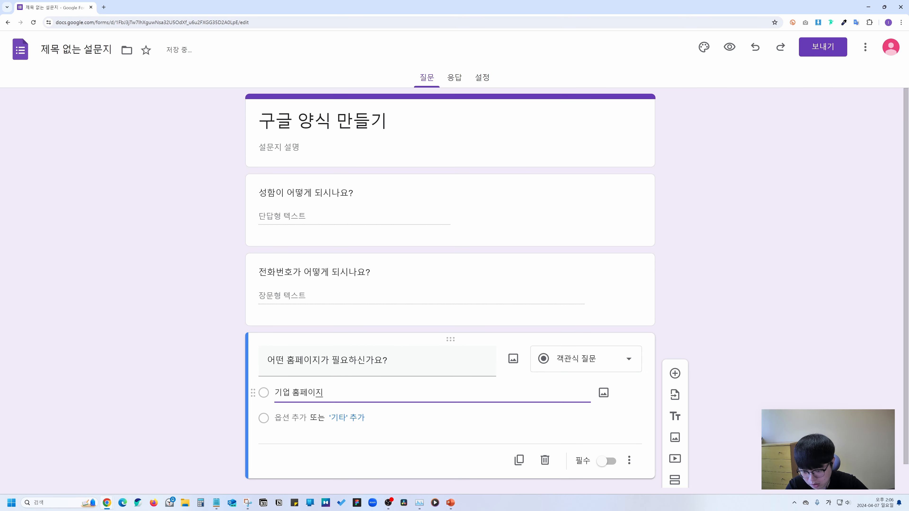
pyautogui.press('Return')
pyautogui.write('쇼핑몰')
pyautogui.press('Return')
pyautogui.write('전문직 홈페이지')
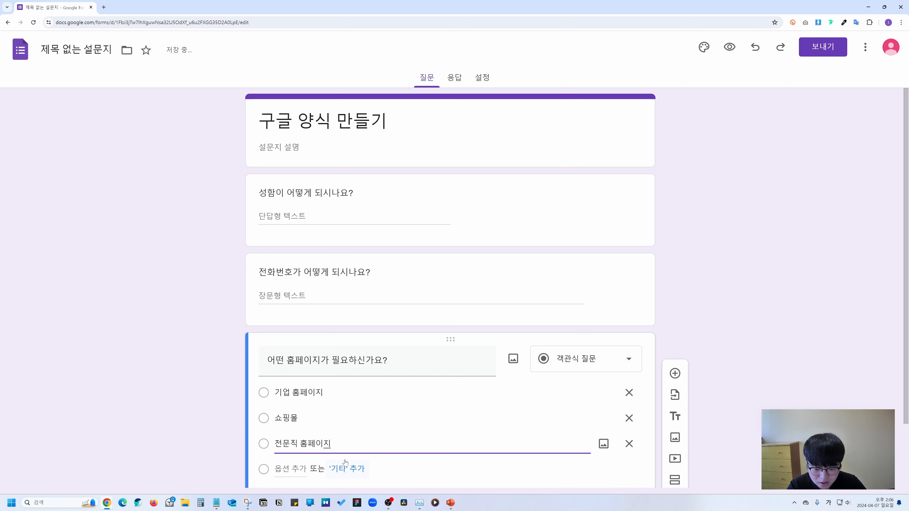
pyautogui.click(693, 330)
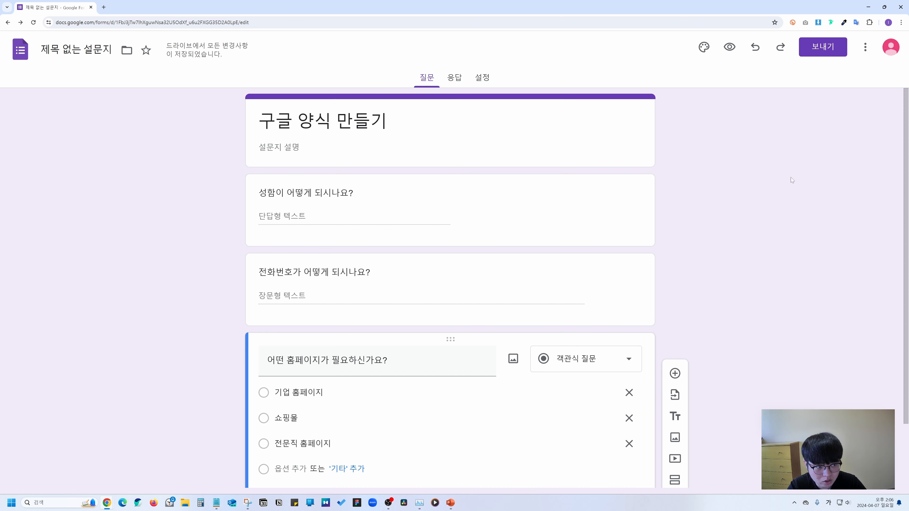
pyautogui.click(821, 50)
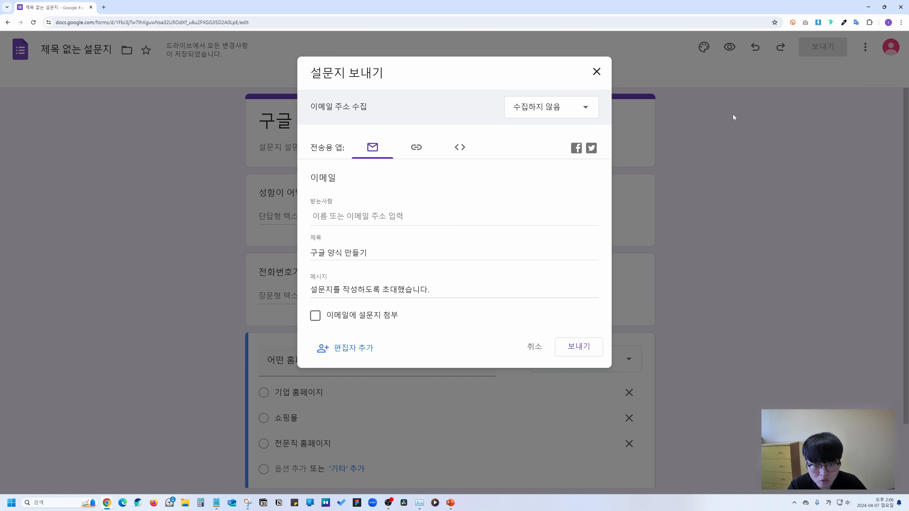
# Copy the form's share link and load it in a new browser tab.
pyautogui.click(424, 147)
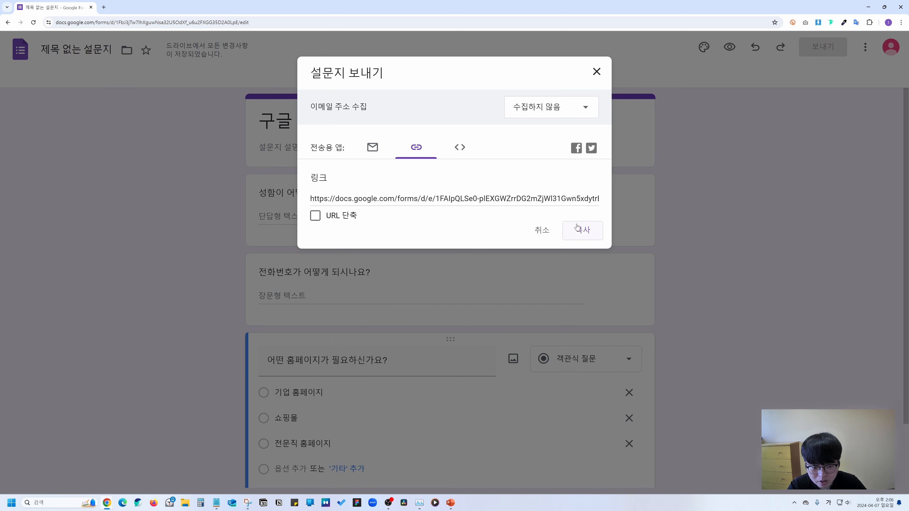
pyautogui.click(579, 231)
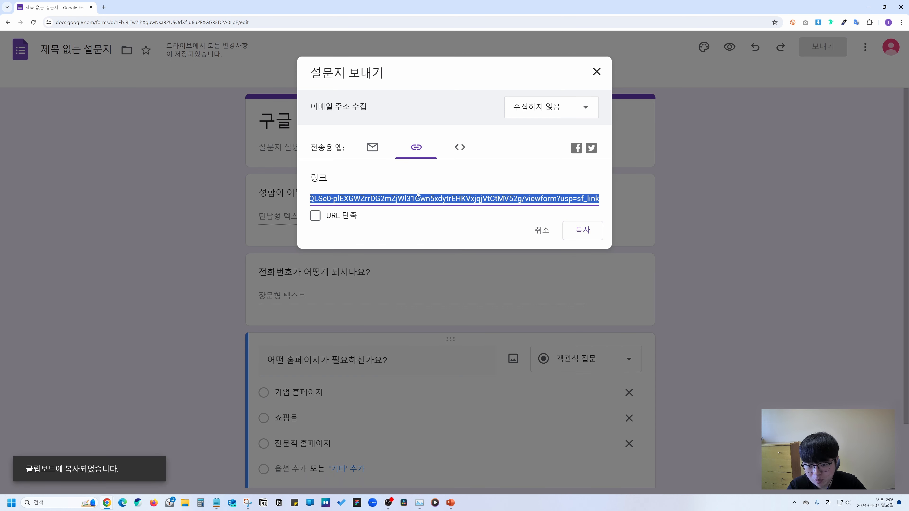
pyautogui.click(580, 232)
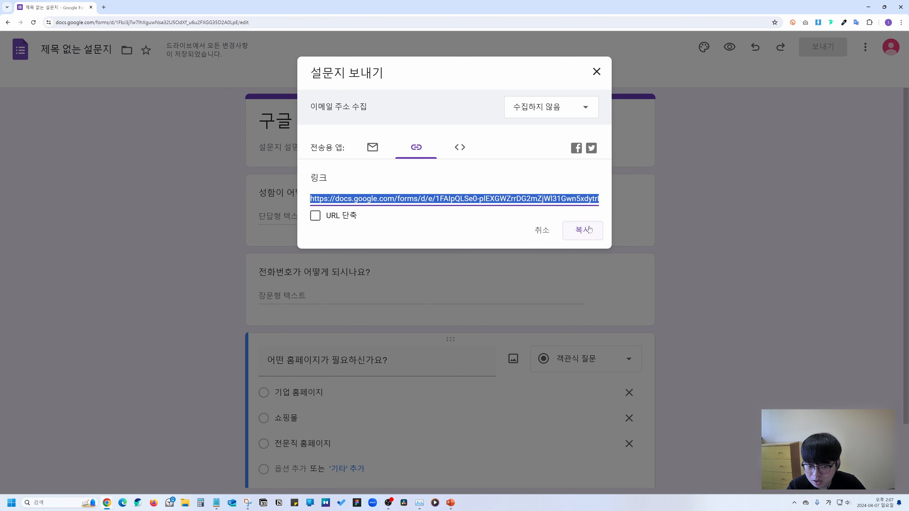
pyautogui.hotkey('ctrl', 't')
pyautogui.hotkey('ctrl', 'l')
pyautogui.write('https://docs.google.com/forms/d/e/1FAIpQLSe0-pIEXGWZrrDG2mZjWl31Gwn5xdytrEHKVxjqjVtCtMV52g/viewform?usp=sf_link')
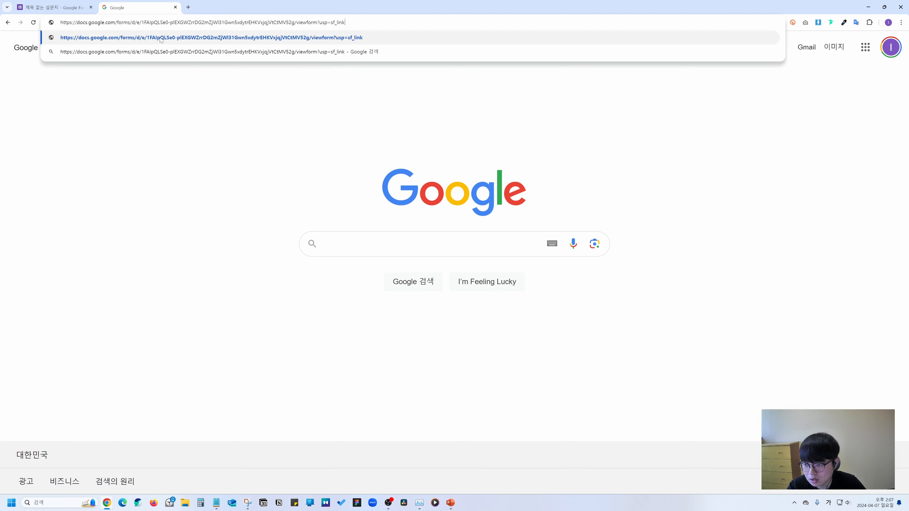
pyautogui.press('Return')
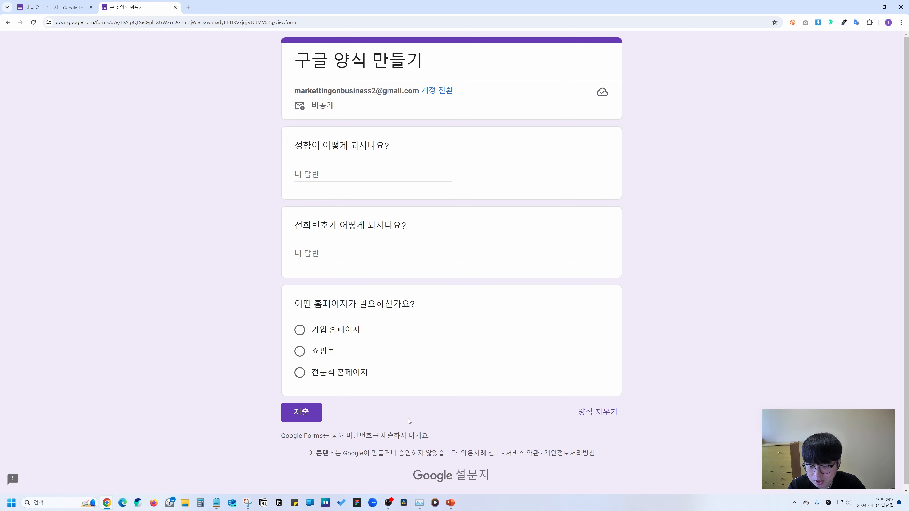
# Fill in and submit a test response choosing 쇼핑몰, then return to the editor tab.
pyautogui.click(372, 174)
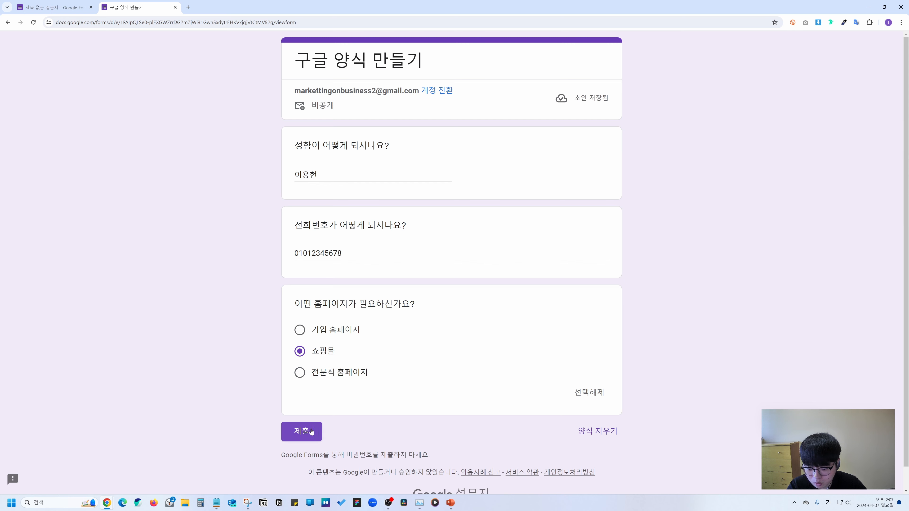
pyautogui.click(310, 432)
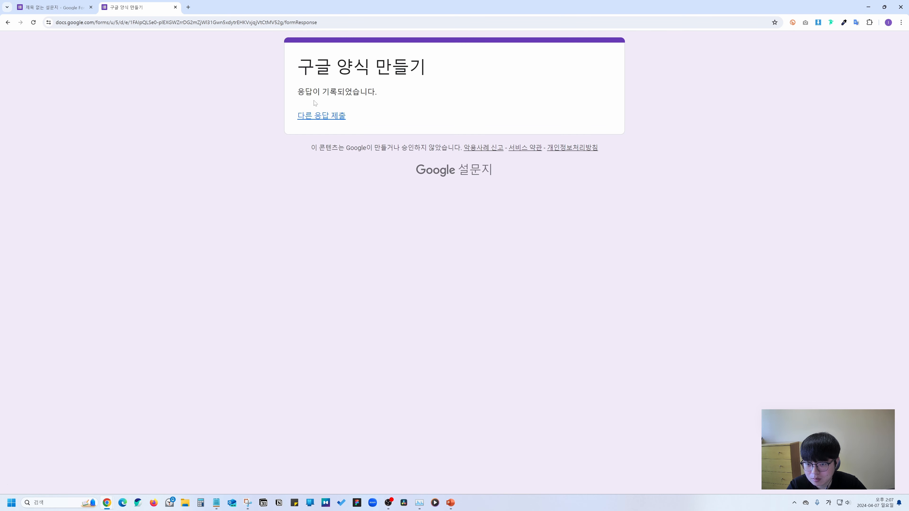
pyautogui.moveTo(297, 92); pyautogui.dragTo(377, 92)
pyautogui.click(377, 92)
pyautogui.click(54, 7)
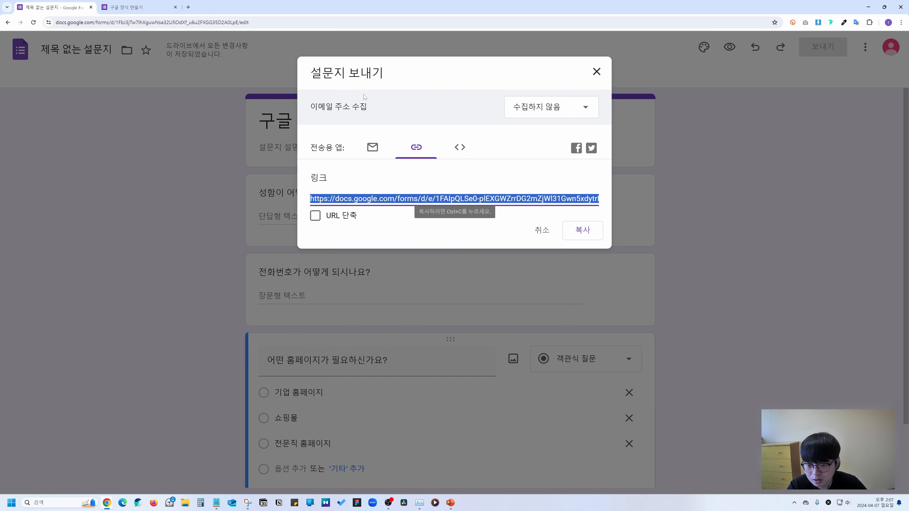
# Close the send dialog, review the single response in 응답, and return to the Forms home page.
pyautogui.click(595, 73)
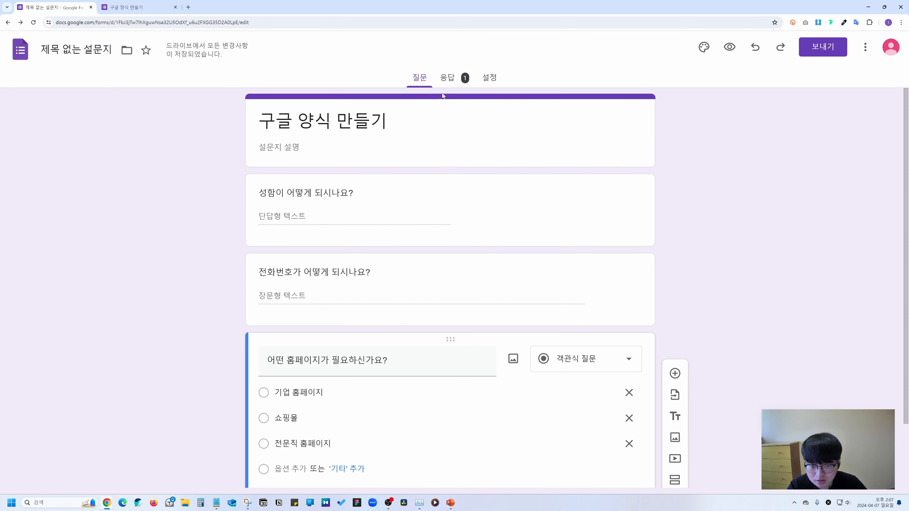
pyautogui.click(447, 77)
pyautogui.scroll(-2, 487, 294)
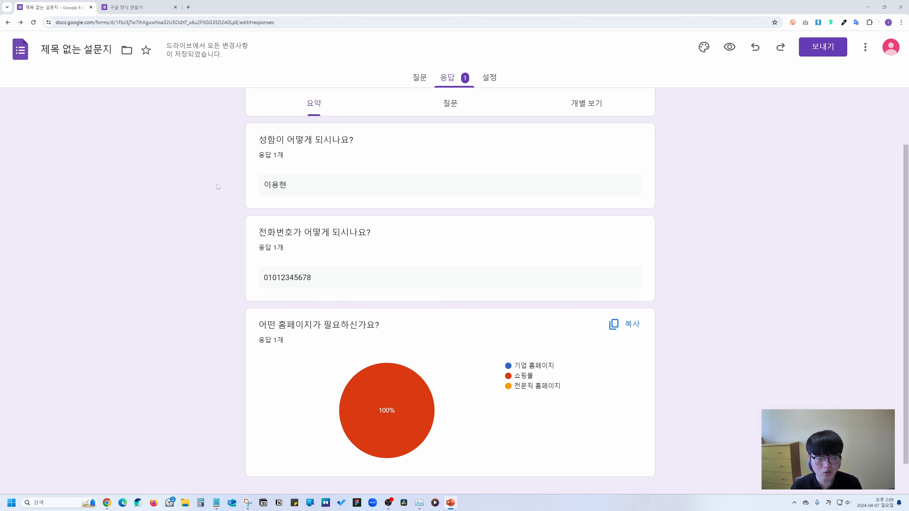
pyautogui.click(217, 184)
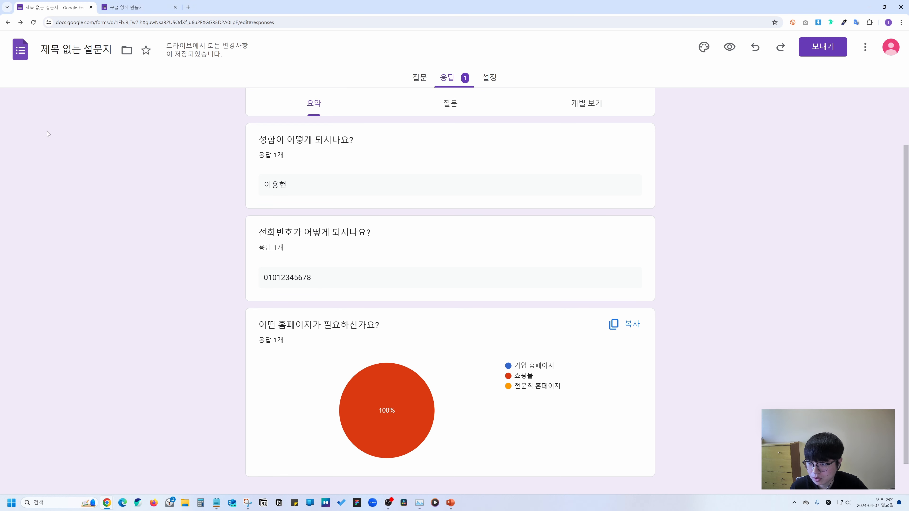
pyautogui.click(20, 63)
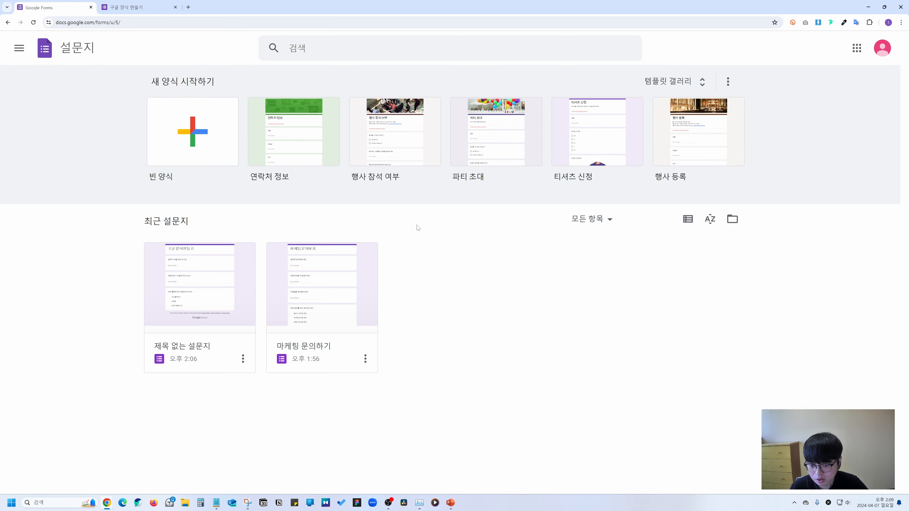
# Create a blank form with title and document name '구글 양식 만들기 2번'.
pyautogui.click(183, 135)
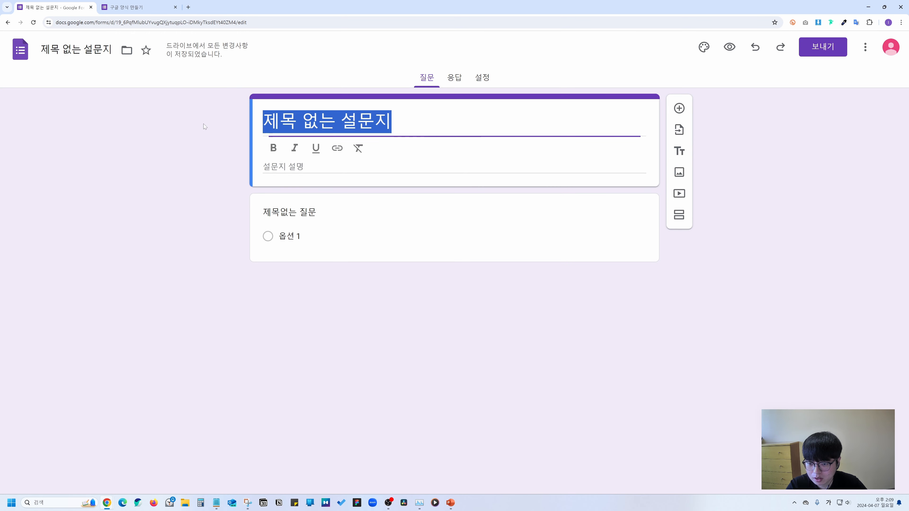
pyautogui.write('구글 양식 만들기 ')
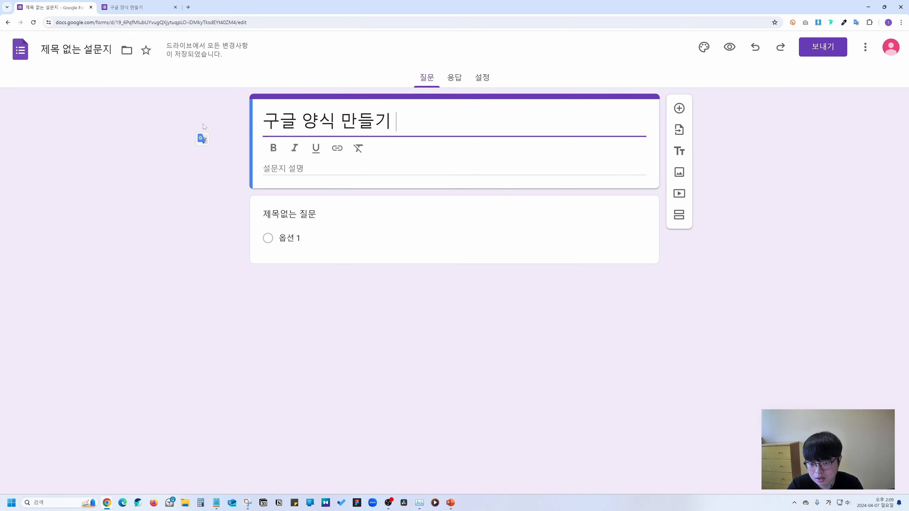
pyautogui.write('2번')
pyautogui.click(204, 125)
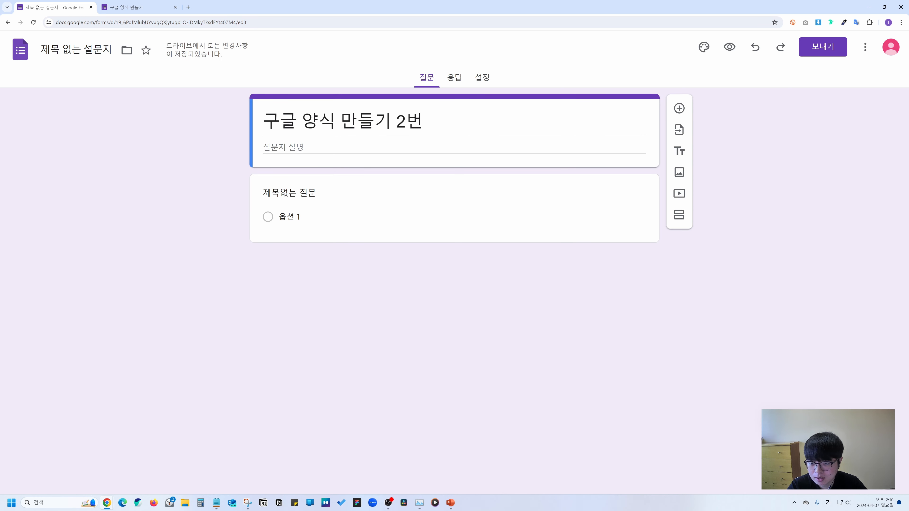
pyautogui.click(85, 50)
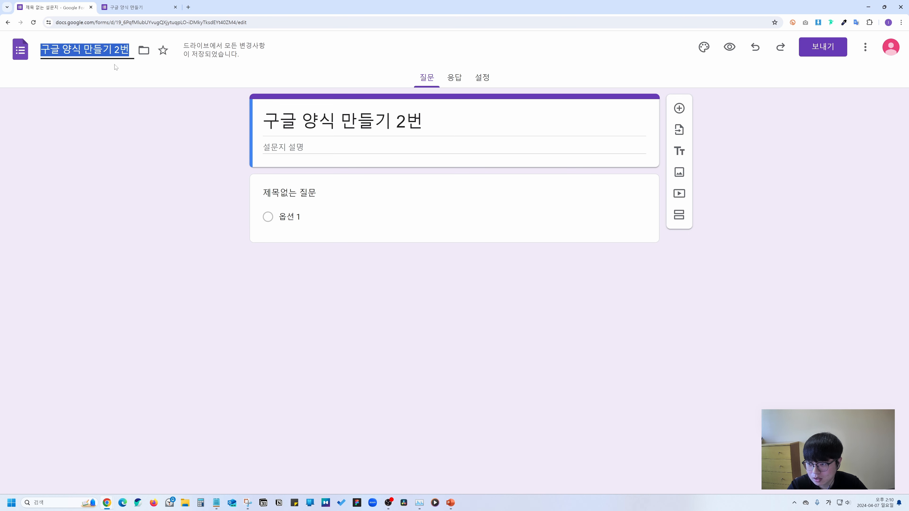
pyautogui.click(103, 50)
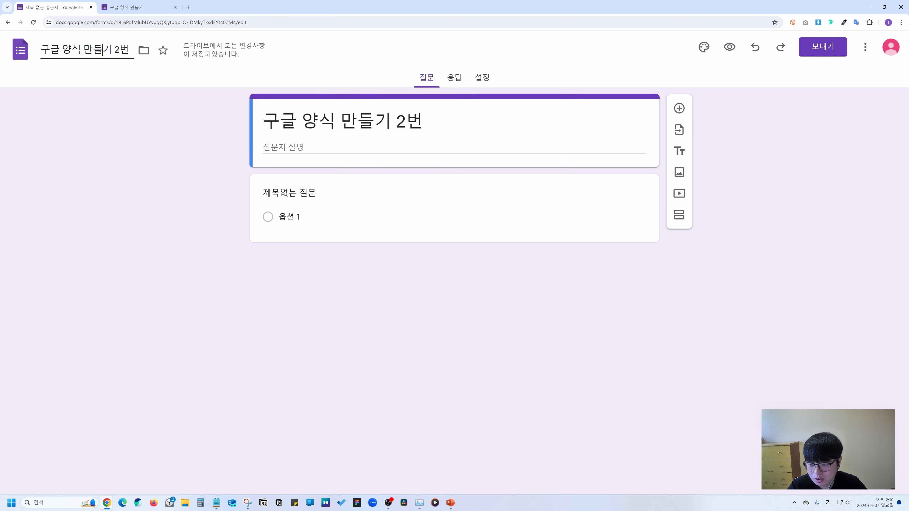
pyautogui.click(120, 81)
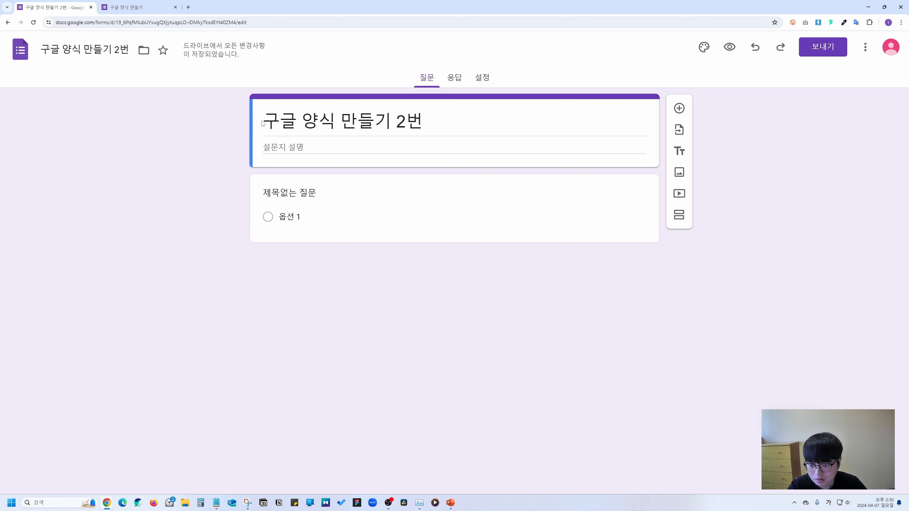
# Enter the description '안녕하세요. 구글 양식 만들기입니다.' and verify it in preview.
pyautogui.click(282, 147)
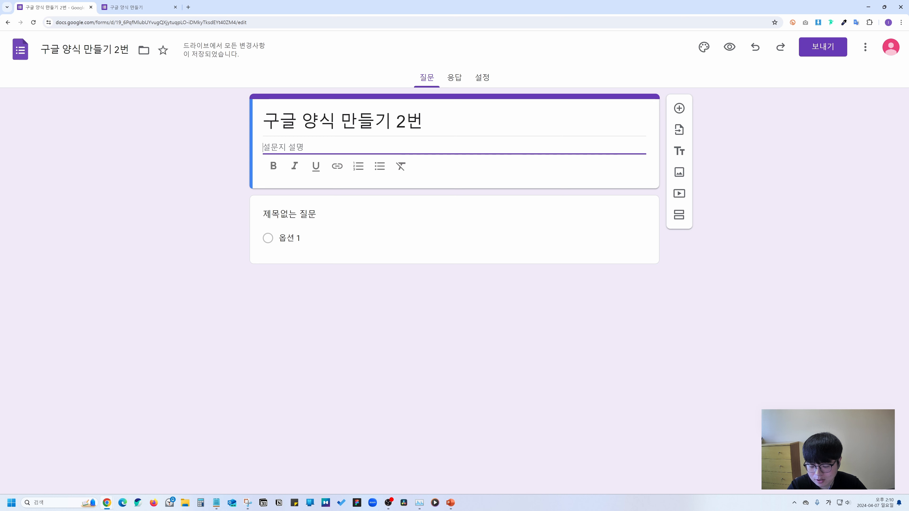
pyautogui.write('안녕하세요. 구글 양식 만들기입니다.')
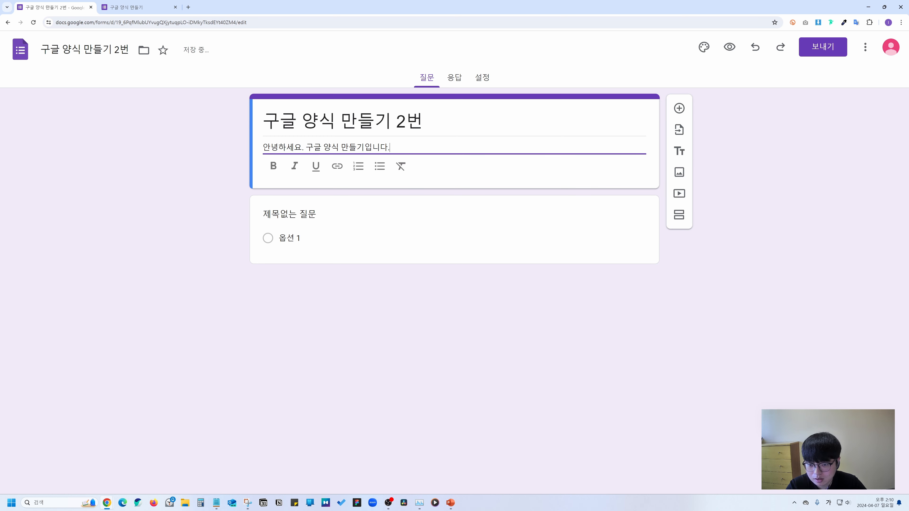
pyautogui.click(728, 48)
pyautogui.moveTo(440, 93); pyautogui.dragTo(296, 93)
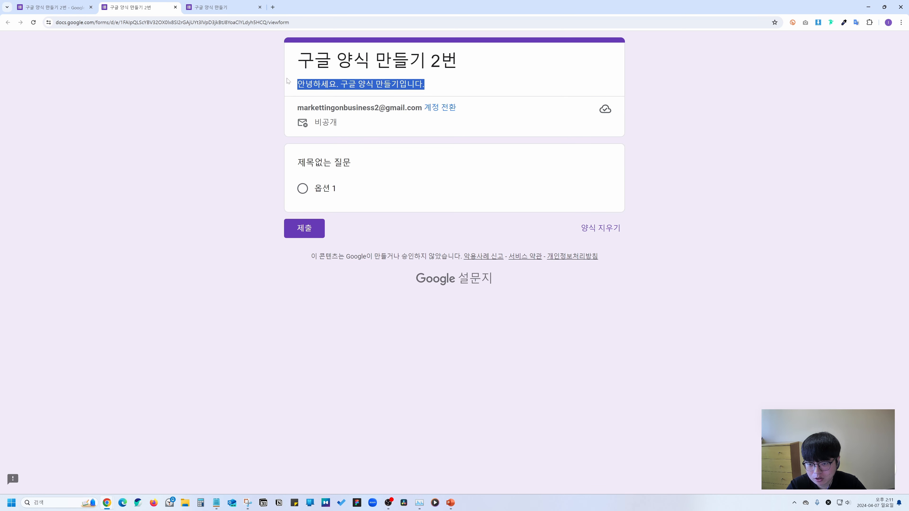
pyautogui.click(277, 96)
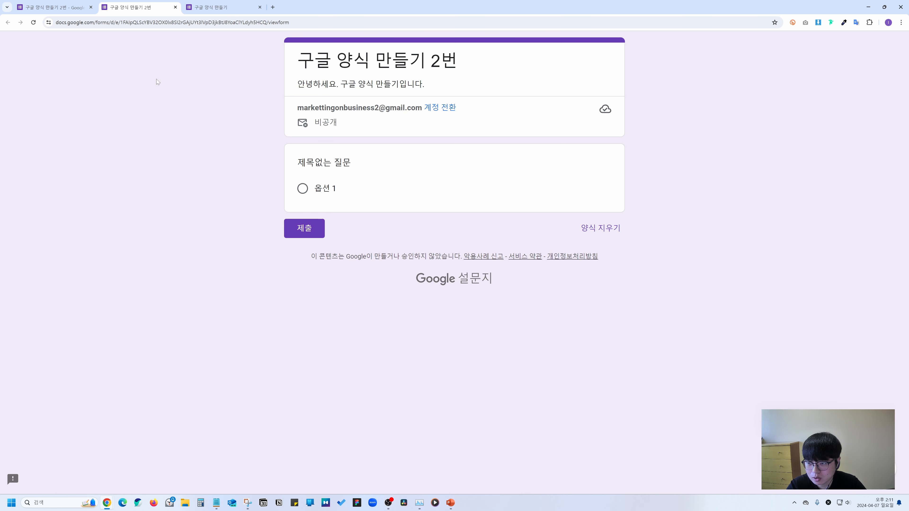
pyautogui.click(54, 8)
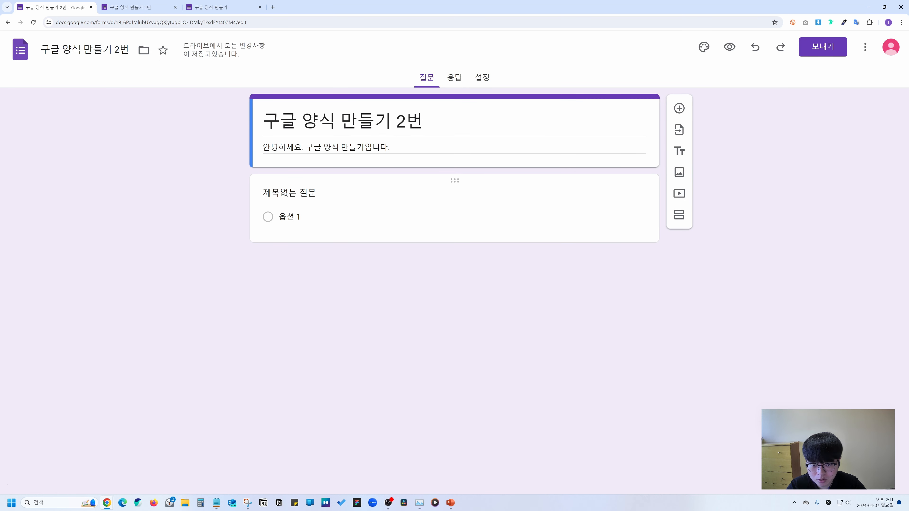
# Title the first question '성함이 어떻게 되시나요?' and apply bold, italic and underline to it.
pyautogui.click(353, 200)
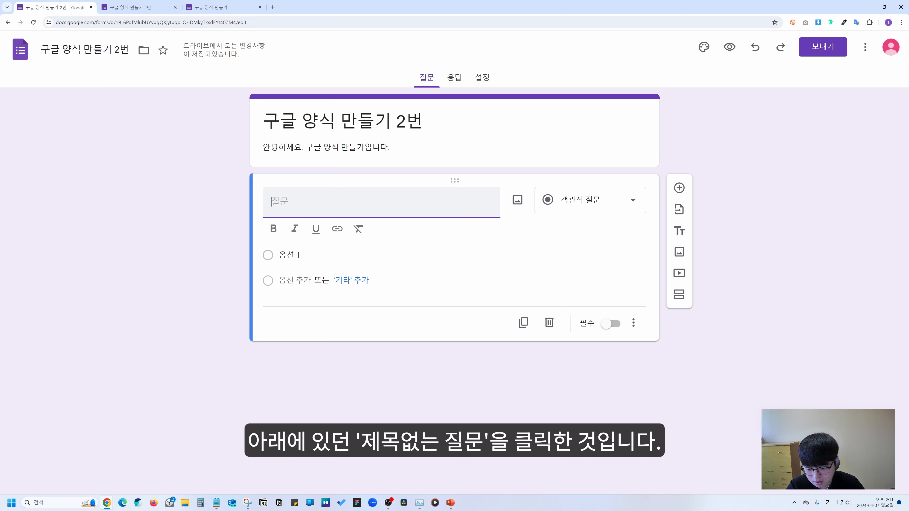
pyautogui.write('성함이 어떻게 되시나요?')
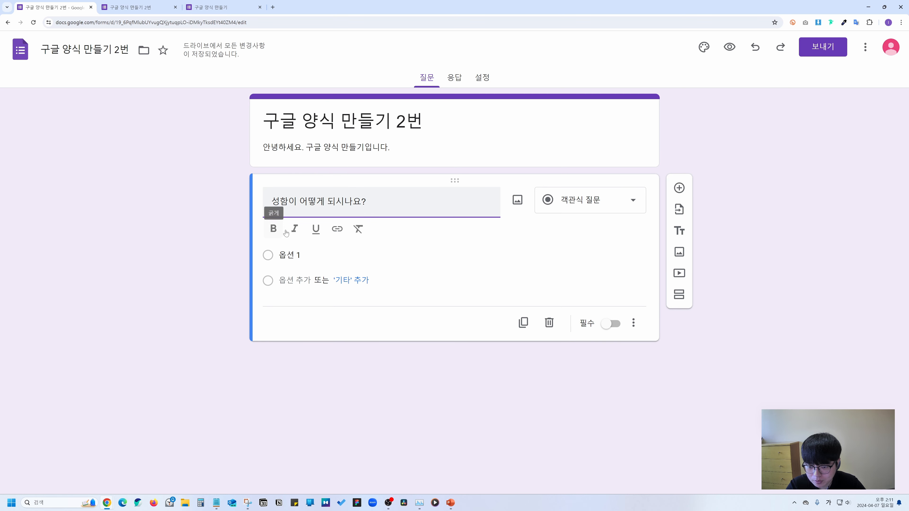
pyautogui.hotkey('ctrl', 'a')
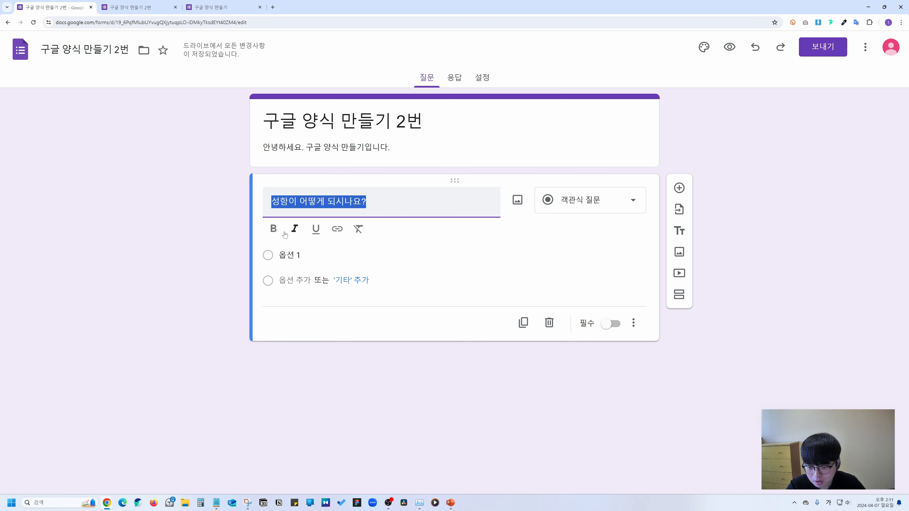
pyautogui.click(274, 230)
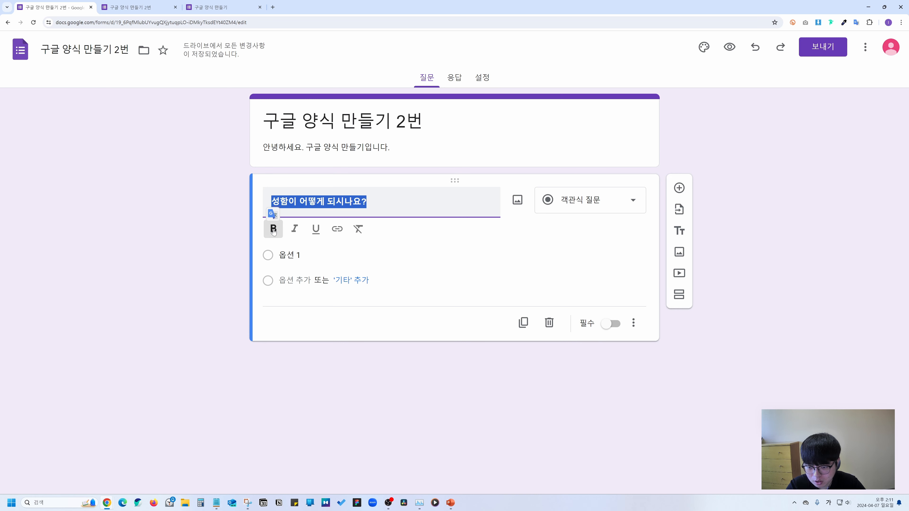
pyautogui.click(294, 231)
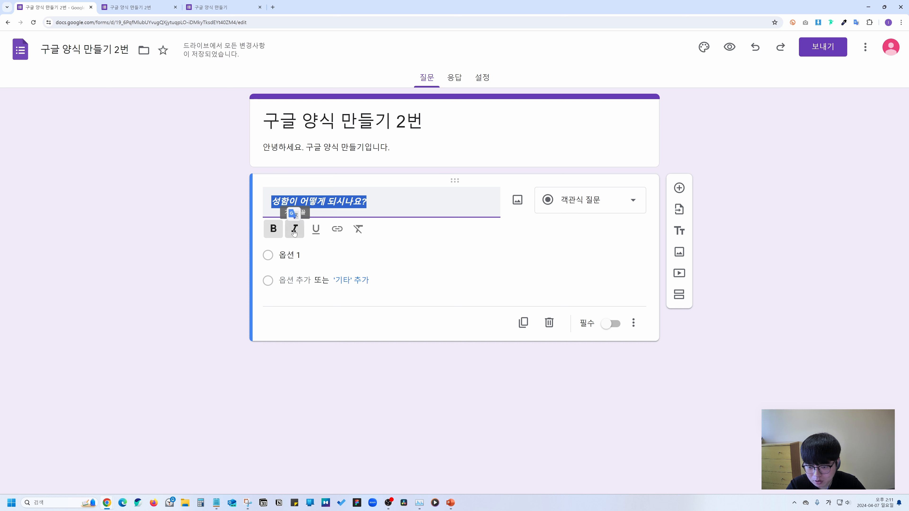
pyautogui.click(316, 231)
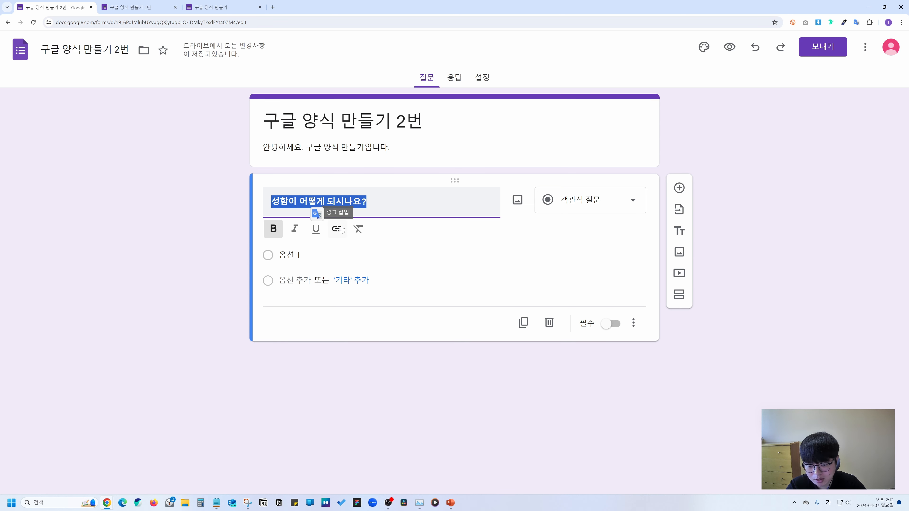
pyautogui.click(342, 229)
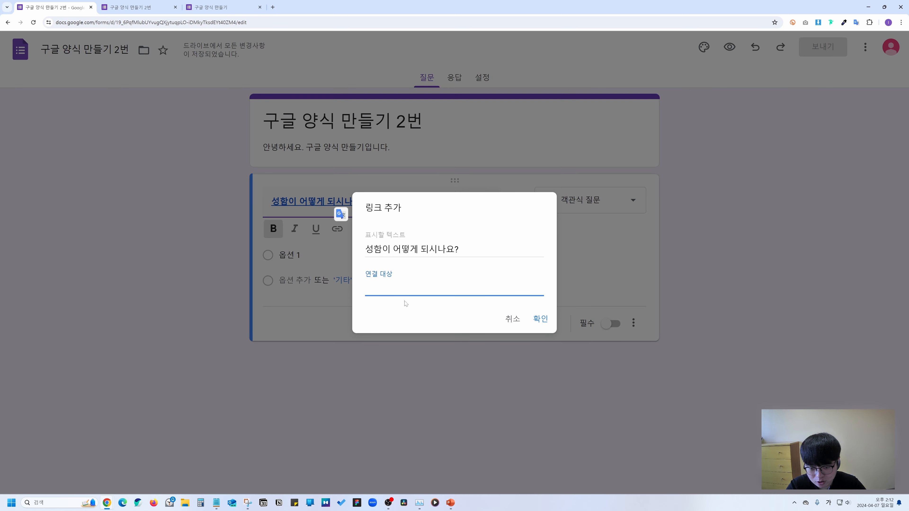
pyautogui.hotkey('ctrl', 't')
pyautogui.hotkey('ctrl', 'l')
pyautogui.hotkey('ctrl', 'c')
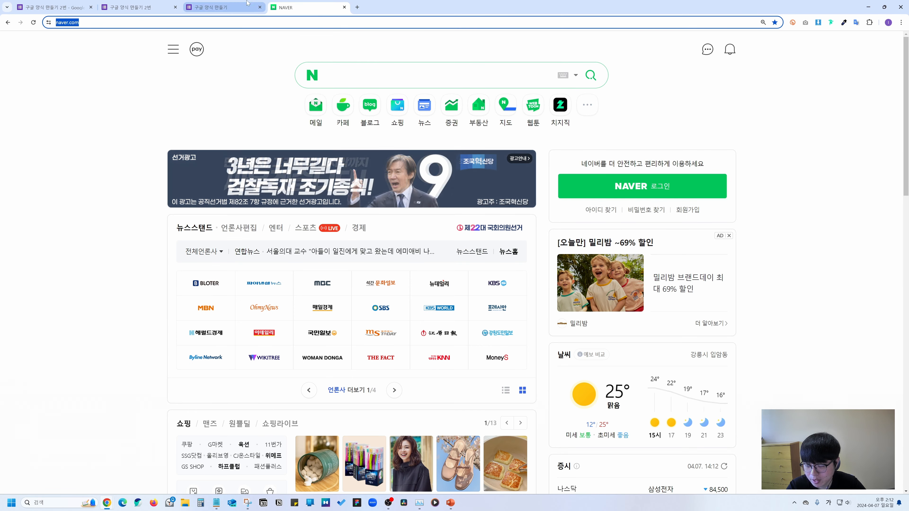
pyautogui.click(53, 9)
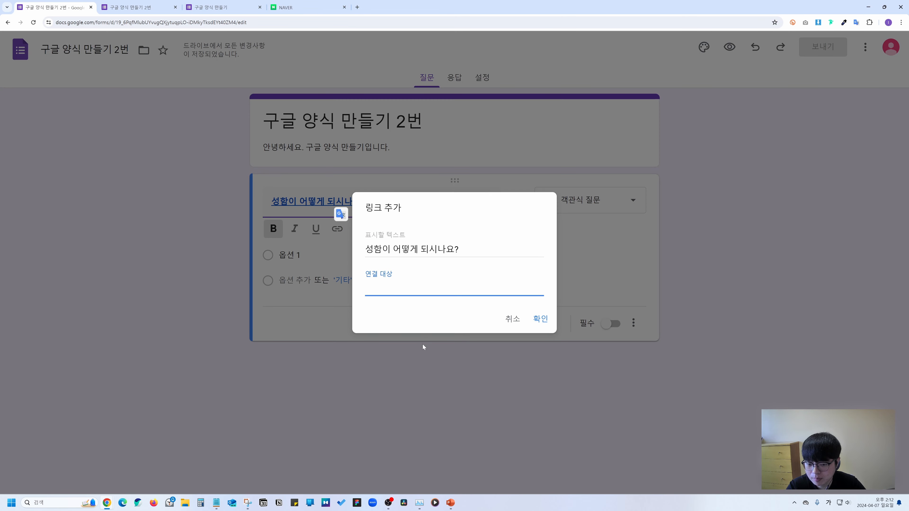
pyautogui.hotkey('ctrl', 'v')
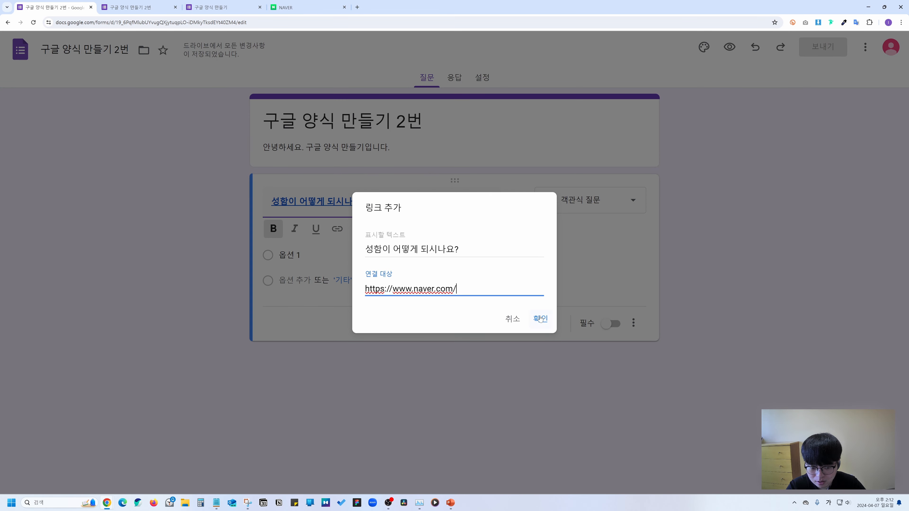
pyautogui.click(541, 319)
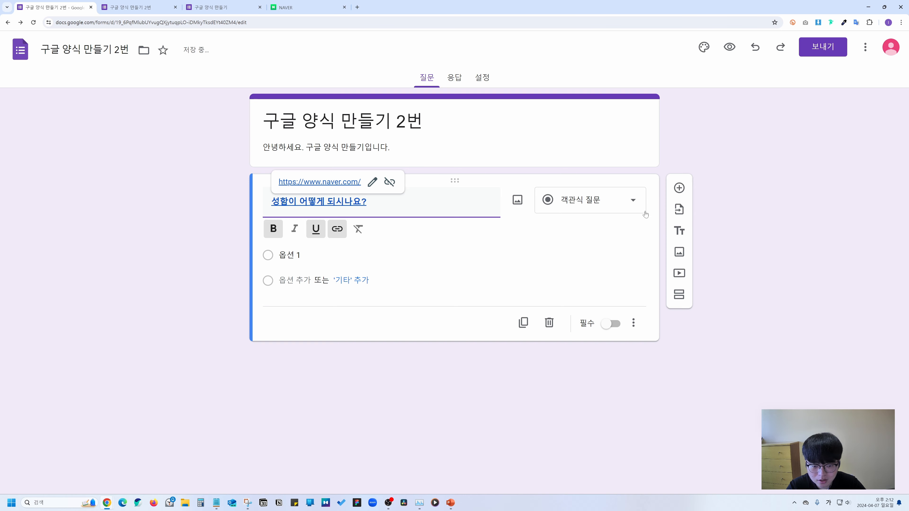
pyautogui.click(729, 47)
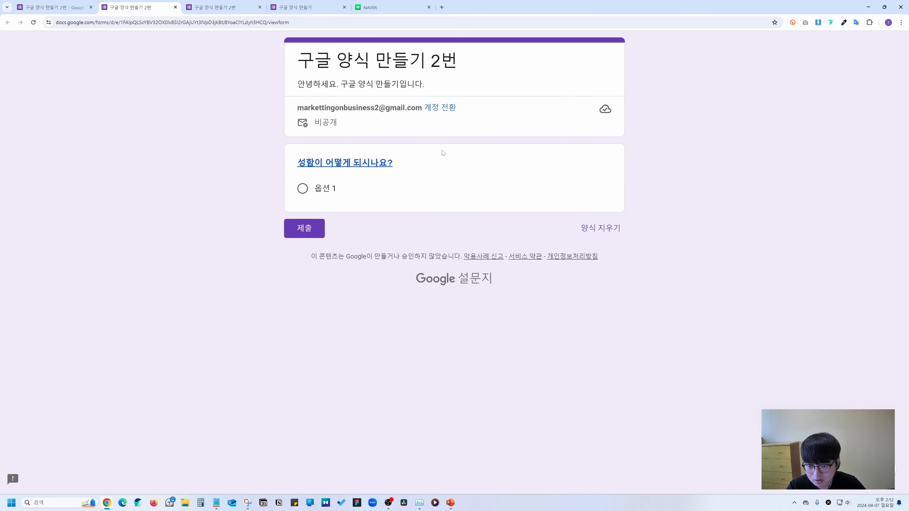
pyautogui.click(350, 163)
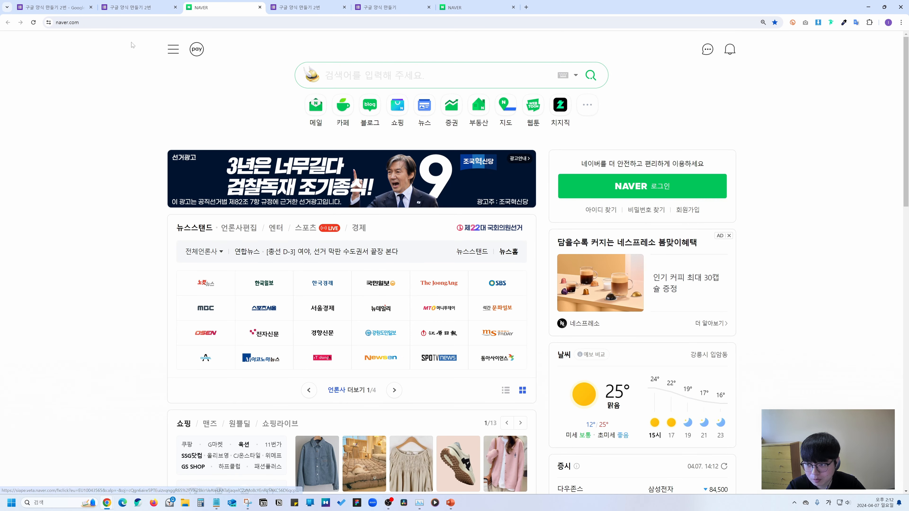
pyautogui.click(65, 4)
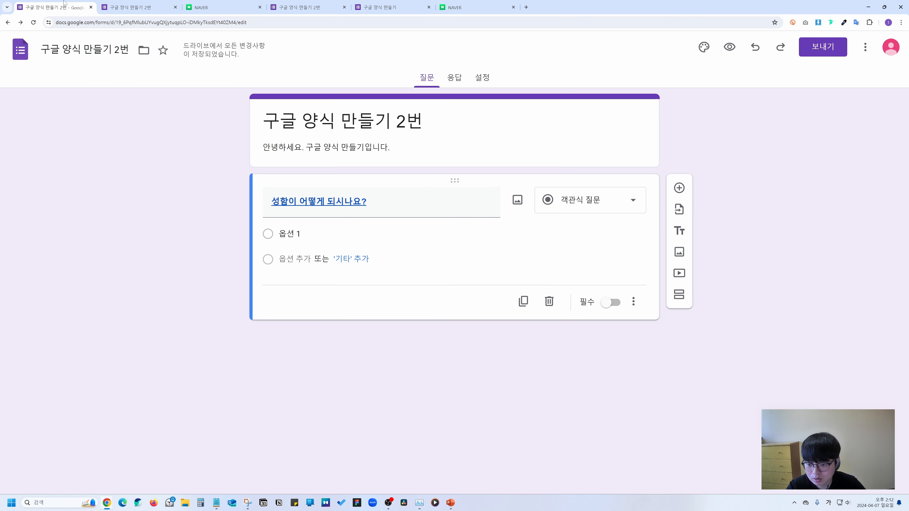
# Clear the title's formatting and make it bold only.
pyautogui.tripleClick(358, 202)
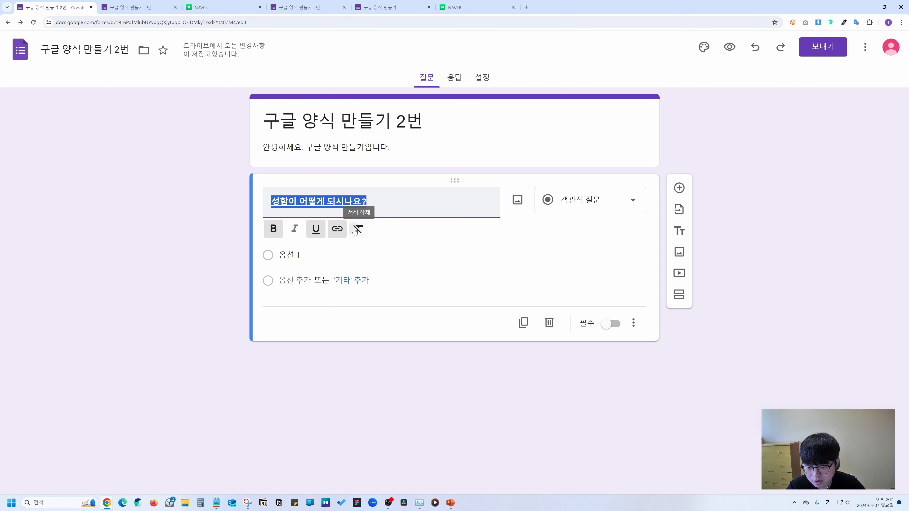
pyautogui.click(358, 229)
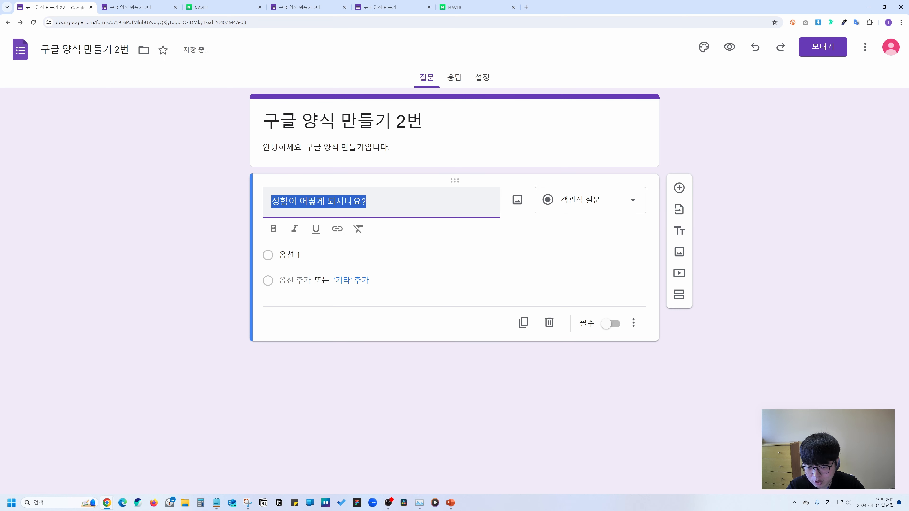
pyautogui.click(274, 229)
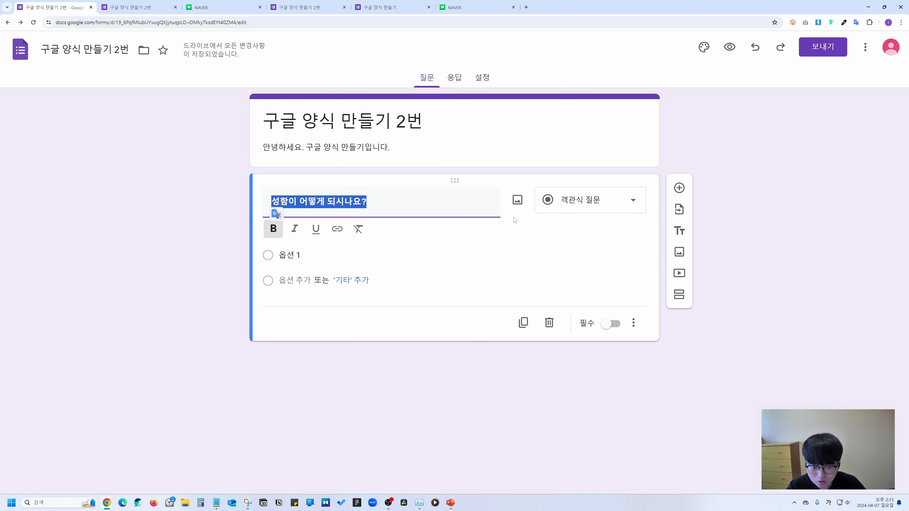
pyautogui.click(518, 201)
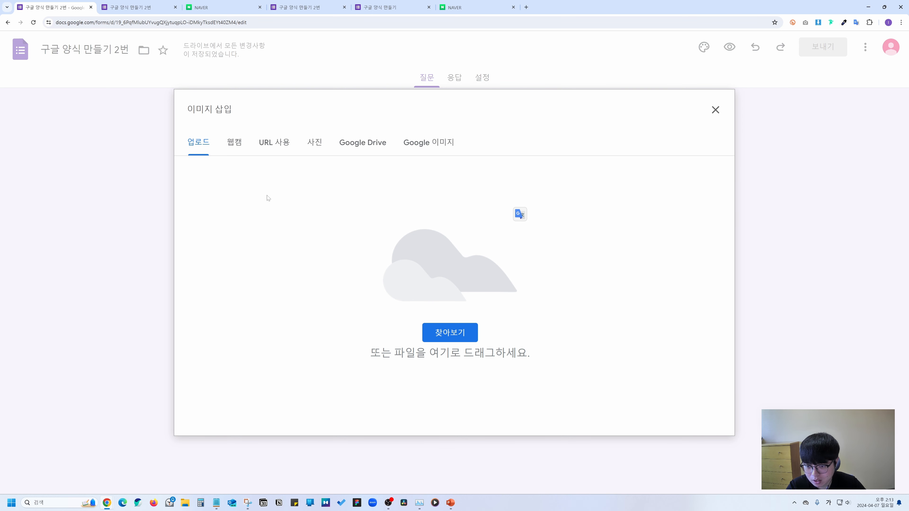
# Upload a thumbnail image into the name question and shrink it.
pyautogui.click(447, 330)
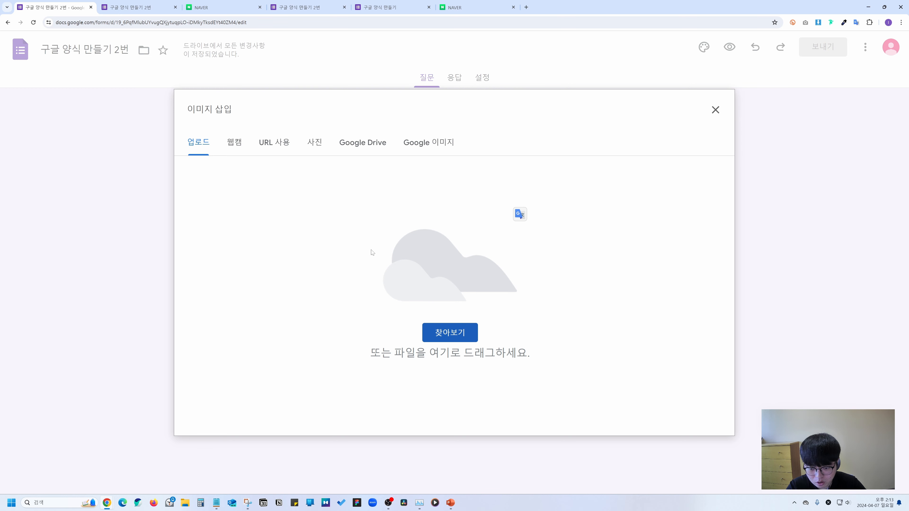
pyautogui.click(450, 333)
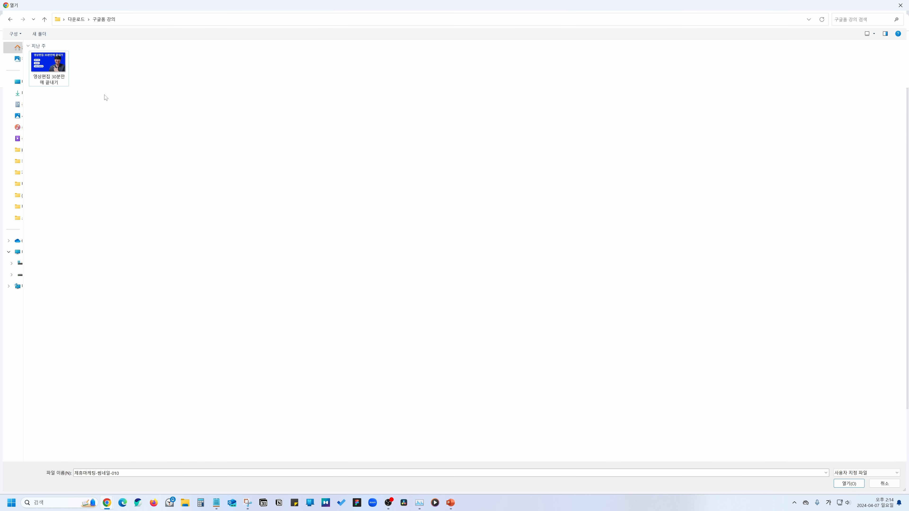
pyautogui.doubleClick(50, 69)
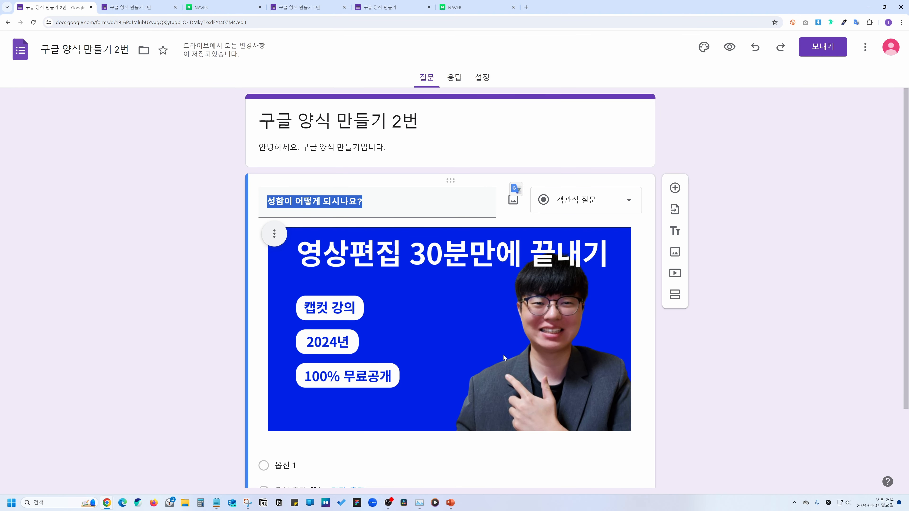
pyautogui.click(503, 354)
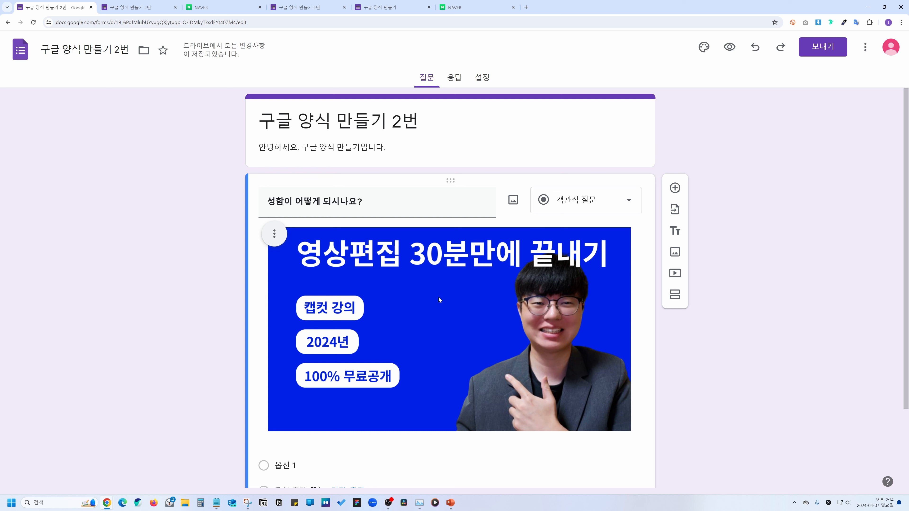
pyautogui.click(445, 286)
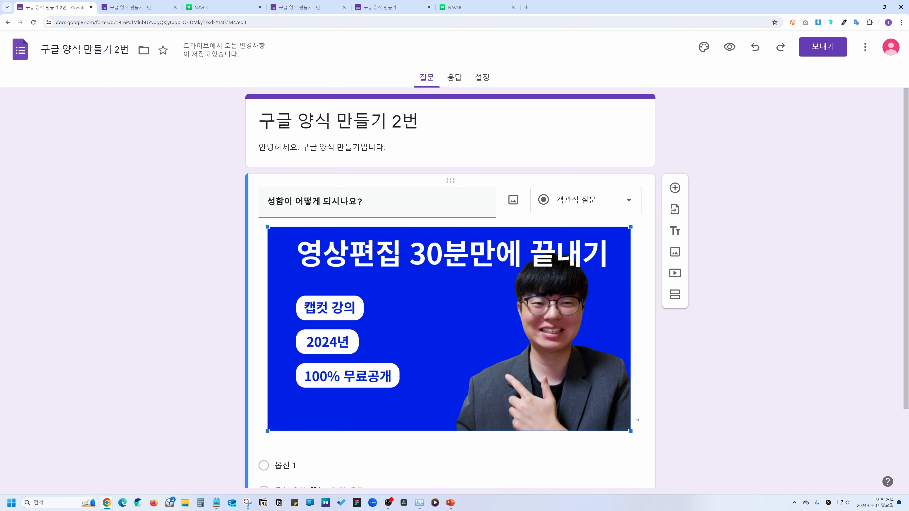
pyautogui.moveTo(631, 431); pyautogui.dragTo(482, 346)
# Delete the image from the name question.
pyautogui.moveTo(274, 238)
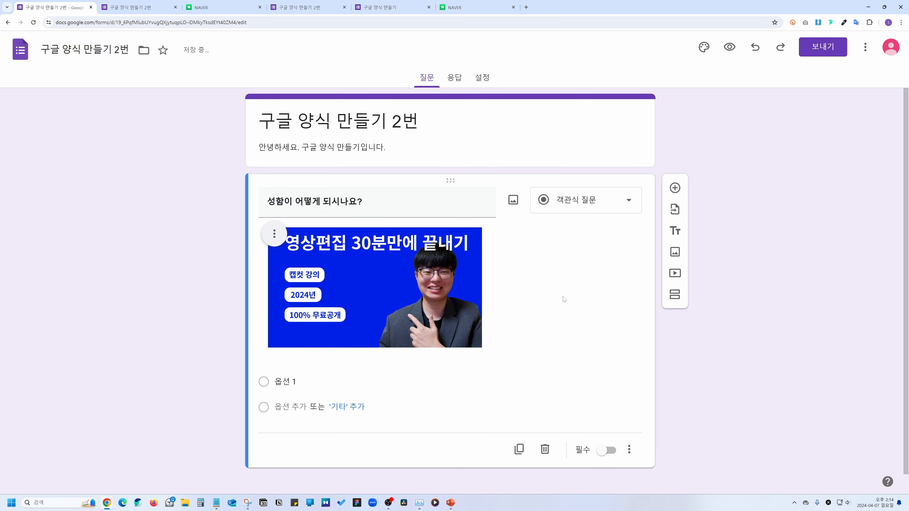
pyautogui.click(274, 239)
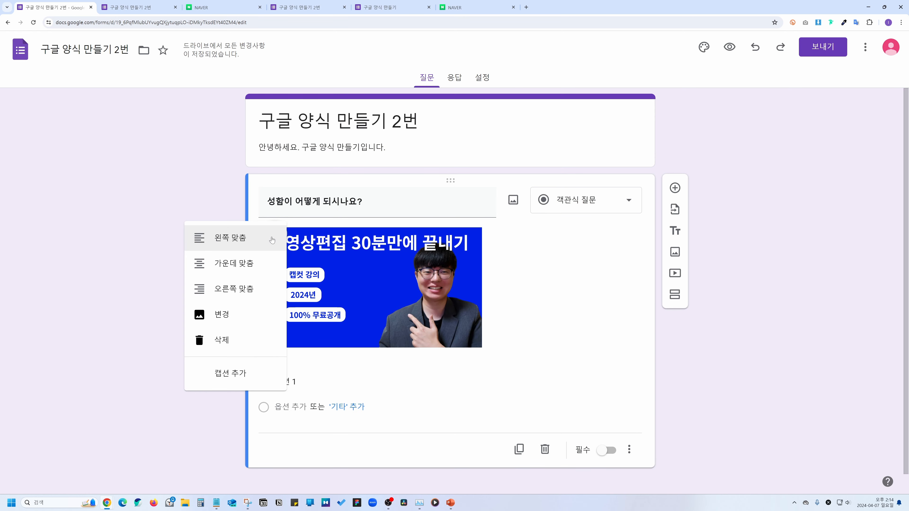
pyautogui.click(246, 343)
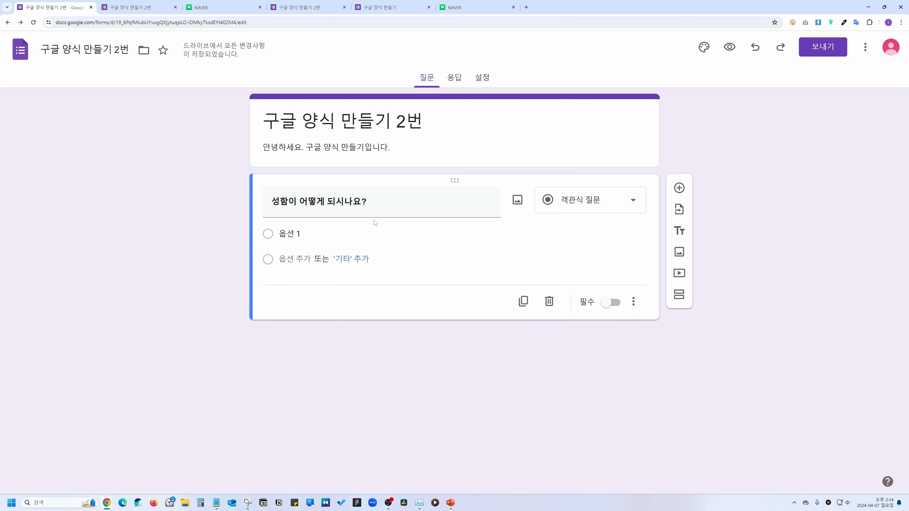
# Set the name question to 단답형 and add a new multiple-choice question below it.
pyautogui.click(593, 194)
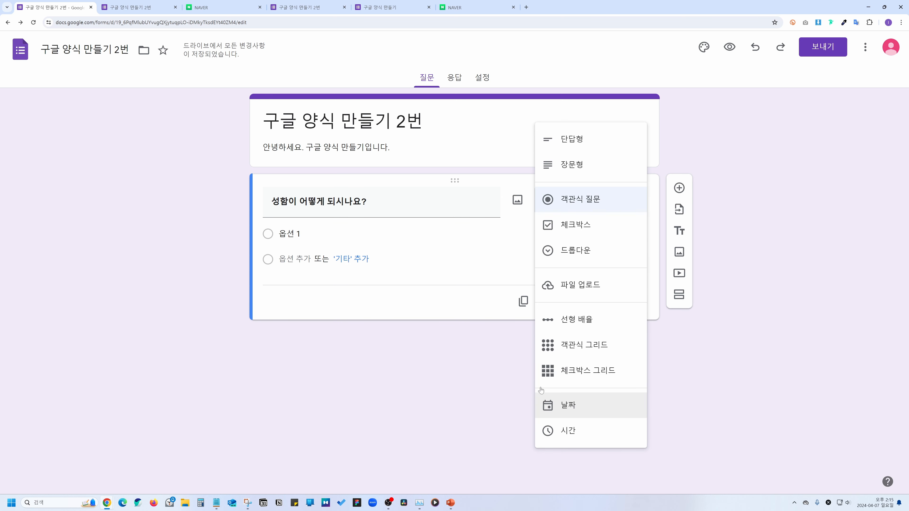
pyautogui.click(591, 139)
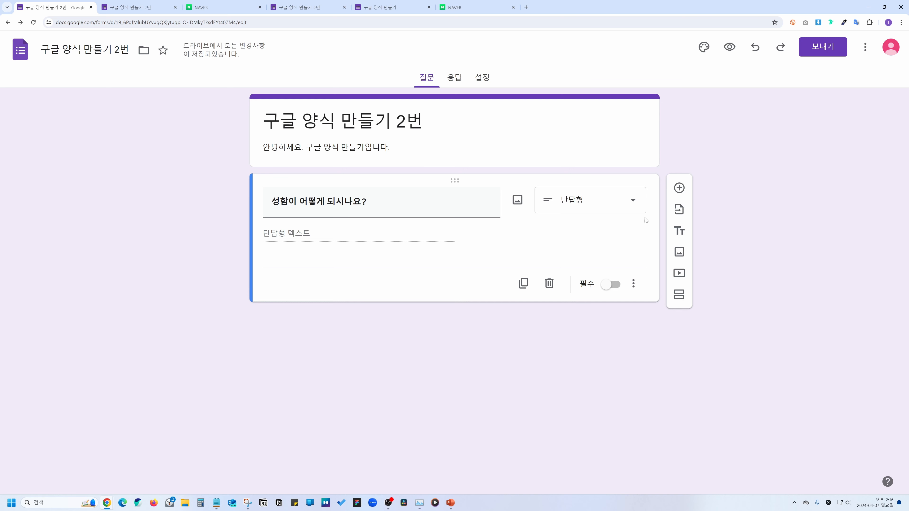
pyautogui.click(679, 188)
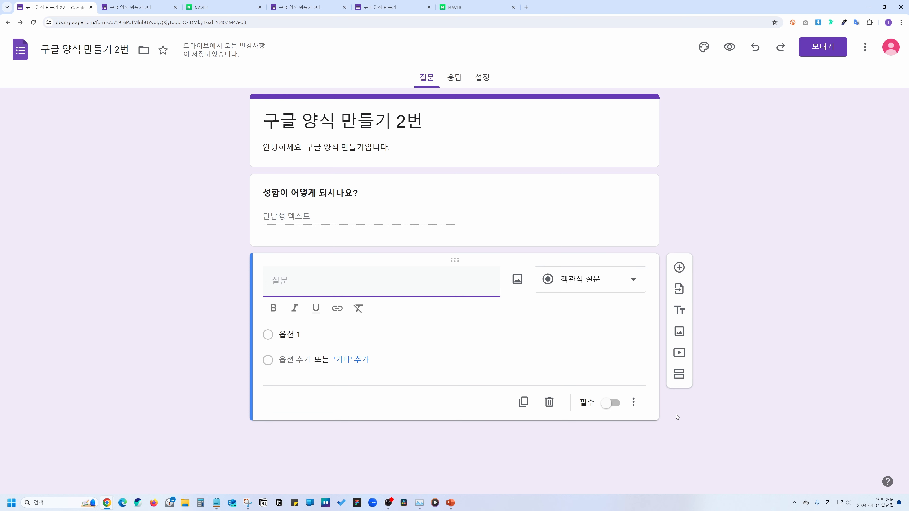
# Import the question '어떤 홈페이지가 필요하신가요?' with its three options from the form '제목 없는 설문지'.
pyautogui.click(679, 289)
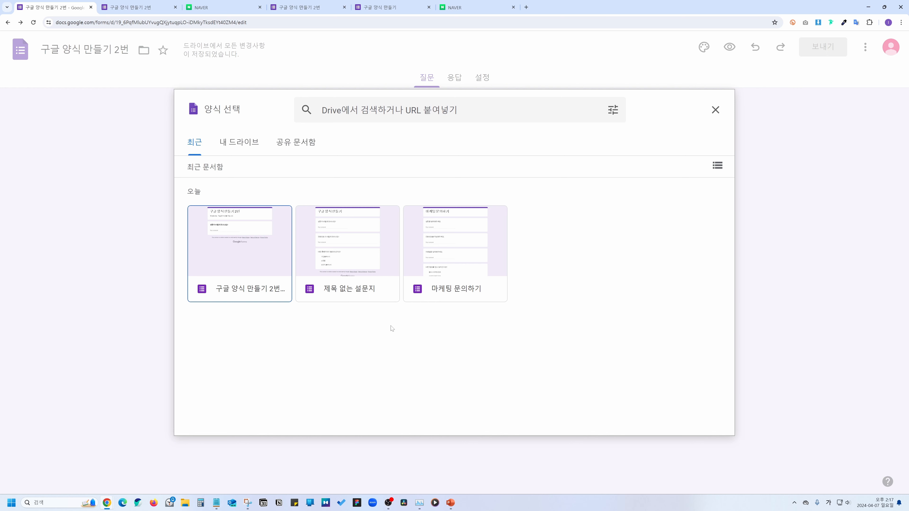
pyautogui.click(361, 263)
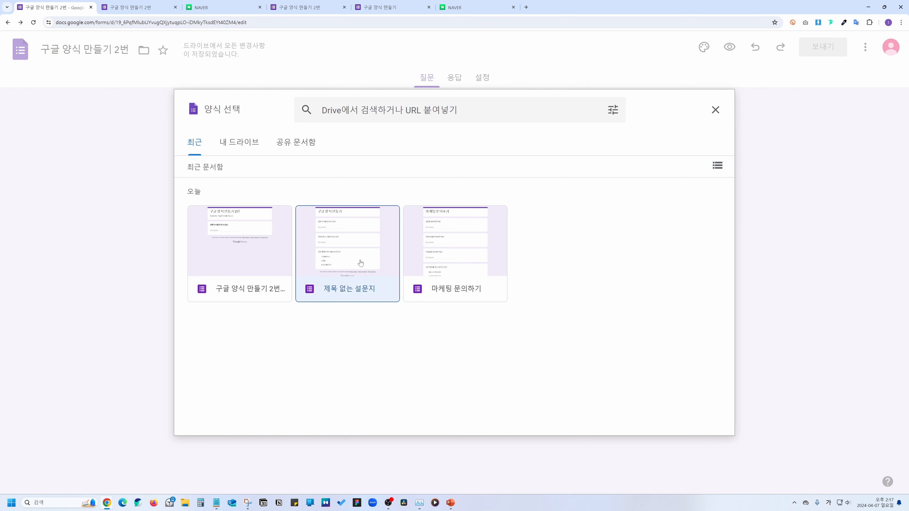
pyautogui.click(702, 415)
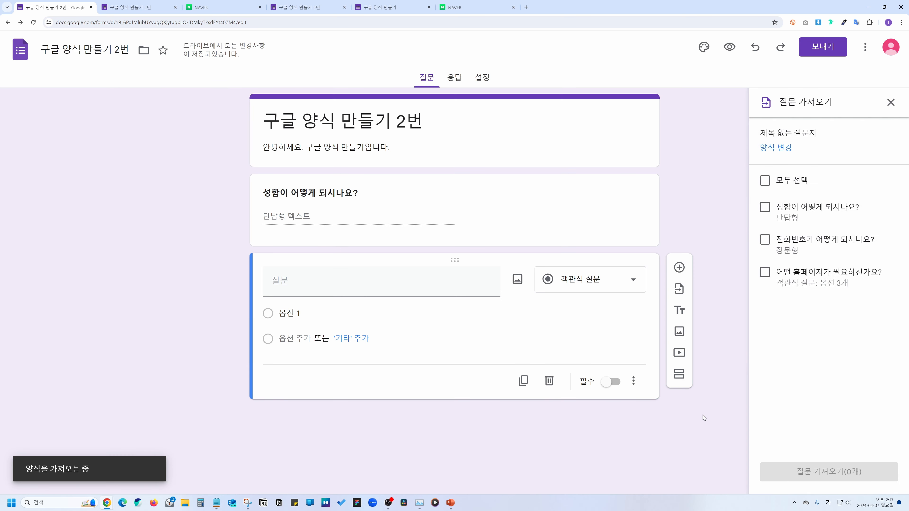
pyautogui.click(764, 274)
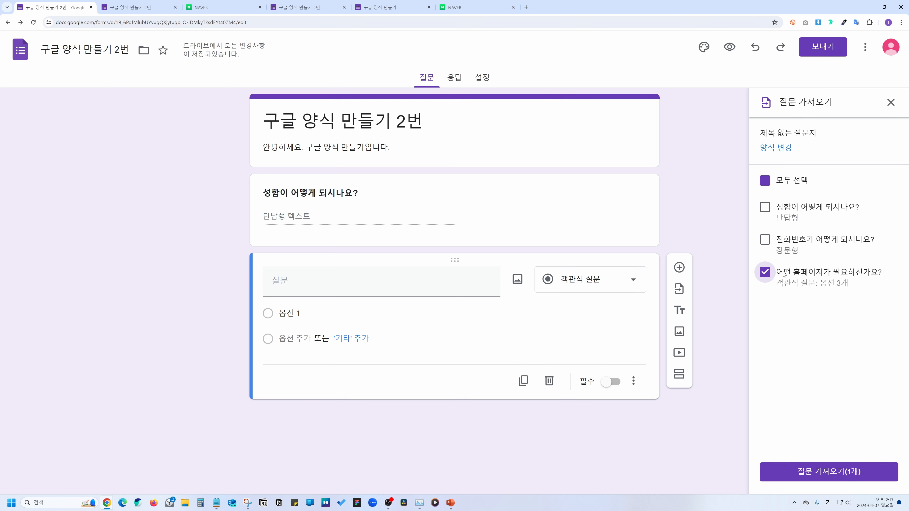
pyautogui.click(843, 473)
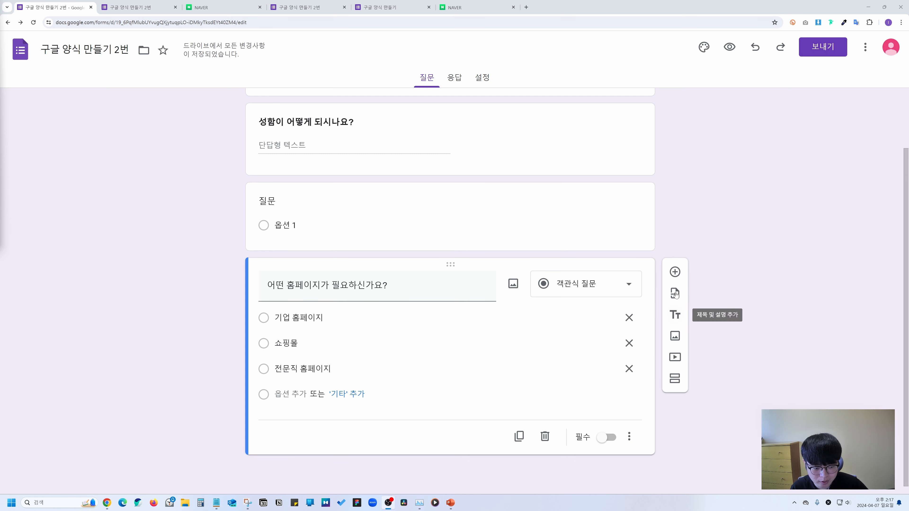
# Add a title-and-description block titled '제목 추가' with the description '설명 추가'.
pyautogui.click(676, 315)
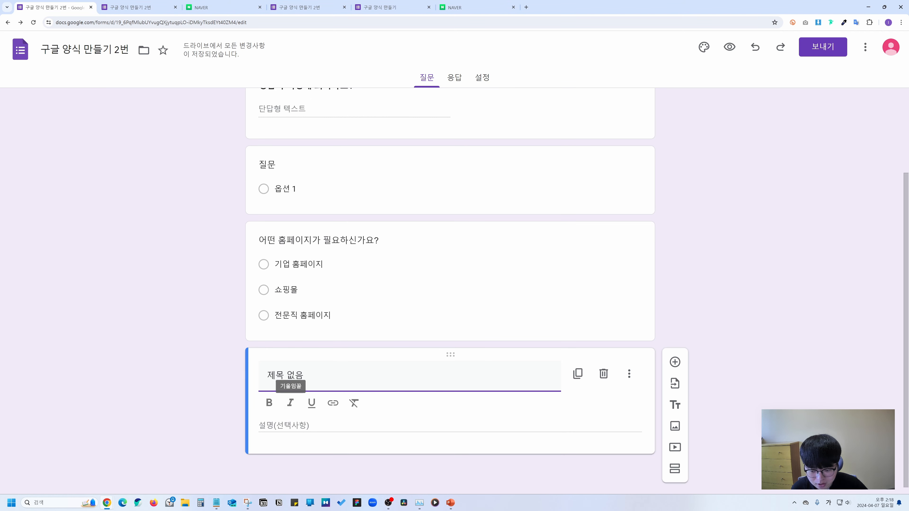
pyautogui.press('BackSpace')
pyautogui.press('BackSpace')
pyautogui.write('추가')
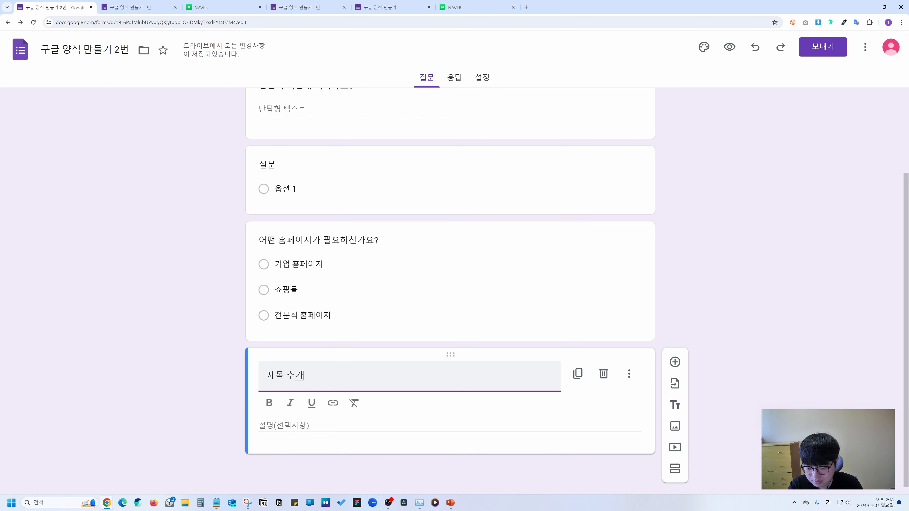
pyautogui.click(322, 425)
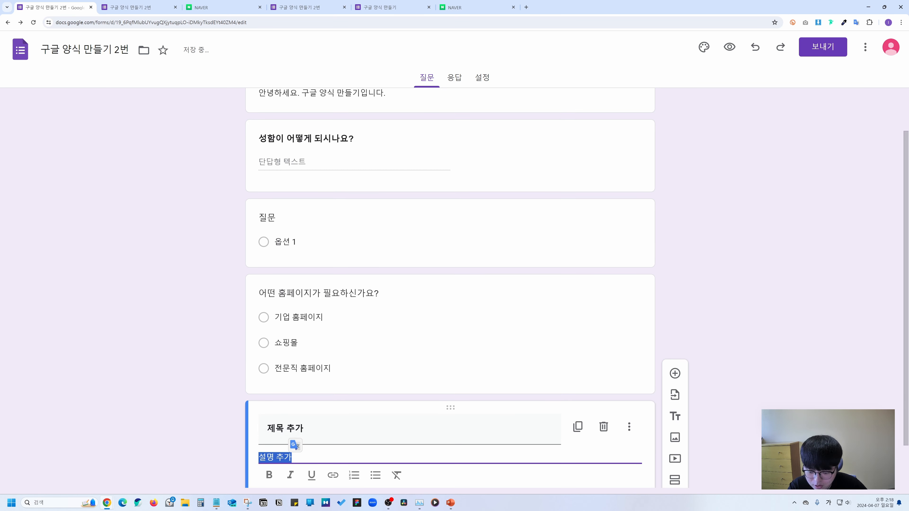
pyautogui.write('설명 추가')
pyautogui.hotkey('shift', 'Home')
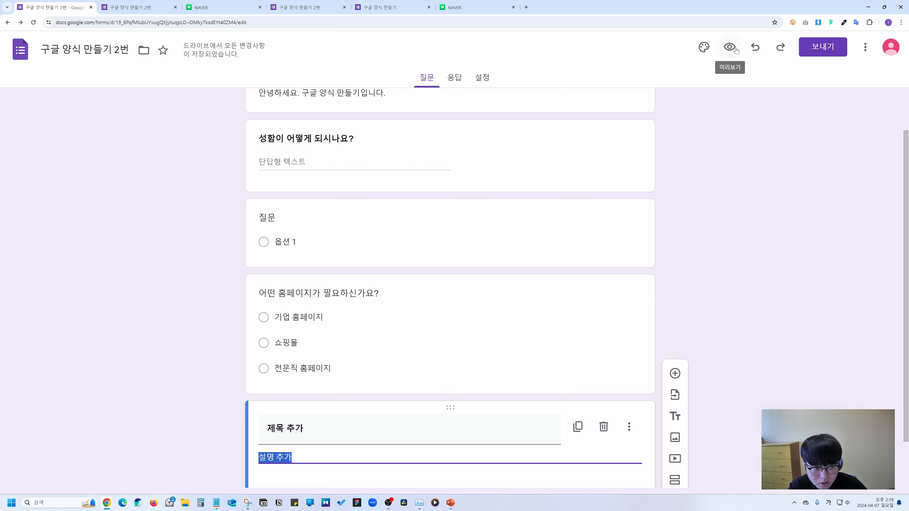
# Check the new title block in the respondent preview, then return to the editor.
pyautogui.click(729, 47)
pyautogui.scroll(-3, 375, 257)
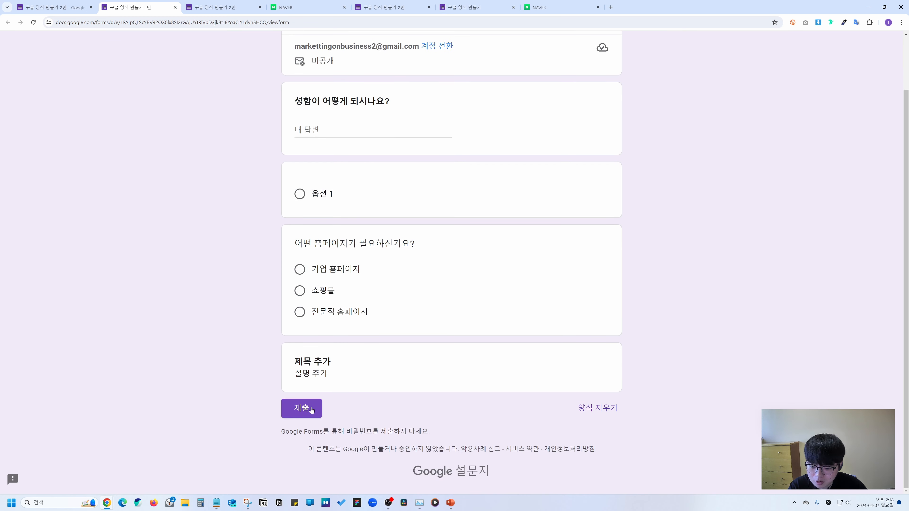
pyautogui.moveTo(294, 356); pyautogui.dragTo(361, 380)
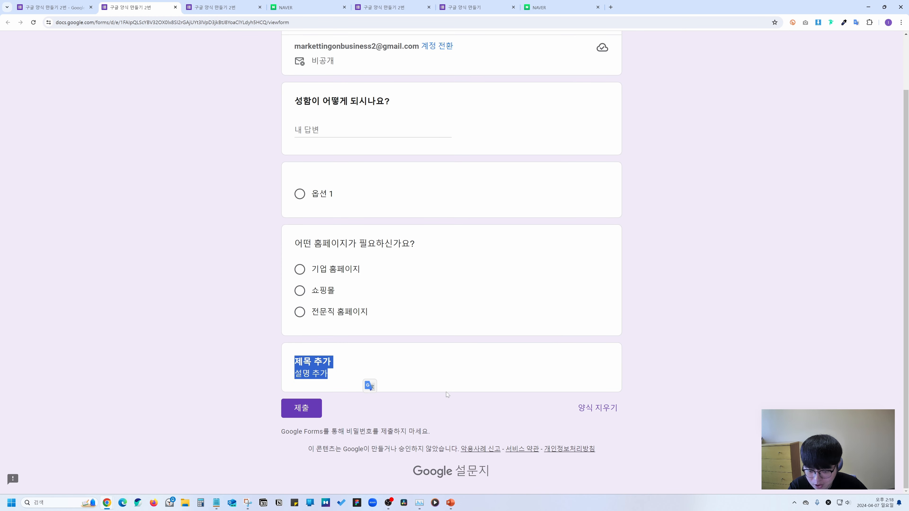
pyautogui.click(404, 380)
pyautogui.click(78, 11)
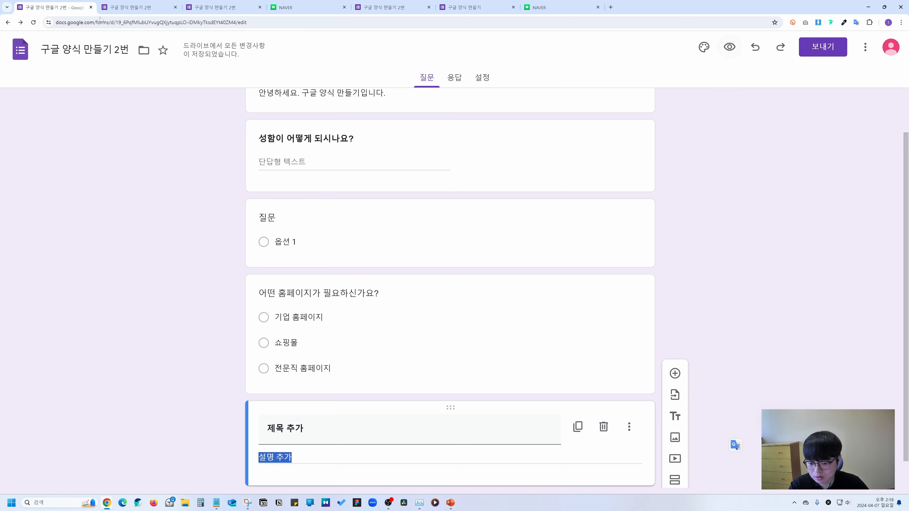
# Add an image block with the '영상편집 30분만에 끝내기' thumbnail, titled '이미지 추가' in bold.
pyautogui.click(676, 438)
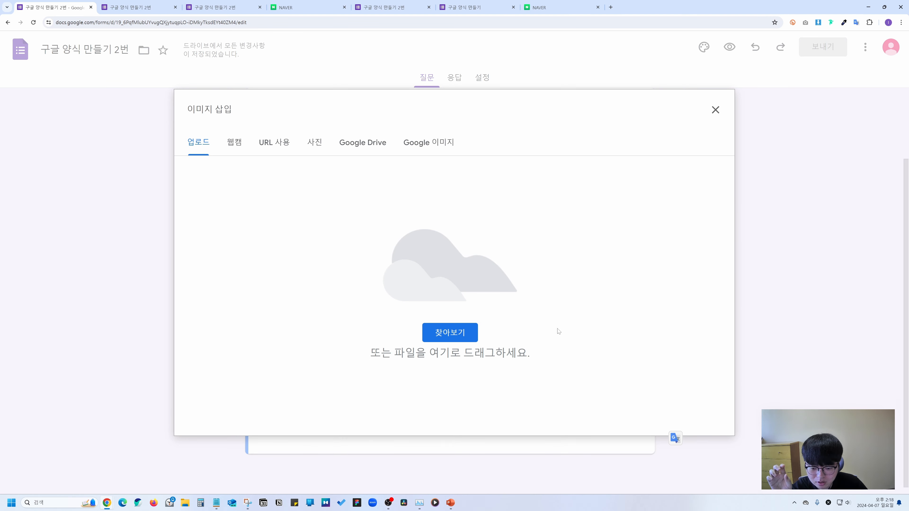
pyautogui.click(455, 334)
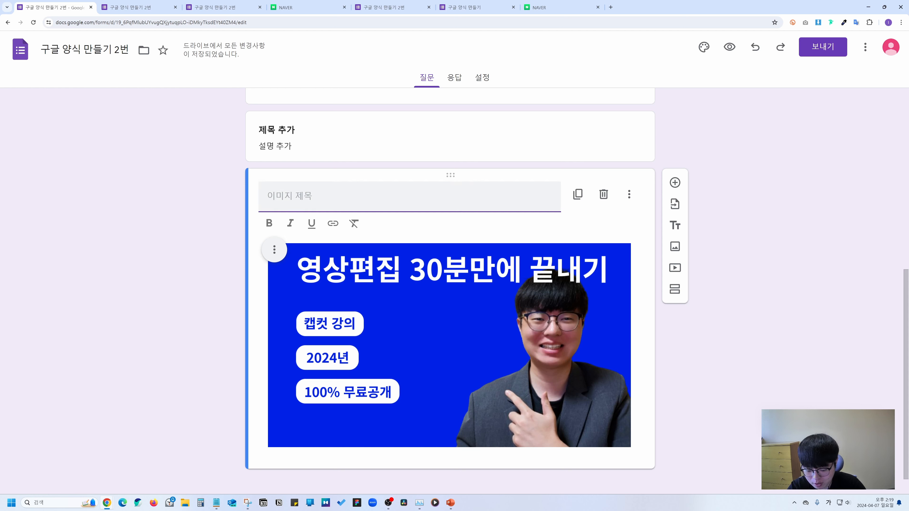
pyautogui.write('이미지 추가')
pyautogui.hotkey('ctrl', 'a')
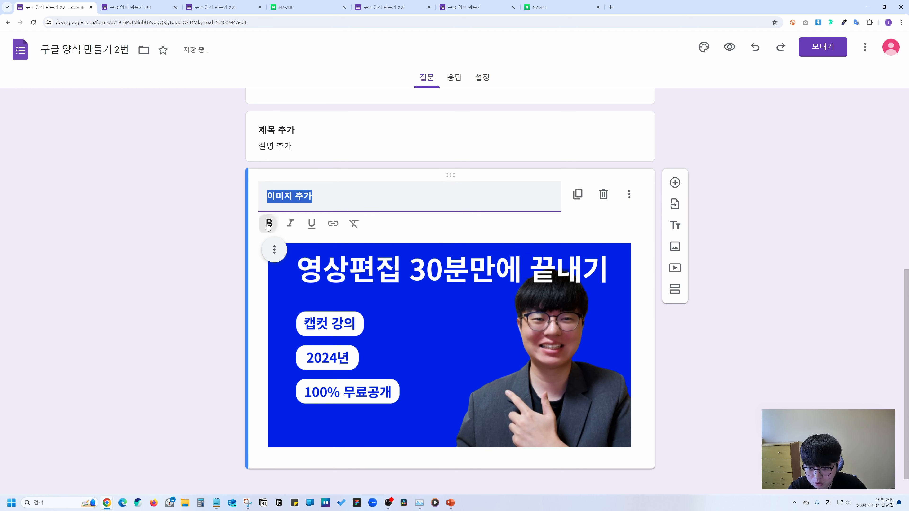
pyautogui.click(268, 223)
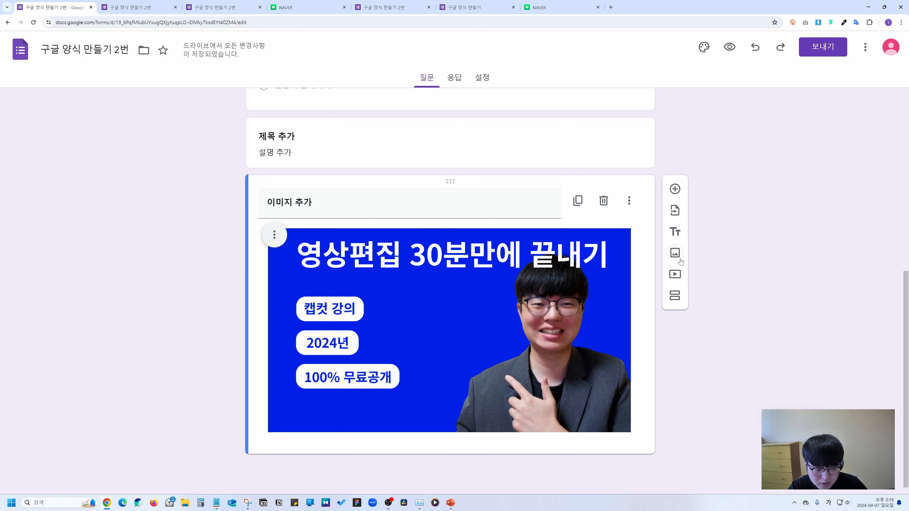
# Insert the homepage YouTube video into the form using its copied share link.
pyautogui.click(676, 275)
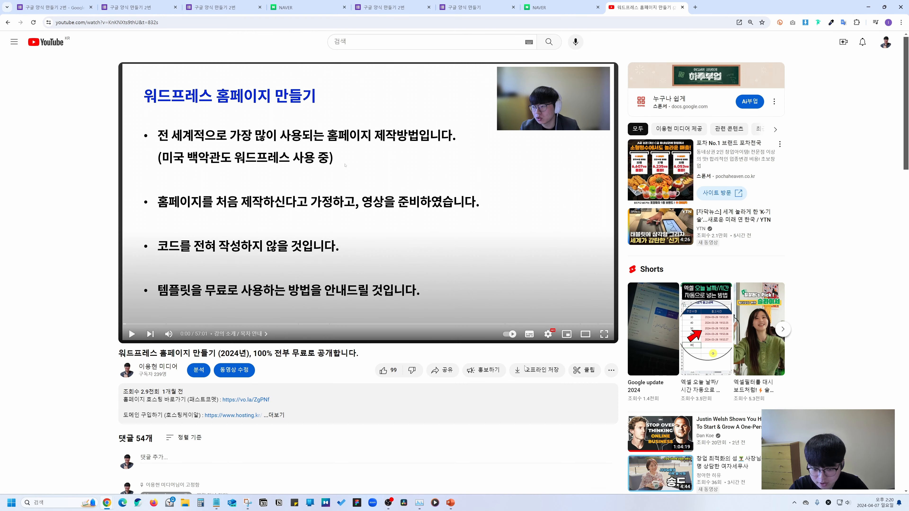
pyautogui.click(440, 370)
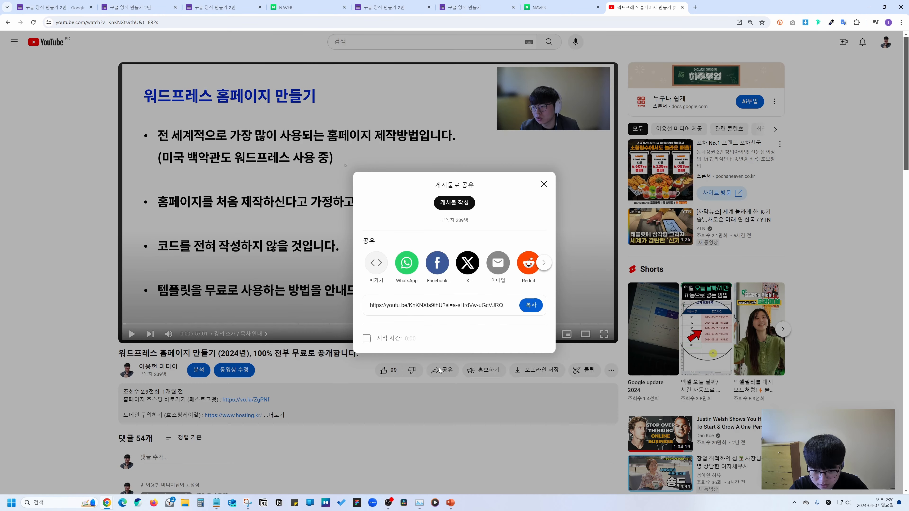
pyautogui.click(527, 307)
pyautogui.hotkey('ctrl', 'c')
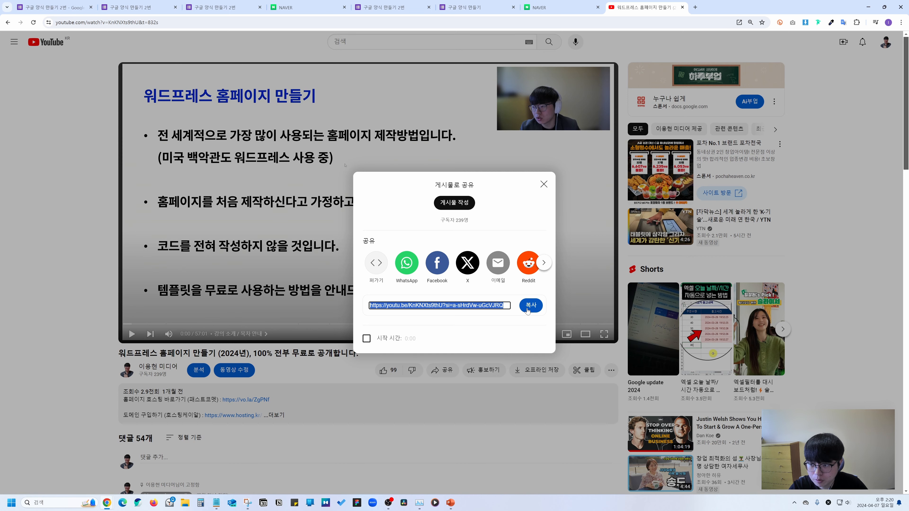
pyautogui.hotkey('ctrl', '1')
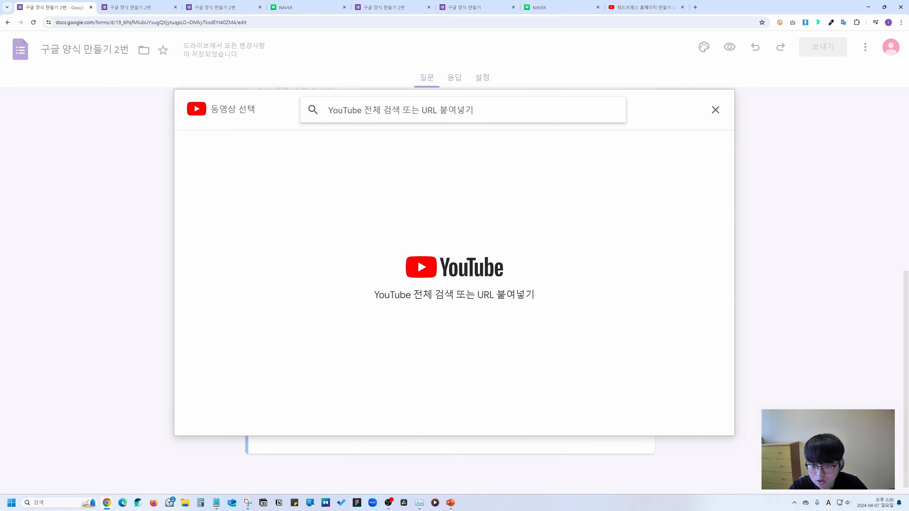
pyautogui.hotkey('ctrl', 'v')
pyautogui.press('Return')
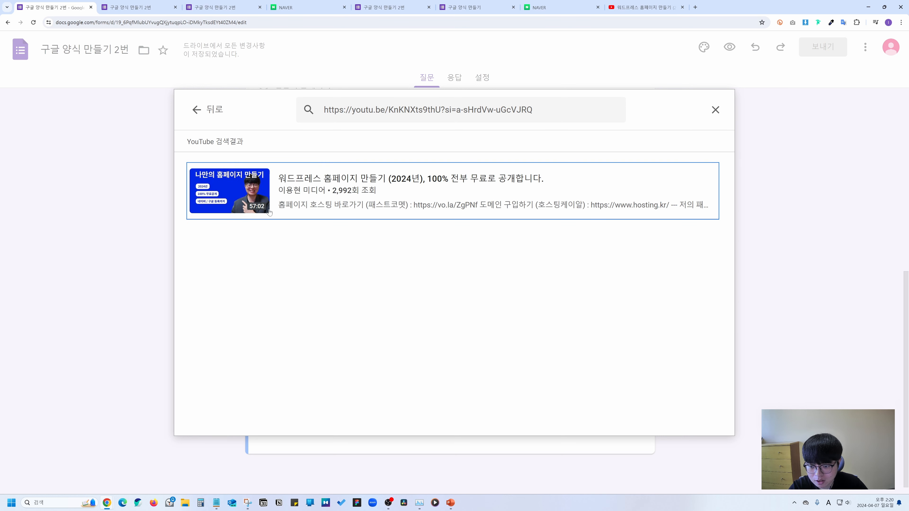
pyautogui.click(311, 182)
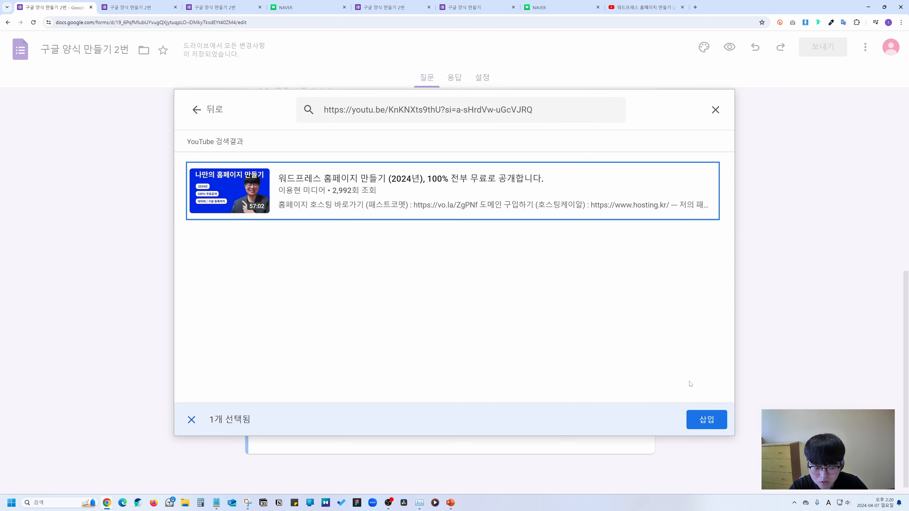
pyautogui.click(696, 418)
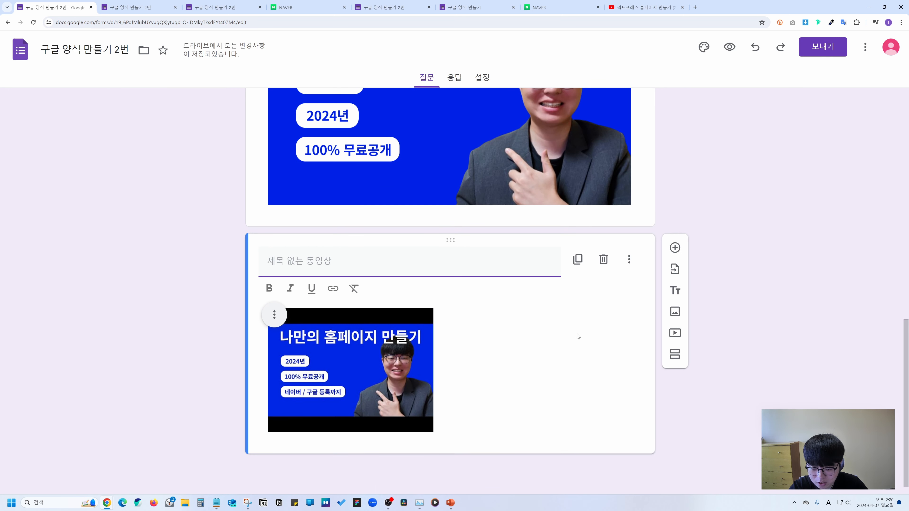
# Enlarge the inserted video, title it '동영상 추가', and add a new section after it.
pyautogui.click(387, 359)
pyautogui.moveTo(429, 432); pyautogui.dragTo(630, 494)
pyautogui.click(331, 282)
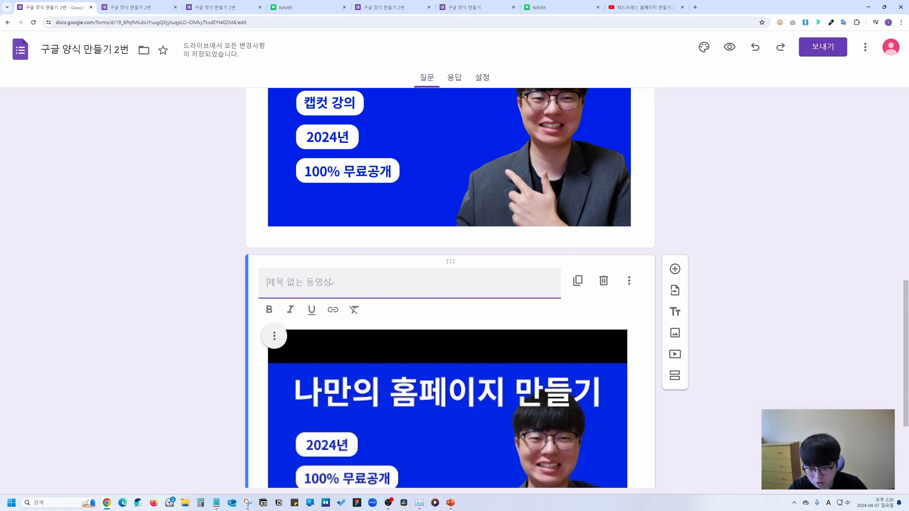
pyautogui.write('동영상 추가')
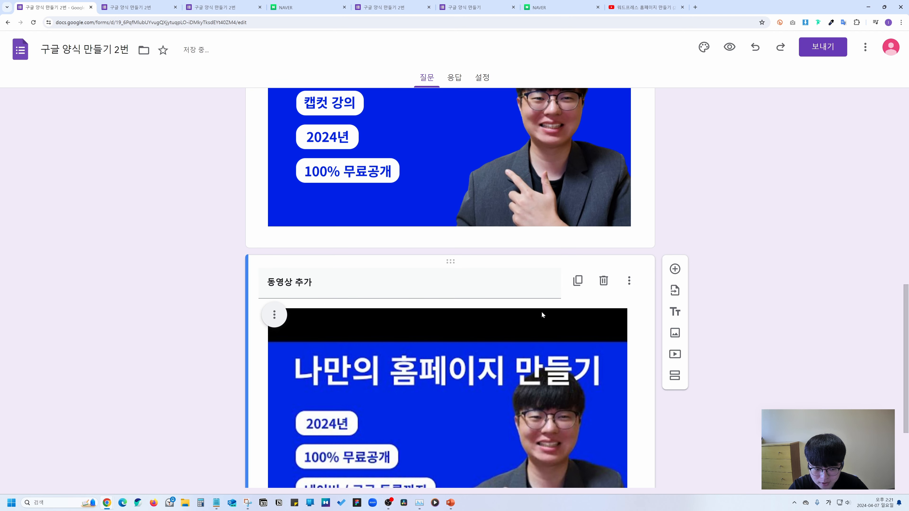
pyautogui.scroll(-2, 356, 301)
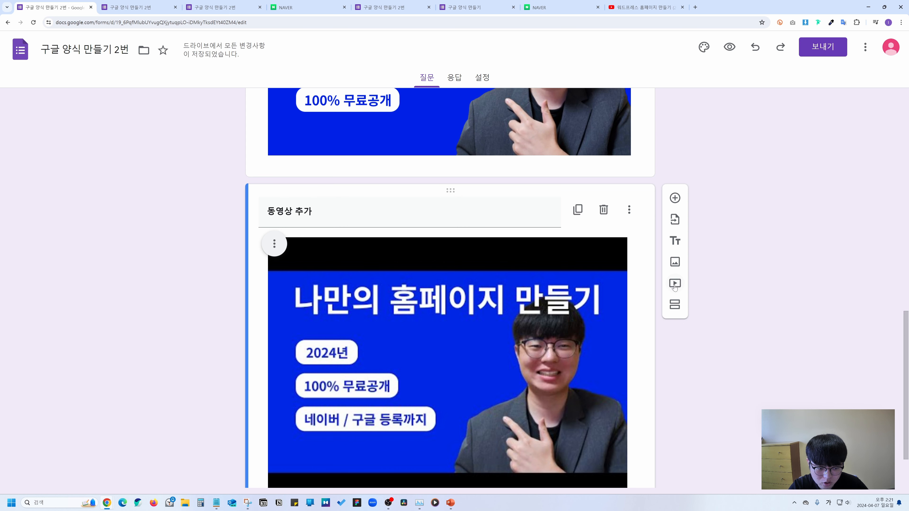
pyautogui.click(674, 305)
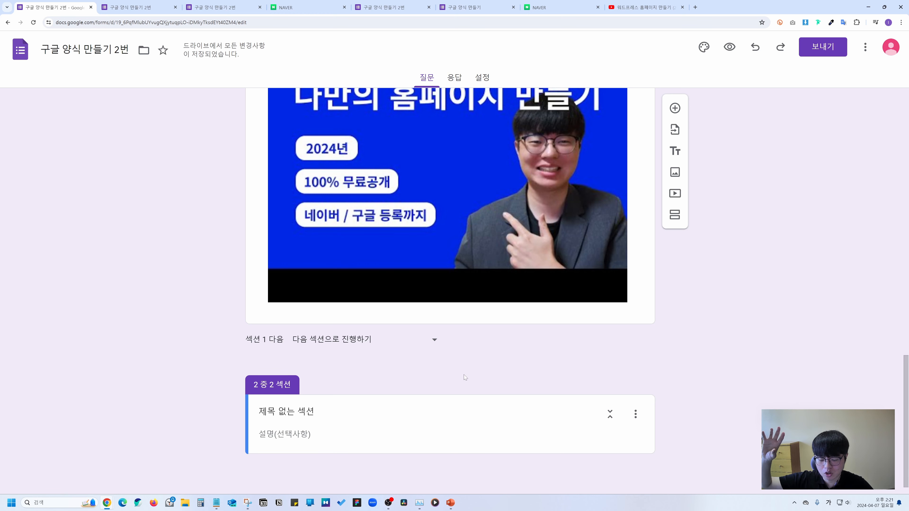
# Title the new section '섹션 2번' and give it the description '섹션 2번'.
pyautogui.scroll(7, 464, 375)
pyautogui.scroll(-7, 322, 383)
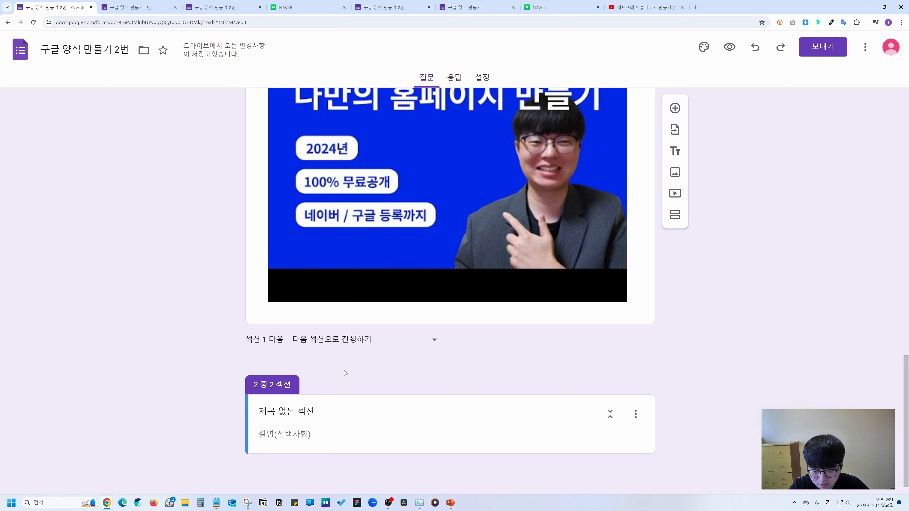
pyautogui.click(286, 411)
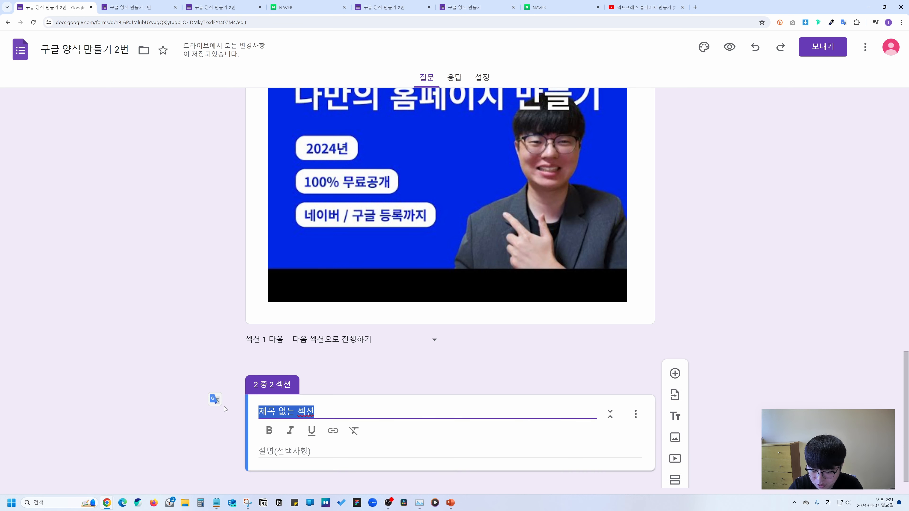
pyautogui.write('세션 2번')
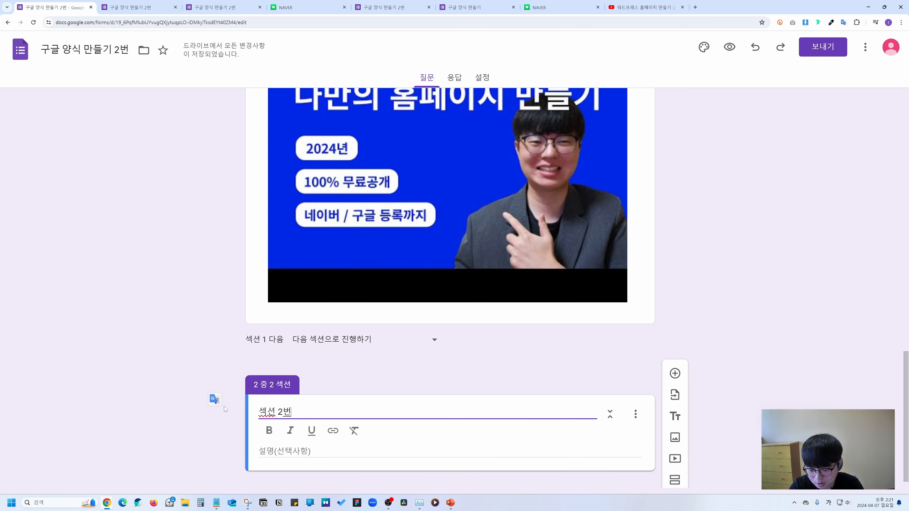
pyautogui.press('Tab')
pyautogui.write('섹션 2번')
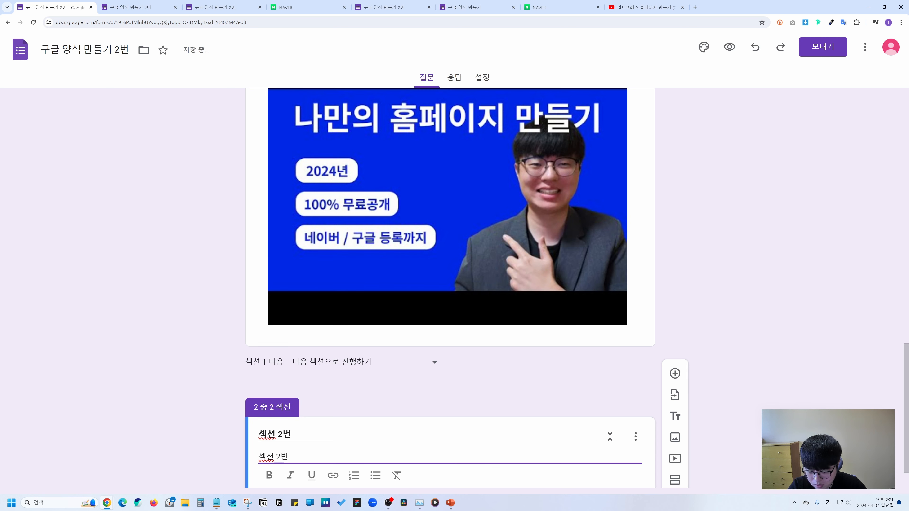
pyautogui.click(214, 409)
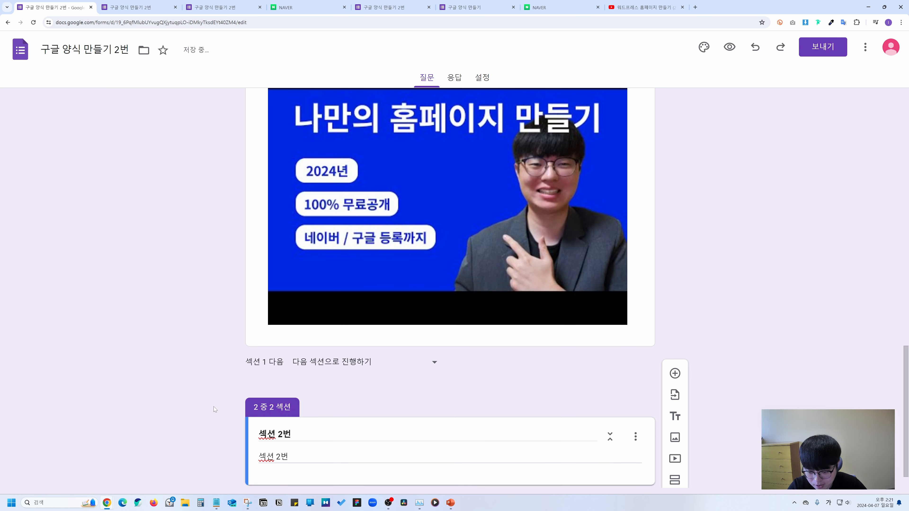
pyautogui.click(729, 47)
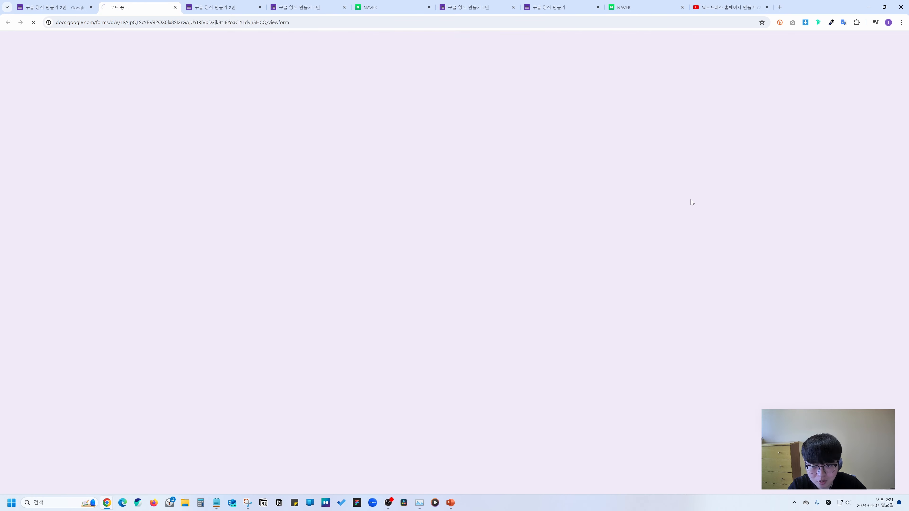
pyautogui.scroll(-3, 456, 156)
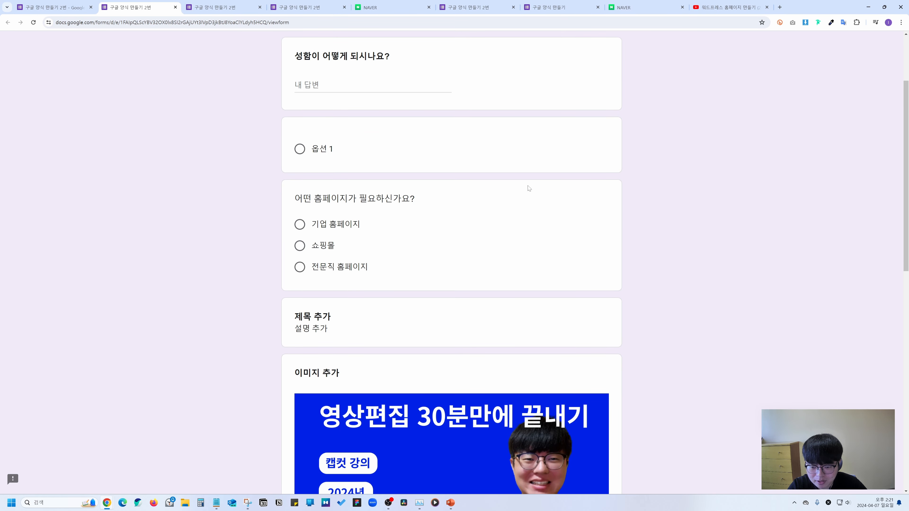
pyautogui.scroll(-10, 527, 187)
pyautogui.click(302, 408)
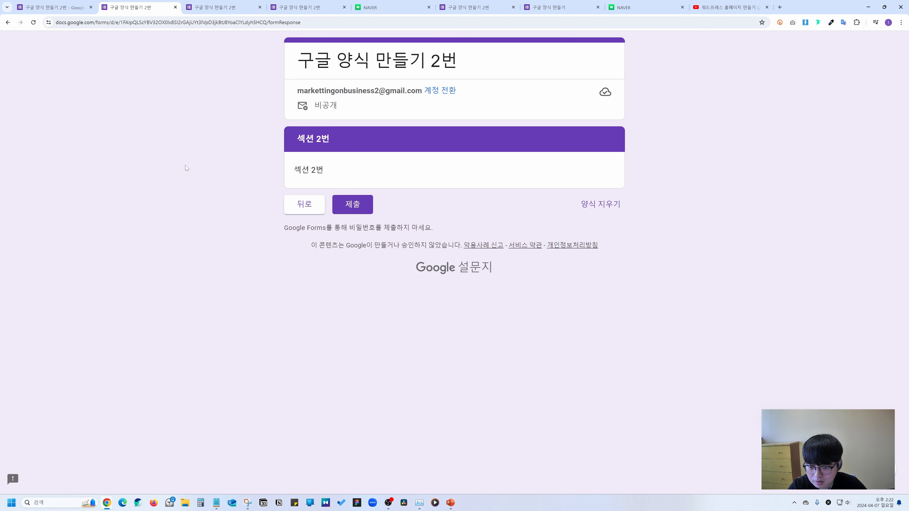
pyautogui.hotkey('ctrl', 'shift', 'Tab')
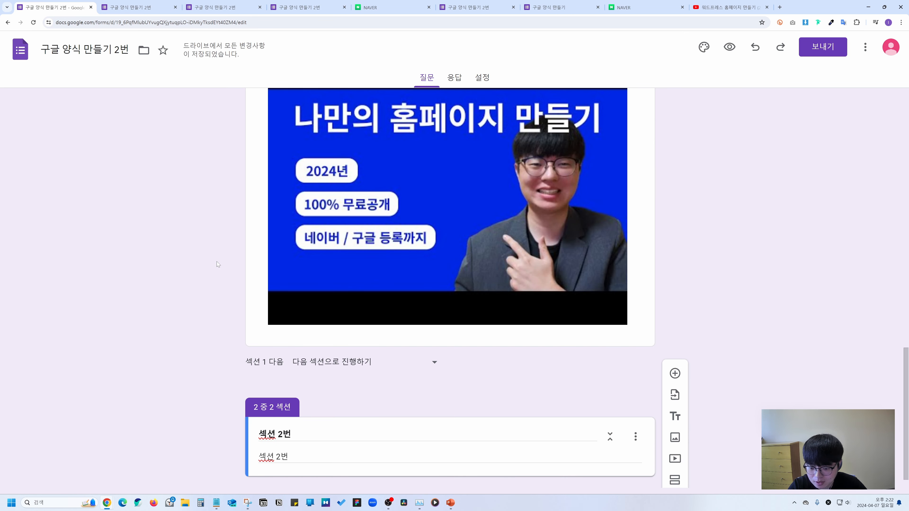
# Inspect the name question's type list without changing its type.
pyautogui.scroll(-1, 217, 265)
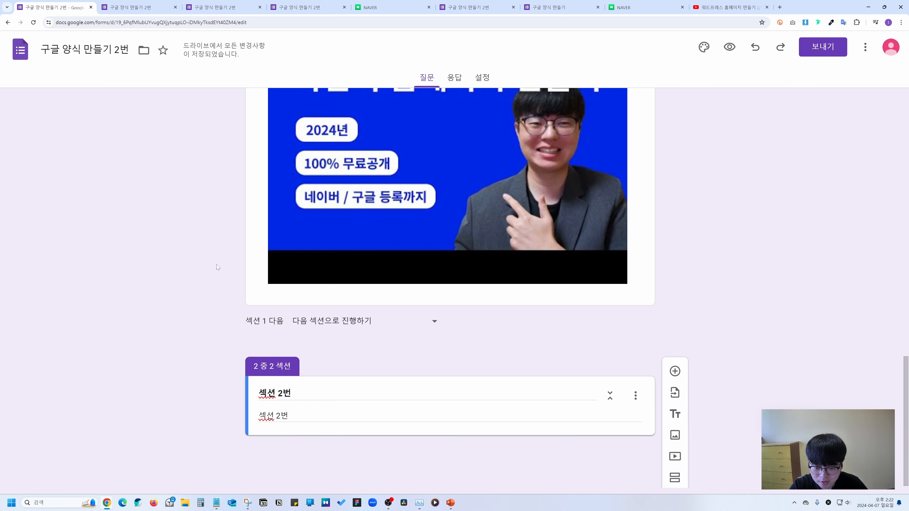
pyautogui.scroll(20, 217, 264)
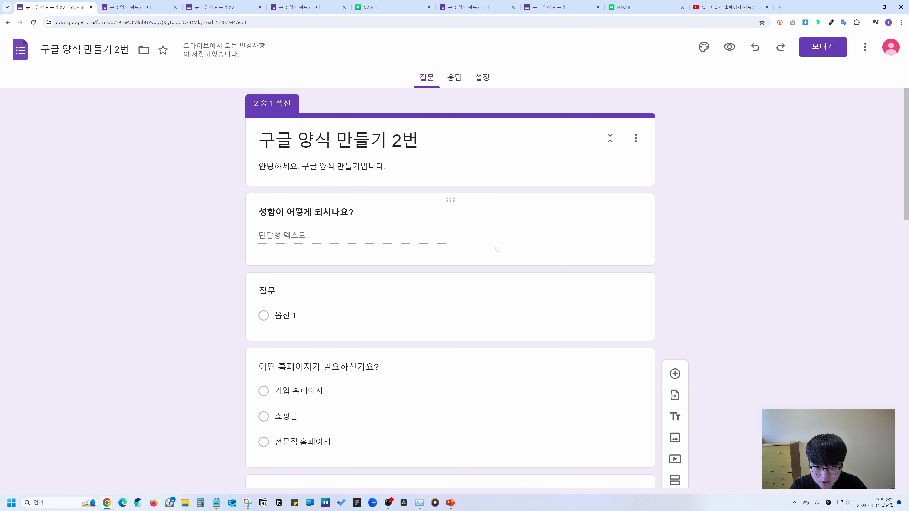
pyautogui.click(496, 248)
pyautogui.click(586, 219)
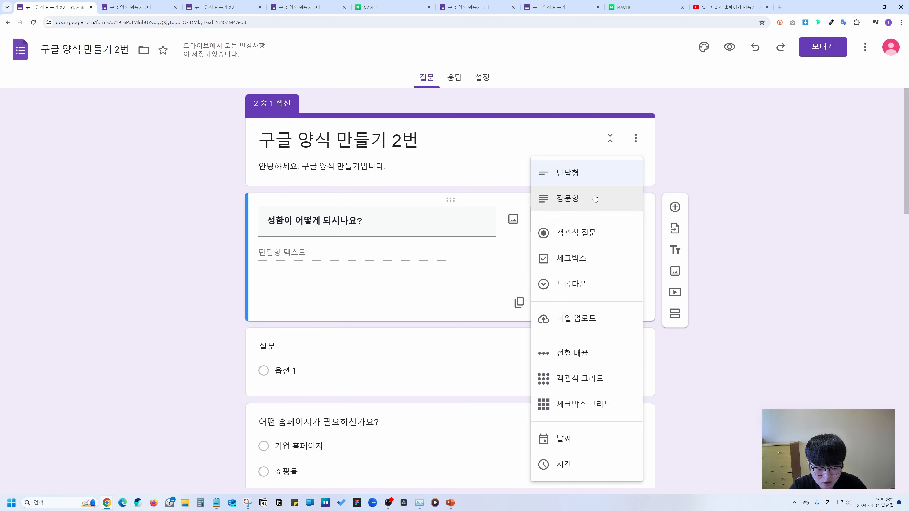
pyautogui.click(764, 264)
pyautogui.scroll(-15, 644, 304)
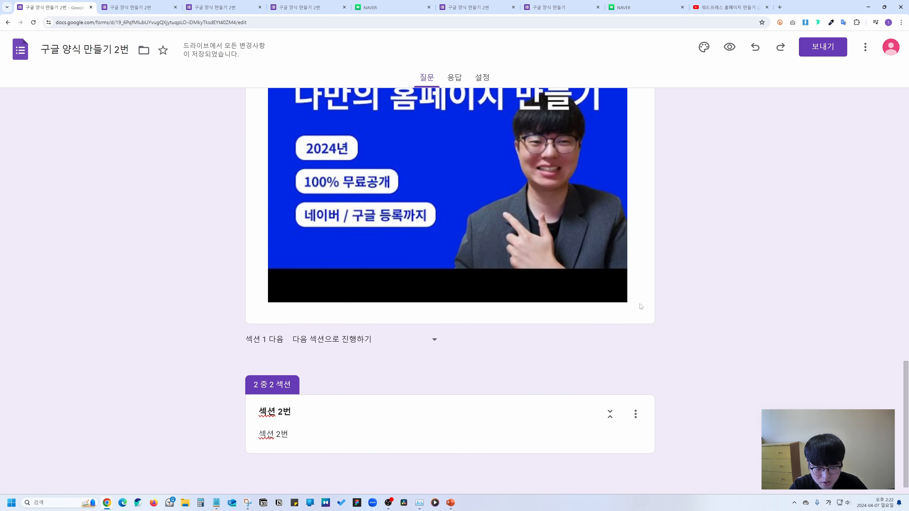
# Add a long-answer (장문형) question to section 2 with the bold title '장문형'.
pyautogui.click(574, 432)
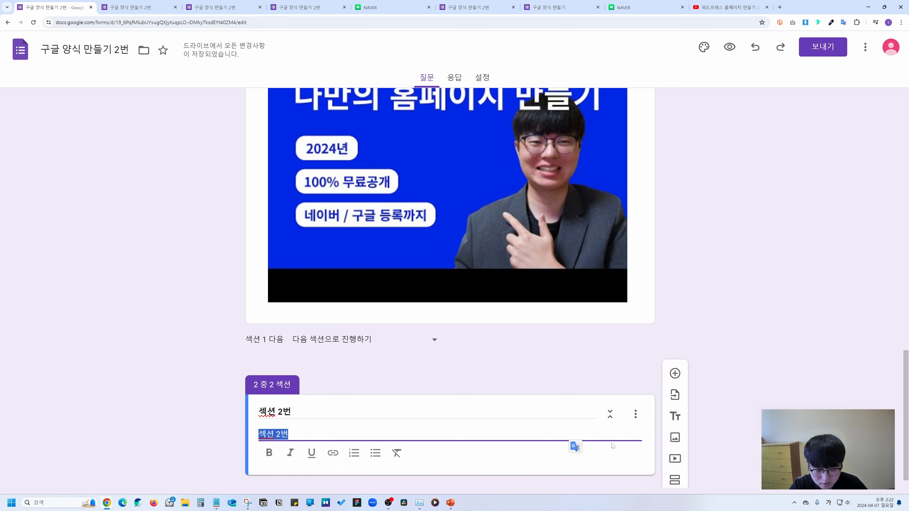
pyautogui.click(674, 373)
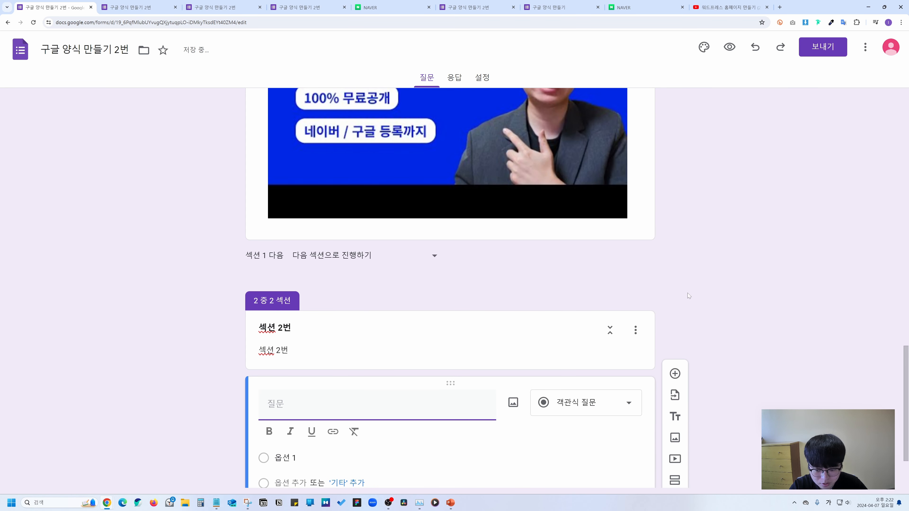
pyautogui.click(587, 313)
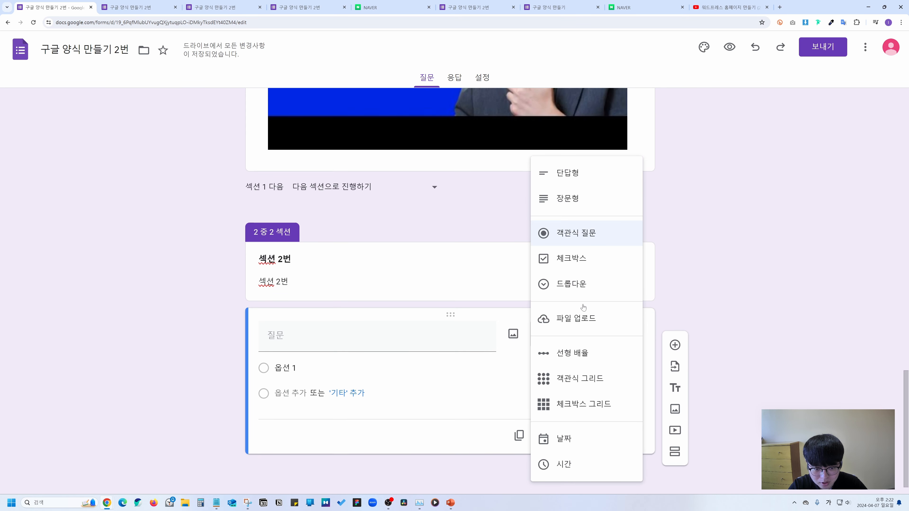
pyautogui.click(571, 198)
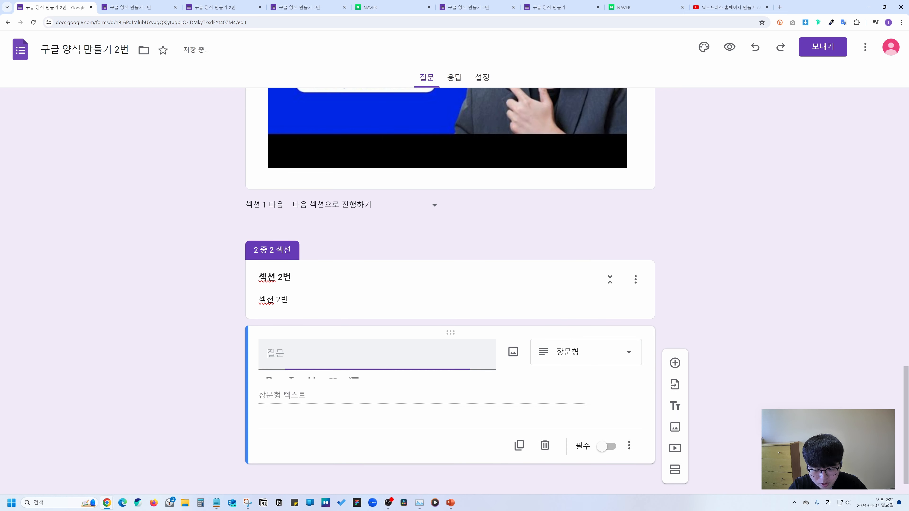
pyautogui.write('장문형')
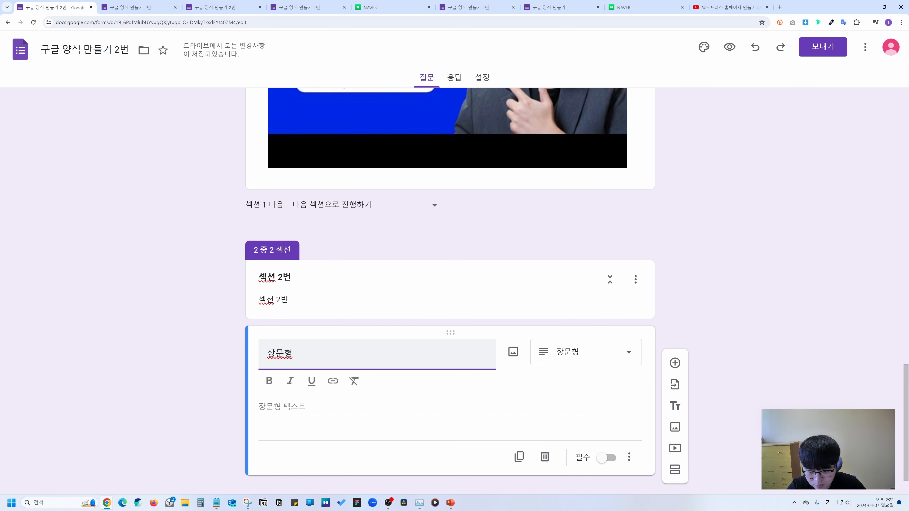
pyautogui.hotkey('ctrl', 'a')
pyautogui.hotkey('ctrl', 'b')
pyautogui.click(219, 342)
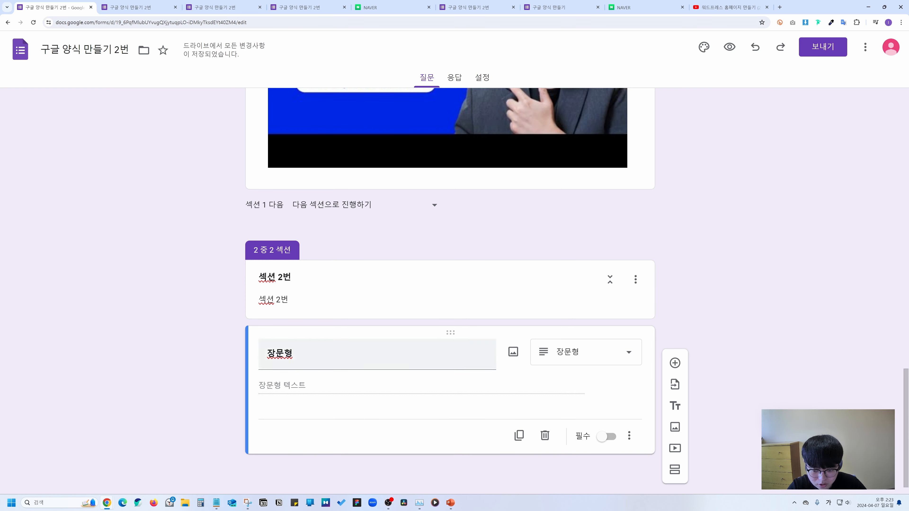
pyautogui.click(729, 46)
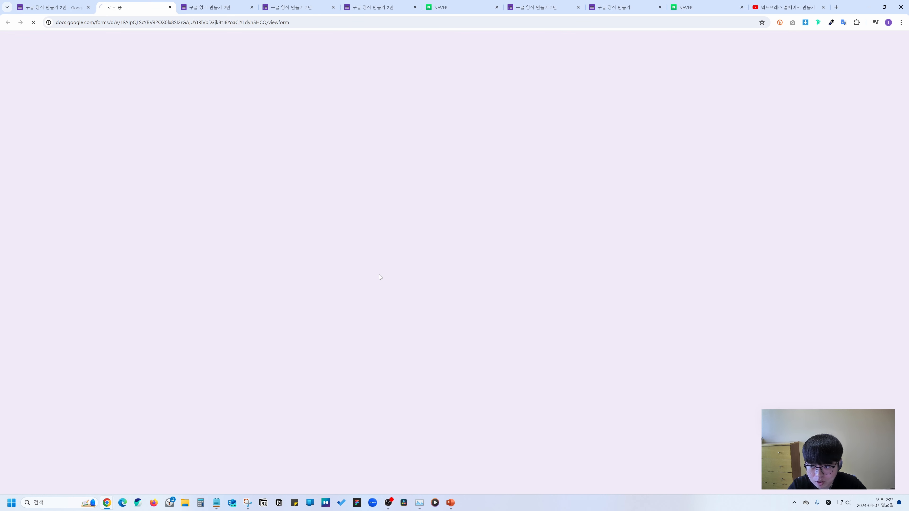
pyautogui.scroll(-8, 379, 275)
pyautogui.scroll(-5, 378, 275)
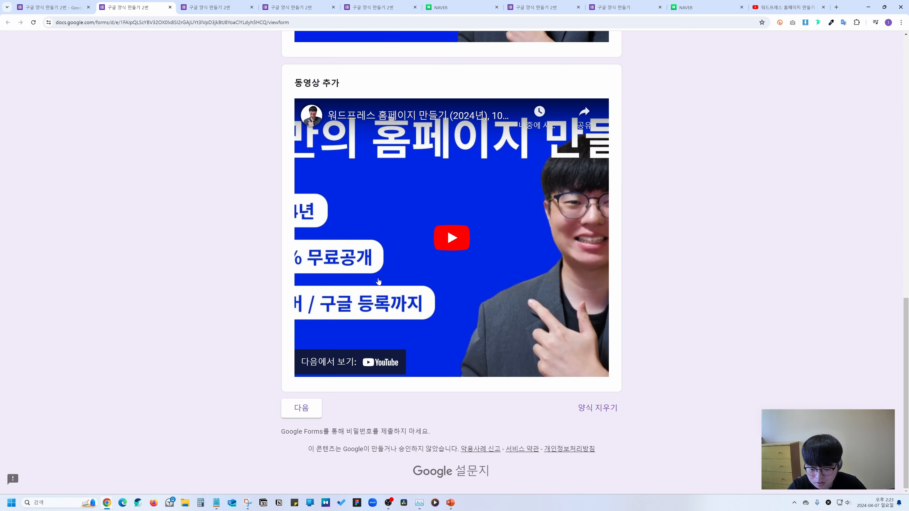
pyautogui.click(300, 411)
pyautogui.click(298, 242)
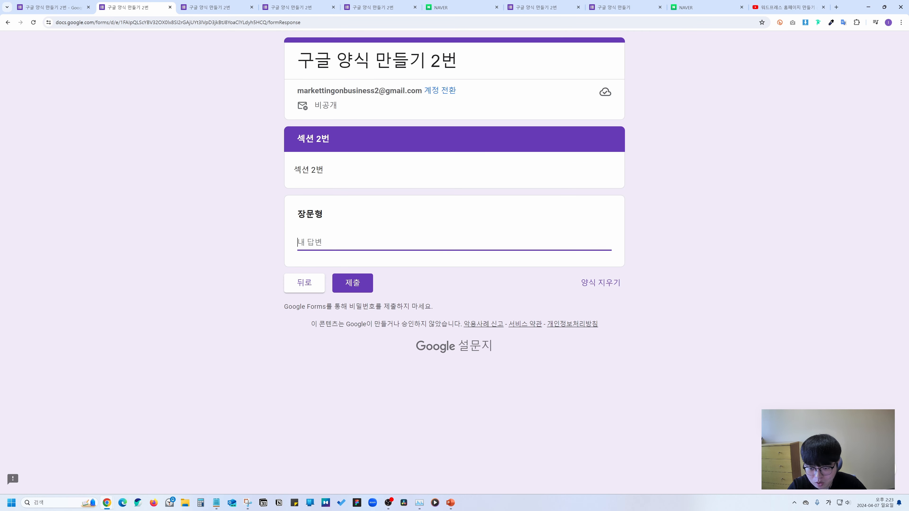
pyautogui.write('□□□□□□□□□□□□□□□□□□□□□□□□□□□□□□□□□□□□□□')
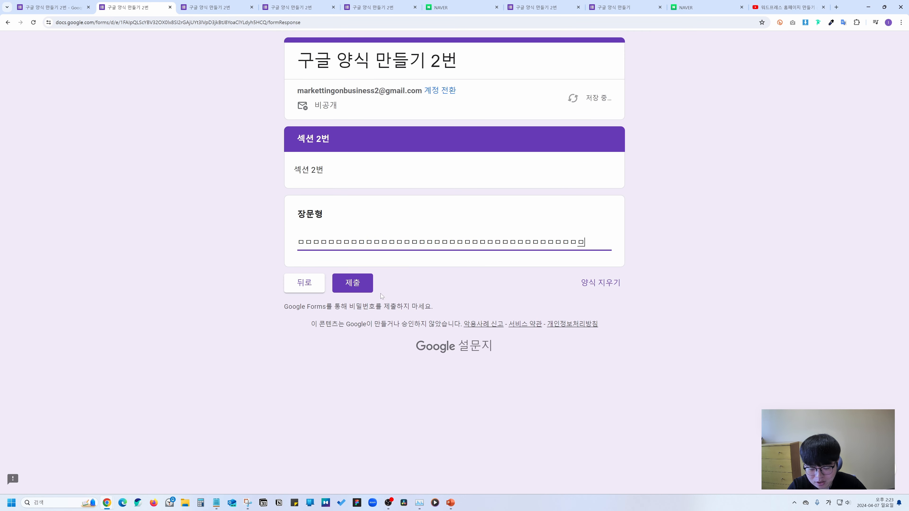
pyautogui.write('□□□□□□□□□□□□□□□□□□□□□□□□□□□□□□□□□□□□□□□□□□□□□□□□□□□□□□□□□□□□□□□□□□□□□□')
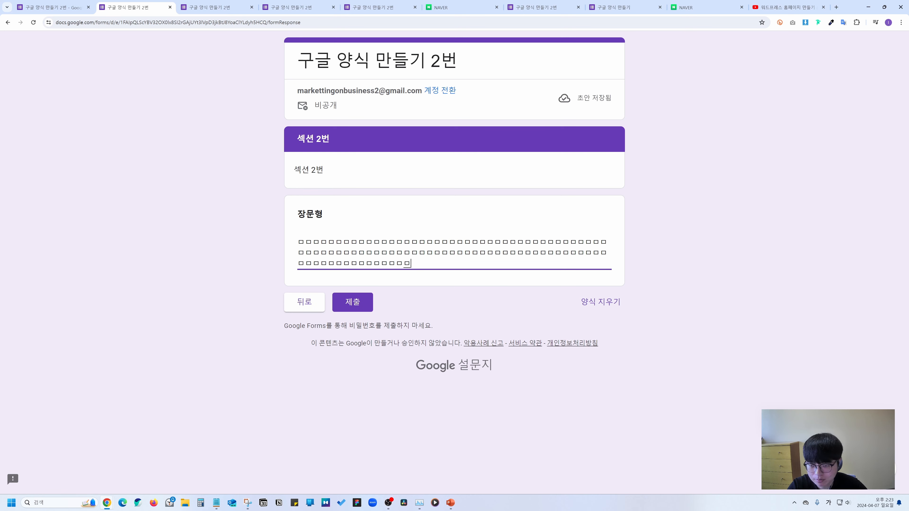
pyautogui.click(72, 7)
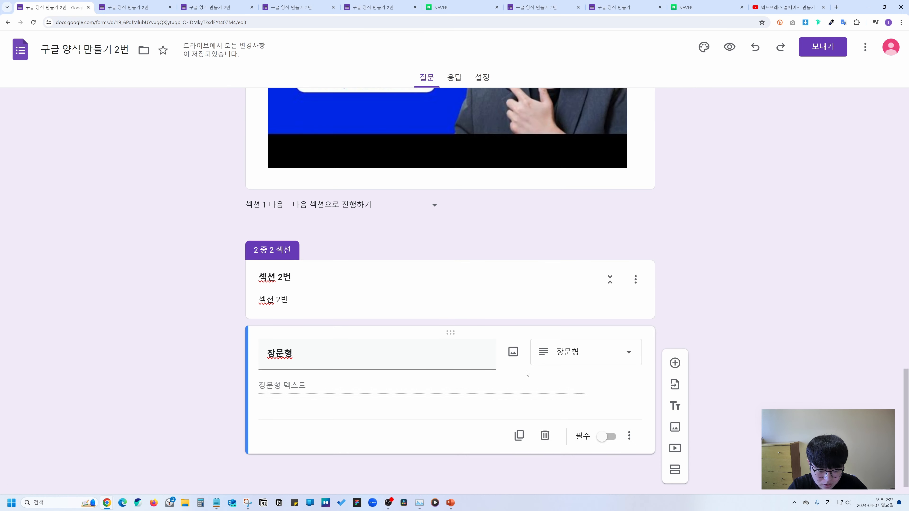
# Duplicate, move, delete and restore copies so only one '장문형' question remains.
pyautogui.click(675, 362)
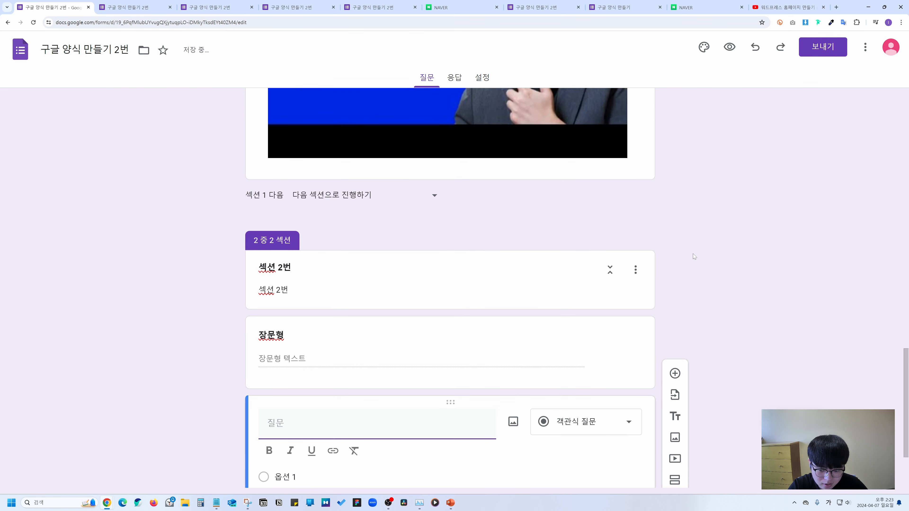
pyautogui.click(558, 240)
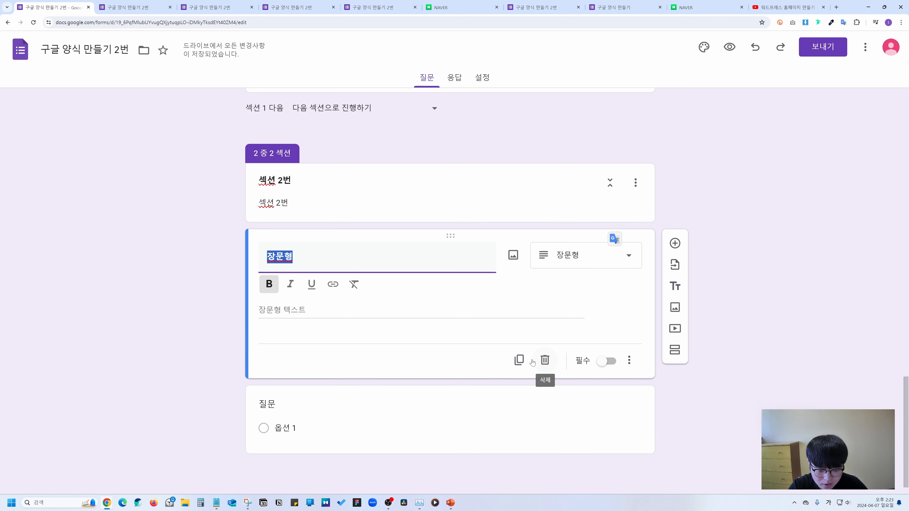
pyautogui.click(518, 361)
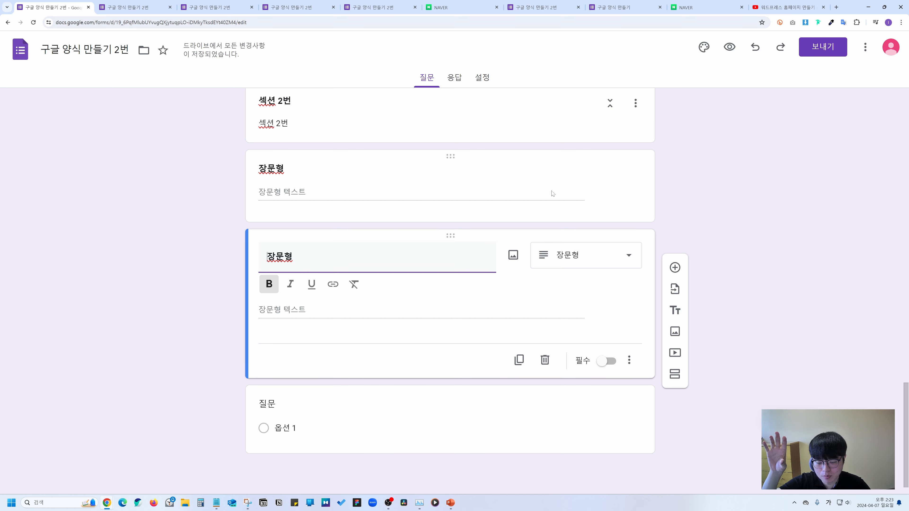
pyautogui.moveTo(554, 221); pyautogui.dragTo(530, 283)
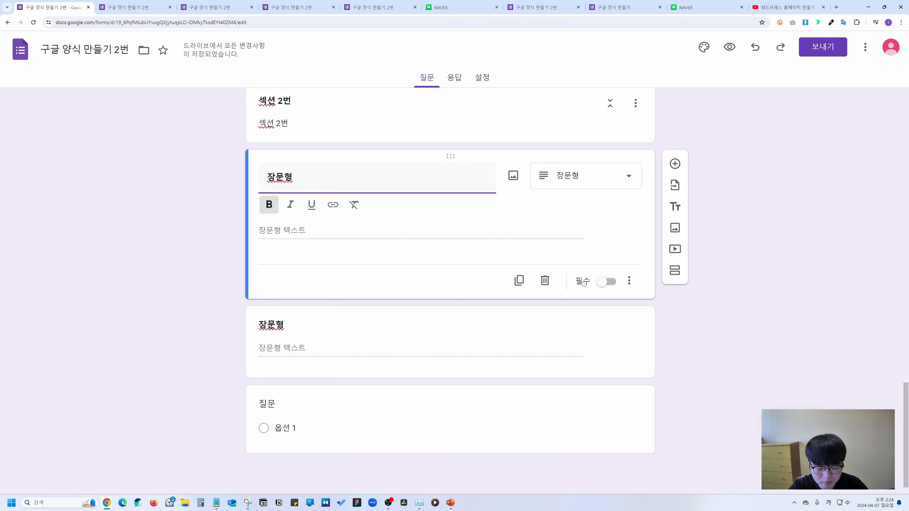
pyautogui.click(544, 281)
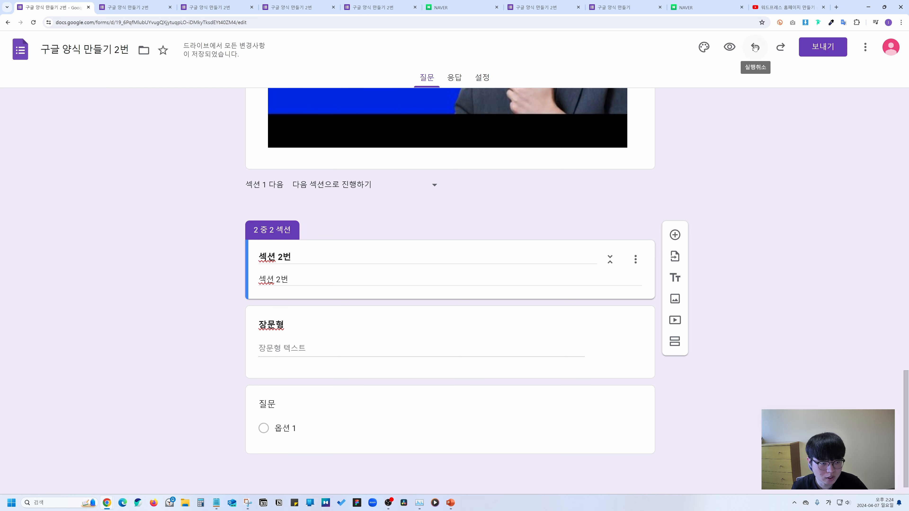
pyautogui.click(754, 47)
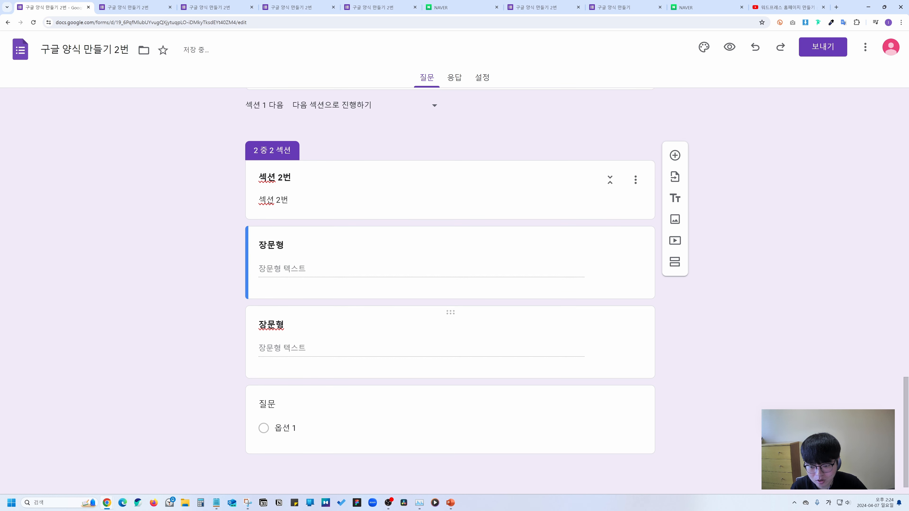
pyautogui.click(609, 249)
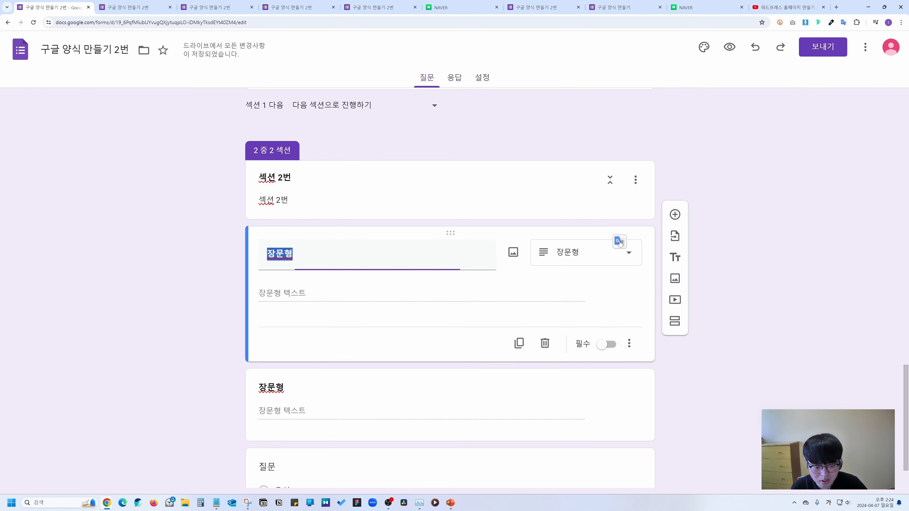
pyautogui.click(545, 358)
# Mark the remaining '장문형' question as required (필수).
pyautogui.click(562, 311)
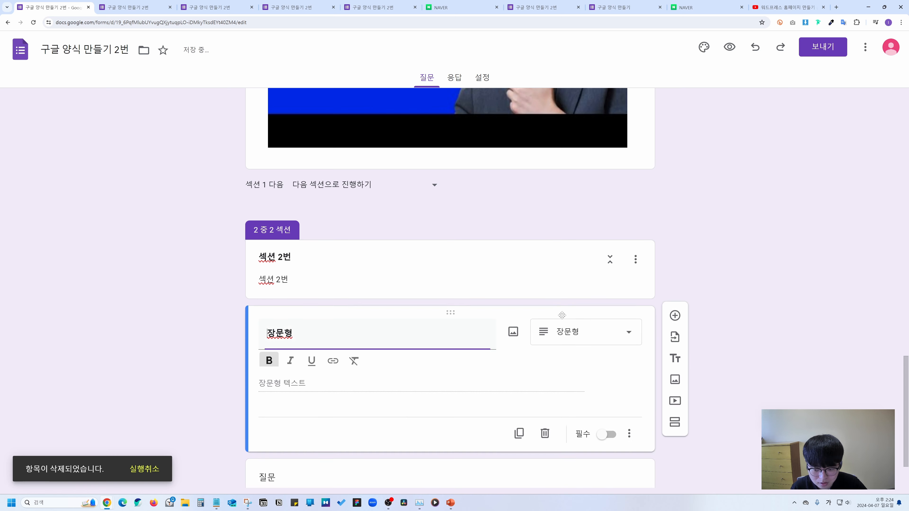
pyautogui.scroll(-2, 583, 348)
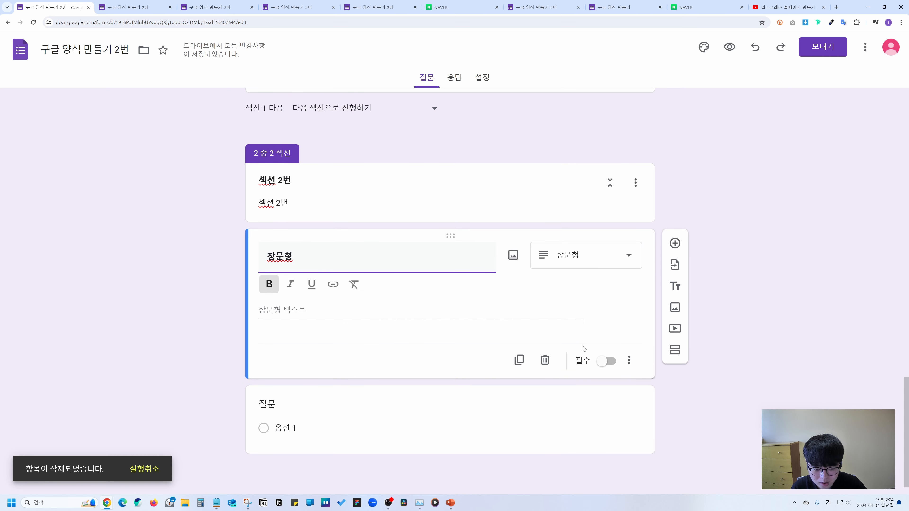
pyautogui.click(605, 362)
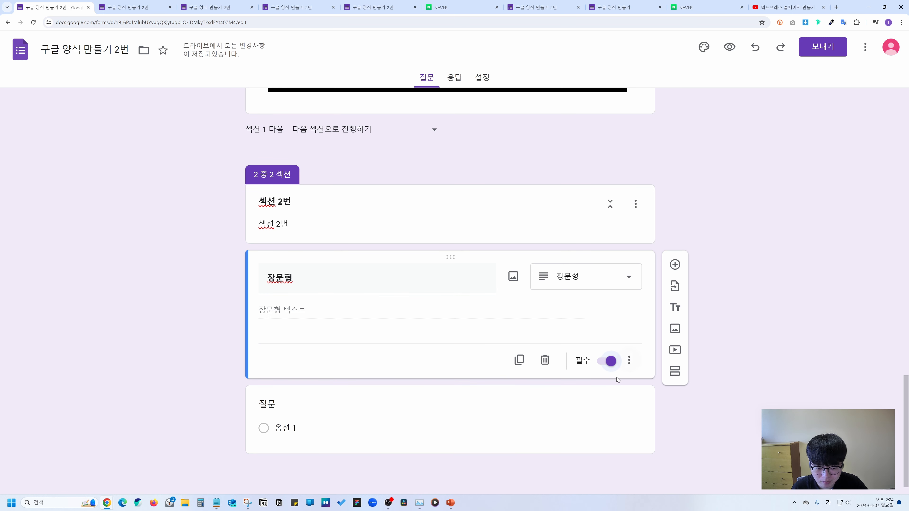
# Give the '장문형' question the description '장문형 설명' and open the respondent preview.
pyautogui.click(629, 360)
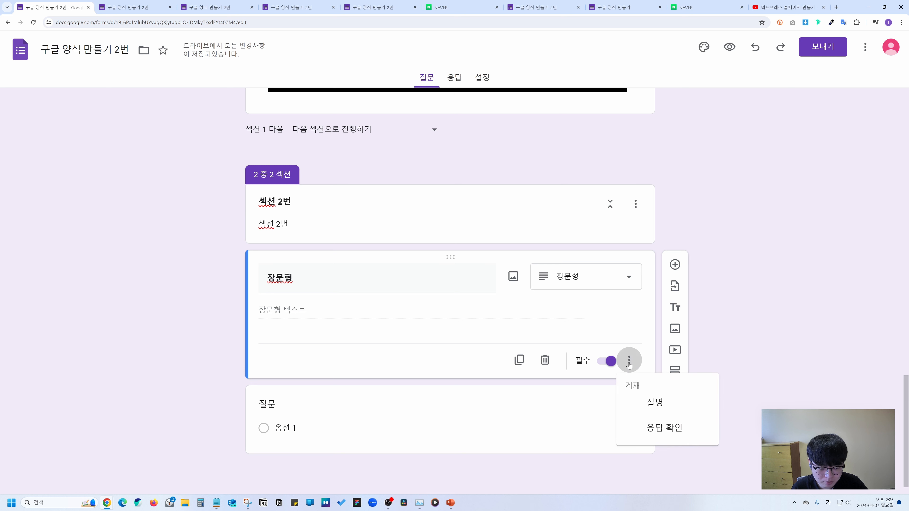
pyautogui.click(655, 402)
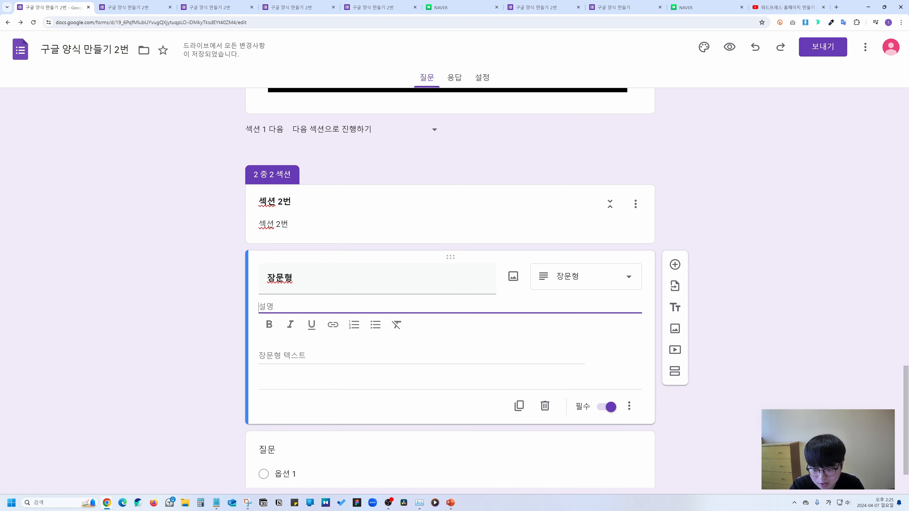
pyautogui.write('장문형 설명')
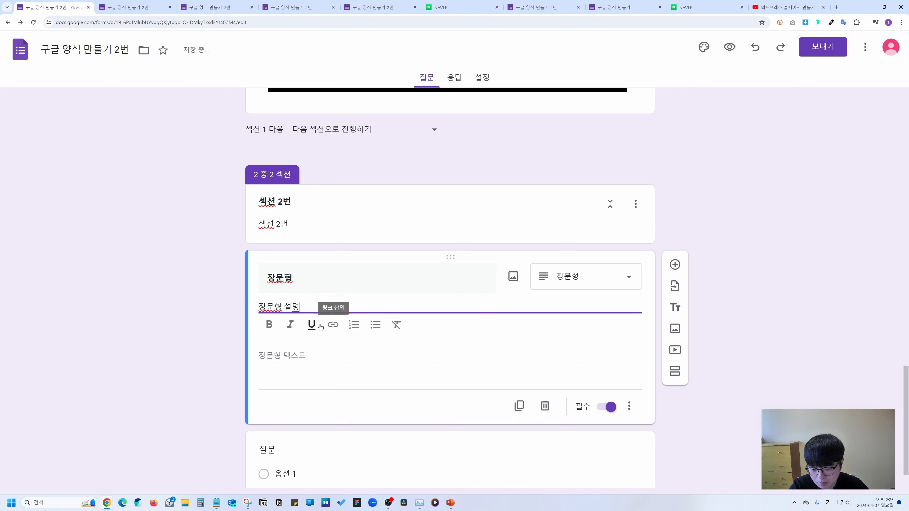
pyautogui.click(737, 84)
pyautogui.click(729, 46)
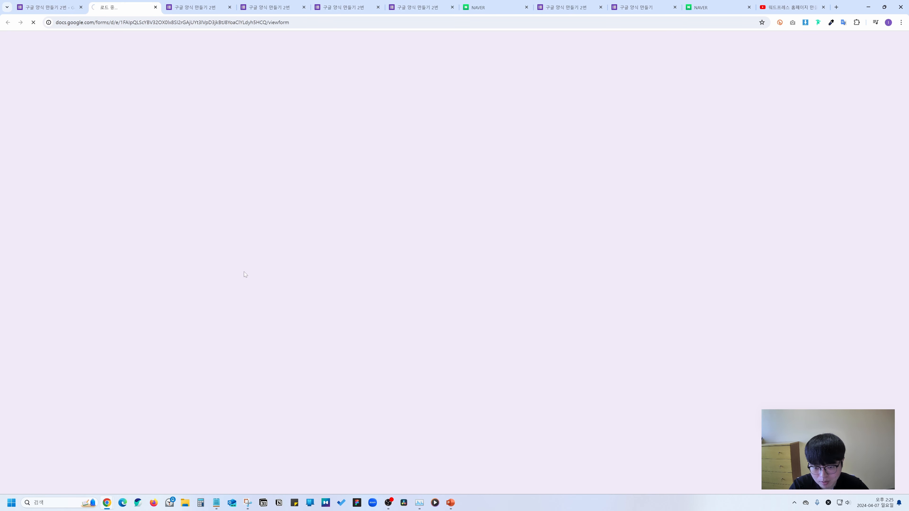
# In the preview's section 2, verify the required '장문형' question and its description, then return to the editor.
pyautogui.scroll(-15, 274, 247)
pyautogui.scroll(-1, 276, 257)
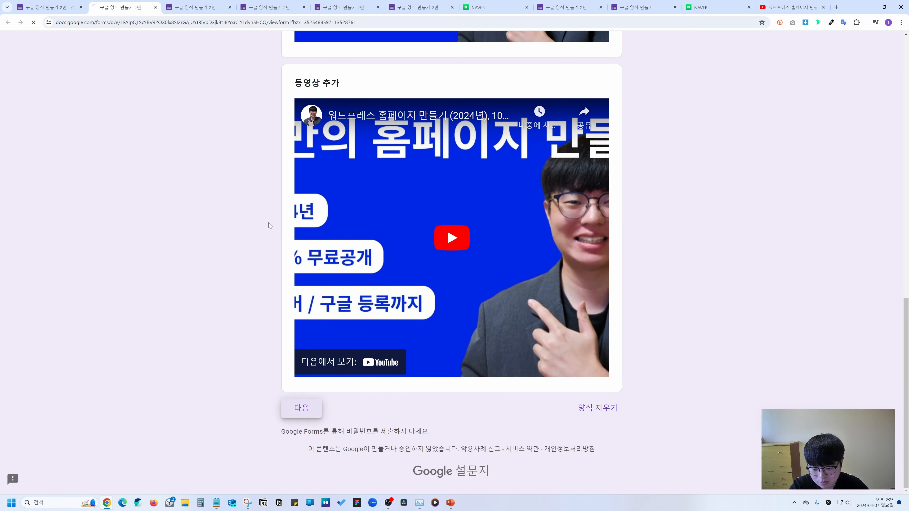
pyautogui.click(301, 415)
pyautogui.moveTo(333, 243); pyautogui.dragTo(293, 239)
pyautogui.moveTo(350, 254); pyautogui.dragTo(295, 254)
pyautogui.click(295, 253)
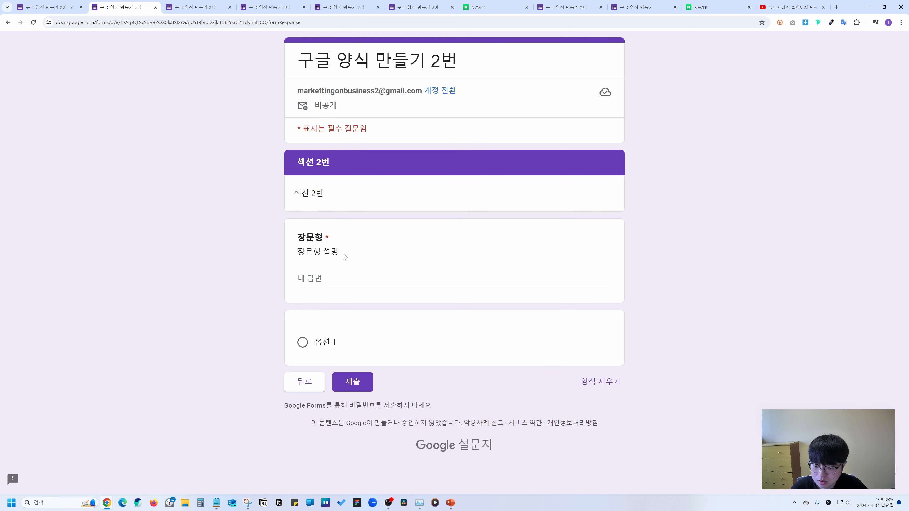
pyautogui.click(47, 7)
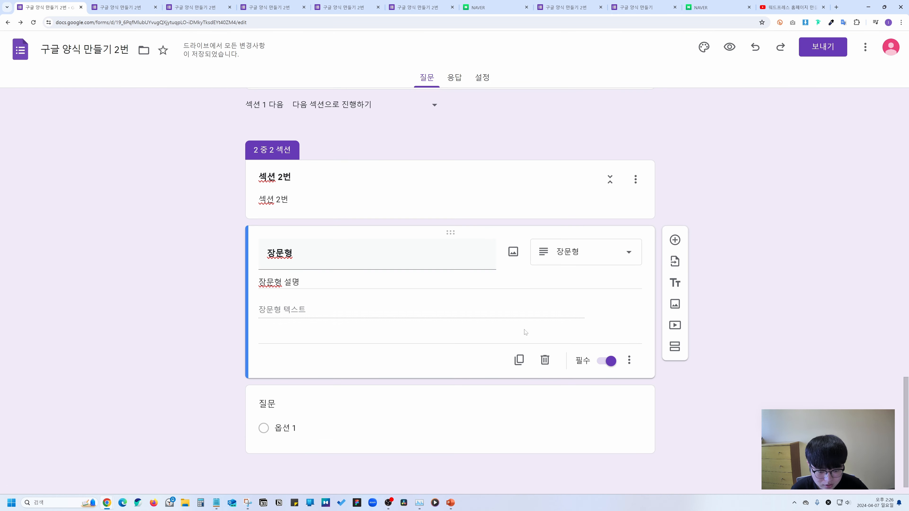
# Add length validation of at least 5 characters with the error text '5글자 이상 작성해주세요'.
pyautogui.click(629, 359)
pyautogui.click(662, 428)
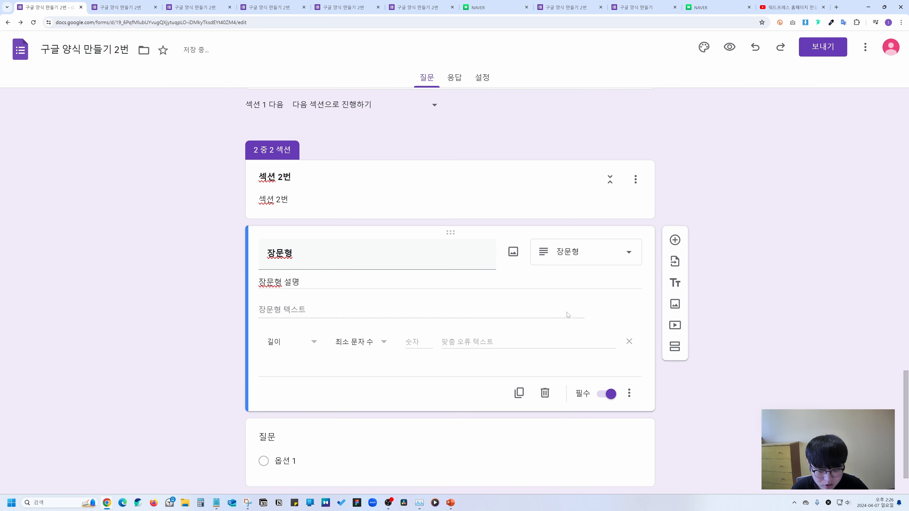
pyautogui.scroll(-2, 560, 312)
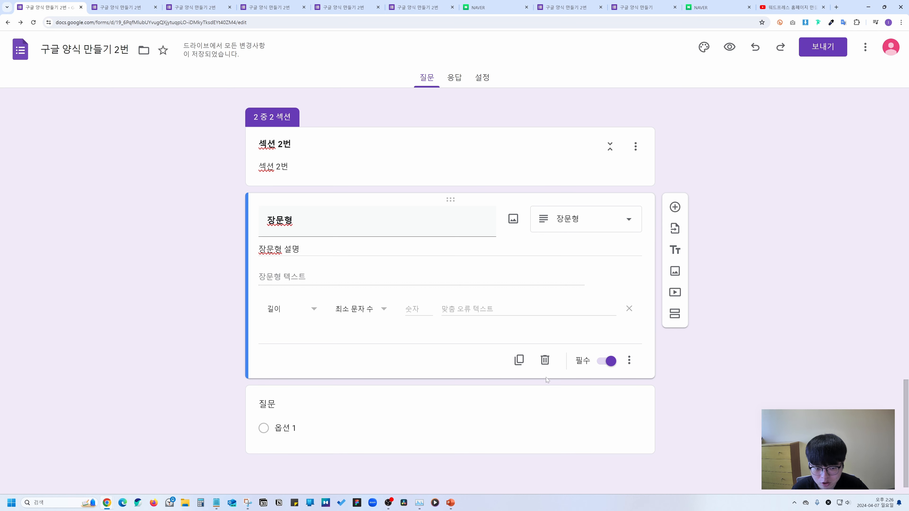
pyautogui.click(292, 313)
pyautogui.click(393, 310)
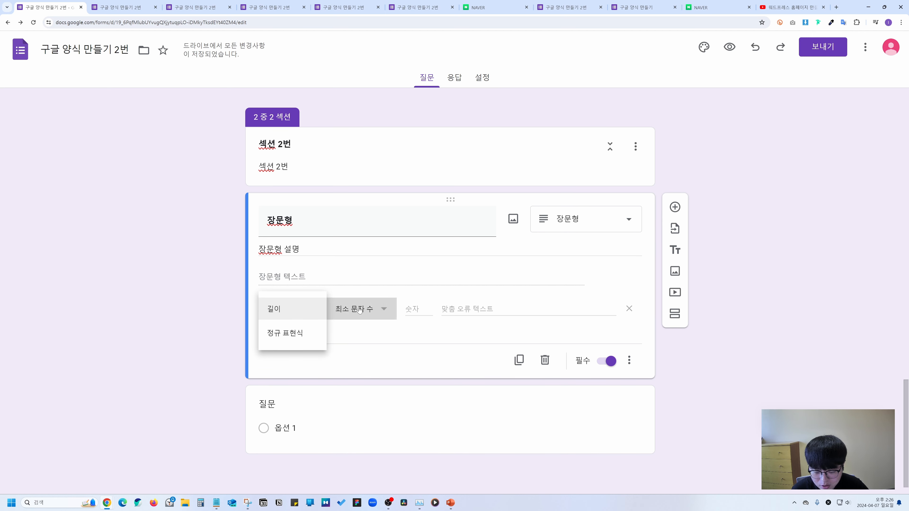
pyautogui.click(393, 310)
pyautogui.write('5')
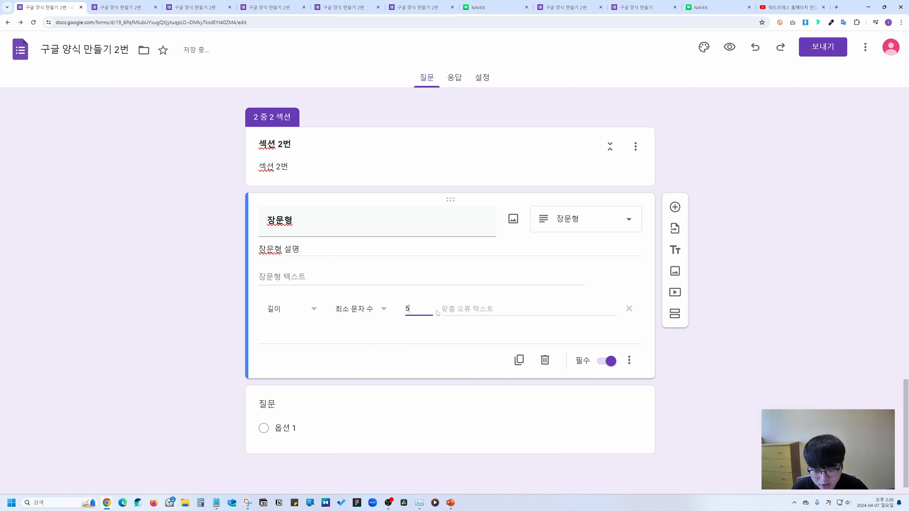
pyautogui.click(441, 313)
pyautogui.write('5')
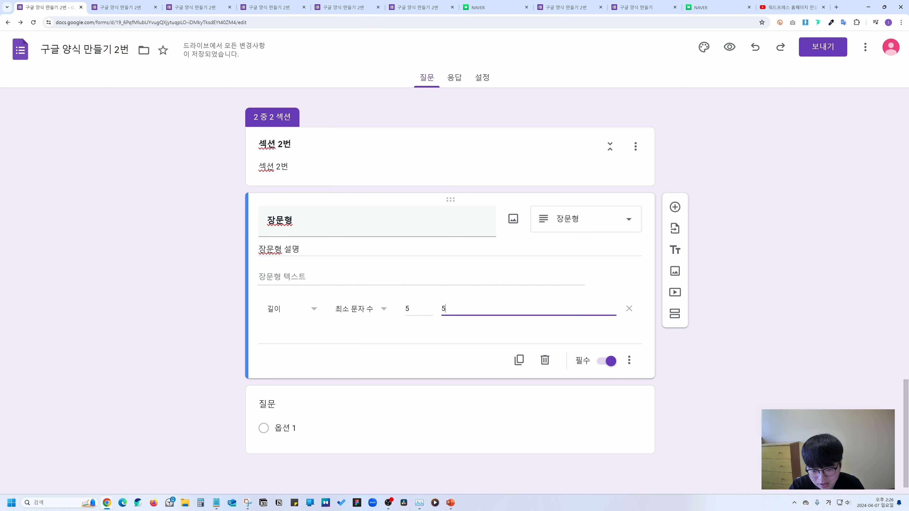
pyautogui.write('글자 이상 작성해')
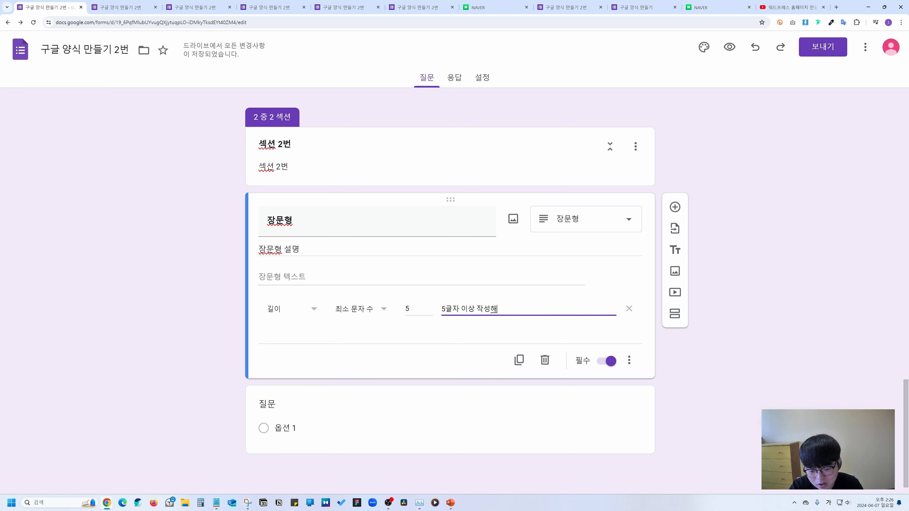
pyautogui.write('주세요')
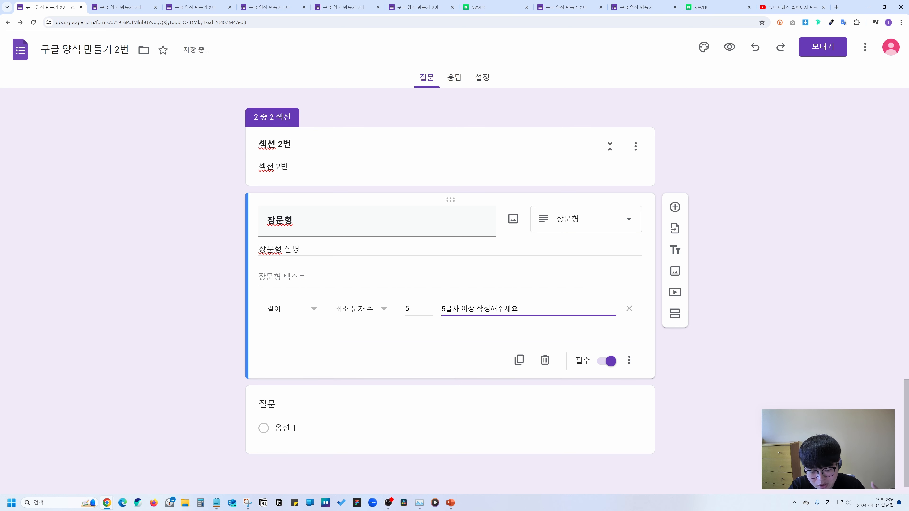
pyautogui.click(550, 336)
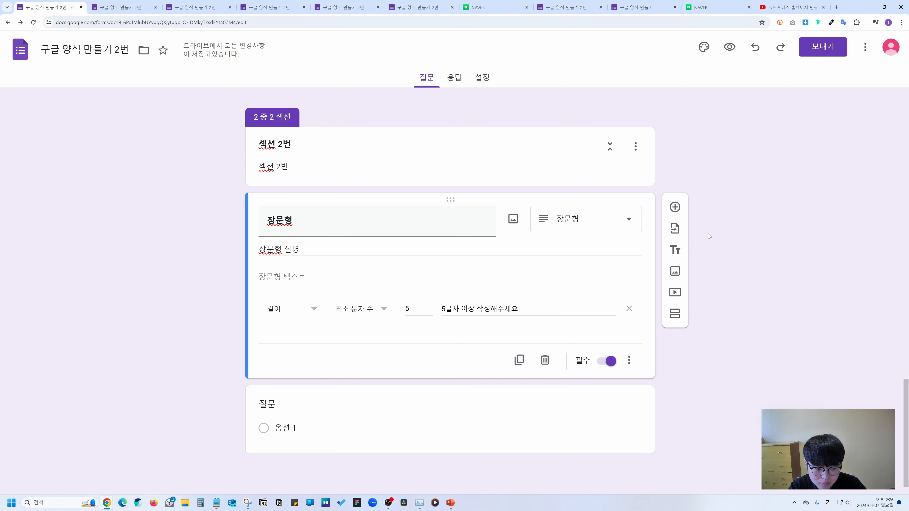
pyautogui.click(729, 47)
pyautogui.click(332, 287)
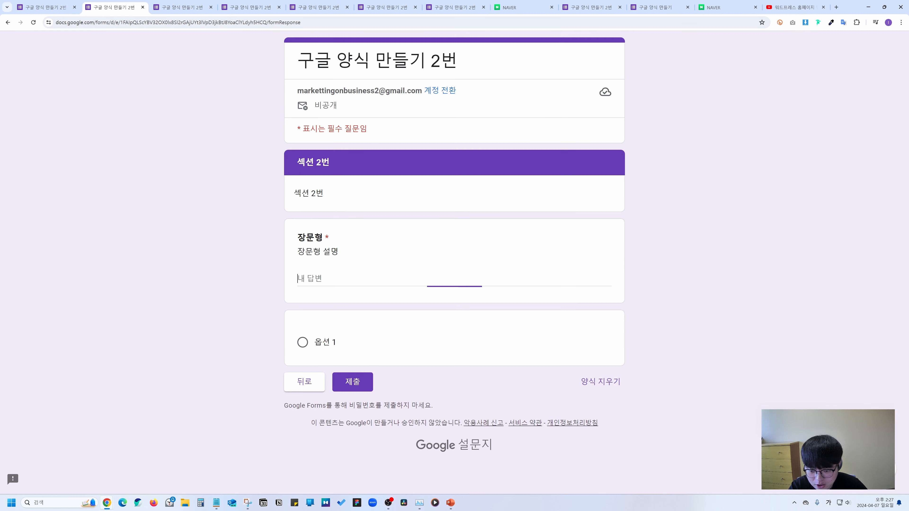
pyautogui.write('123')
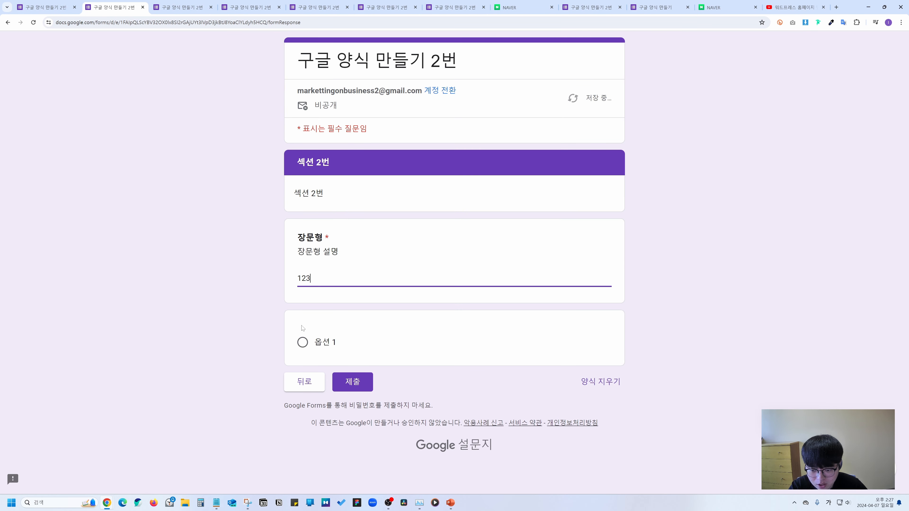
pyautogui.click(310, 348)
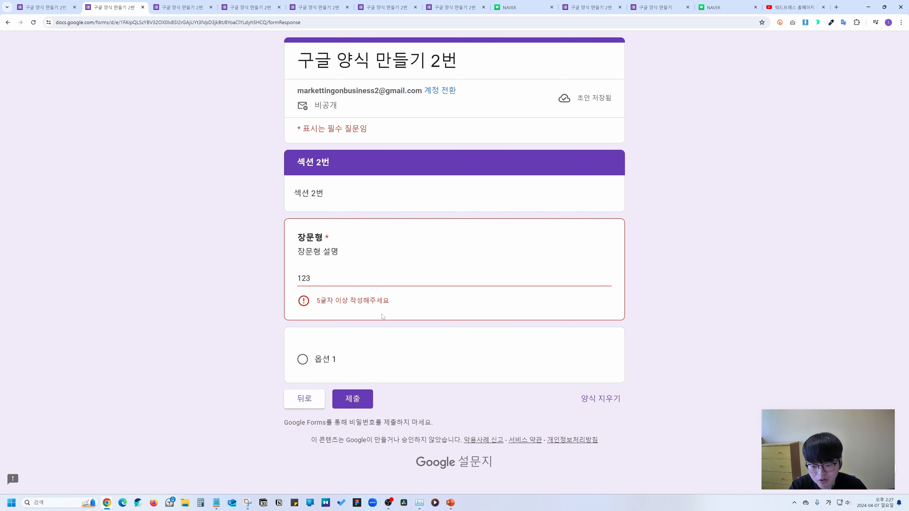
pyautogui.click(340, 278)
pyautogui.write('1231')
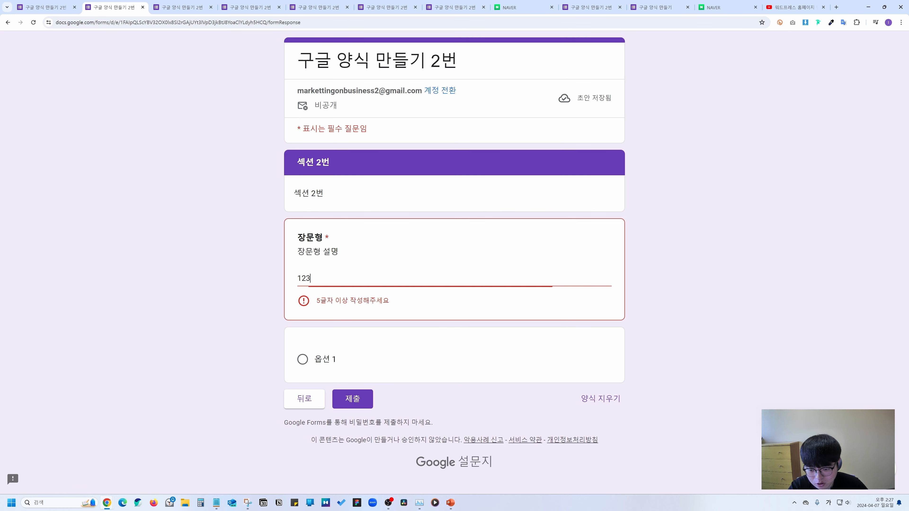
pyautogui.click(339, 300)
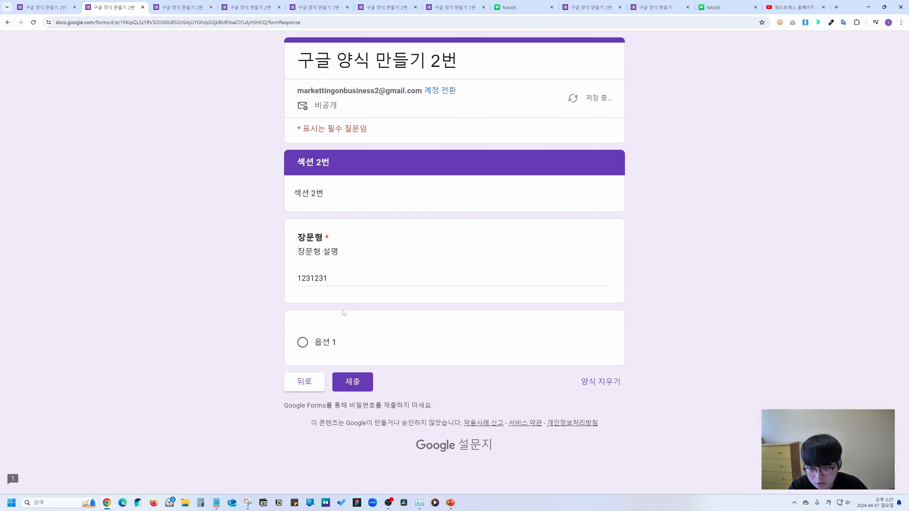
pyautogui.click(51, 3)
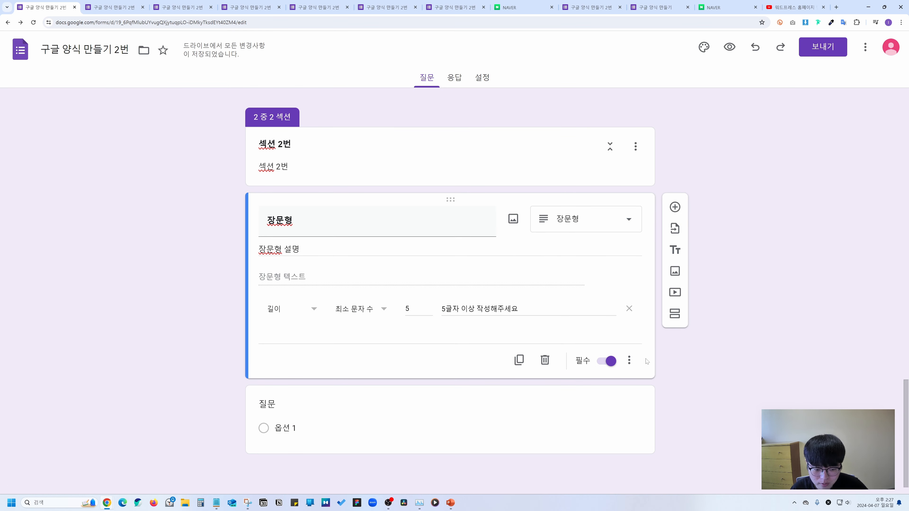
# Add Regular expression 'Contains' validation with pattern 기린 and error text 기린을 포함해주세요.
pyautogui.click(629, 360)
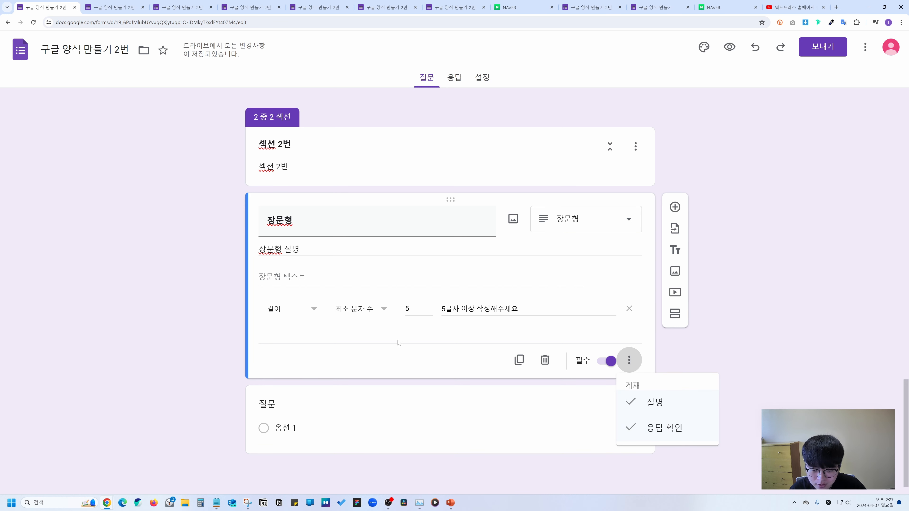
pyautogui.click(400, 355)
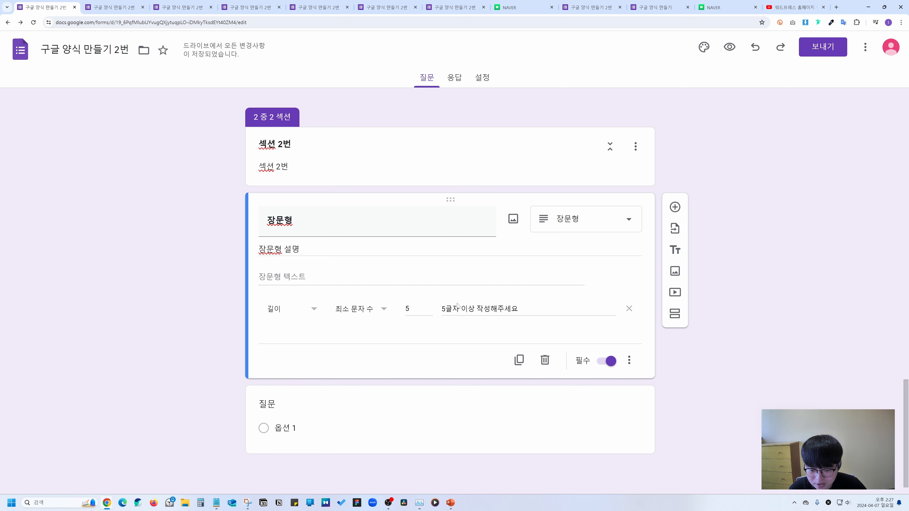
pyautogui.click(287, 311)
pyautogui.click(289, 328)
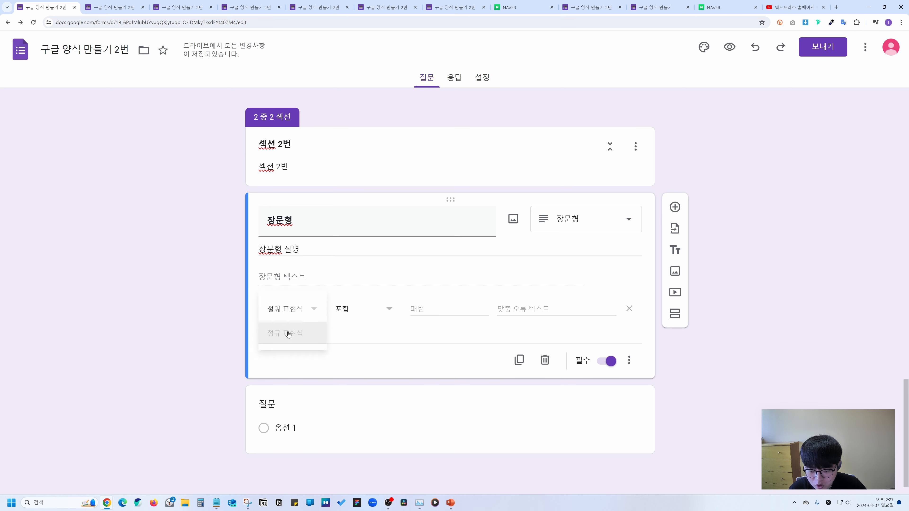
pyautogui.click(345, 316)
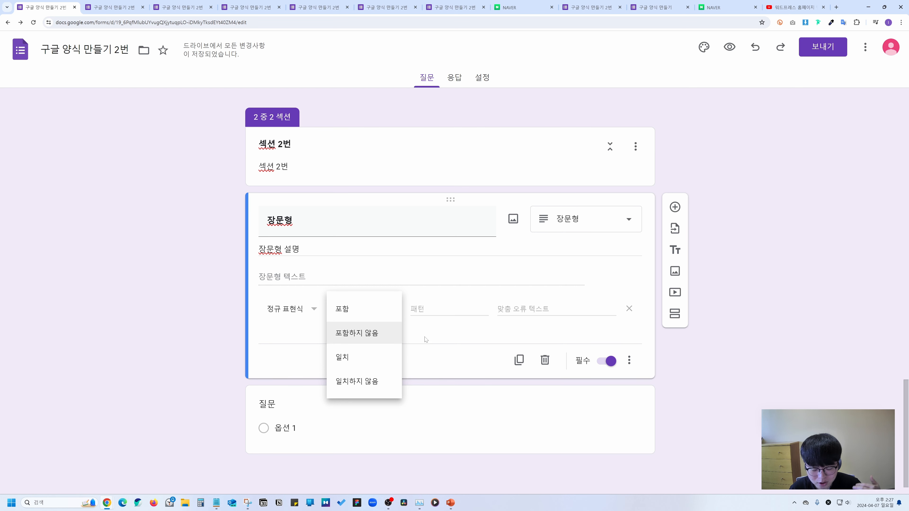
pyautogui.click(347, 317)
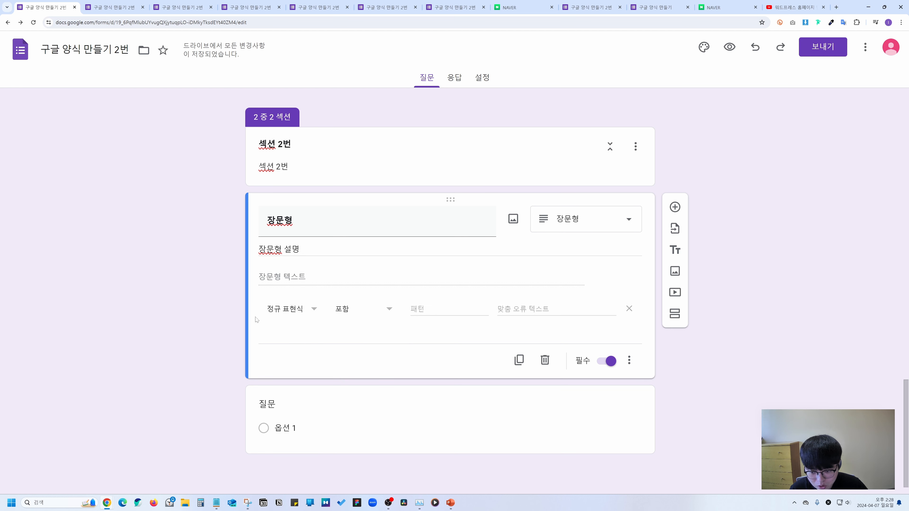
pyautogui.click(417, 311)
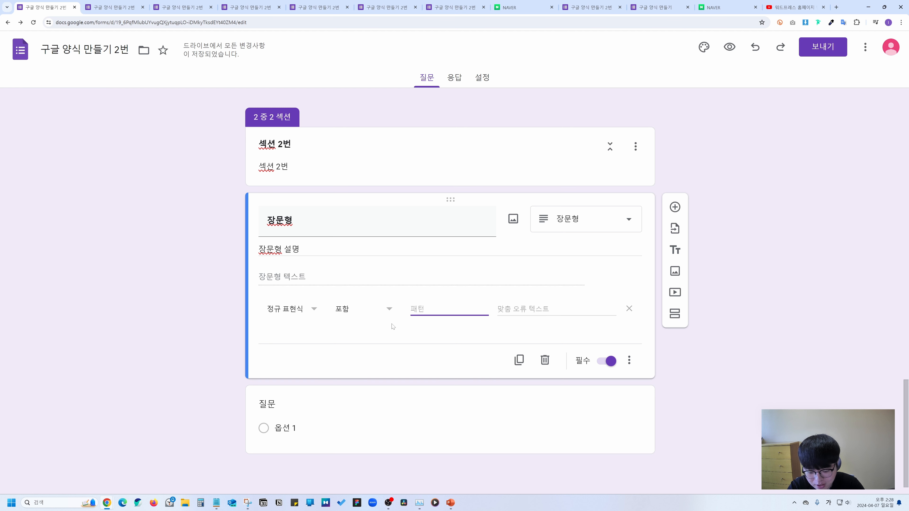
pyautogui.write('기린')
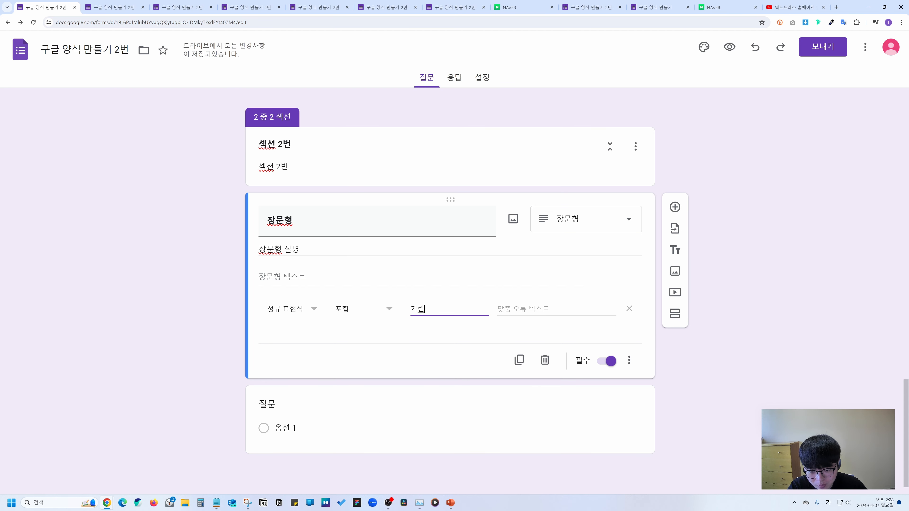
pyautogui.click(528, 315)
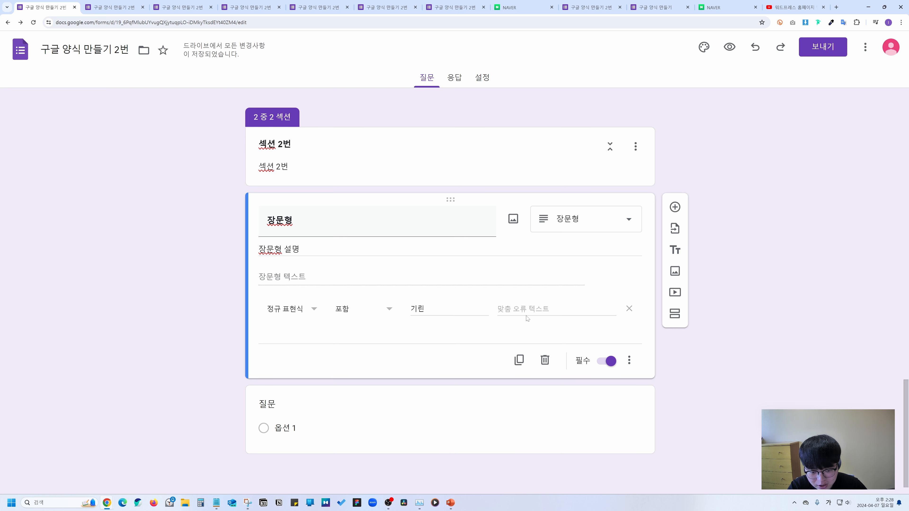
pyautogui.write('기린을 포함해주세요')
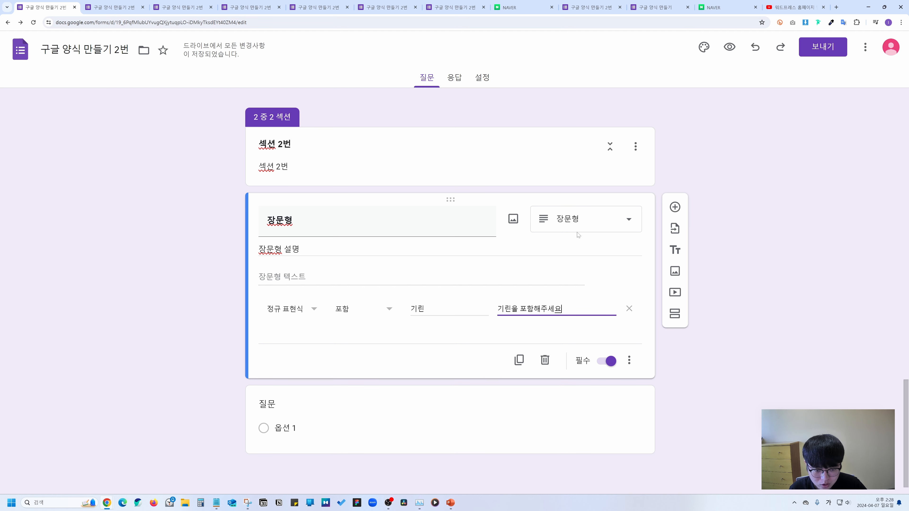
pyautogui.click(585, 224)
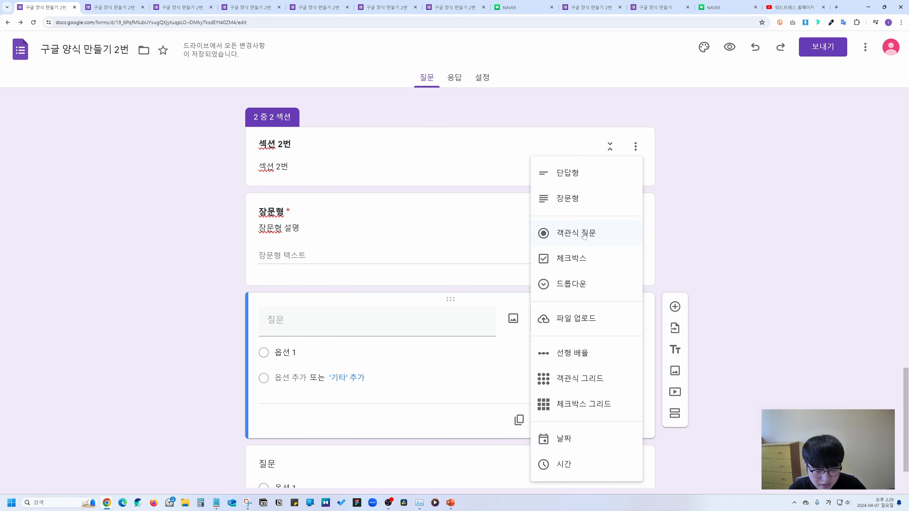
# Keep the blank question as multiple choice and give it the bold title 객관식 질문.
pyautogui.click(586, 235)
pyautogui.click(637, 421)
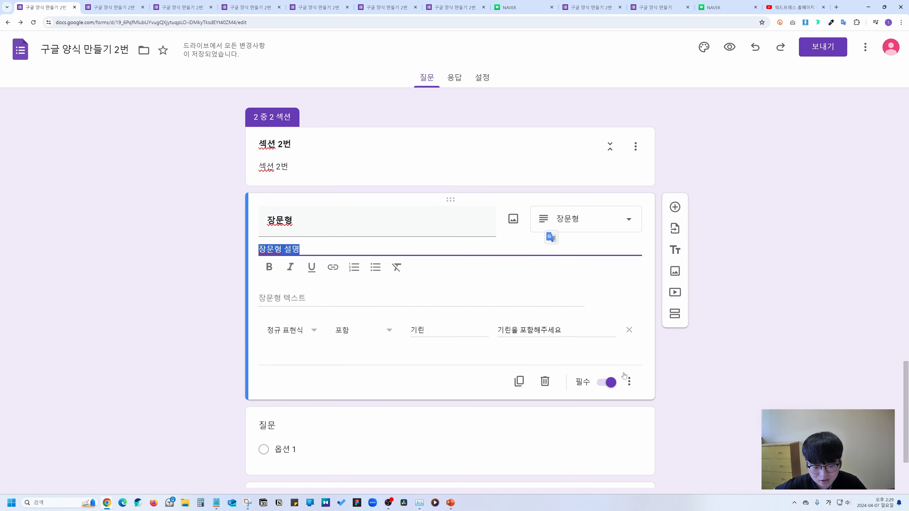
pyautogui.click(629, 380)
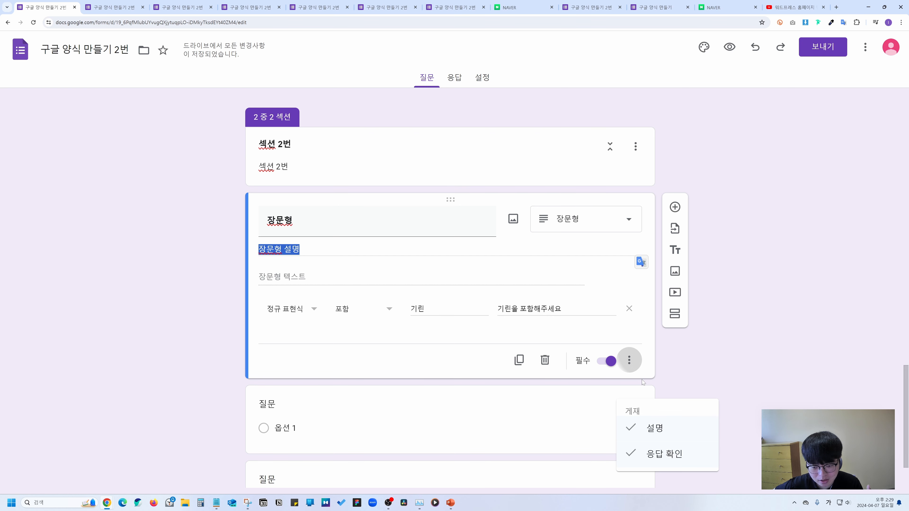
pyautogui.click(462, 409)
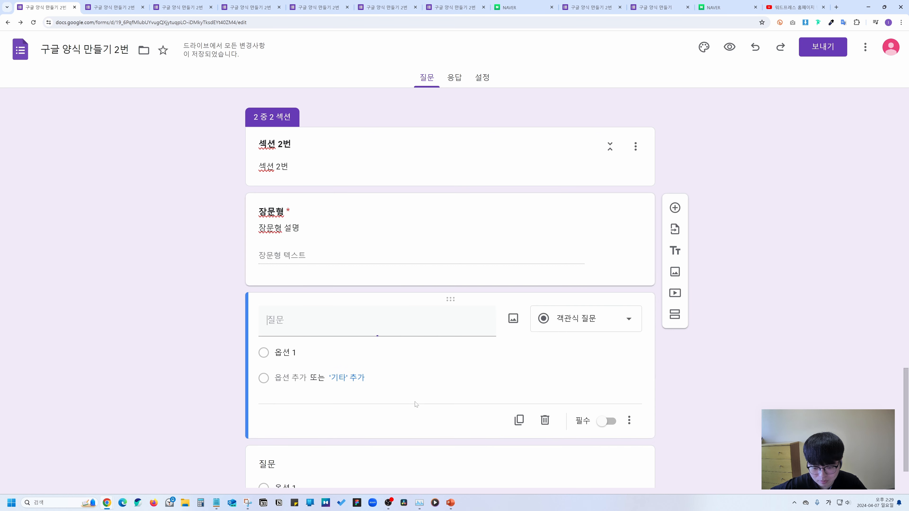
pyautogui.click(586, 319)
pyautogui.click(578, 233)
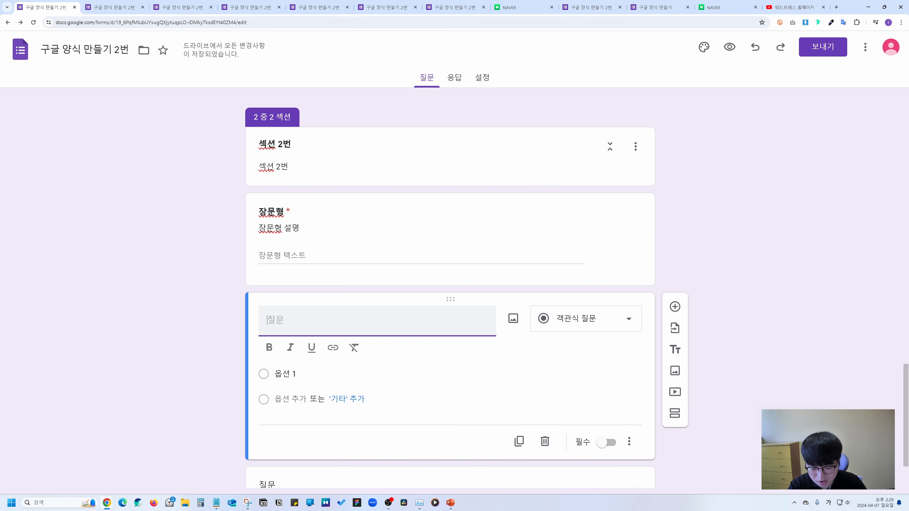
pyautogui.write('객관식 질문')
pyautogui.hotkey('ctrl', 'a')
pyautogui.hotkey('ctrl', 'b')
pyautogui.click(408, 331)
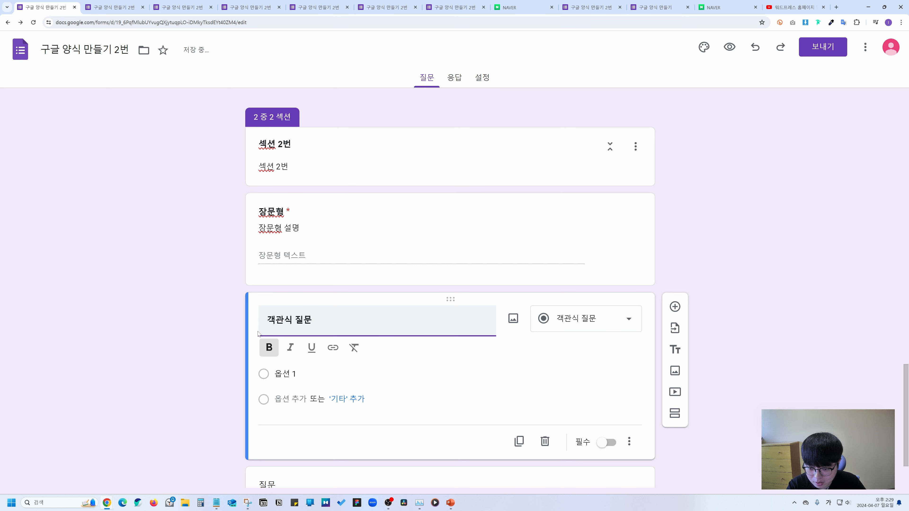
# Fill in the options 홈페이지 만드는 방법, 블로그 만드는 방법 and 업무를 자동화하는 방법, then preview.
pyautogui.click(307, 374)
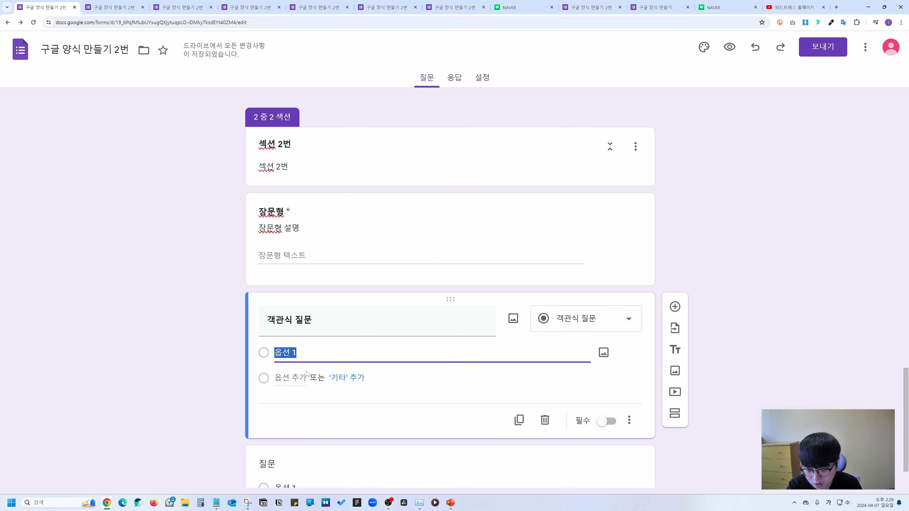
pyautogui.write('홈페이지 만드는 방법')
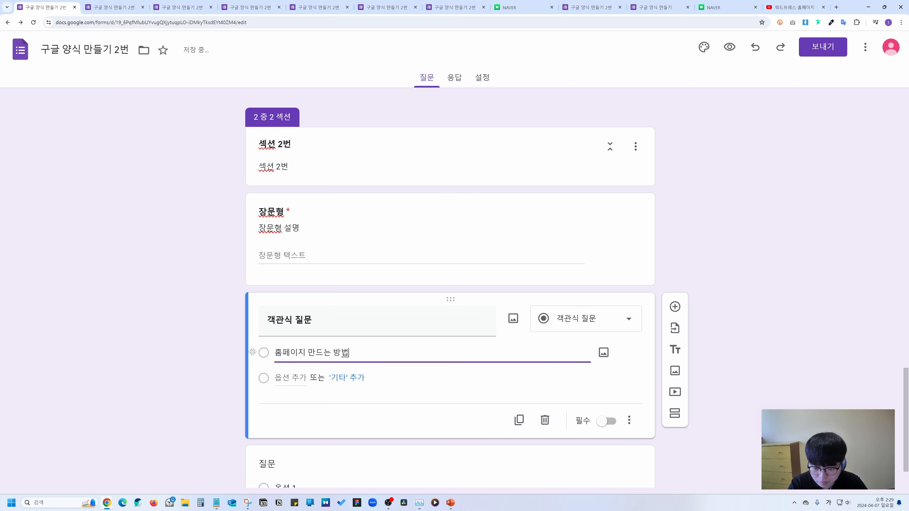
pyautogui.click(307, 378)
pyautogui.write('블로그 만드는 방법')
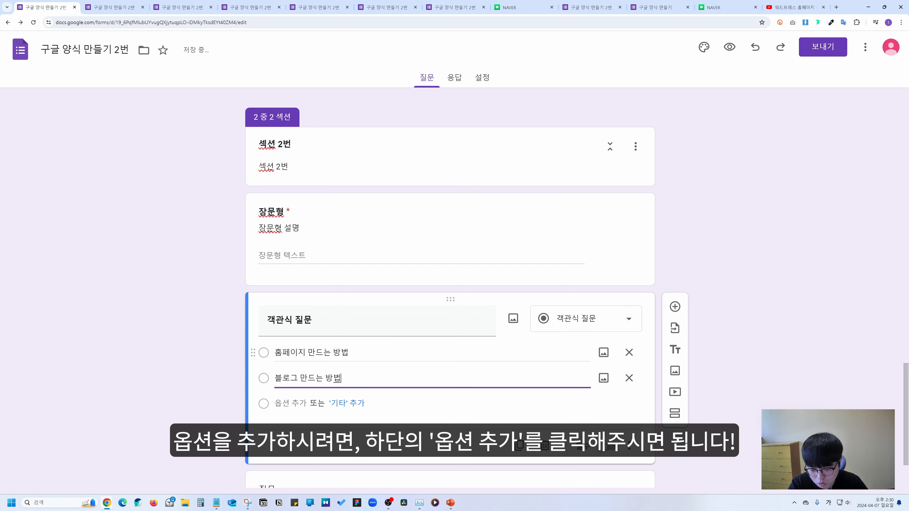
pyautogui.click(307, 403)
pyautogui.write('업무를 자동화하는 방법')
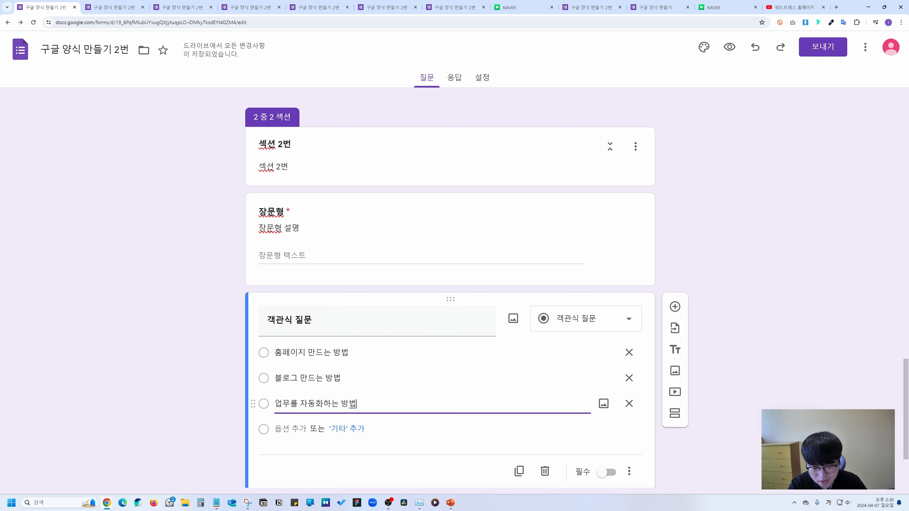
pyautogui.click(729, 47)
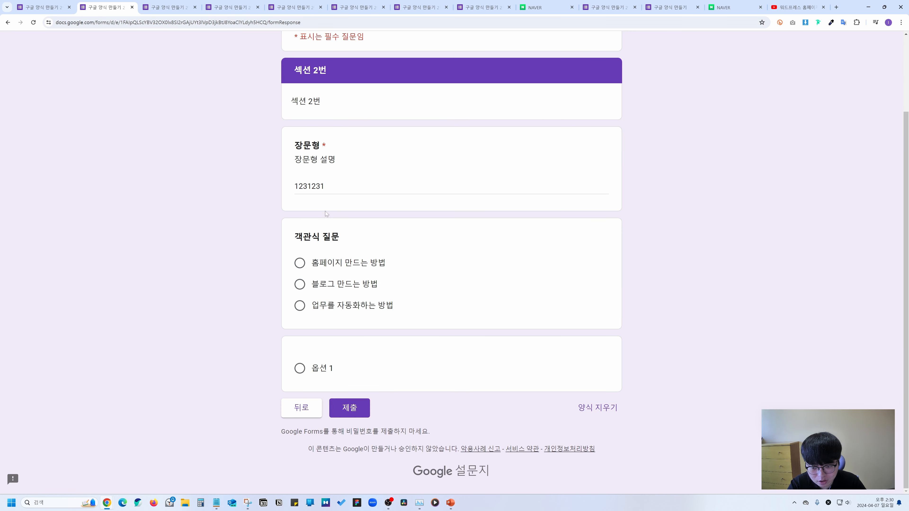
pyautogui.click(353, 264)
pyautogui.click(345, 285)
pyautogui.click(347, 306)
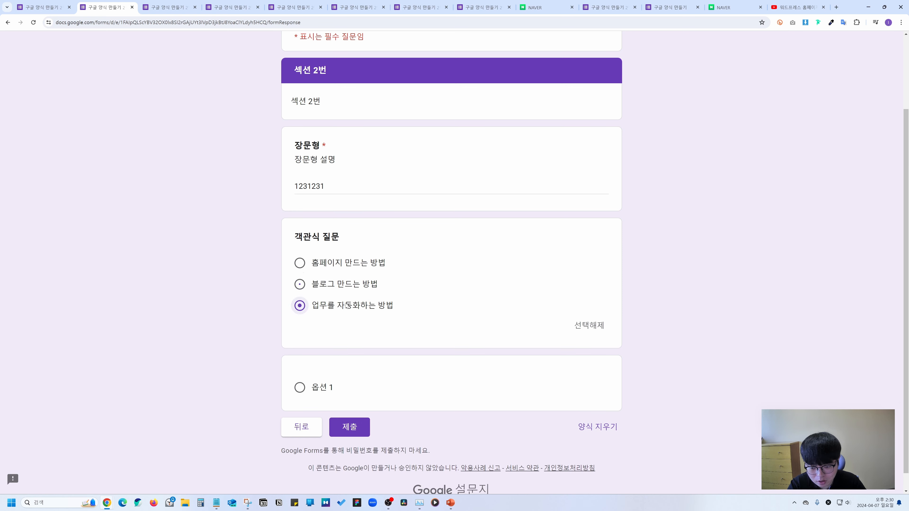
pyautogui.click(343, 285)
pyautogui.click(589, 325)
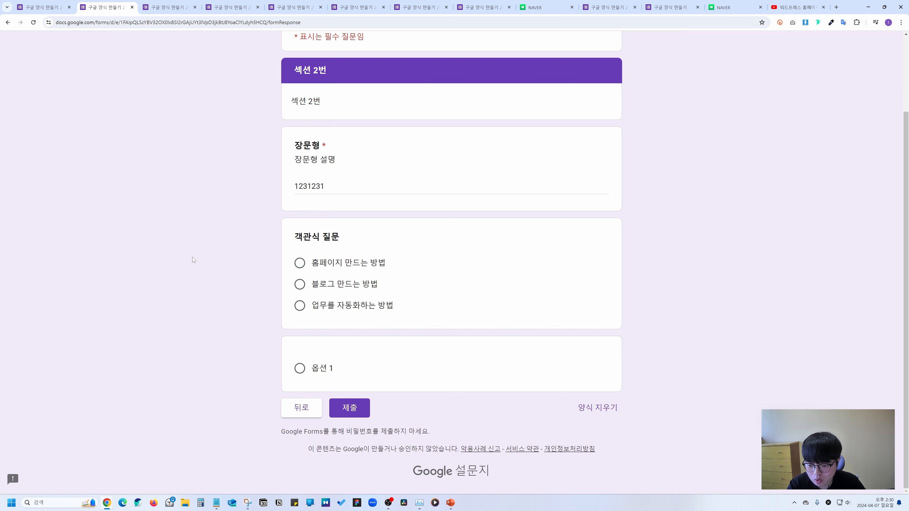
pyautogui.click(57, 4)
pyautogui.scroll(-2, 503, 311)
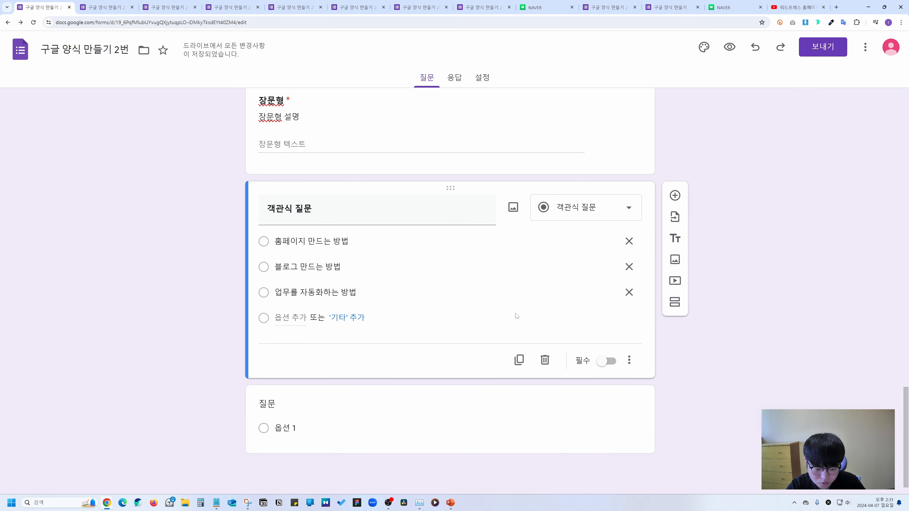
# Add a description field and answer-based section routing, leaving option 1 on 다음 섹션으로 진행하기.
pyautogui.click(629, 360)
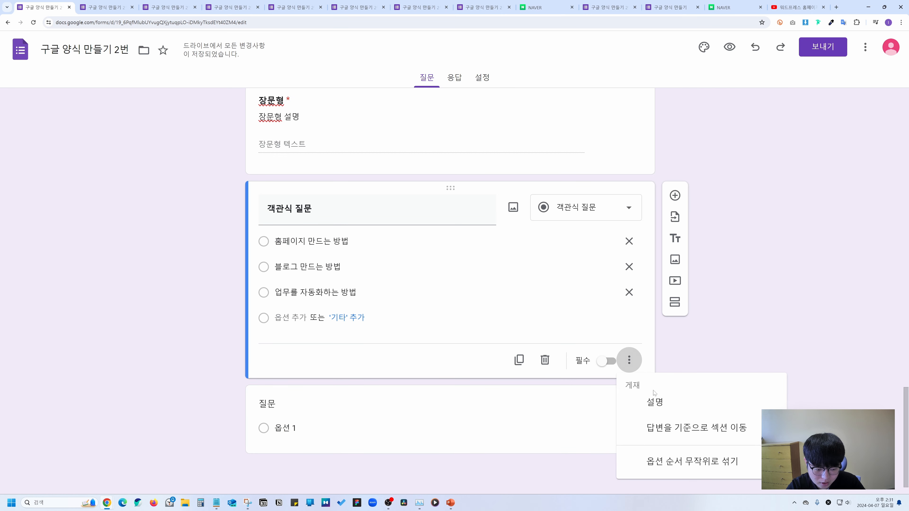
pyautogui.click(656, 400)
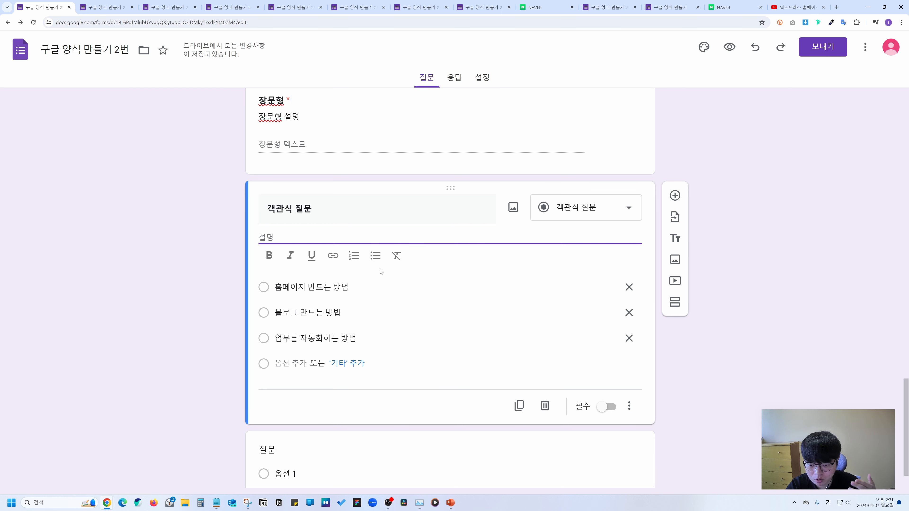
pyautogui.click(629, 406)
pyautogui.click(658, 429)
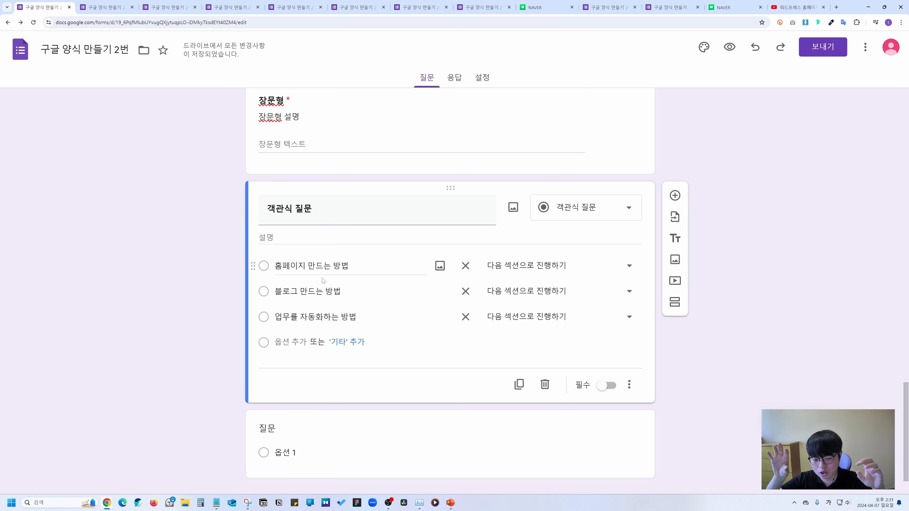
pyautogui.scroll(5, 531, 257)
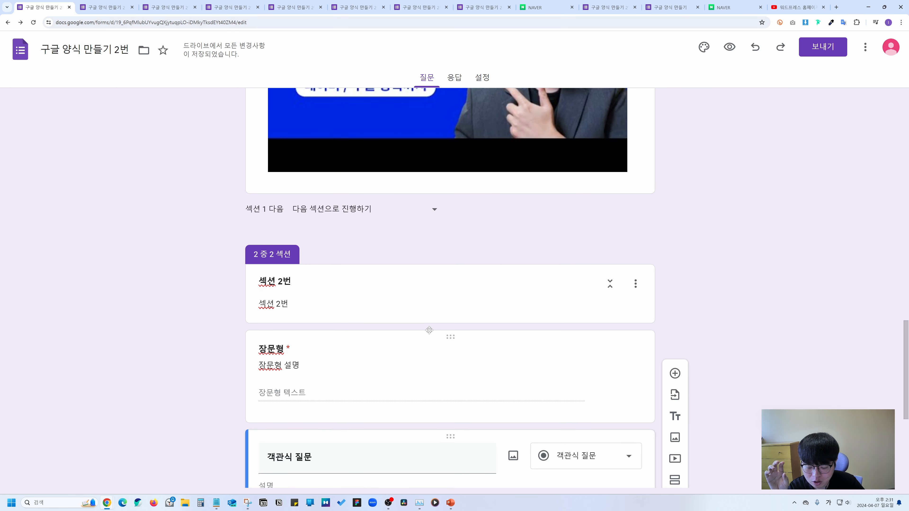
pyautogui.scroll(-2, 430, 330)
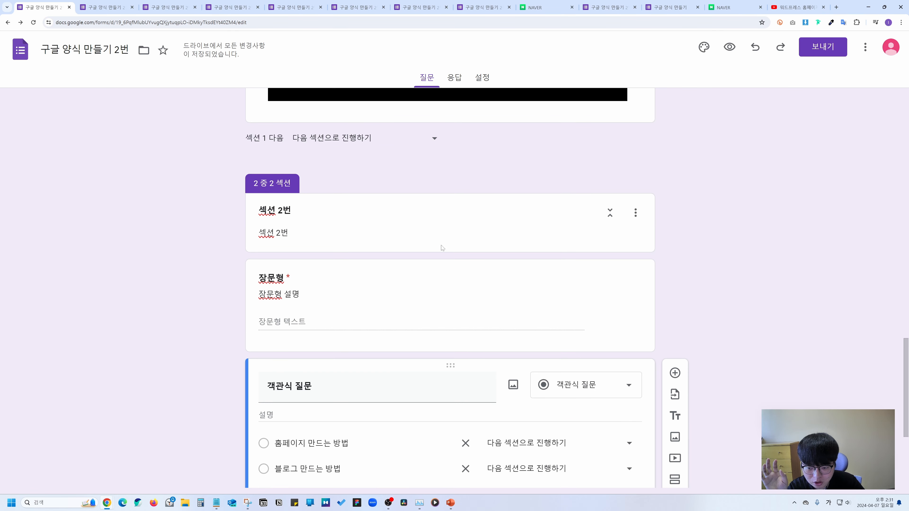
pyautogui.scroll(-4, 258, 302)
pyautogui.click(498, 305)
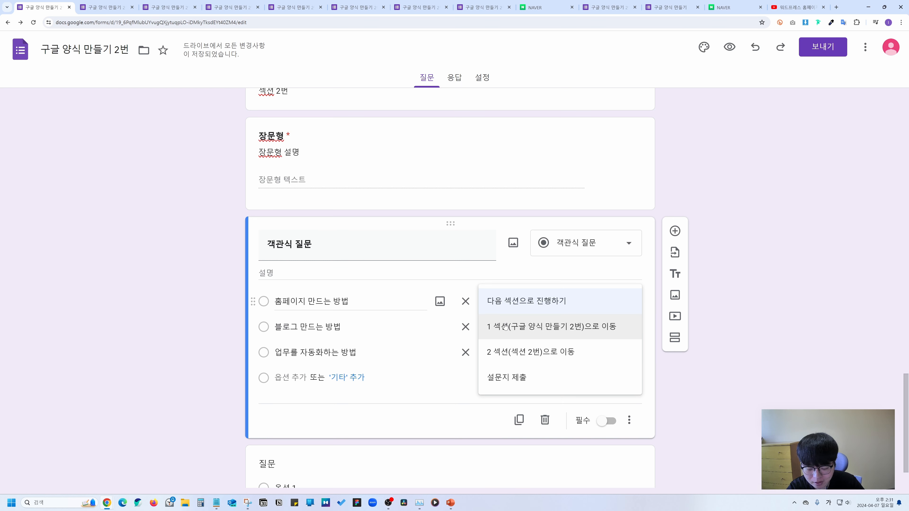
pyautogui.click(542, 307)
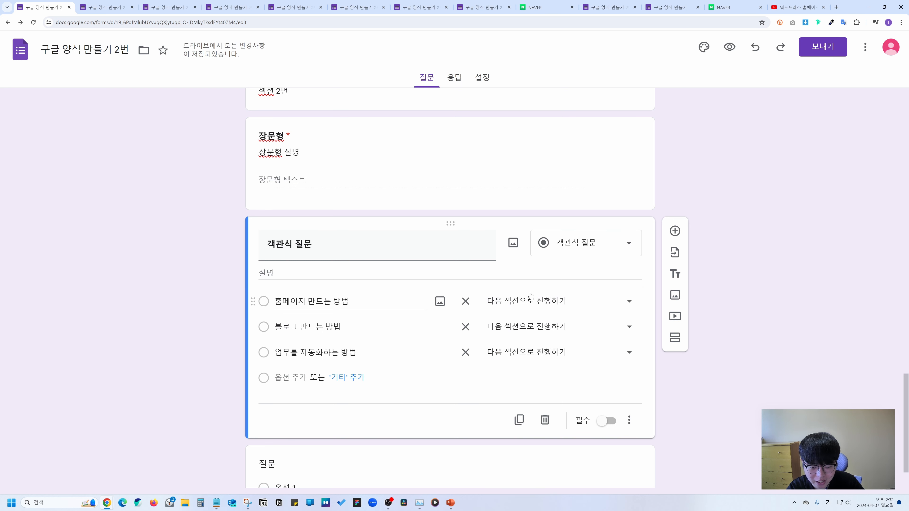
pyautogui.scroll(-1, 579, 329)
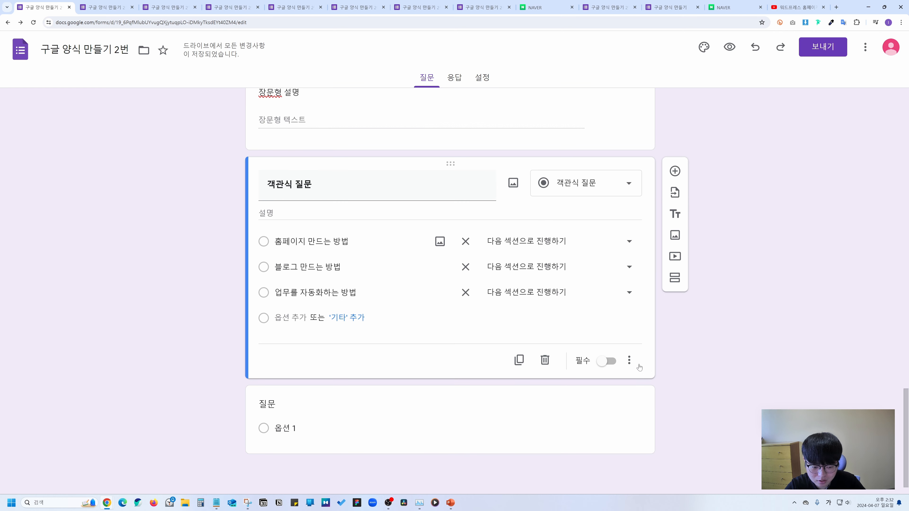
# Turn on 옵션 순서 무작위로 섞기 and confirm it is checked.
pyautogui.click(630, 362)
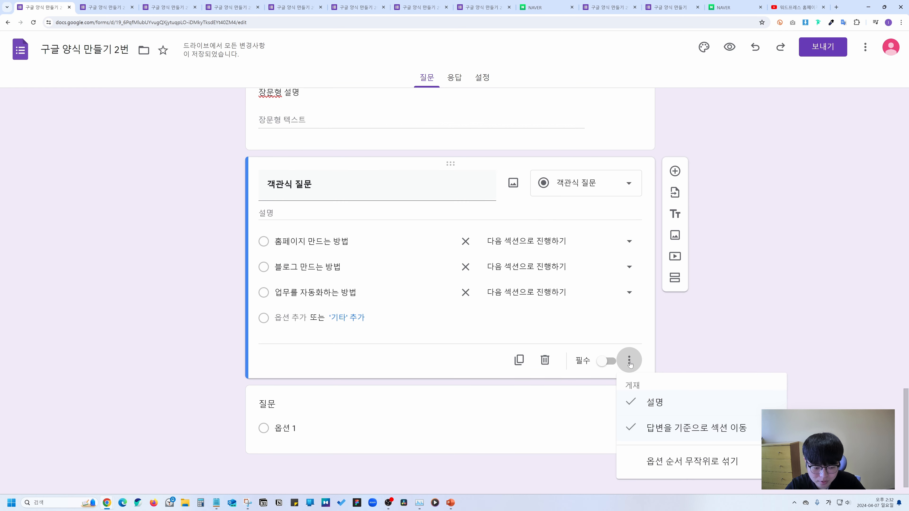
pyautogui.click(664, 462)
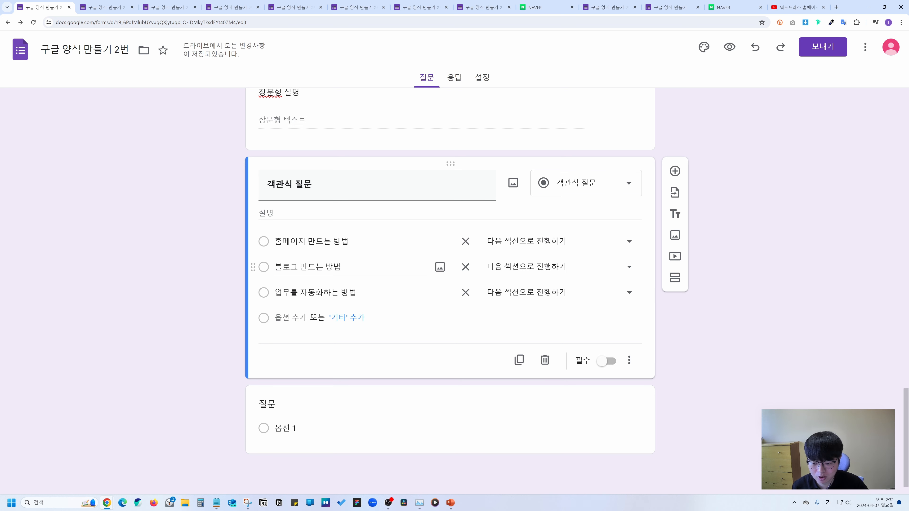
pyautogui.click(629, 361)
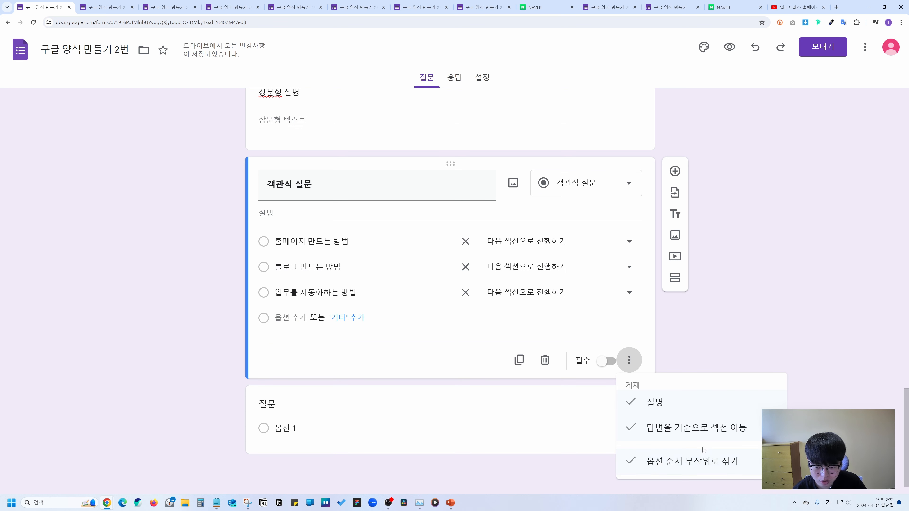
pyautogui.click(731, 333)
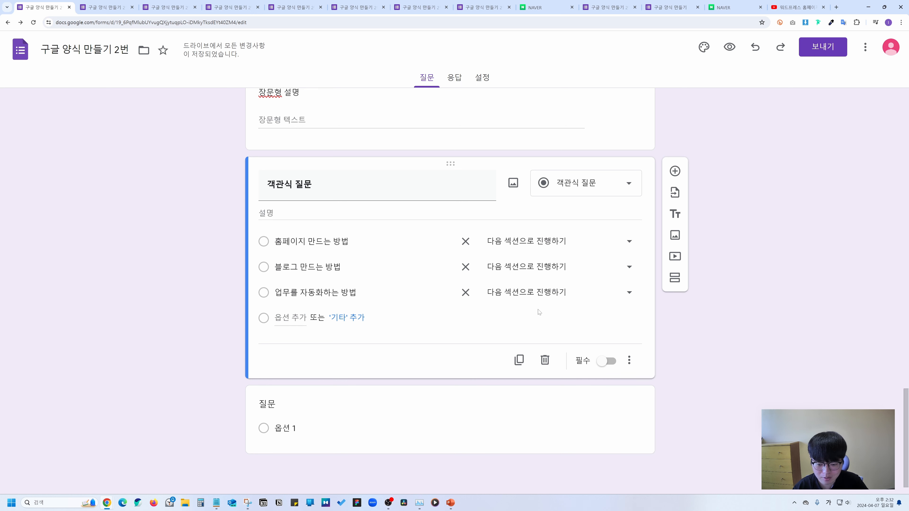
# Open the respondent preview in a new tab to see the shuffled options.
pyautogui.click(730, 46)
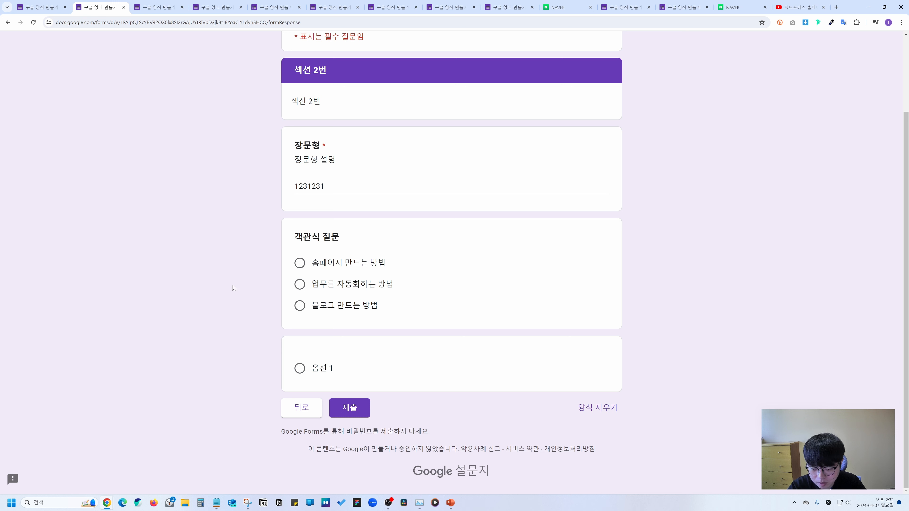
pyautogui.hotkey('ctrl', 'Tab')
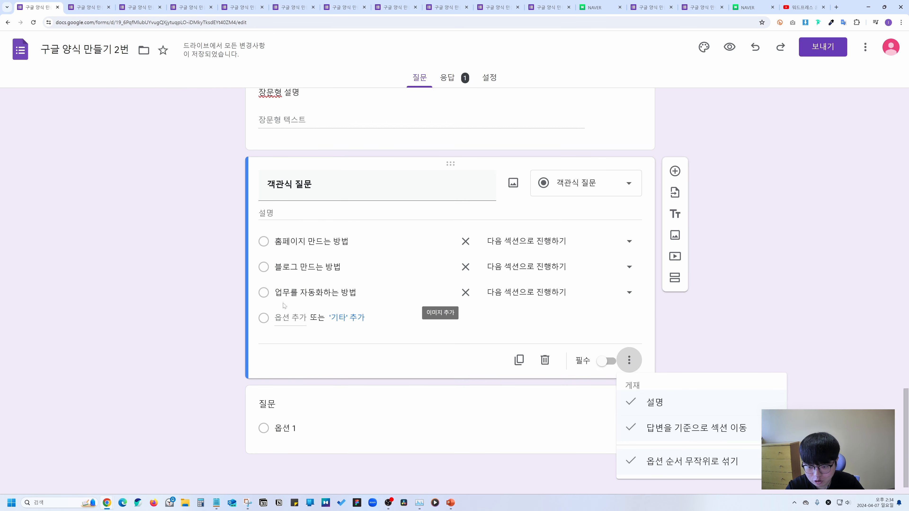
# Add a checkbox question titled 체크박스 and paste in the same three options.
pyautogui.click(675, 466)
pyautogui.click(675, 171)
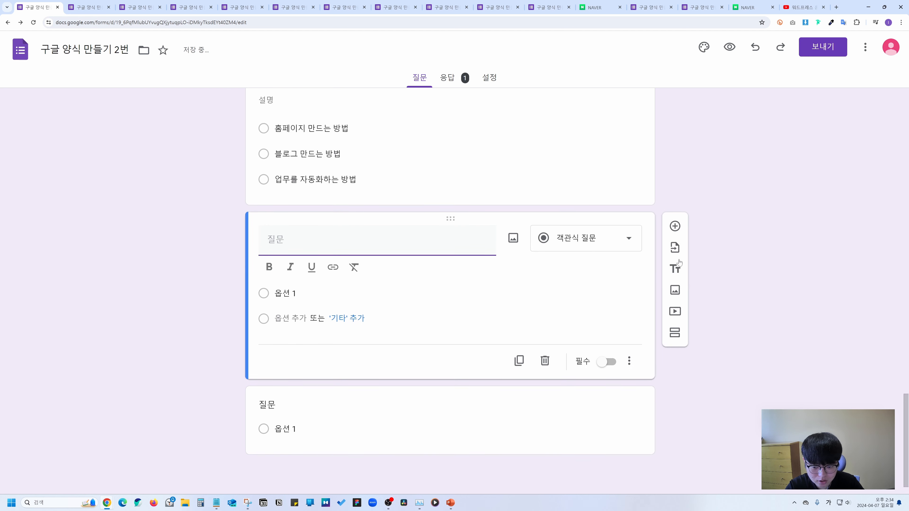
pyautogui.click(587, 237)
pyautogui.click(572, 258)
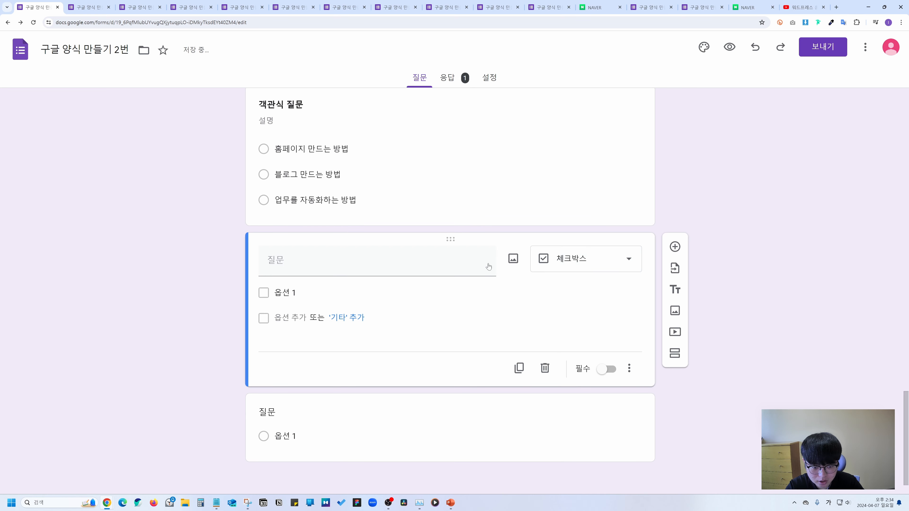
pyautogui.click(489, 266)
pyautogui.write('체크박스')
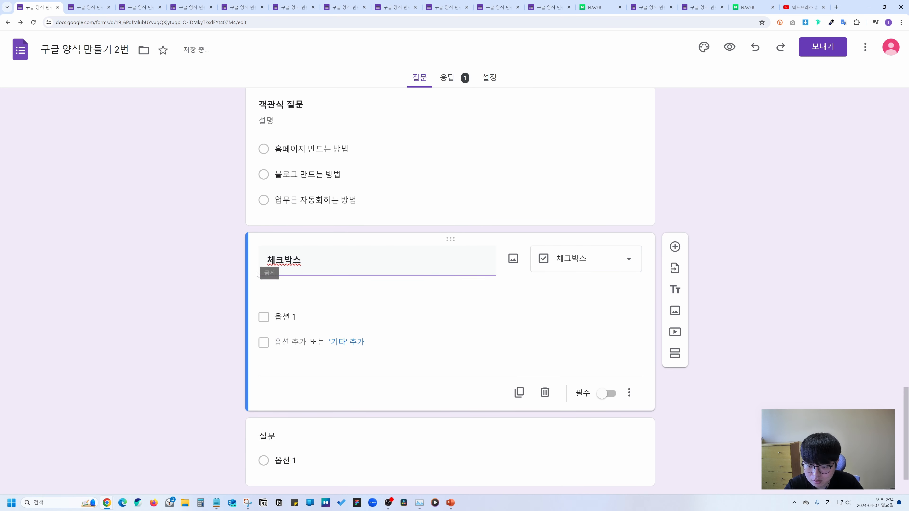
pyautogui.click(244, 269)
pyautogui.click(312, 149)
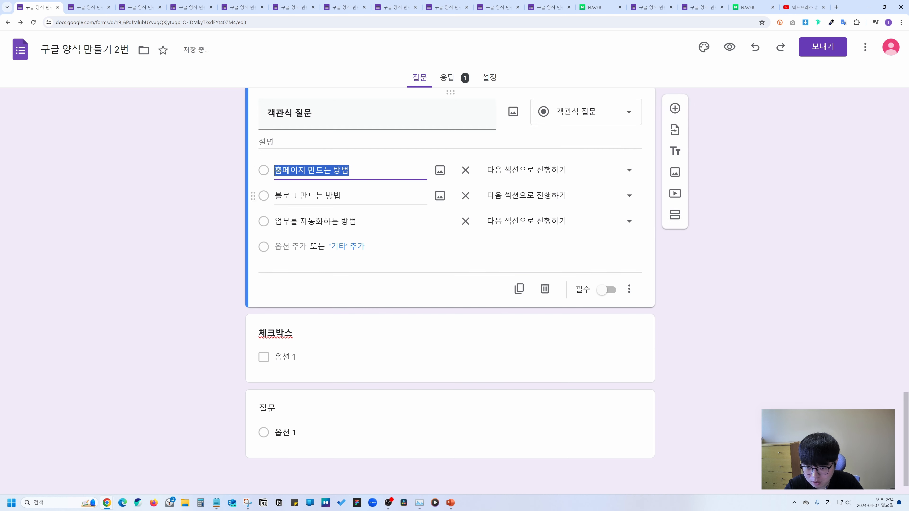
pyautogui.click(309, 354)
pyautogui.write('홈페이지 만드는 방법 블로그 만드는 방법 업무를 자동화하는 방법')
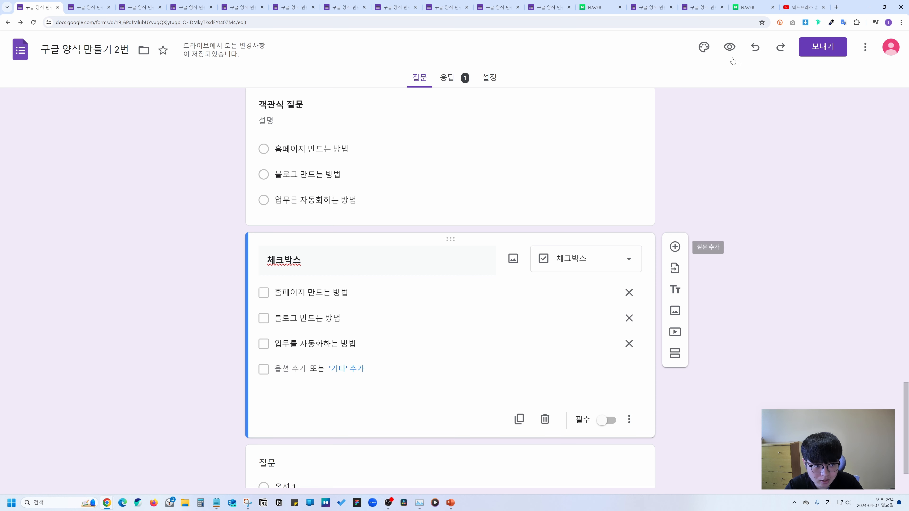
# Preview the form and tick, then untick, all three checkbox options.
pyautogui.click(730, 46)
pyautogui.click(300, 269)
pyautogui.click(300, 288)
pyautogui.click(300, 307)
pyautogui.click(300, 288)
pyautogui.click(300, 268)
pyautogui.click(300, 306)
# Try each multiple-choice answer and tick the checkboxes again, then return to the editor.
pyautogui.click(299, 152)
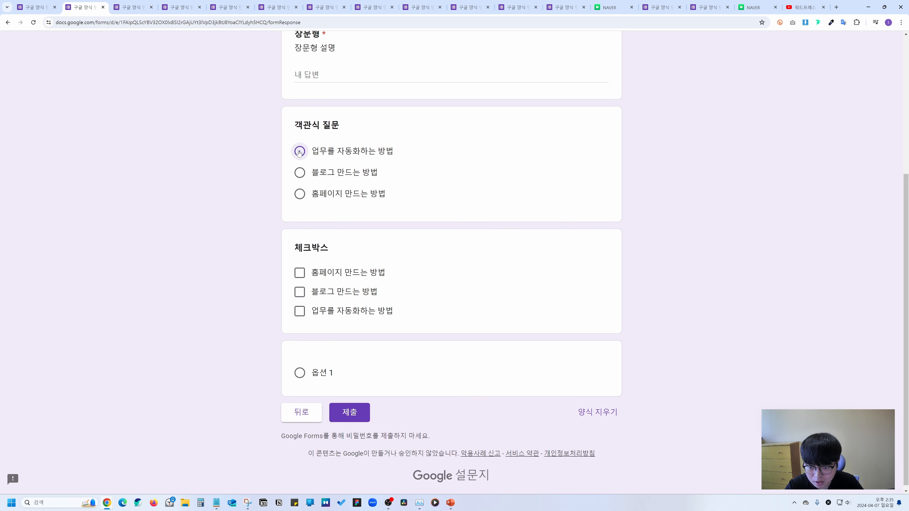
pyautogui.click(300, 173)
pyautogui.click(300, 194)
pyautogui.click(300, 288)
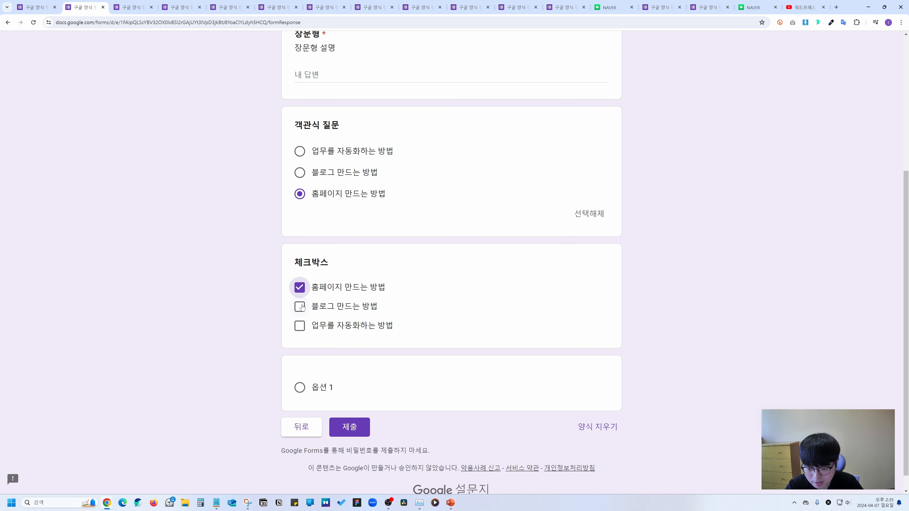
pyautogui.click(300, 307)
pyautogui.click(300, 326)
pyautogui.click(300, 307)
pyautogui.click(300, 287)
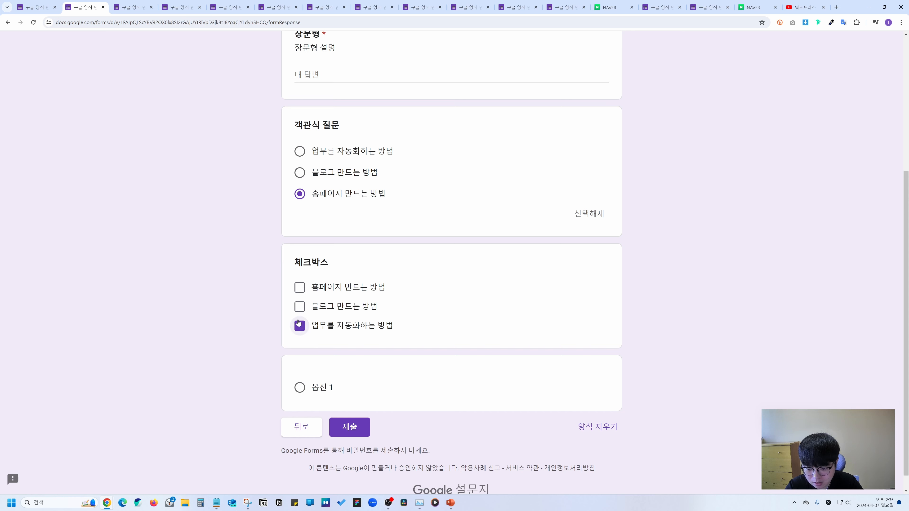
pyautogui.click(300, 326)
pyautogui.click(34, 7)
# Add a description field and validation requiring exactly 2 selections (정확한 선택 개수).
pyautogui.scroll(-2, 532, 317)
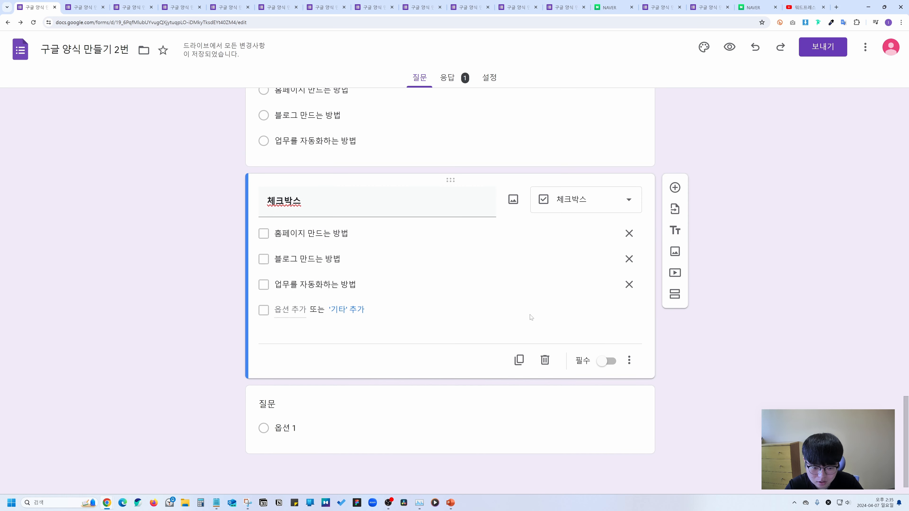
pyautogui.click(637, 362)
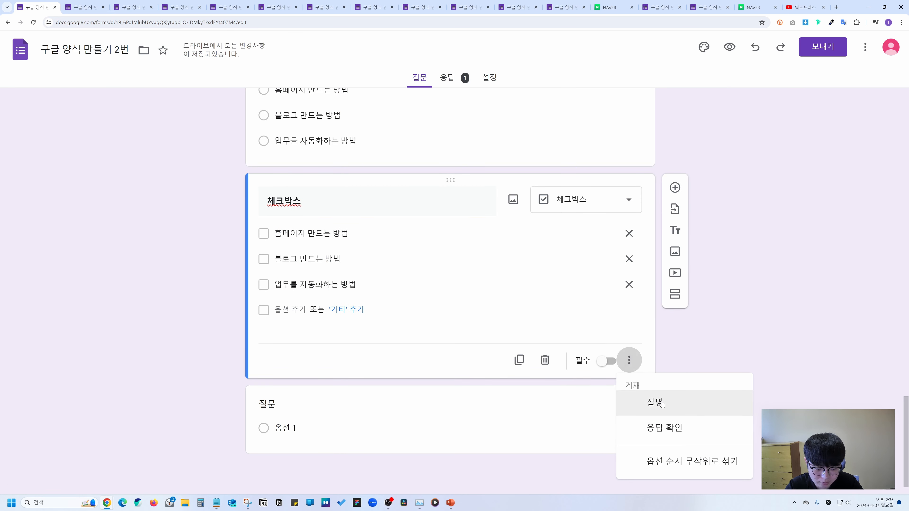
pyautogui.click(652, 400)
pyautogui.click(630, 406)
pyautogui.click(663, 427)
pyautogui.scroll(-1, 604, 327)
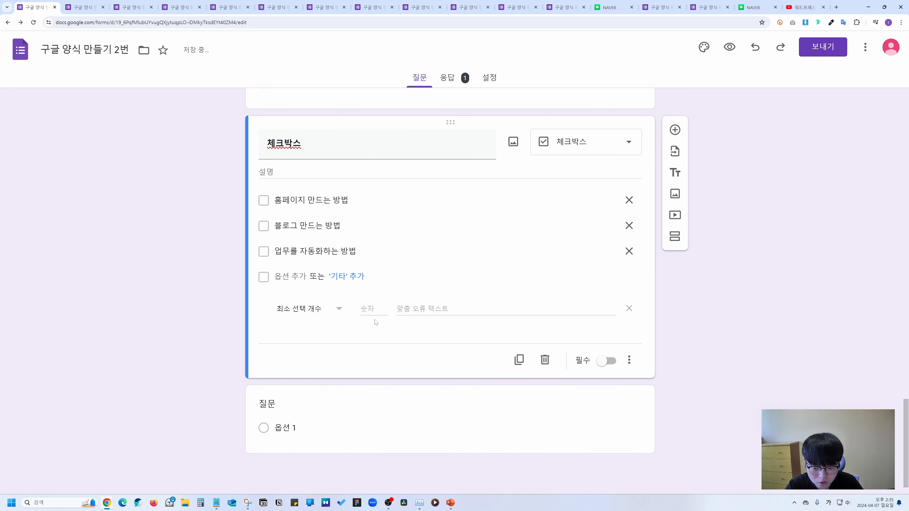
pyautogui.click(372, 309)
pyautogui.write('2')
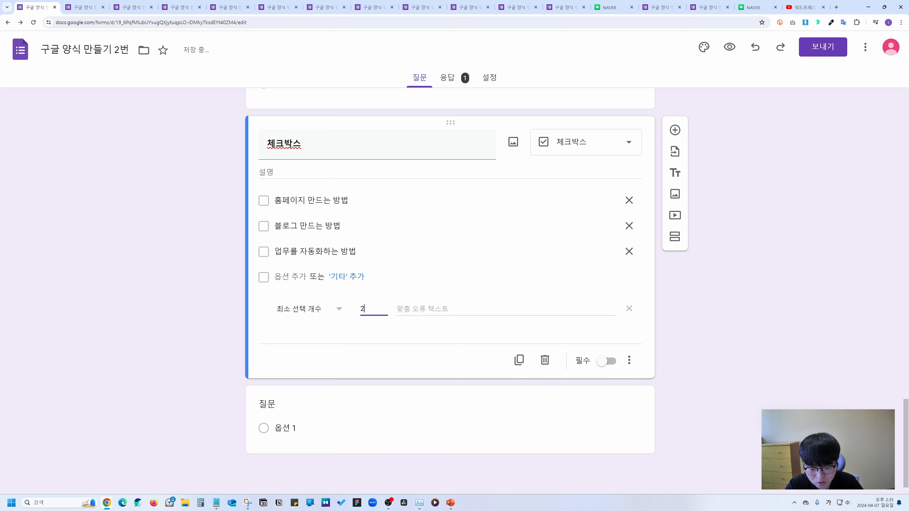
pyautogui.press('Tab')
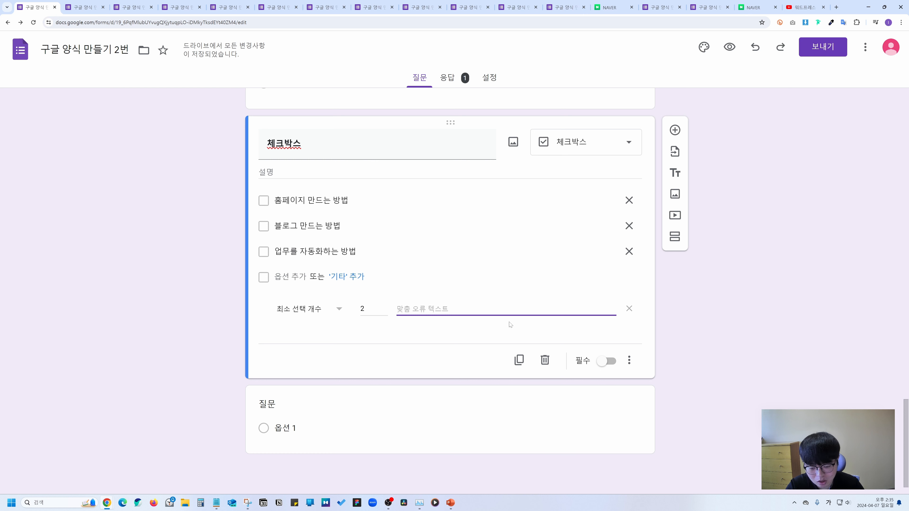
pyautogui.click(334, 309)
pyautogui.click(308, 357)
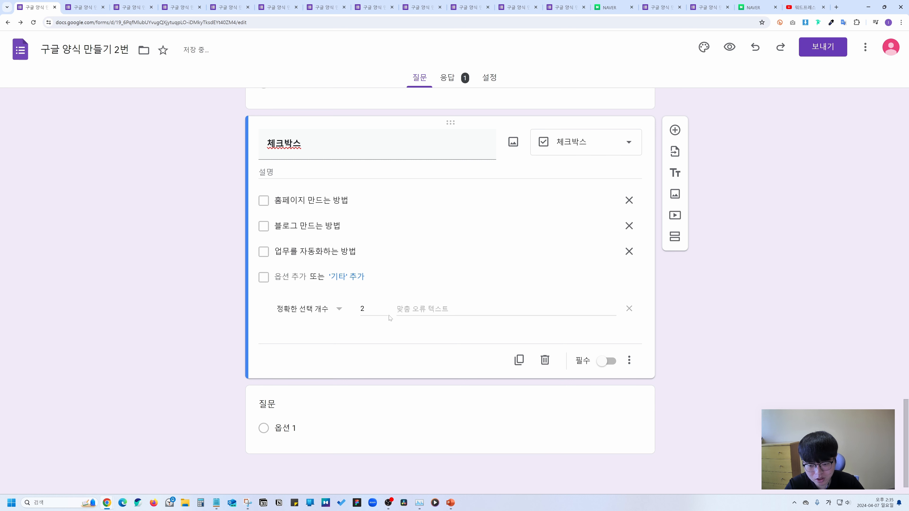
# Turn on 옵션 순서 무작위로 섞기 for the checkbox options and verify it.
pyautogui.click(629, 360)
pyautogui.click(689, 462)
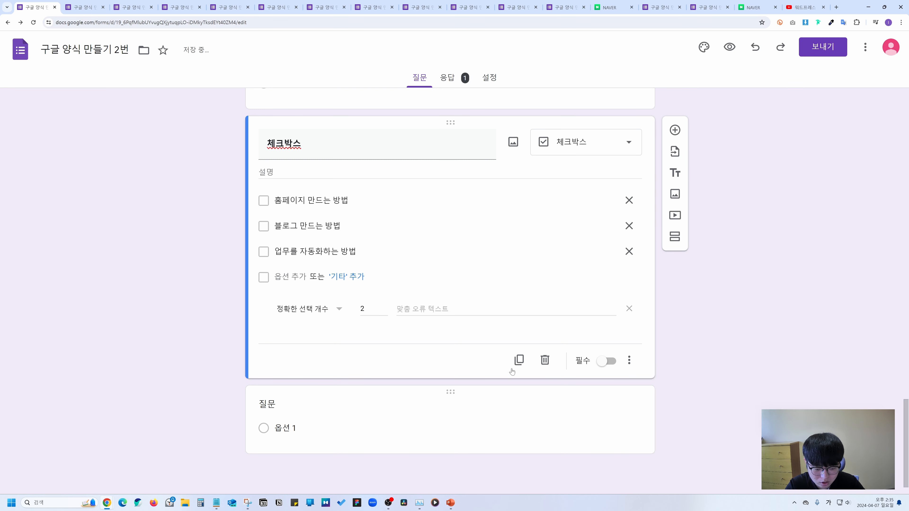
pyautogui.click(633, 360)
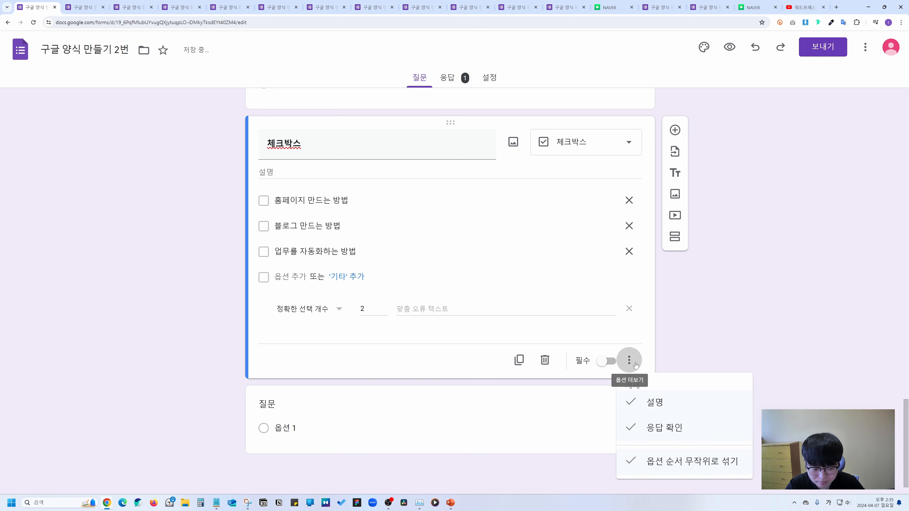
pyautogui.click(663, 287)
# Add a new question below the checkbox question and make it a dropdown.
pyautogui.click(670, 131)
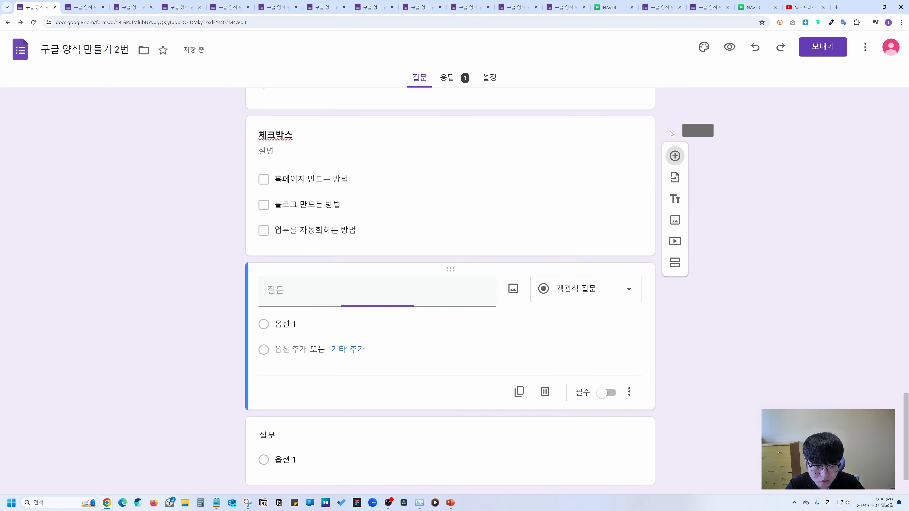
pyautogui.click(586, 258)
pyautogui.click(571, 280)
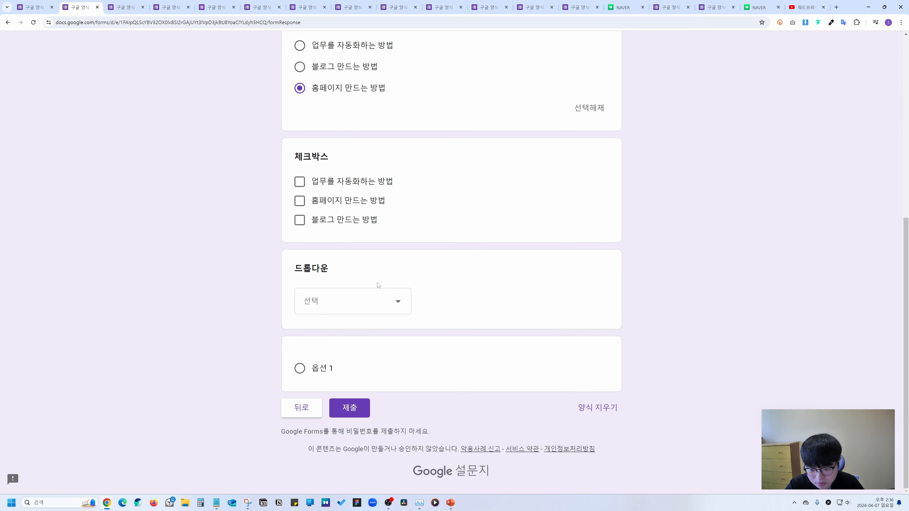
# In the preview, try picking each of the three dropdown answers, then return to the editor.
pyautogui.click(370, 307)
pyautogui.click(339, 331)
pyautogui.click(336, 325)
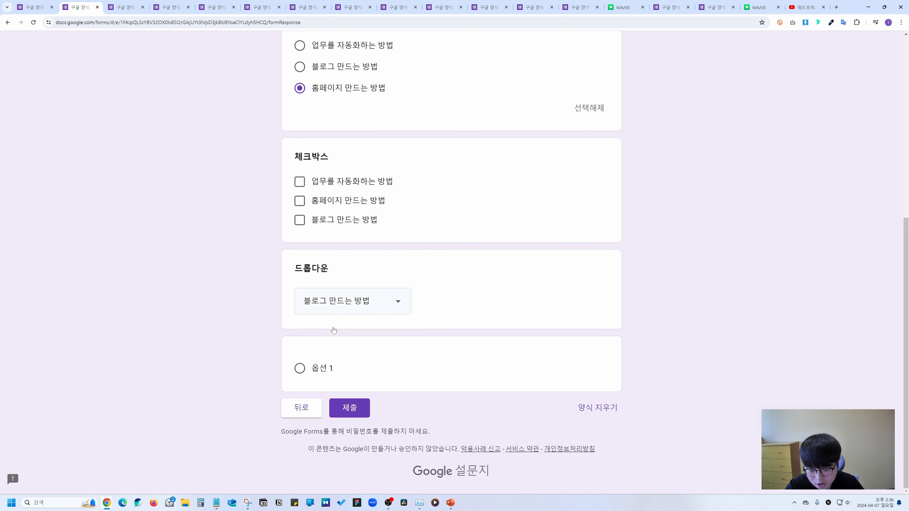
pyautogui.click(347, 304)
pyautogui.click(352, 328)
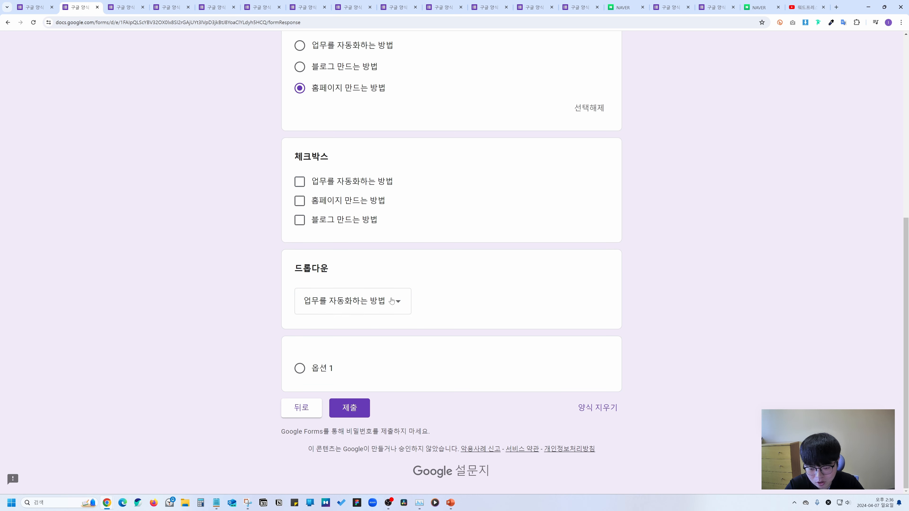
pyautogui.moveTo(330, 269); pyautogui.dragTo(295, 270)
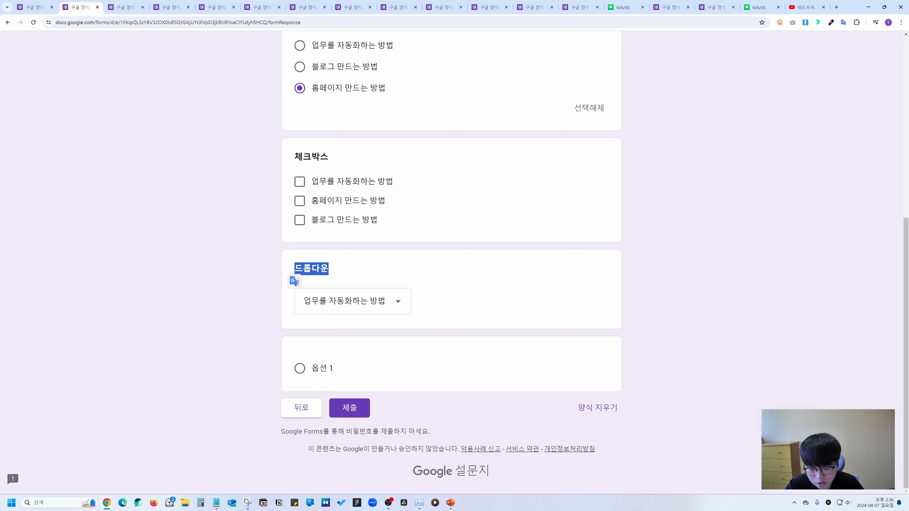
pyautogui.click(363, 276)
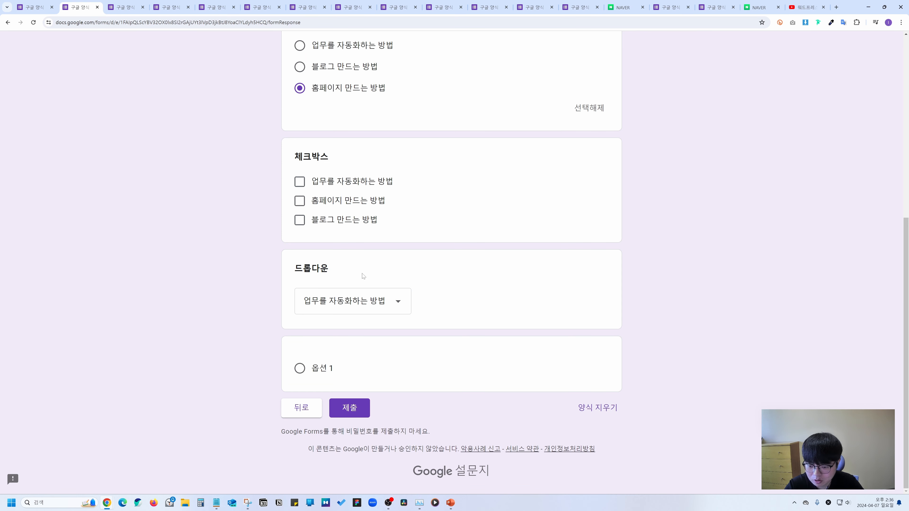
pyautogui.hotkey('ctrl', 'shift', 'Tab')
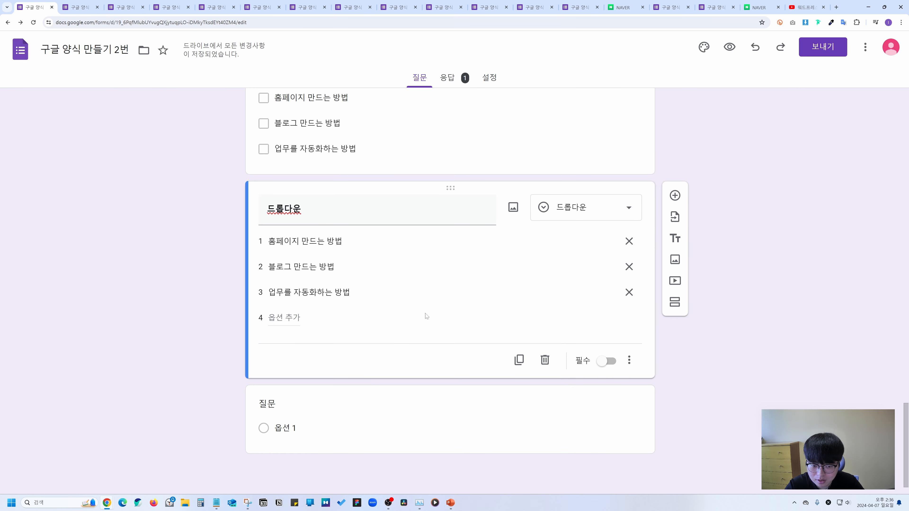
# Give the 드롭다운 question a description, per-answer section routing and shuffled option order.
pyautogui.click(628, 359)
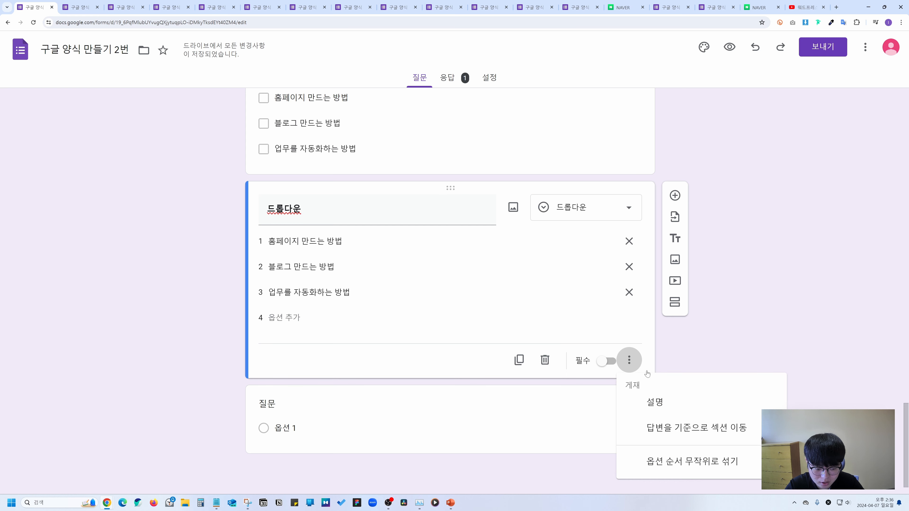
pyautogui.click(630, 402)
pyautogui.click(630, 406)
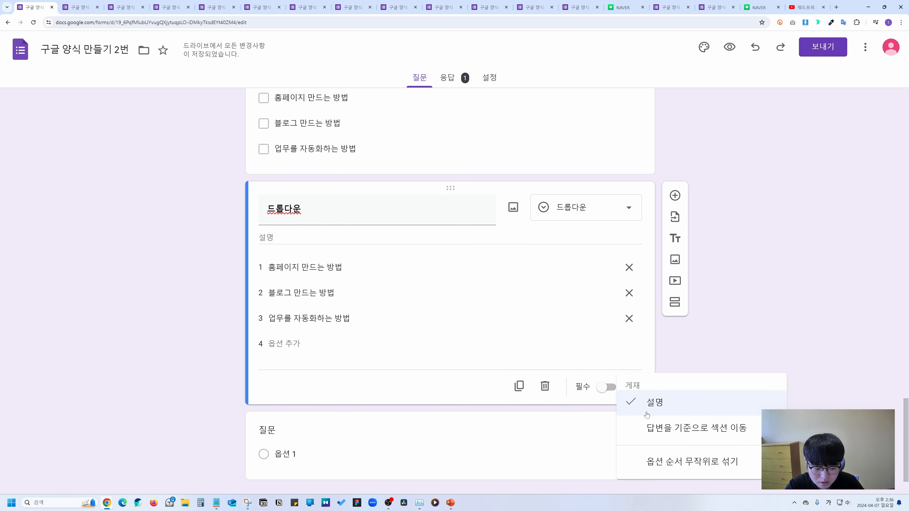
pyautogui.click(669, 427)
pyautogui.click(521, 270)
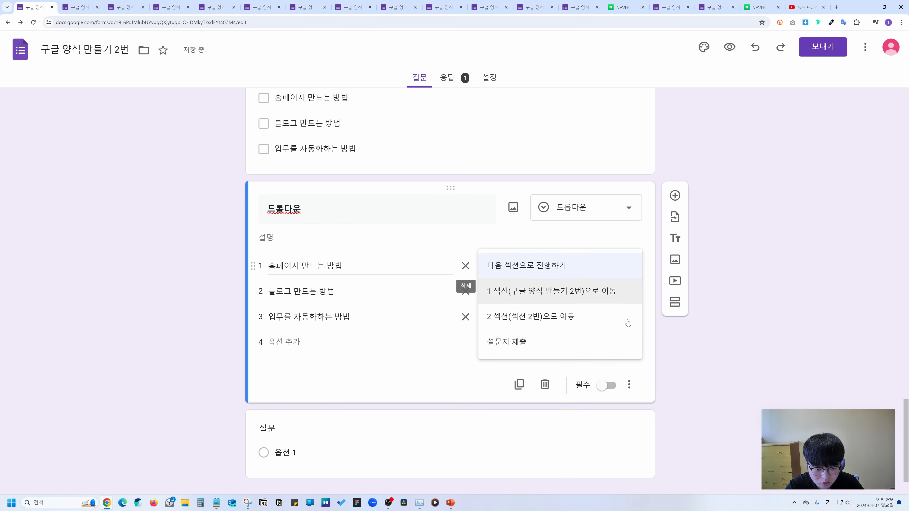
pyautogui.click(629, 385)
pyautogui.click(666, 459)
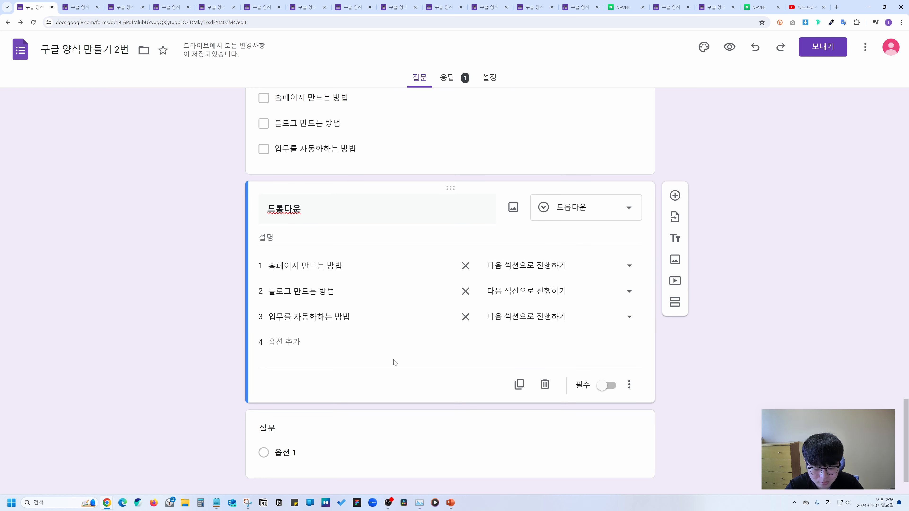
pyautogui.scroll(-1, 395, 362)
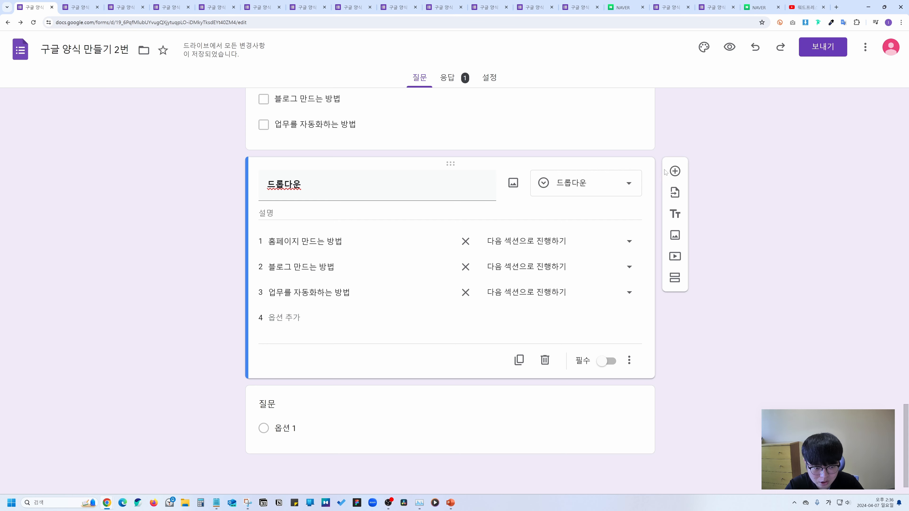
pyautogui.click(674, 171)
# Make the new question a 파일 업로드 question and try the specific-file-type options, leaving none ticked.
pyautogui.click(629, 237)
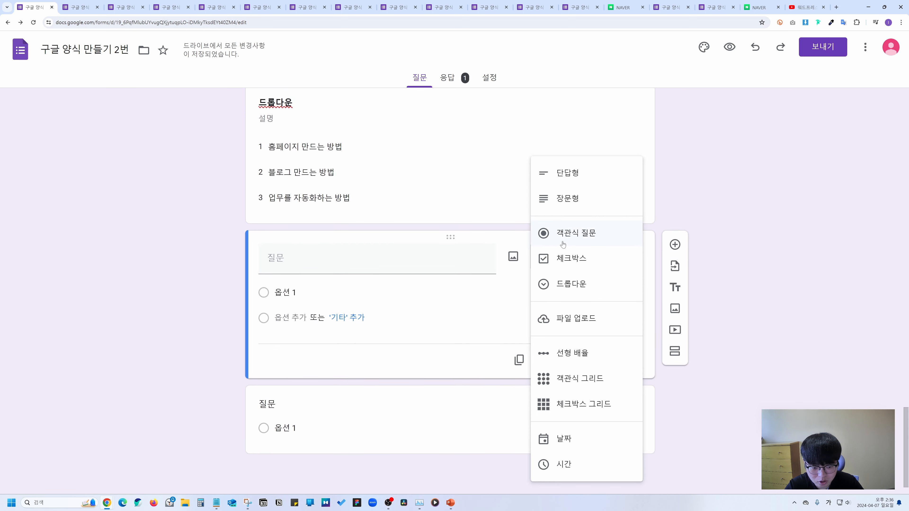
pyautogui.click(571, 319)
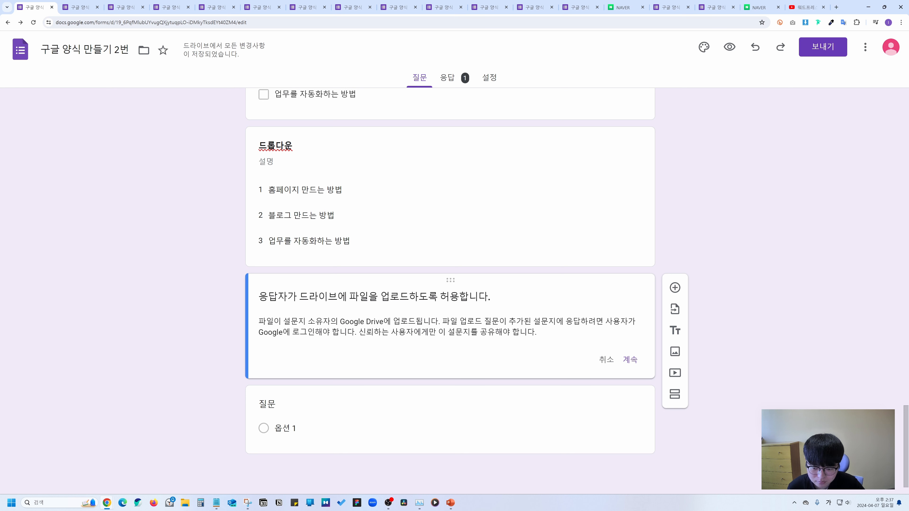
pyautogui.moveTo(259, 321); pyautogui.dragTo(543, 339)
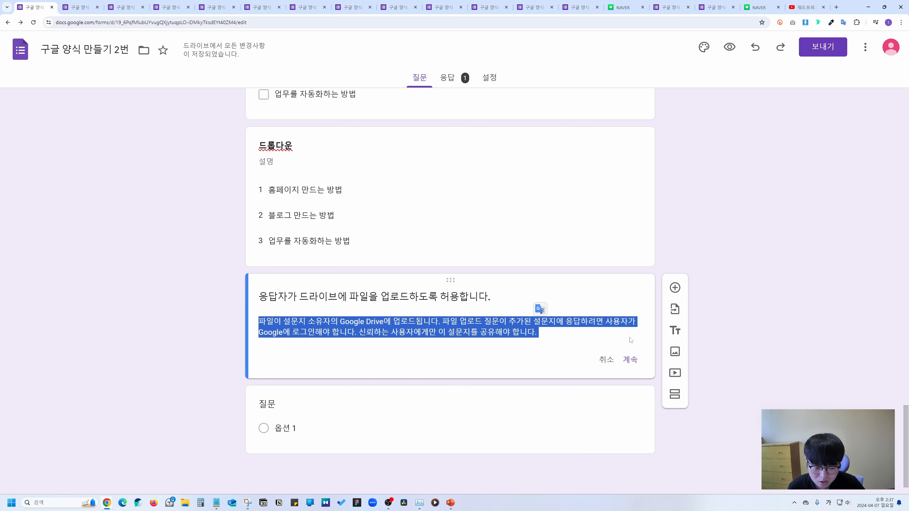
pyautogui.click(630, 360)
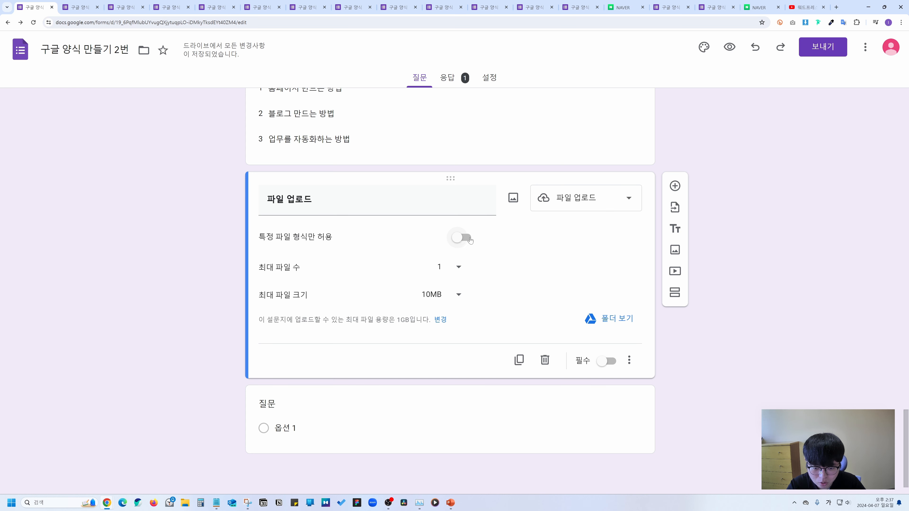
pyautogui.click(458, 239)
pyautogui.click(268, 255)
pyautogui.click(268, 275)
pyautogui.click(268, 289)
pyautogui.click(267, 288)
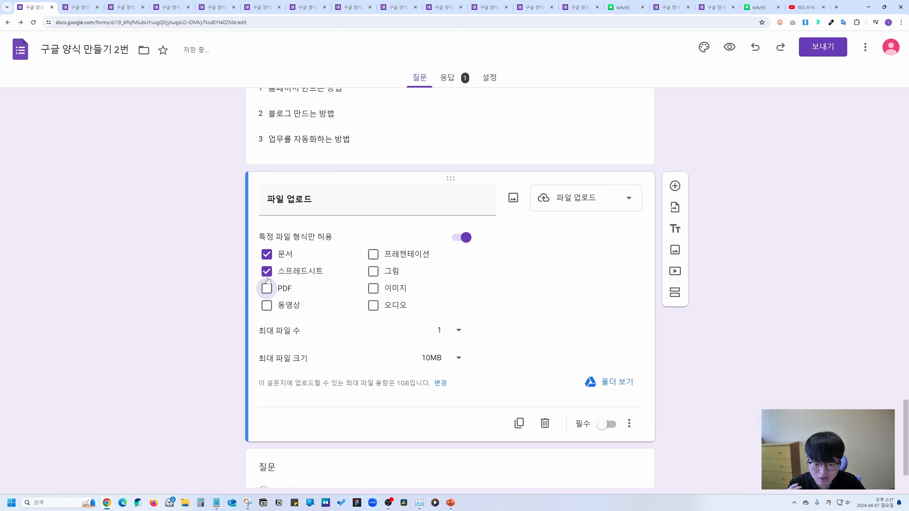
pyautogui.click(266, 273)
pyautogui.click(268, 255)
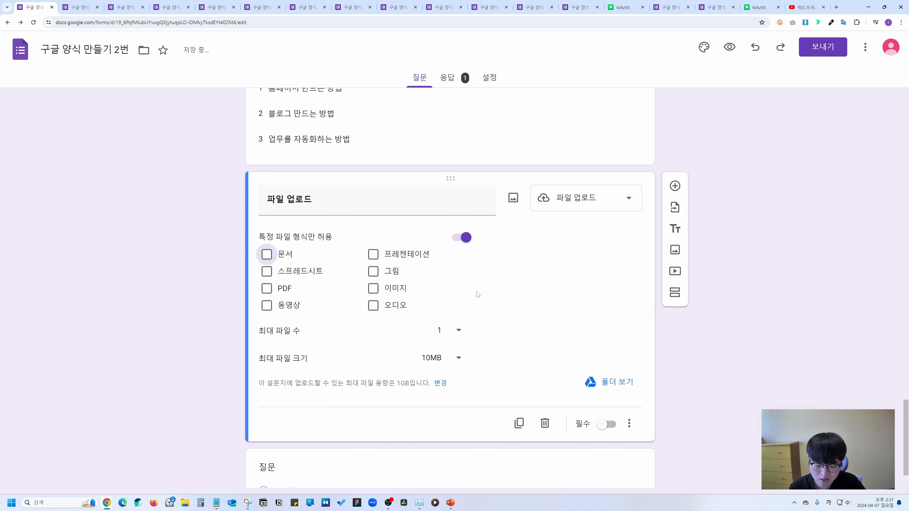
# Limit uploads to 5 files of 10MB and open the Drive responses folder.
pyautogui.click(447, 334)
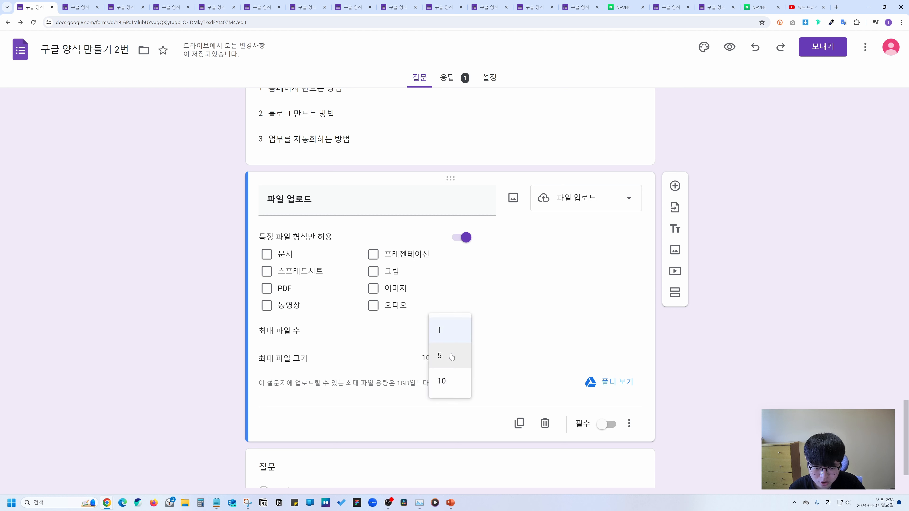
pyautogui.click(450, 356)
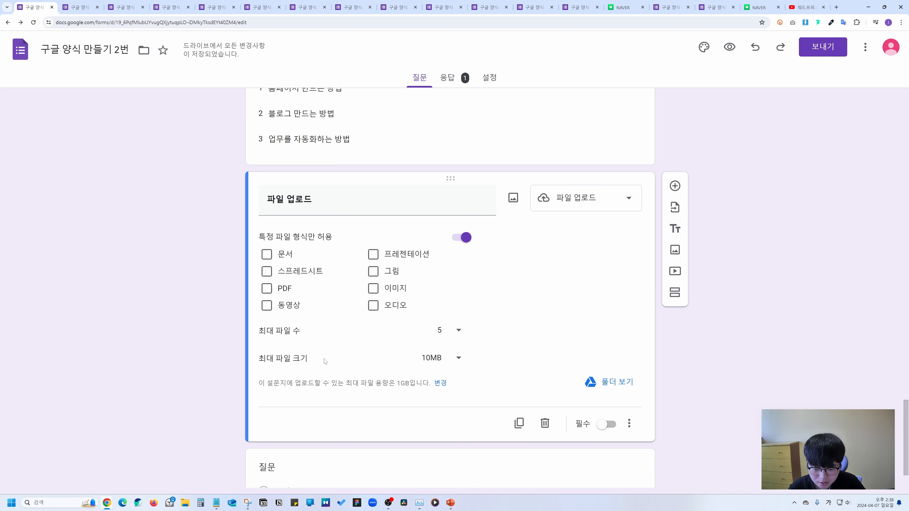
pyautogui.click(431, 359)
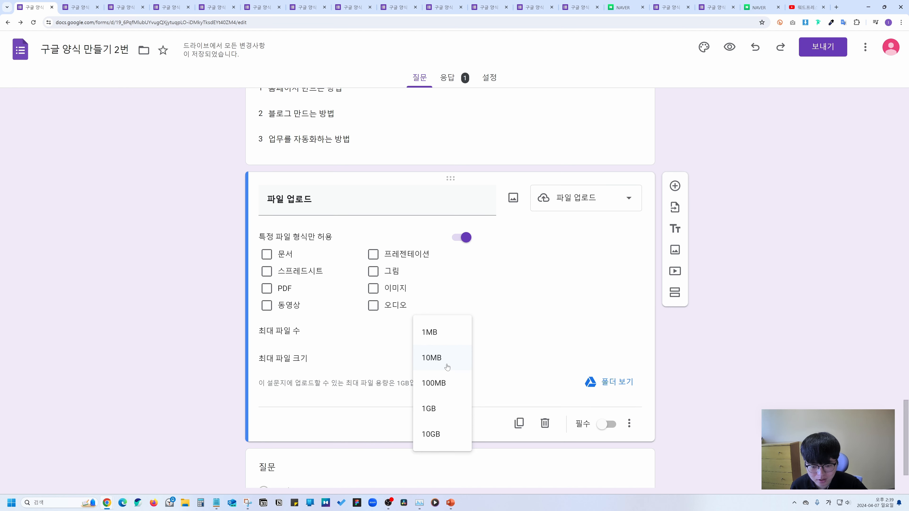
pyautogui.click(447, 367)
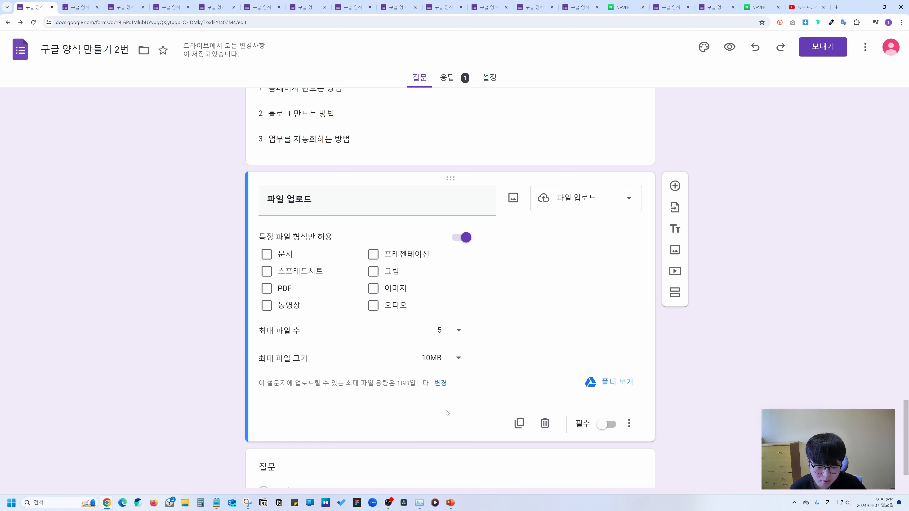
pyautogui.click(623, 384)
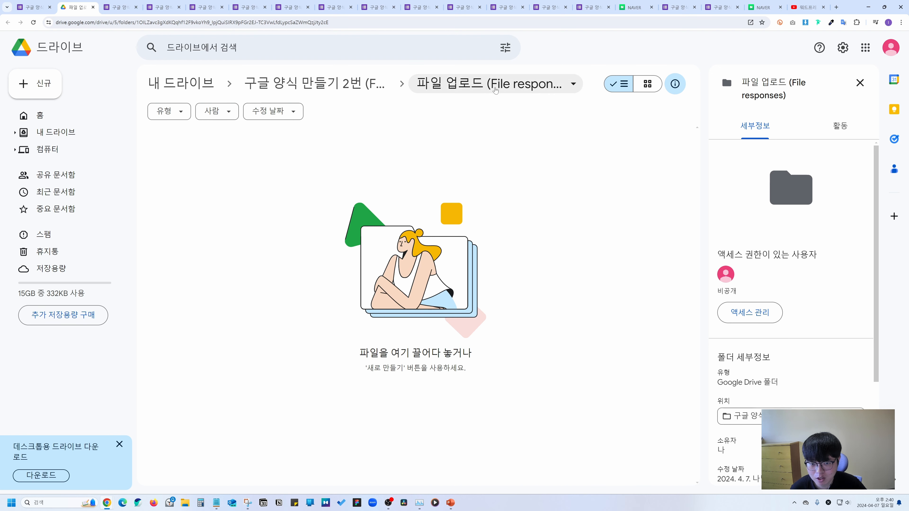
# Return to the Forms editor and add a description field to the 파일 업로드 question.
pyautogui.hotkey('ctrl', 'pageup')
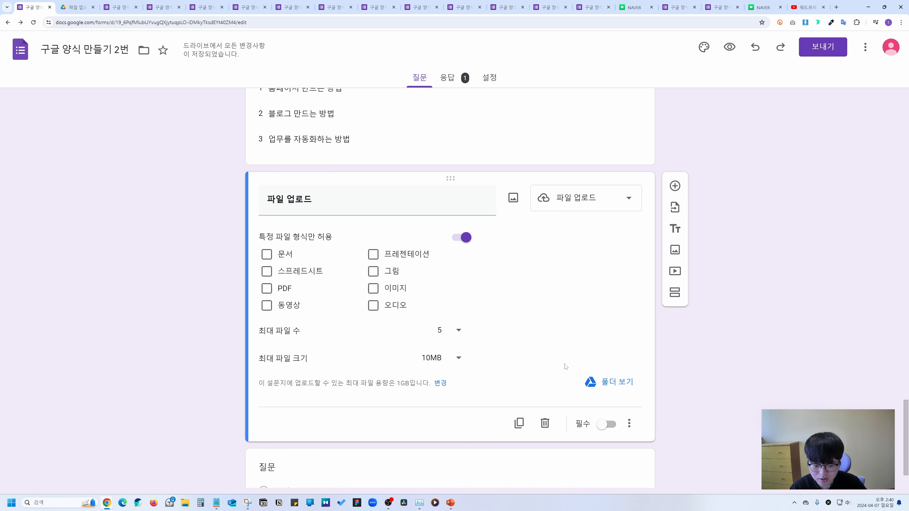
pyautogui.click(629, 424)
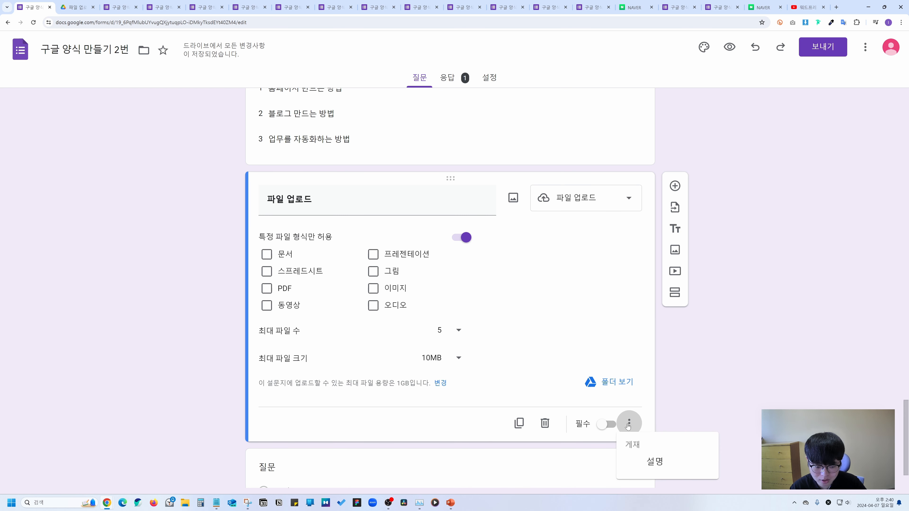
pyautogui.click(647, 460)
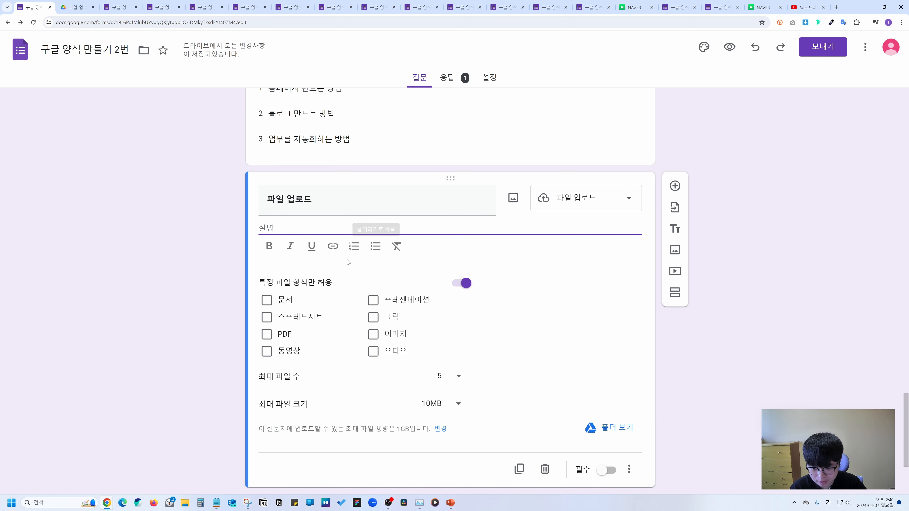
pyautogui.click(675, 185)
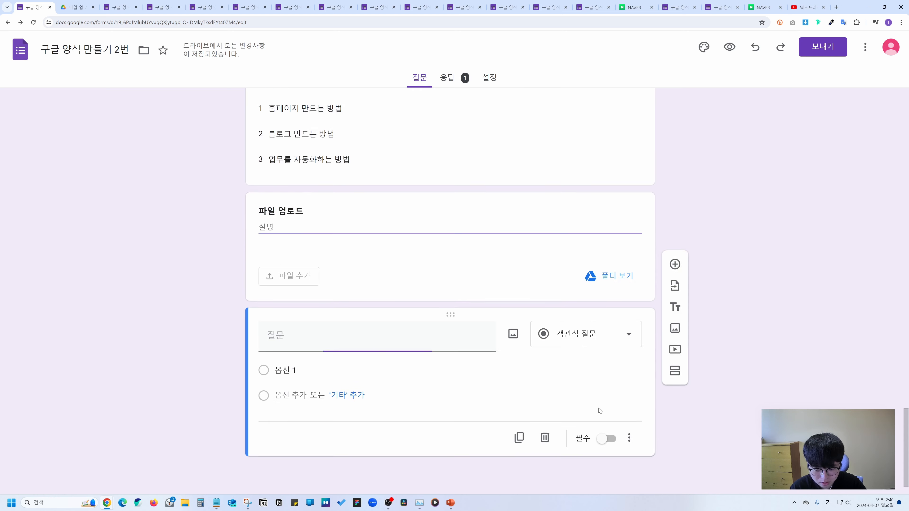
# Make the new question a 선형 배율 scale running from 1 to 10.
pyautogui.click(605, 334)
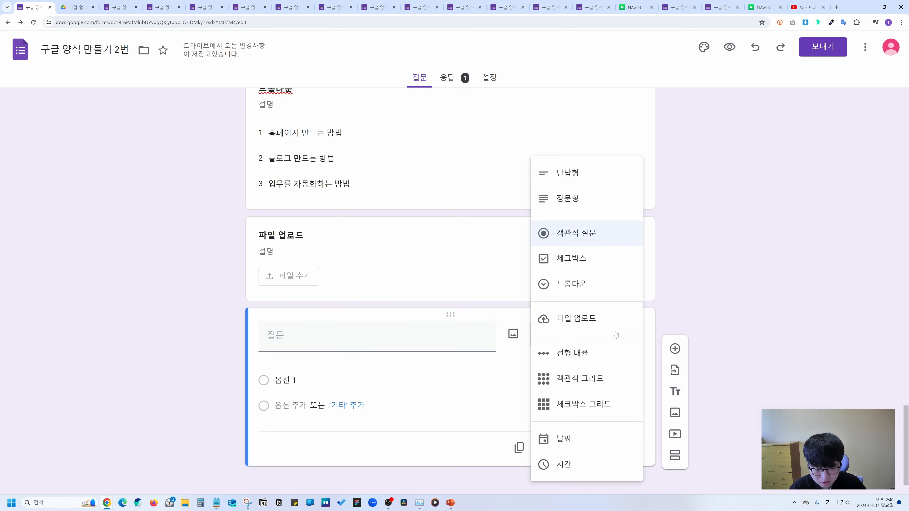
pyautogui.click(583, 354)
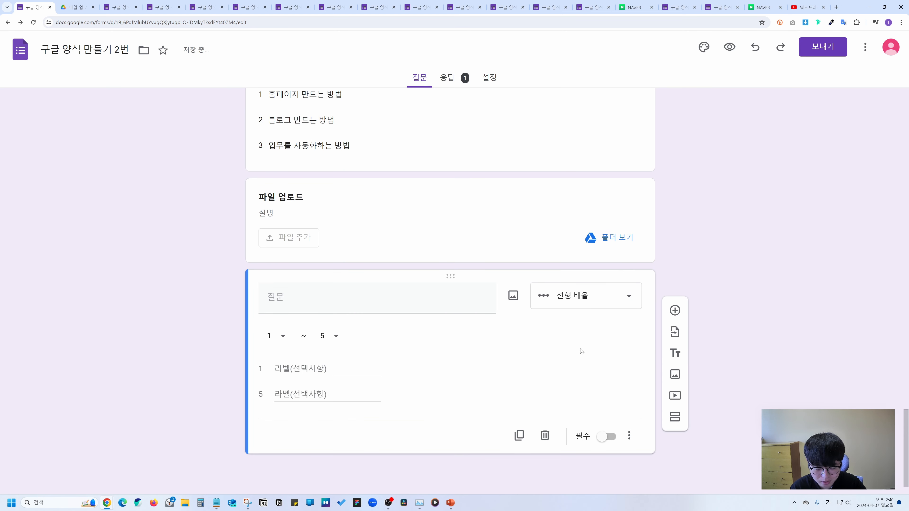
pyautogui.click(538, 294)
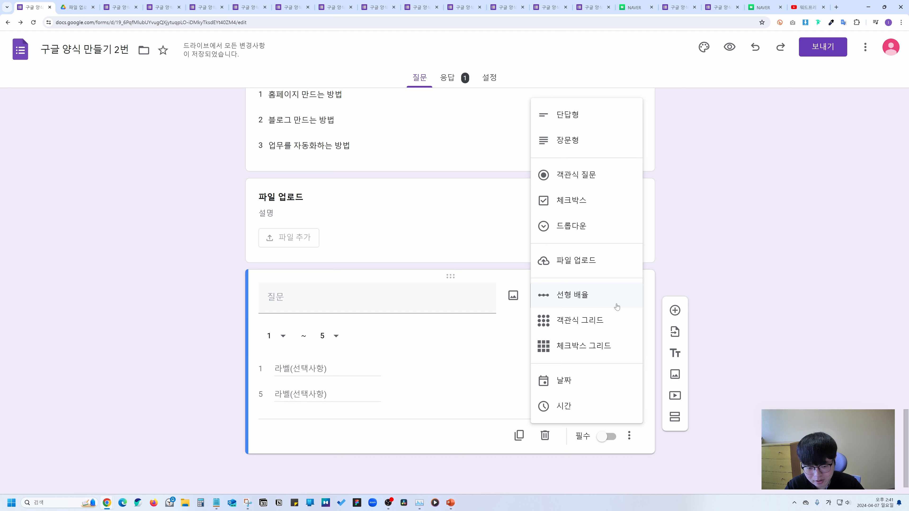
pyautogui.click(616, 307)
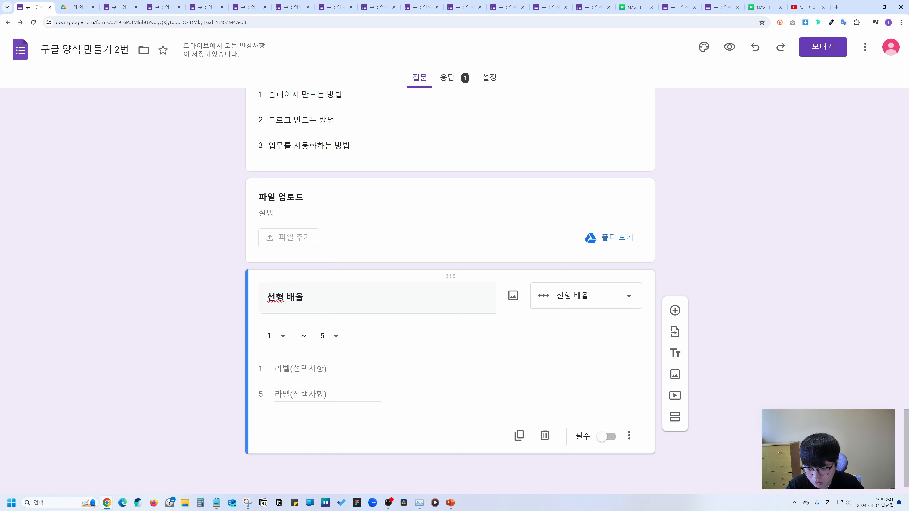
pyautogui.click(278, 336)
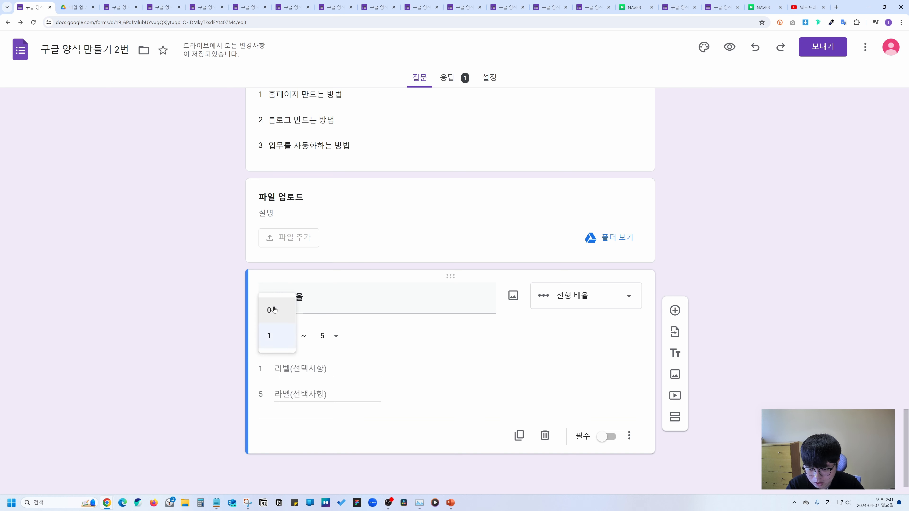
pyautogui.click(280, 336)
pyautogui.click(327, 336)
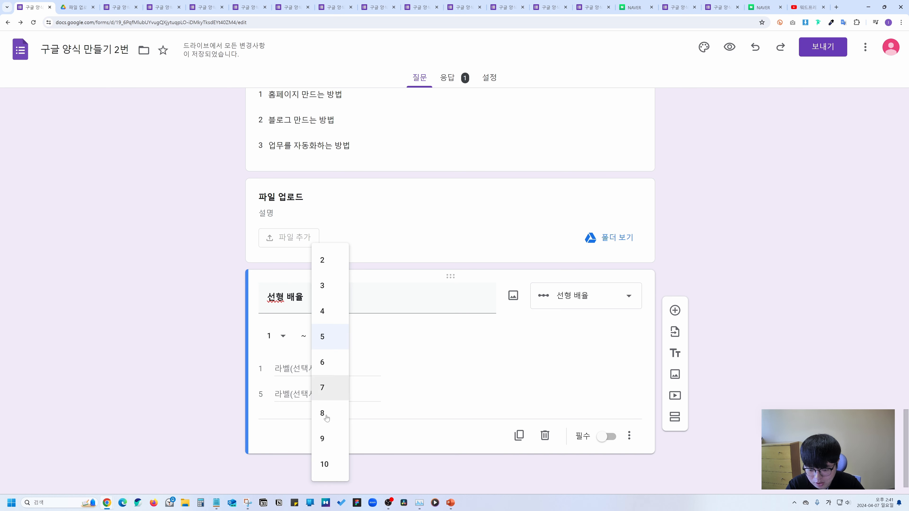
pyautogui.click(328, 462)
# Label the scale ends 1번 and 10번, then preview the form as a respondent.
pyautogui.click(322, 369)
pyautogui.write('1번')
pyautogui.press('Tab')
pyautogui.write('10번')
pyautogui.click(408, 391)
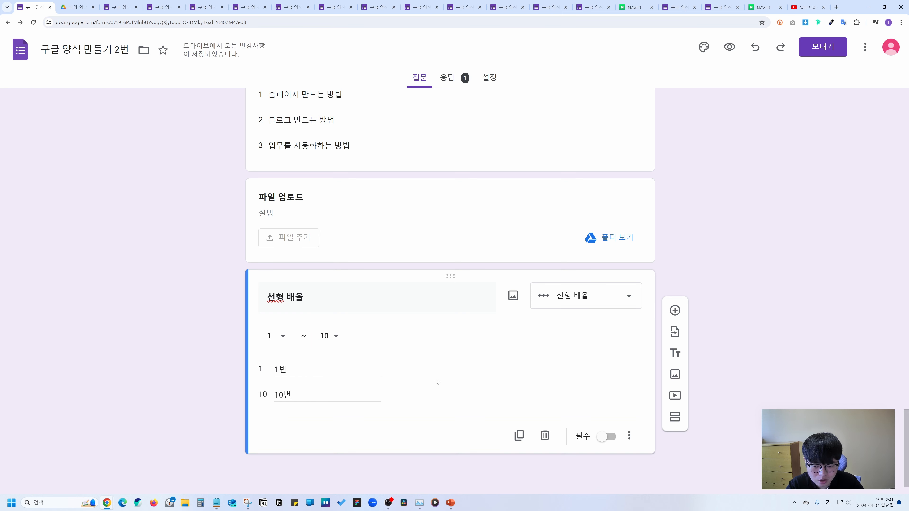
pyautogui.click(729, 47)
pyautogui.scroll(-10, 296, 227)
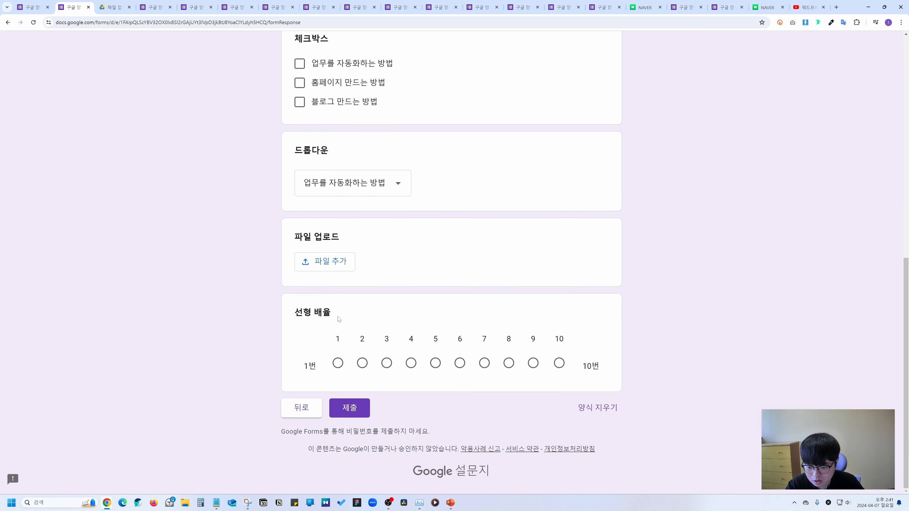
# In the preview, try several points on the 1–10 scale and settle on 4.
pyautogui.moveTo(339, 319); pyautogui.dragTo(294, 316)
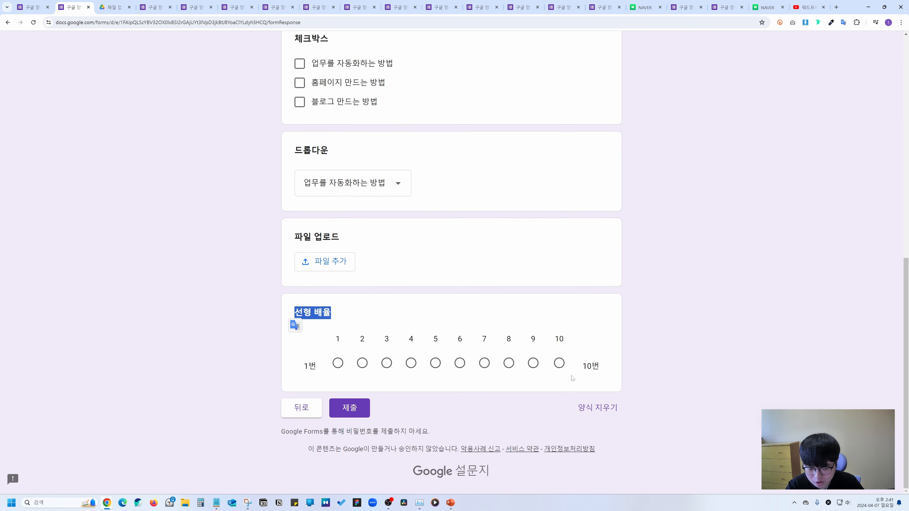
pyautogui.click(411, 364)
pyautogui.click(460, 364)
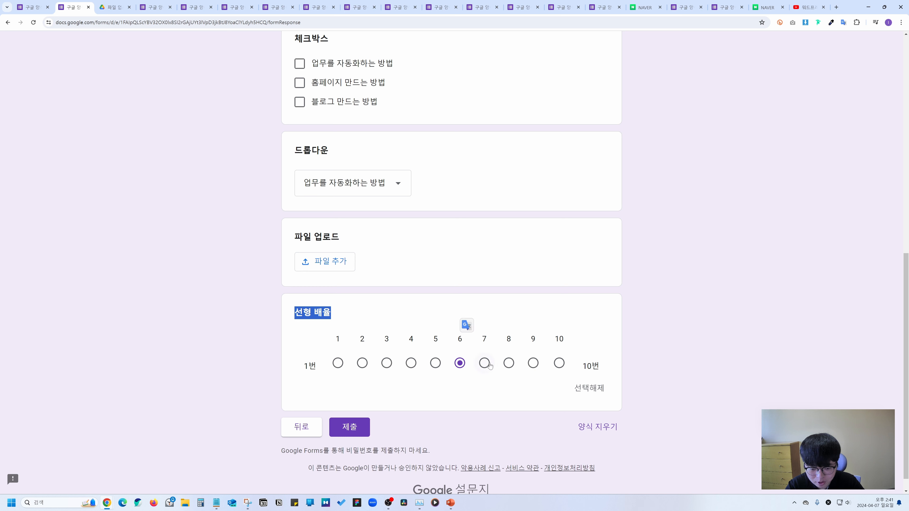
pyautogui.click(484, 363)
pyautogui.click(509, 363)
pyautogui.click(411, 363)
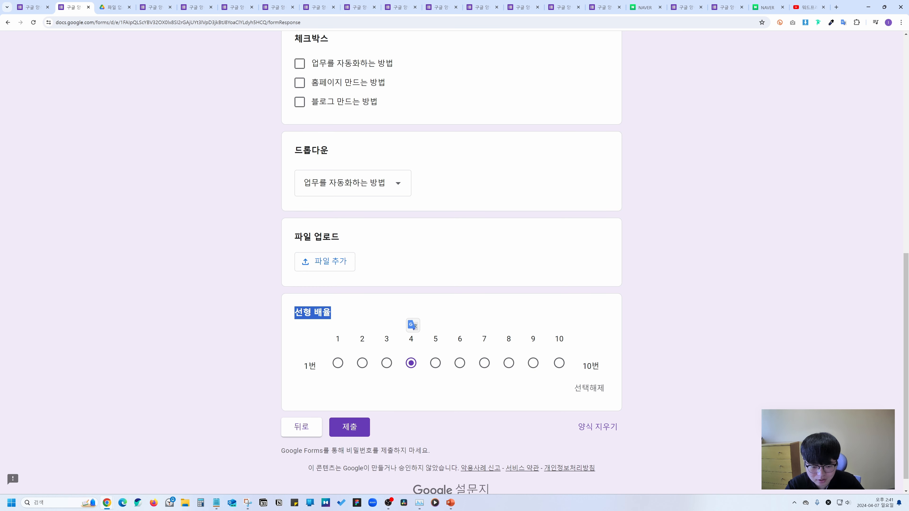
# Highlight the 선형 배율 heading text, then go back to the form editor.
pyautogui.click(602, 353)
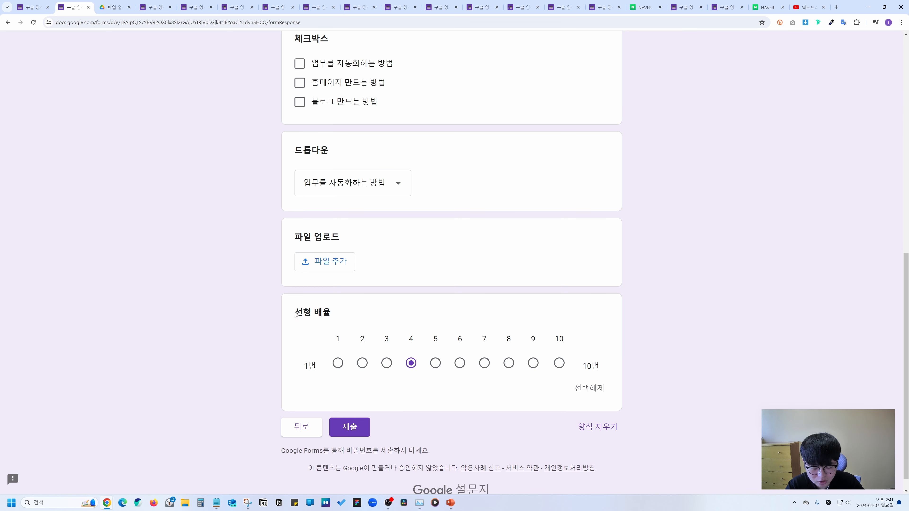
pyautogui.moveTo(293, 312); pyautogui.dragTo(340, 315)
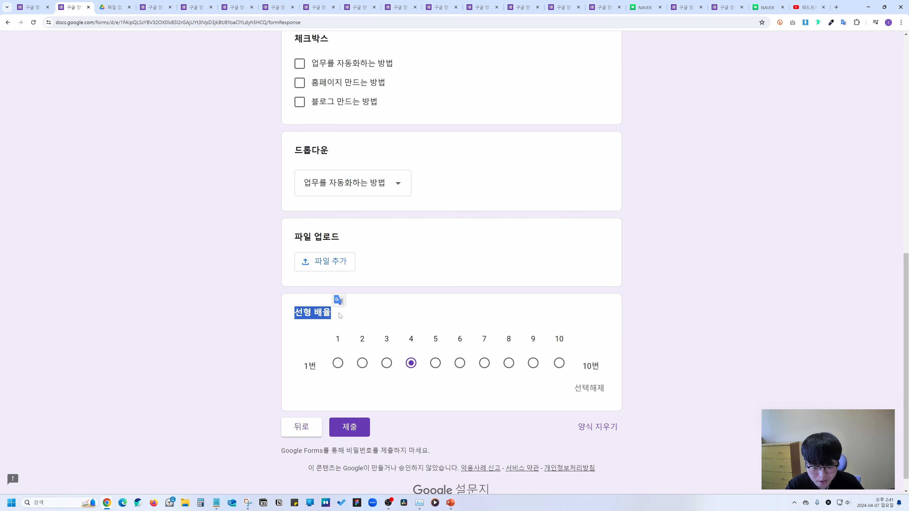
pyautogui.click(536, 316)
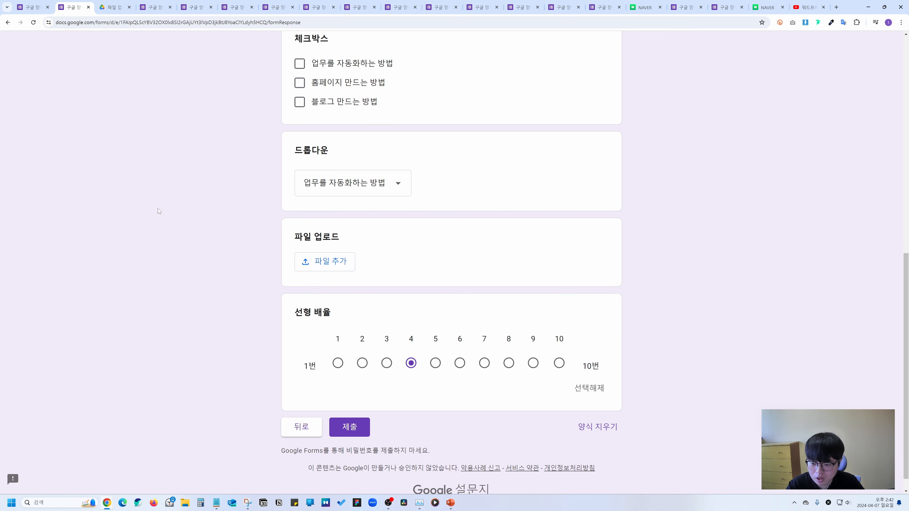
pyautogui.click(32, 7)
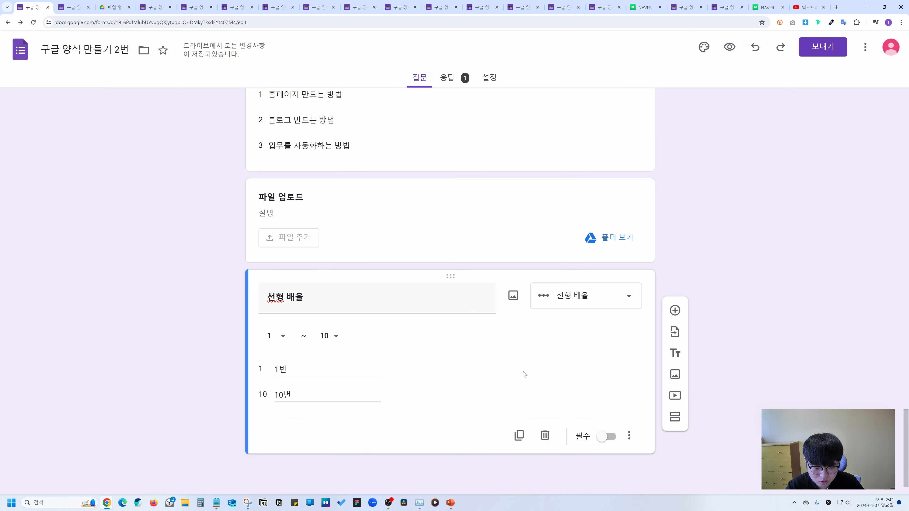
# Add a description field to the 선형 배율 scale question.
pyautogui.click(630, 434)
pyautogui.click(654, 461)
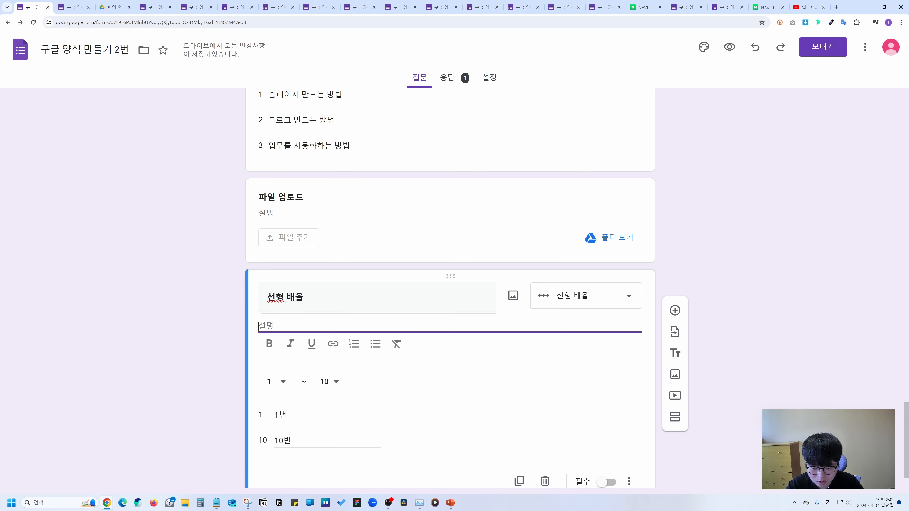
pyautogui.scroll(-2, 542, 367)
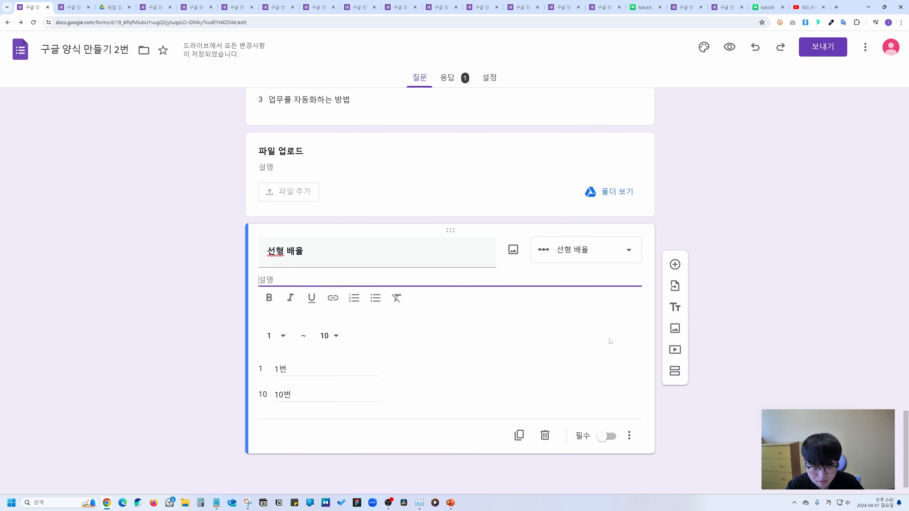
# Add a 객관식 그리드 question with rows 행 1번–3번 and columns 열 1번–3번, then preview it.
pyautogui.click(672, 268)
pyautogui.click(570, 344)
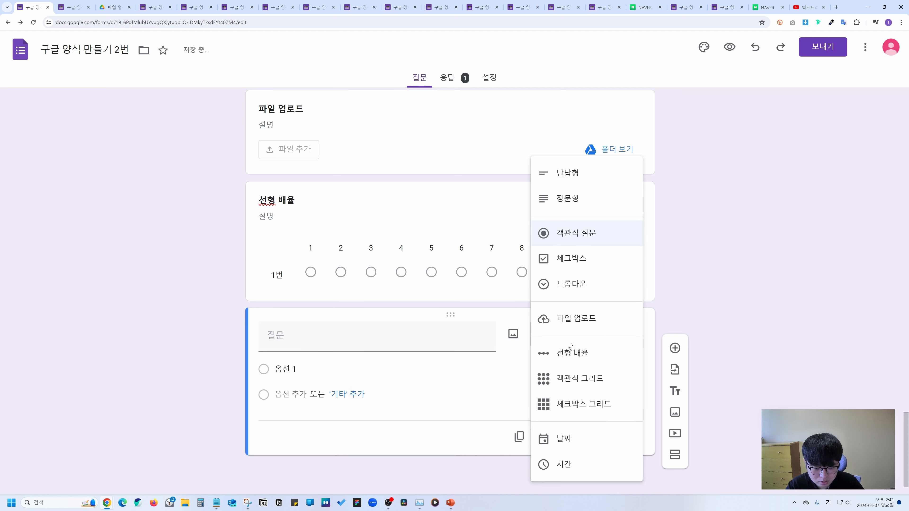
pyautogui.click(574, 381)
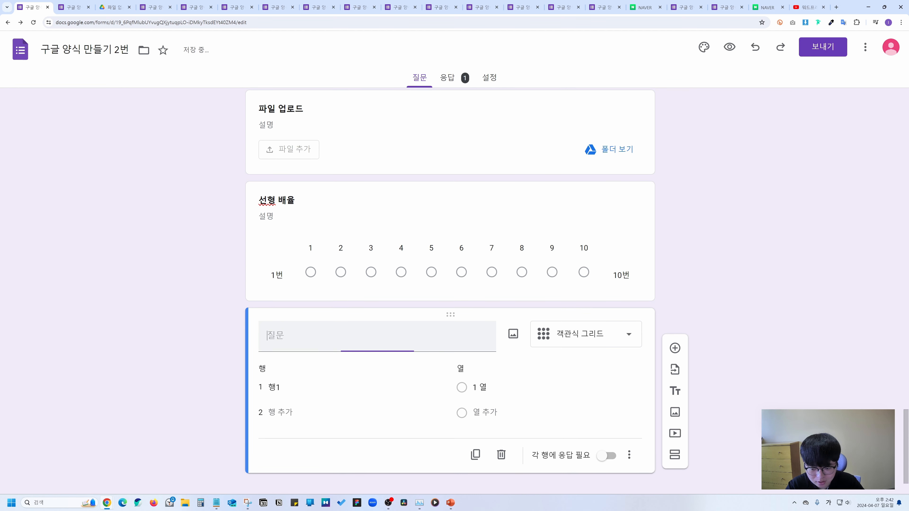
pyautogui.write('객관식 그리드')
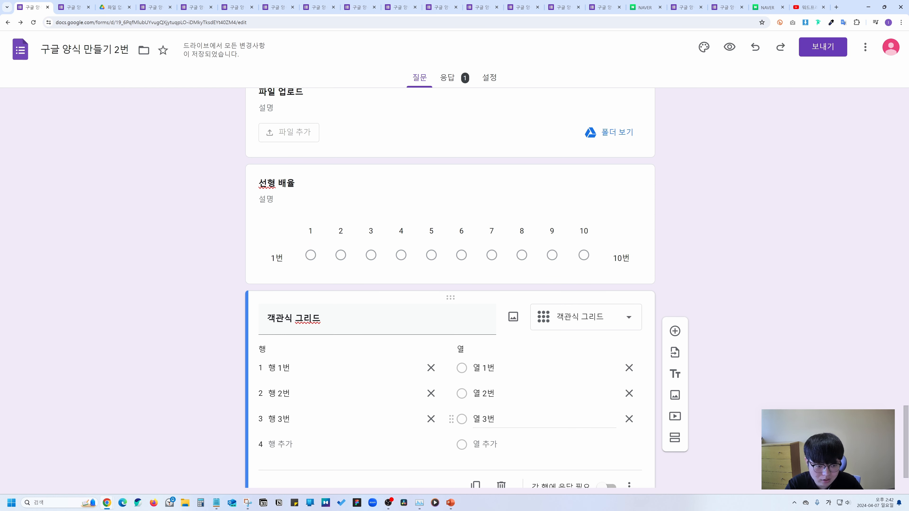
pyautogui.click(729, 47)
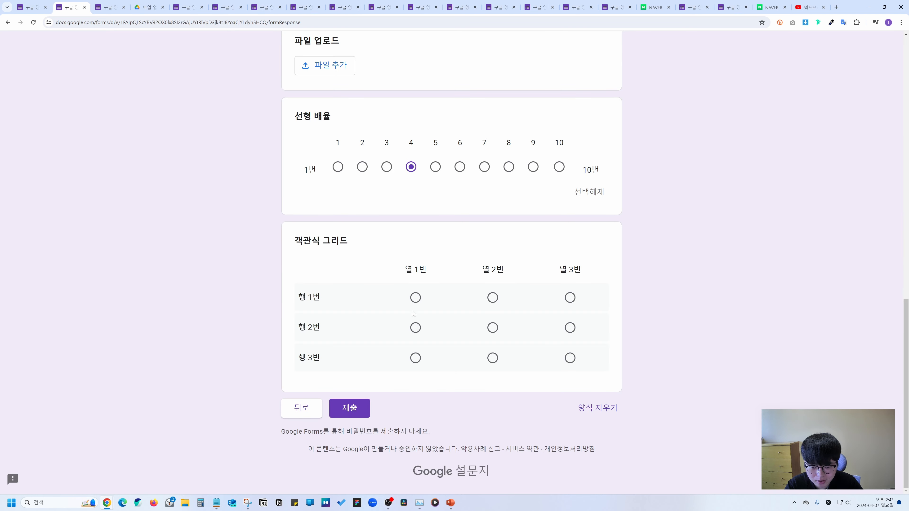
# Test the grid in the preview, ending with 열 1번 picked in every row.
pyautogui.click(415, 297)
pyautogui.click(497, 328)
pyautogui.click(493, 298)
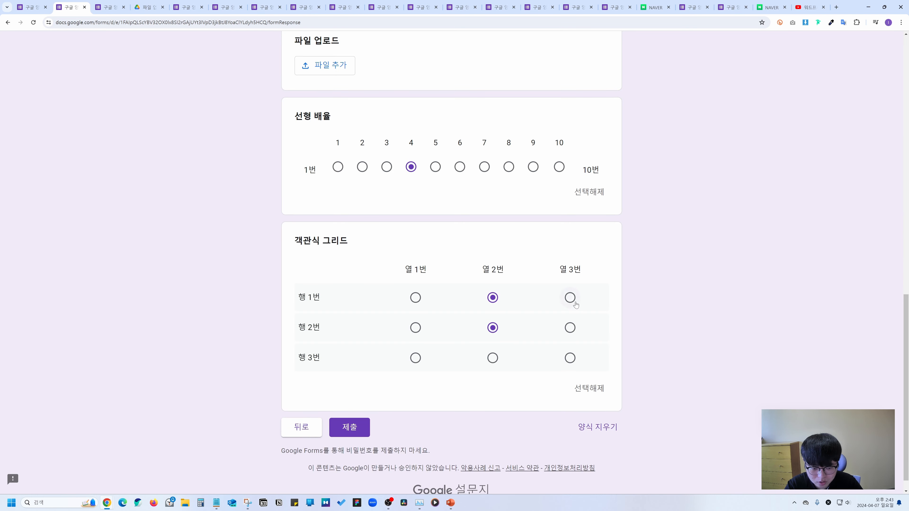
pyautogui.click(570, 297)
pyautogui.click(569, 327)
pyautogui.click(571, 359)
pyautogui.click(493, 359)
pyautogui.click(414, 361)
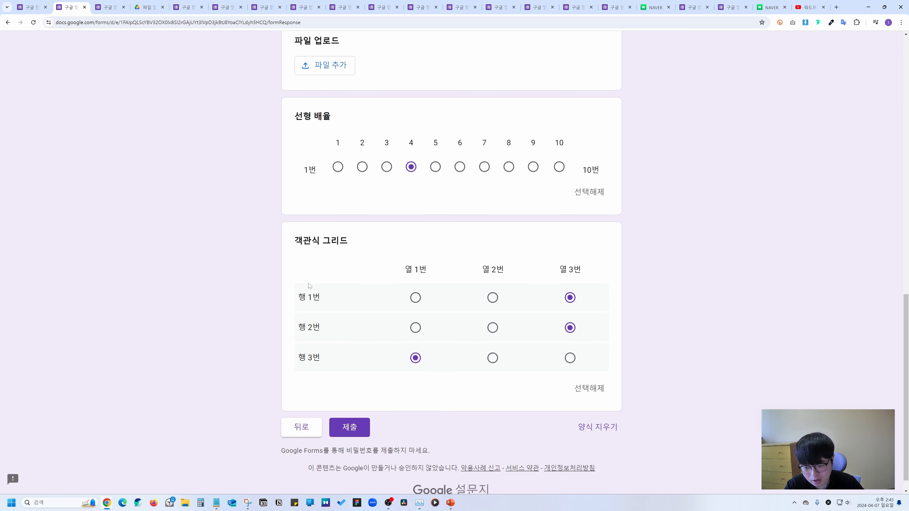
pyautogui.moveTo(294, 244); pyautogui.dragTo(360, 242)
pyautogui.click(441, 239)
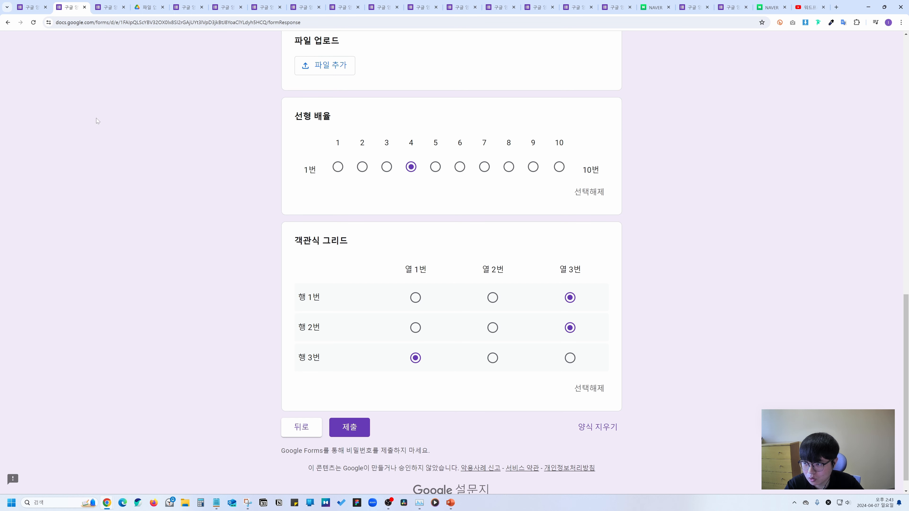
# Back in the editor, turn on 각 행에 응답 필요 for the grid and preview again.
pyautogui.click(30, 7)
pyautogui.scroll(-2, 580, 411)
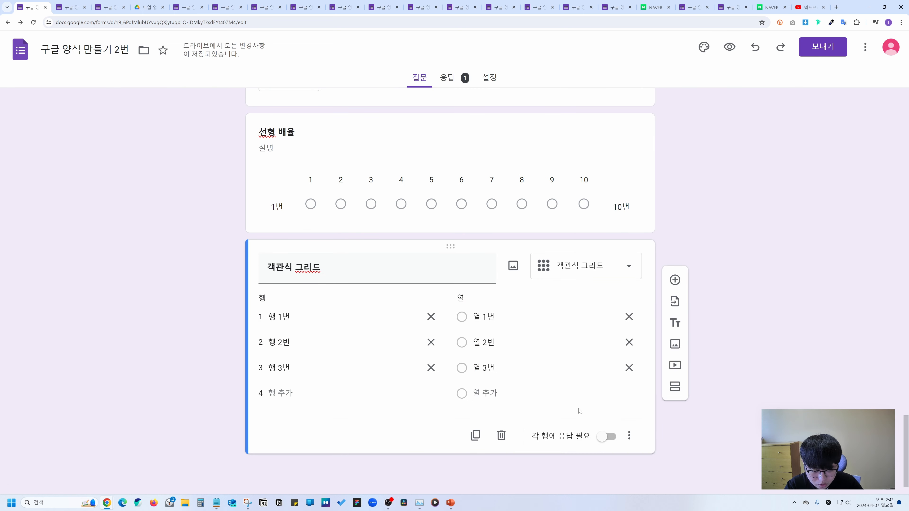
pyautogui.click(602, 437)
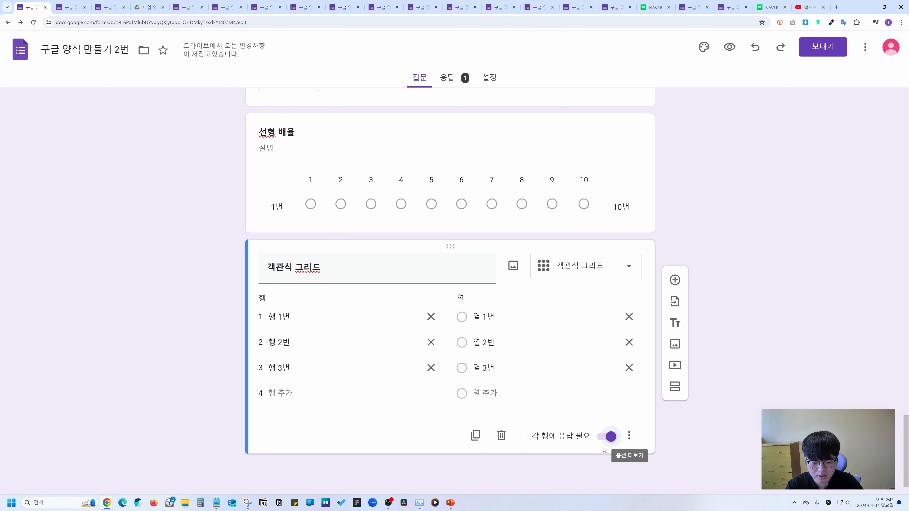
pyautogui.click(729, 47)
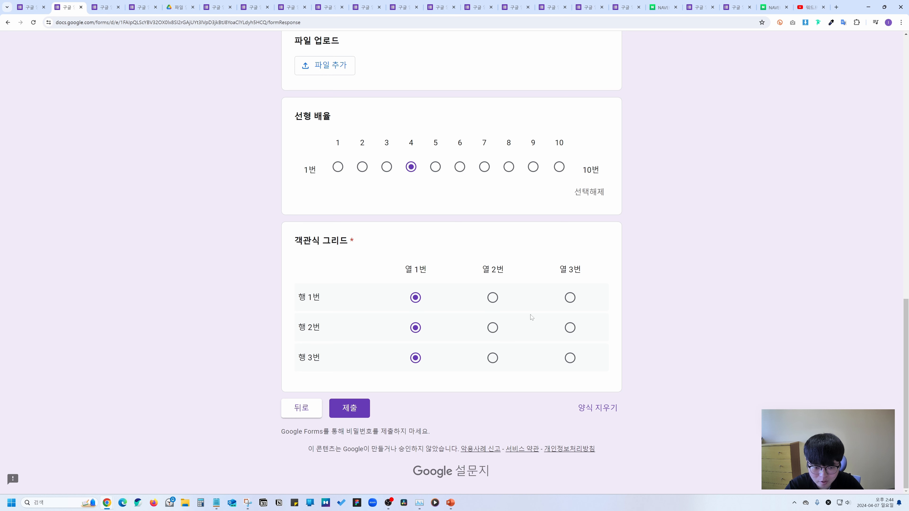
# Change the grid's row 2 and row 3 answers to 열 3번, then return to the editor.
pyautogui.click(570, 297)
pyautogui.click(493, 328)
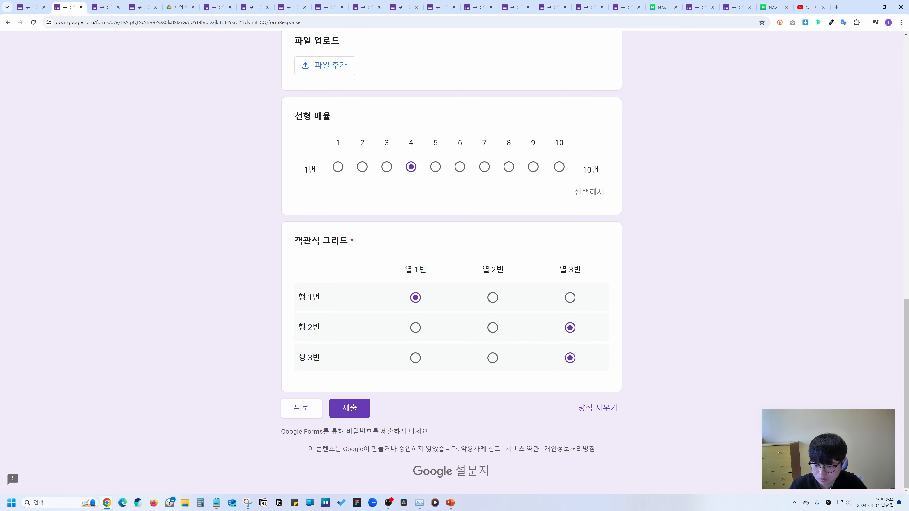
pyautogui.click(29, 7)
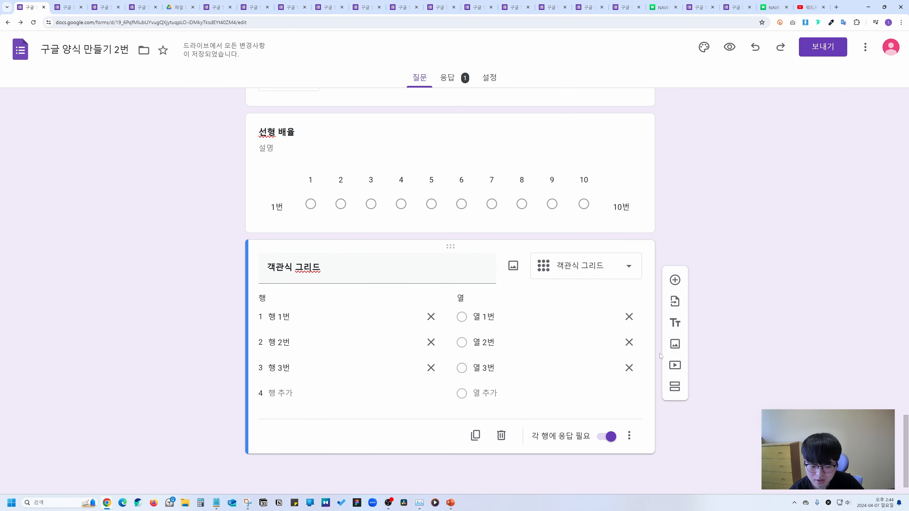
# Enable 설명, 1열당 응답을 1개로 제한 and 행 순서 무작위로 섞기 on the grid, then return to the preview.
pyautogui.click(630, 437)
pyautogui.click(644, 402)
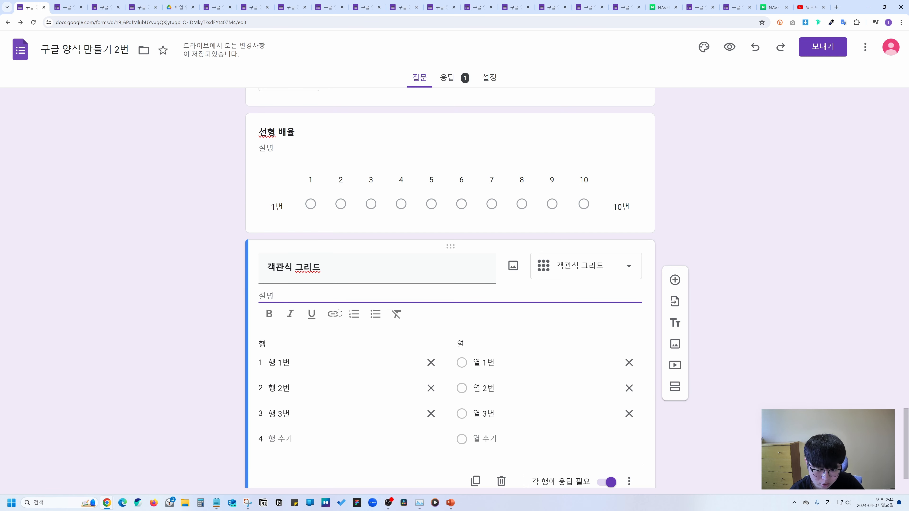
pyautogui.click(632, 435)
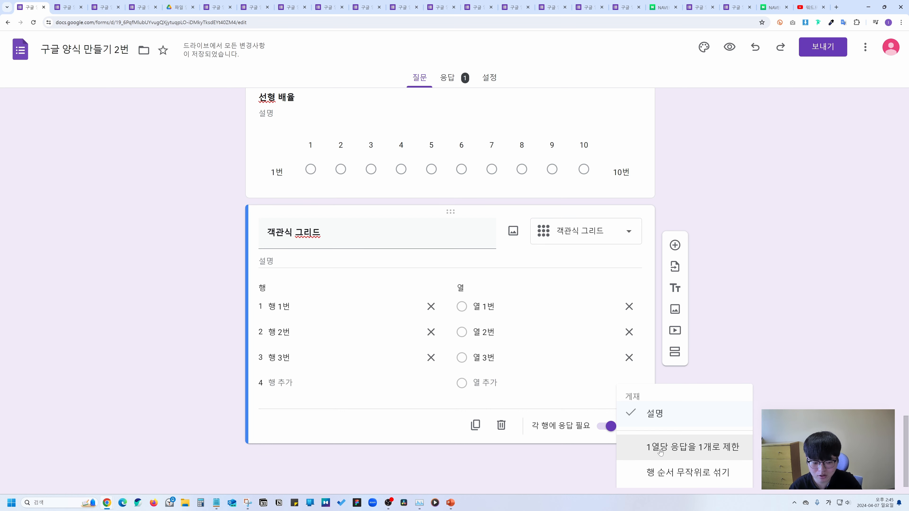
pyautogui.click(660, 452)
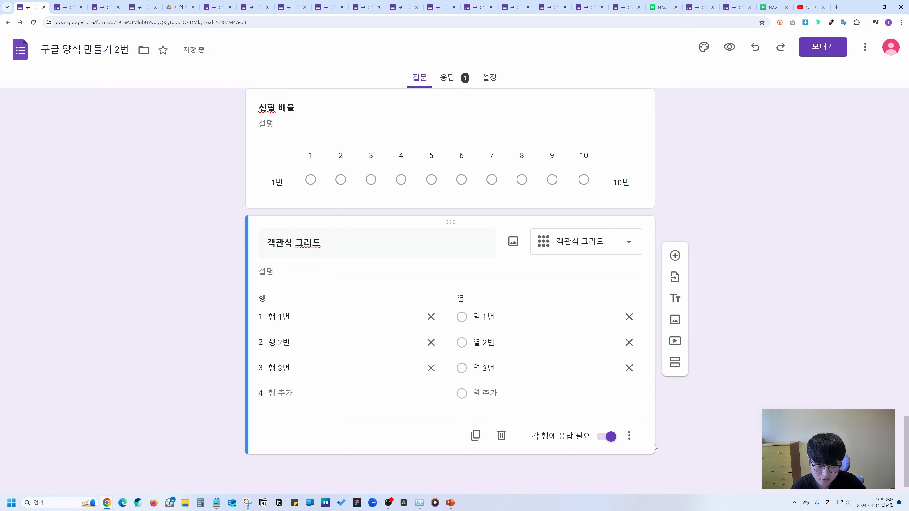
pyautogui.click(628, 436)
pyautogui.click(662, 464)
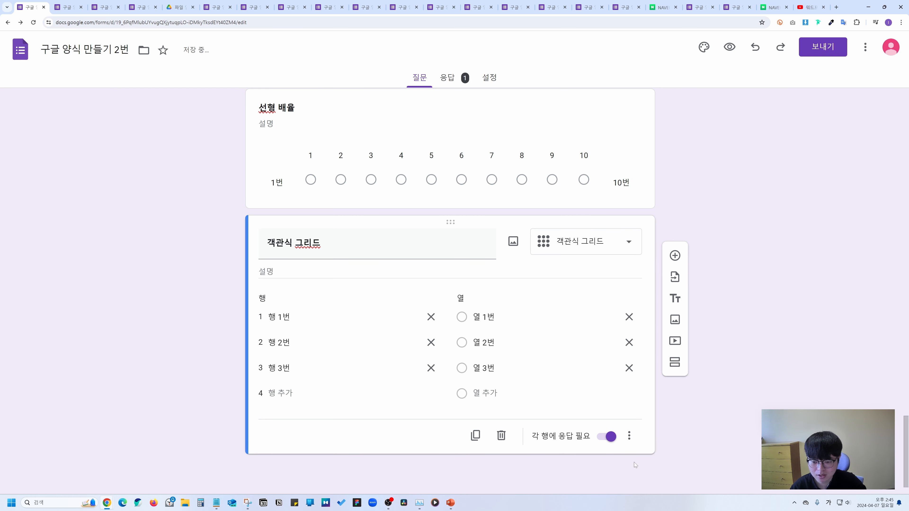
pyautogui.hotkey('ctrl', 'Tab')
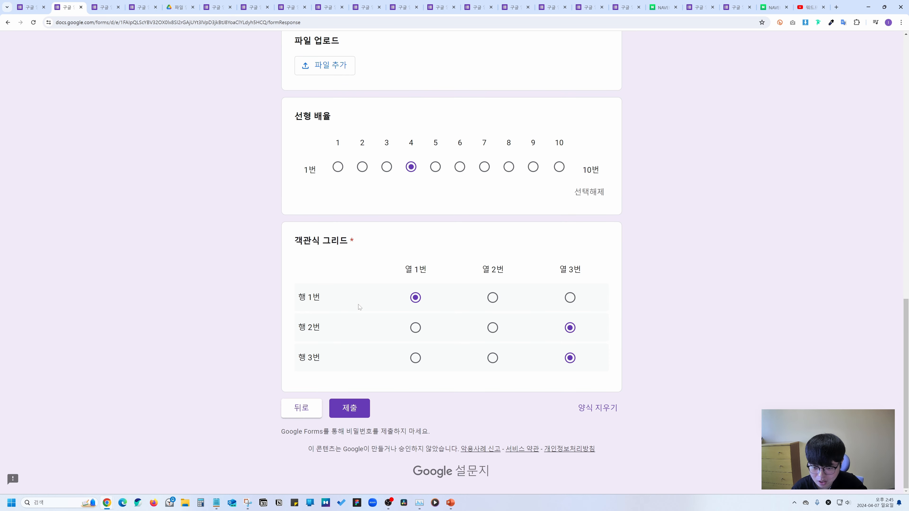
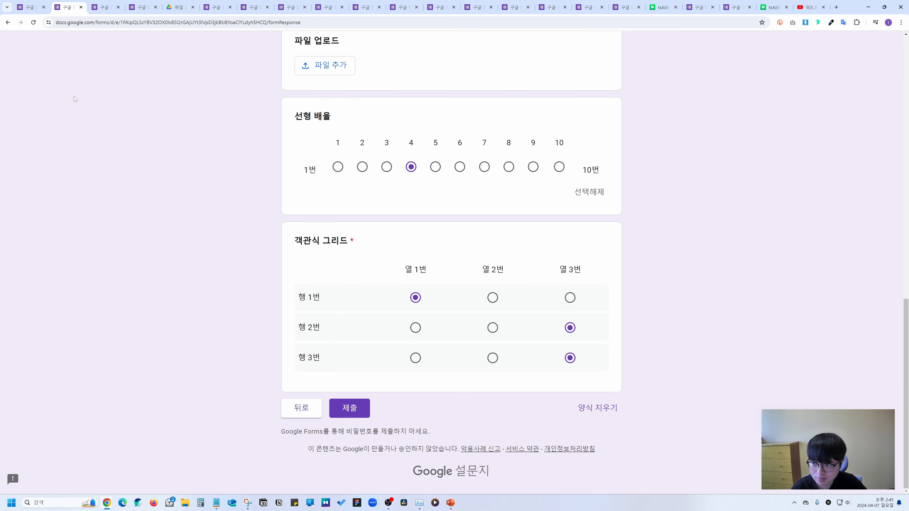
# Back in the editor, add a 체크박스 그리드 question below the grid and paste its title.
pyautogui.hotkey('ctrl', 'shift', 'Tab')
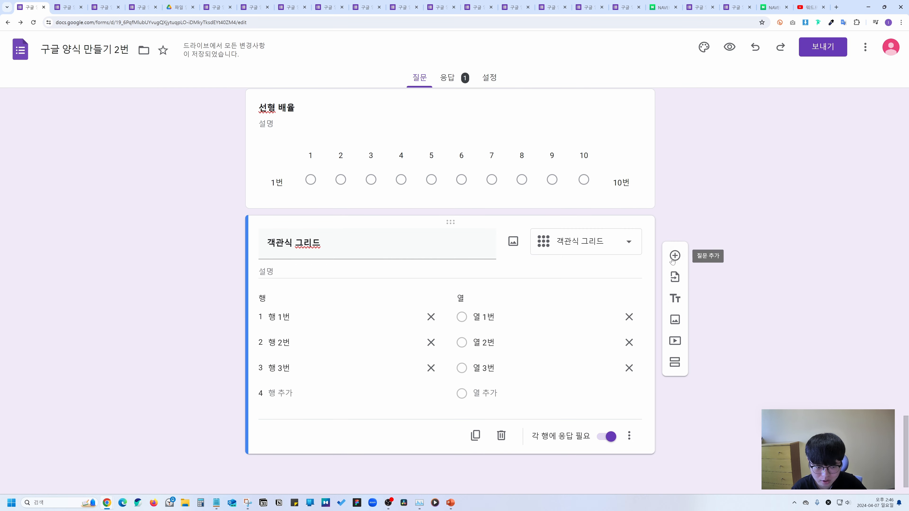
pyautogui.click(672, 257)
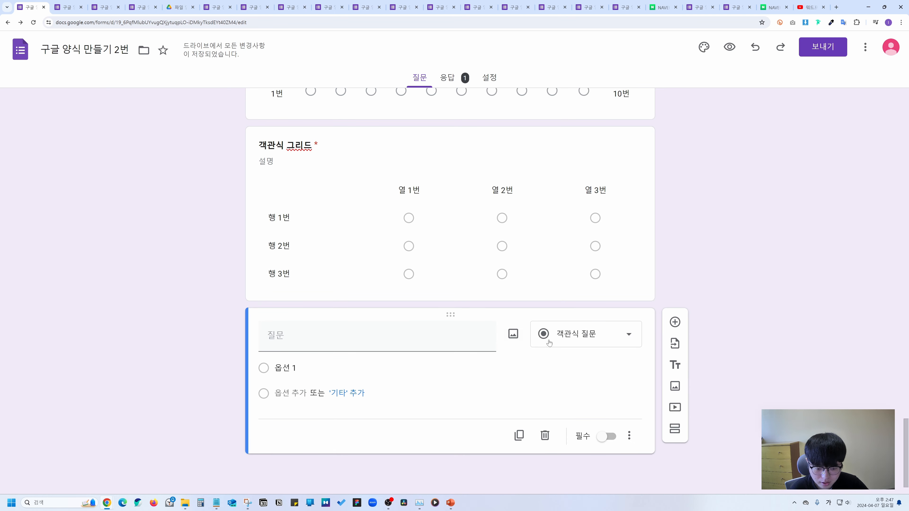
pyautogui.click(562, 344)
pyautogui.click(578, 403)
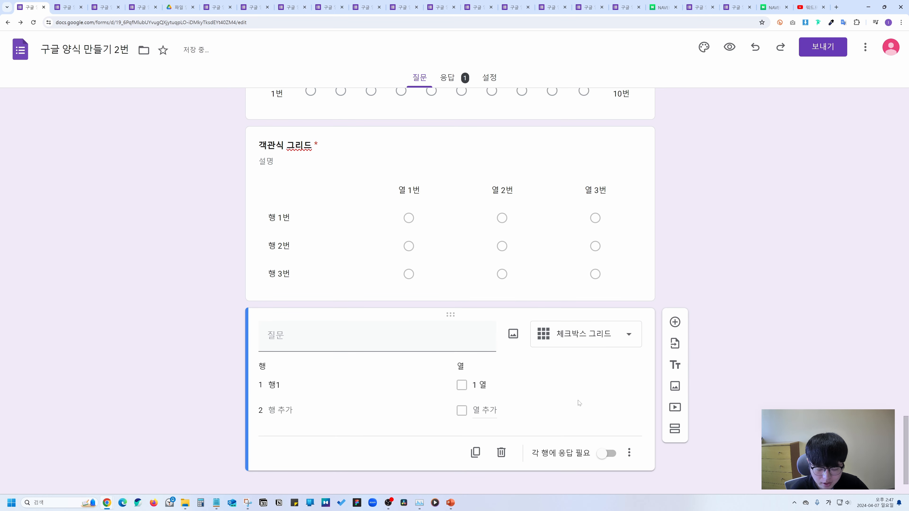
pyautogui.write('체크박스 그리드')
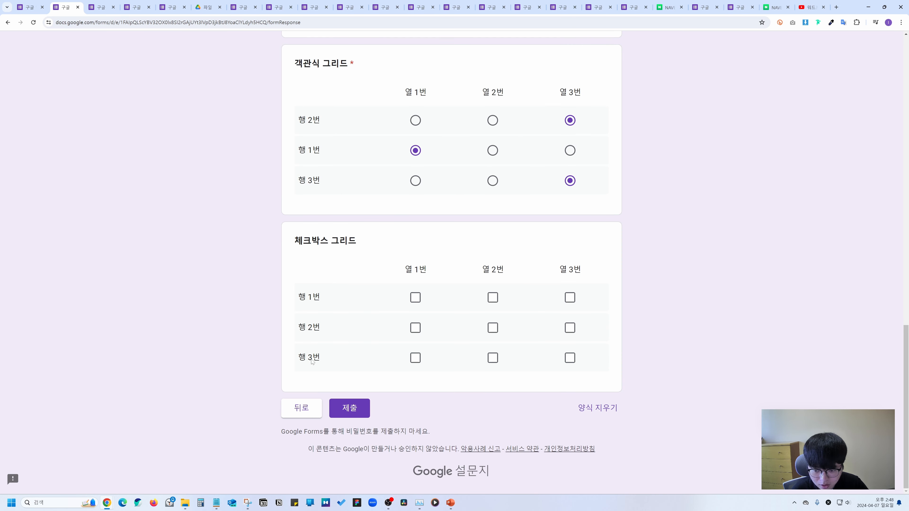
# In the preview, tick and untick grid boxes until only 열 3번 is checked in each row.
pyautogui.click(416, 298)
pyautogui.click(492, 328)
pyautogui.click(492, 298)
pyautogui.click(570, 297)
pyautogui.click(570, 328)
pyautogui.click(570, 358)
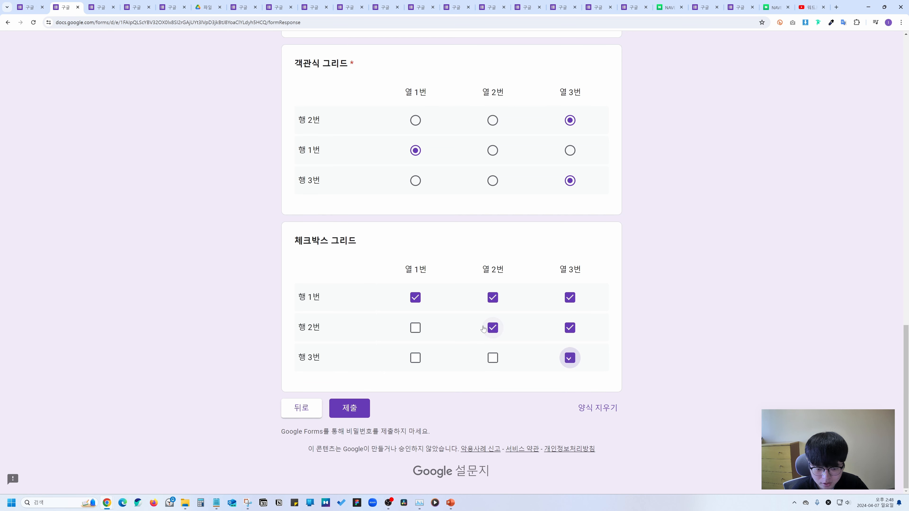
pyautogui.click(492, 328)
pyautogui.click(492, 298)
pyautogui.click(415, 297)
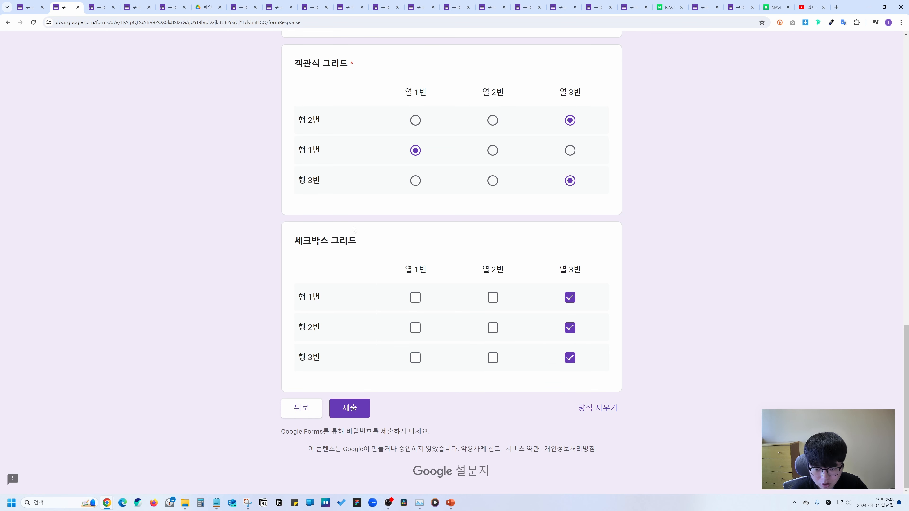
# Select the 체크박스 그리드 title text, then return to the editor.
pyautogui.scroll(10, 347, 258)
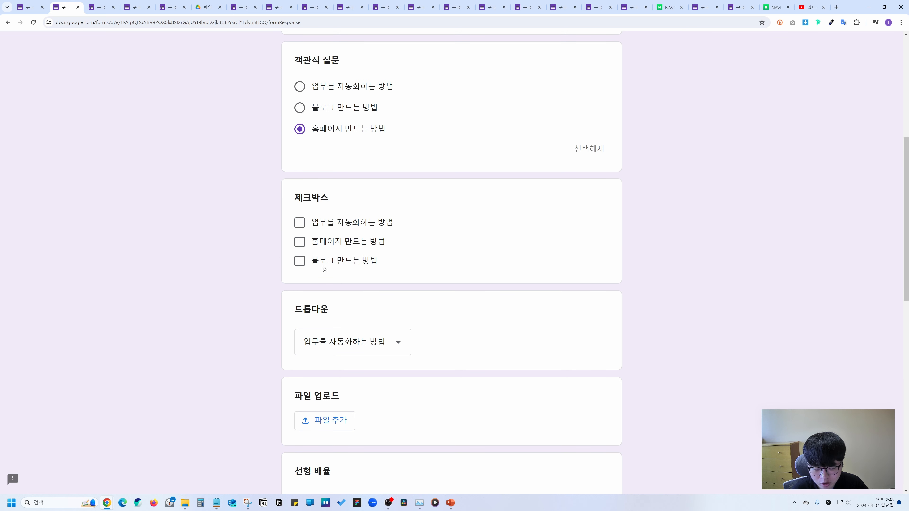
pyautogui.scroll(-10, 298, 240)
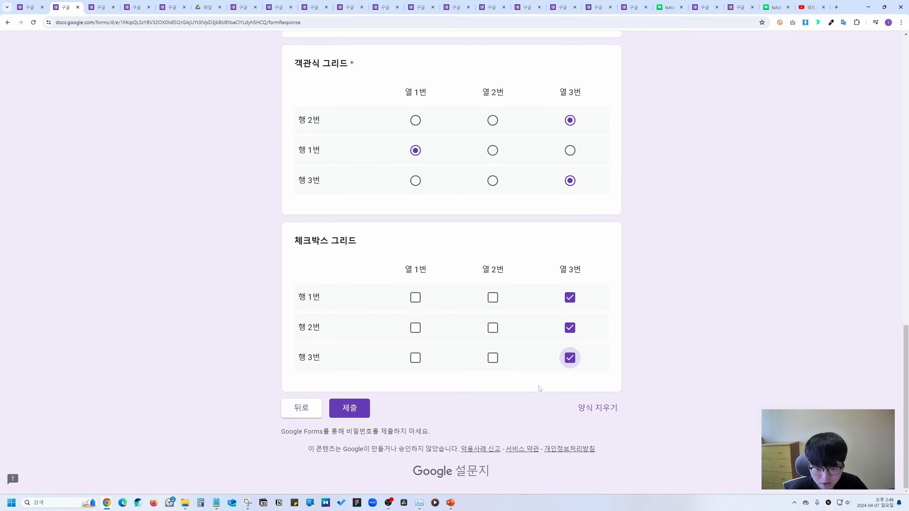
pyautogui.moveTo(340, 252); pyautogui.dragTo(278, 253)
pyautogui.click(357, 263)
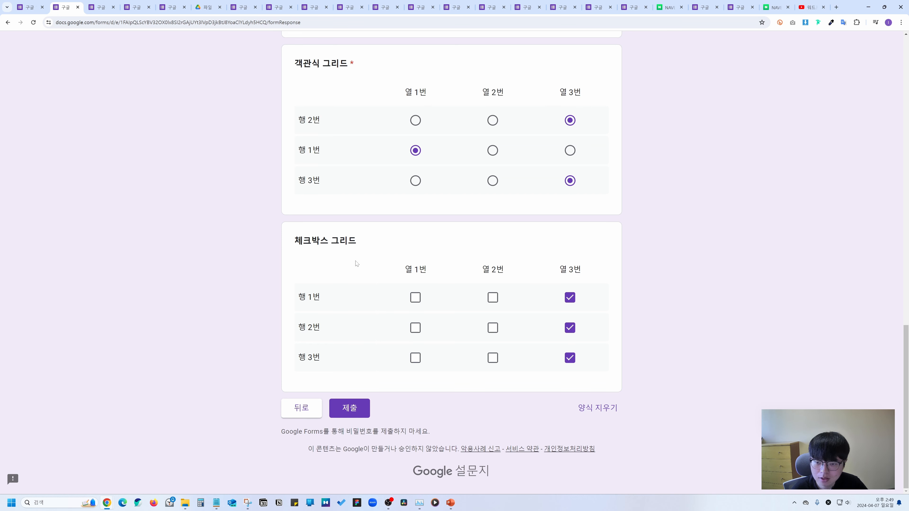
pyautogui.hotkey('ctrl', 'pageup')
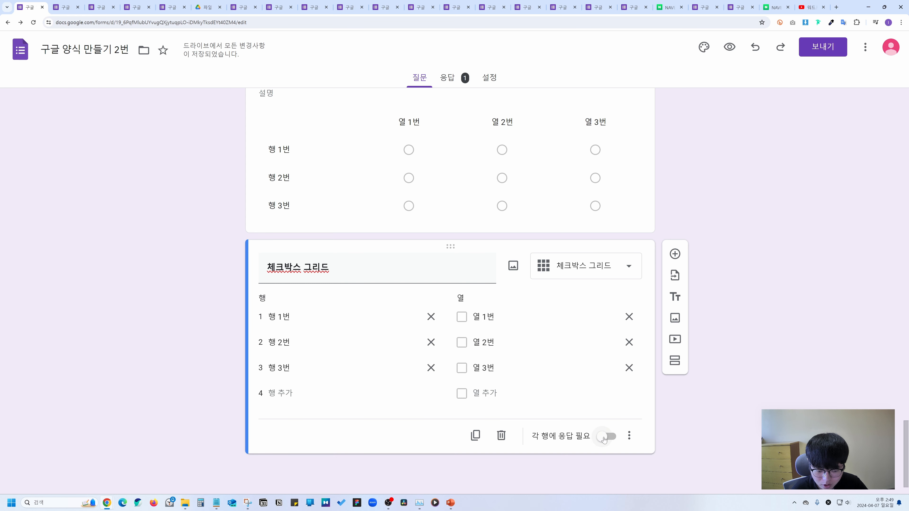
# Turn on 각 행에 응답 필요 and 설명 for the checkbox grid, then add a new question below it.
pyautogui.click(607, 436)
pyautogui.click(629, 436)
pyautogui.click(647, 404)
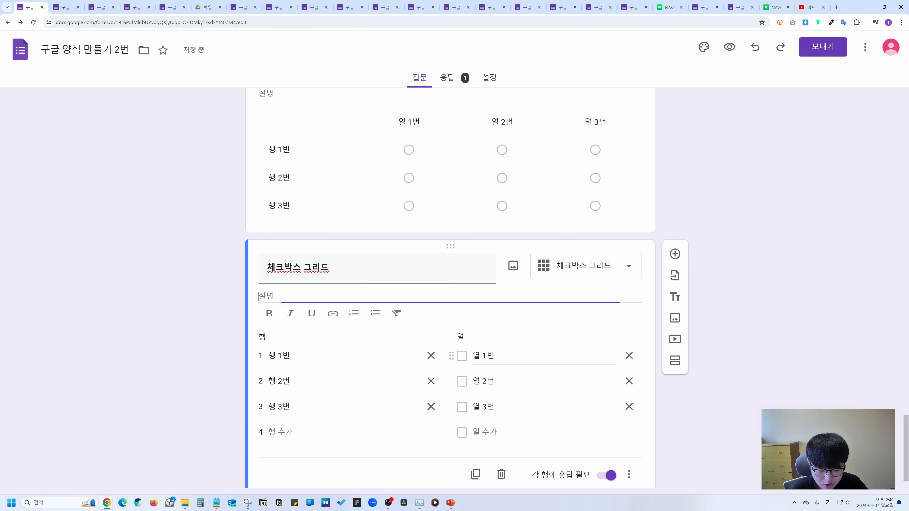
pyautogui.click(637, 437)
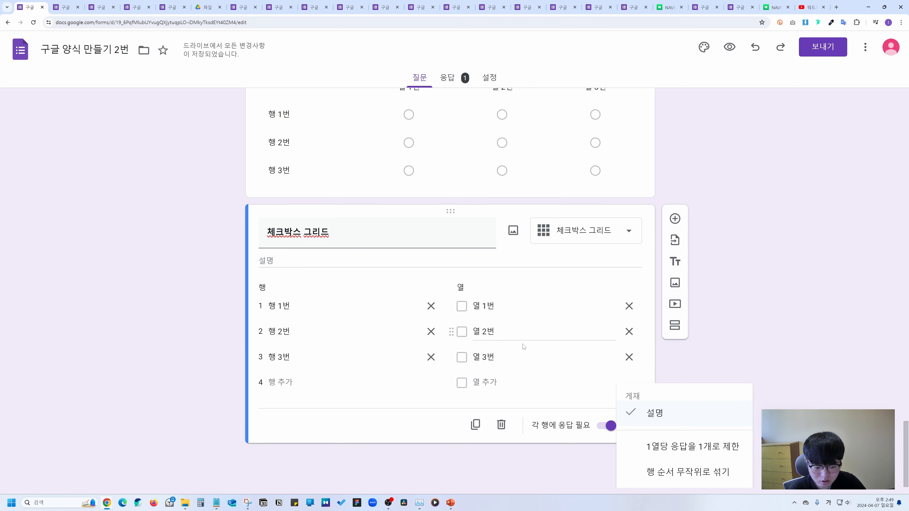
pyautogui.click(716, 335)
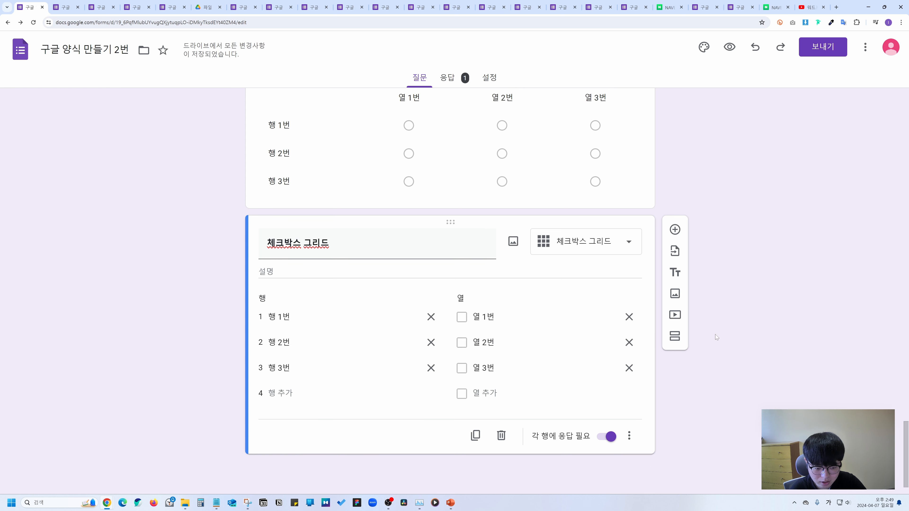
pyautogui.click(676, 231)
# Make the new question a 날짜 date question titled 날짜.
pyautogui.click(586, 414)
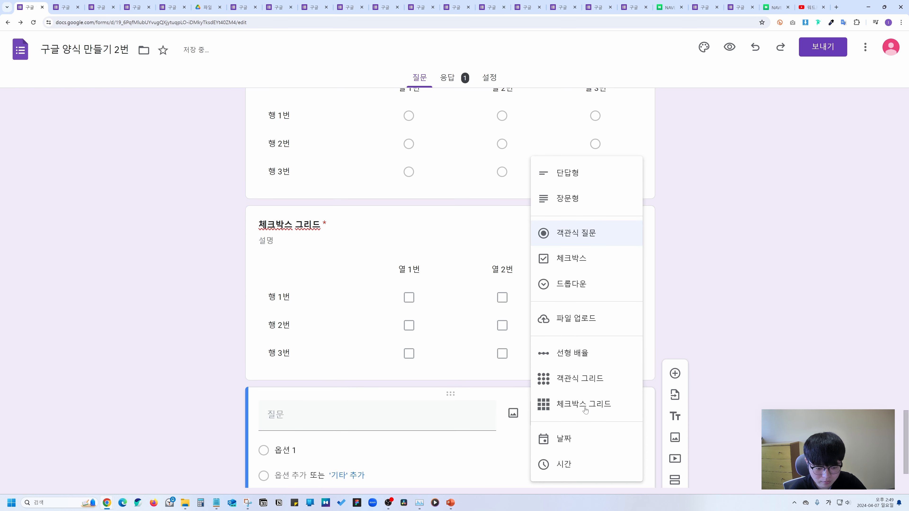
pyautogui.click(575, 441)
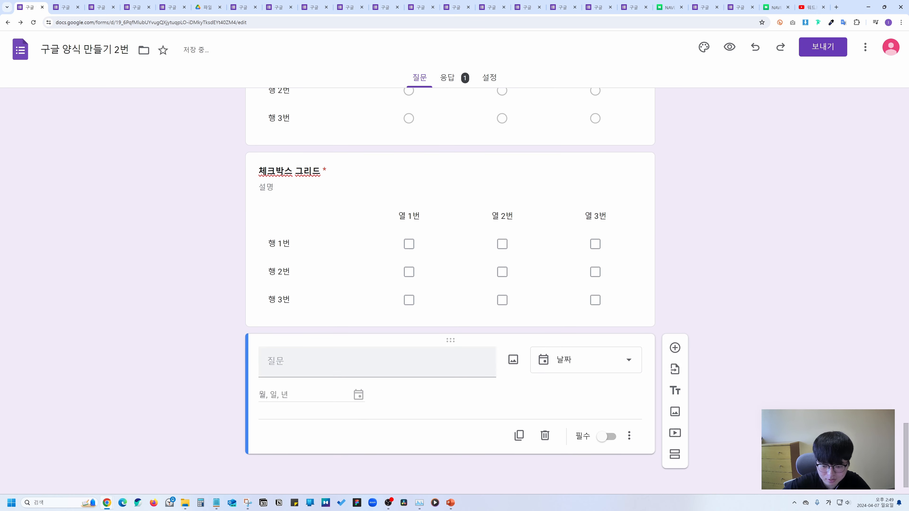
pyautogui.write('날짜')
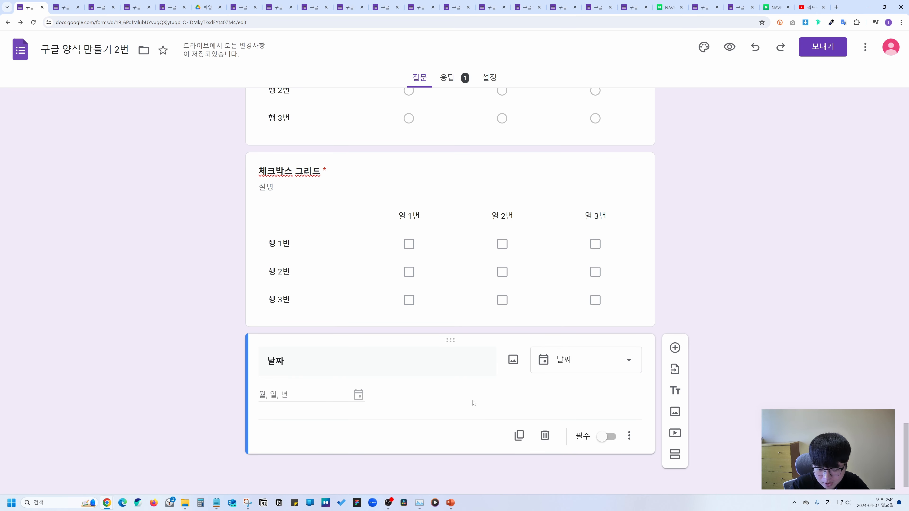
# Preview the form, enter the date 2024-04-05, then return to the editor.
pyautogui.click(730, 49)
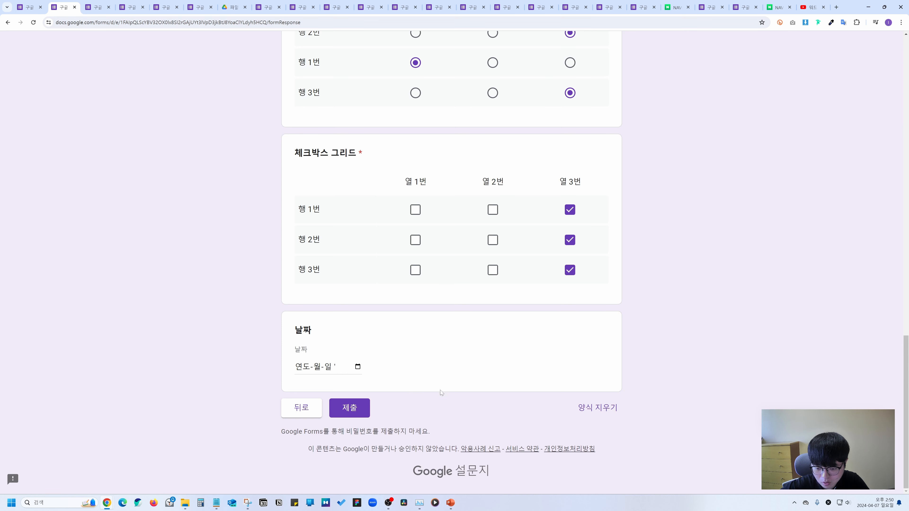
pyautogui.click(306, 368)
pyautogui.write('2024-월-일')
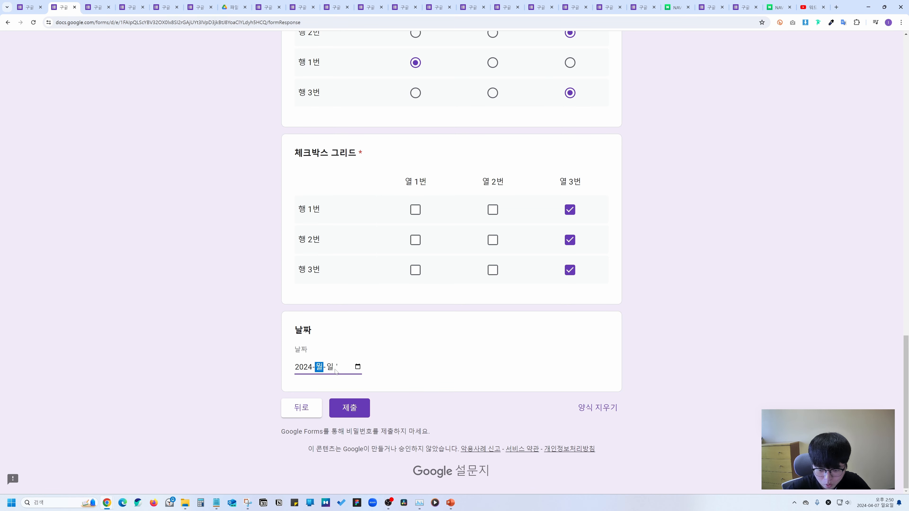
pyautogui.click(358, 367)
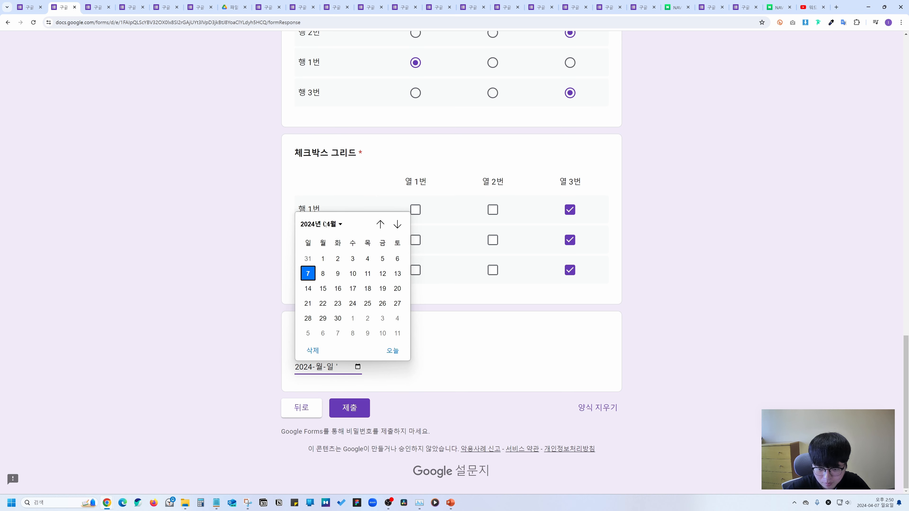
pyautogui.click(382, 259)
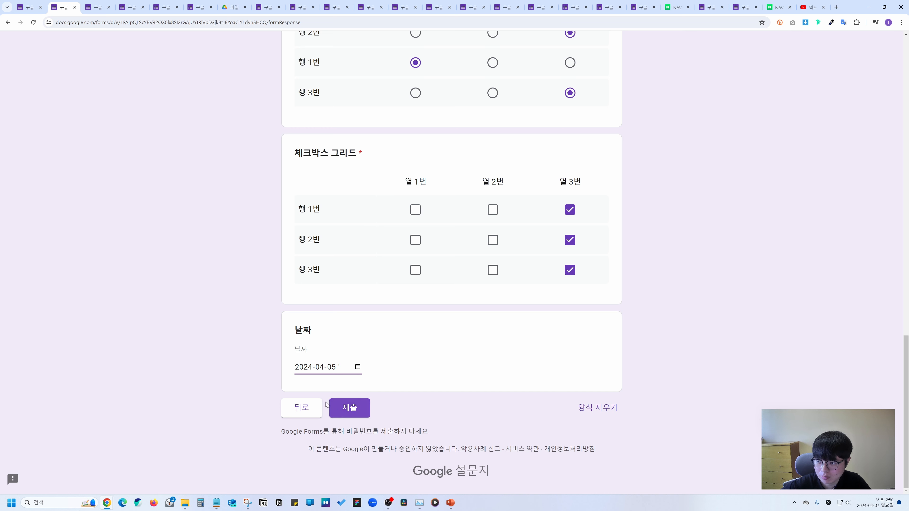
pyautogui.click(26, 7)
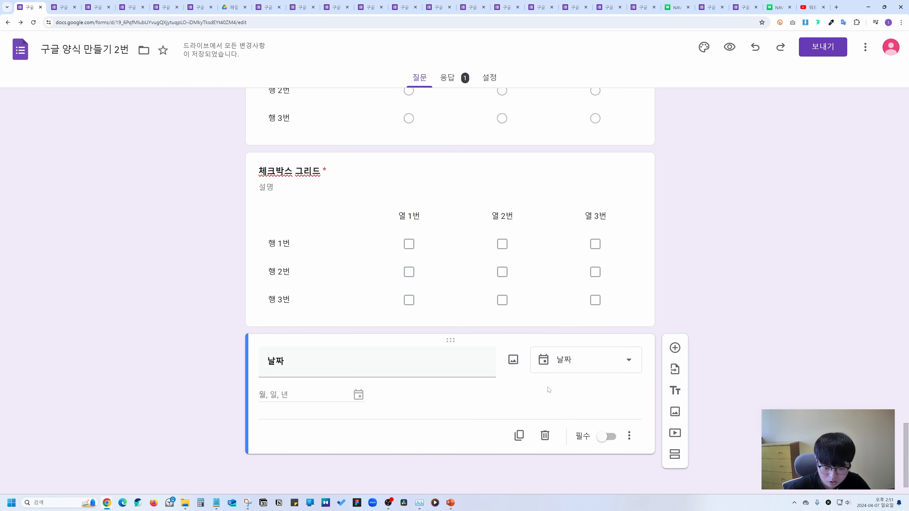
# Enable 설명 and 시간 포함 on the 날짜 question.
pyautogui.click(626, 436)
pyautogui.click(654, 417)
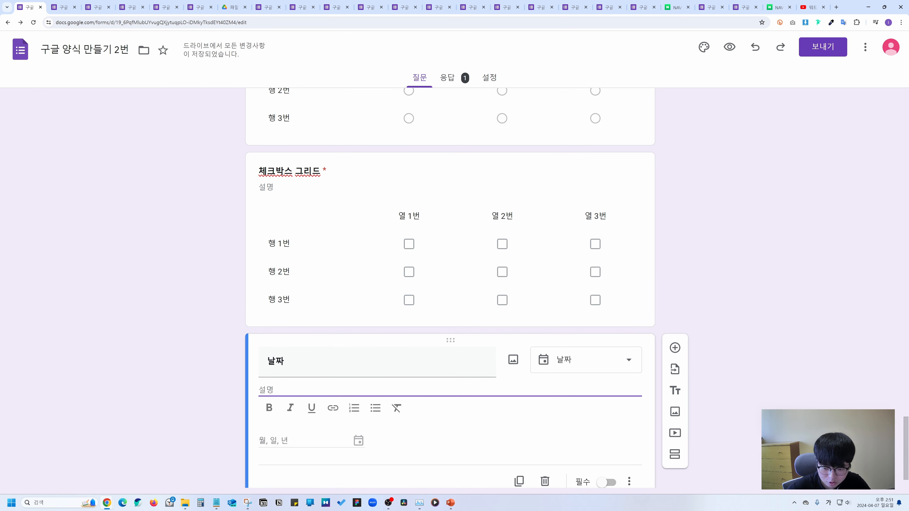
pyautogui.click(630, 439)
pyautogui.click(639, 452)
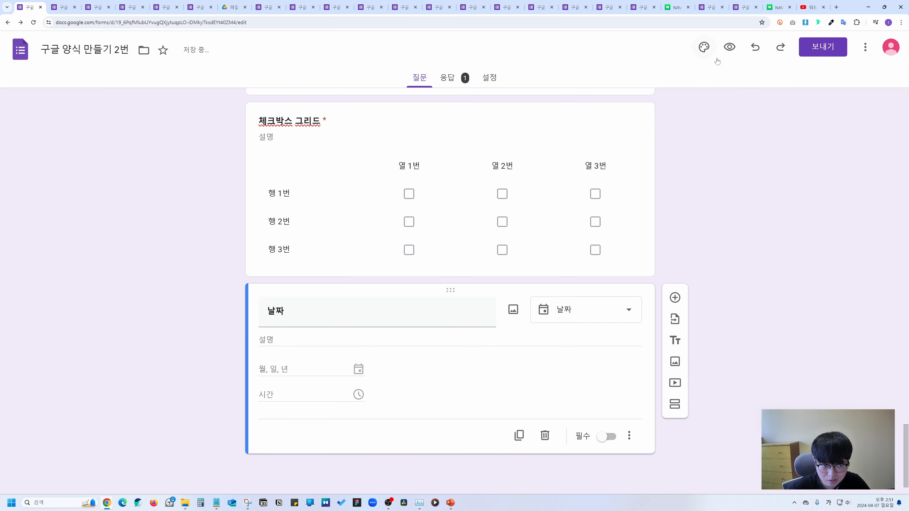
# Preview the form, enter the time 09:05 AM, then return to the editor.
pyautogui.click(730, 50)
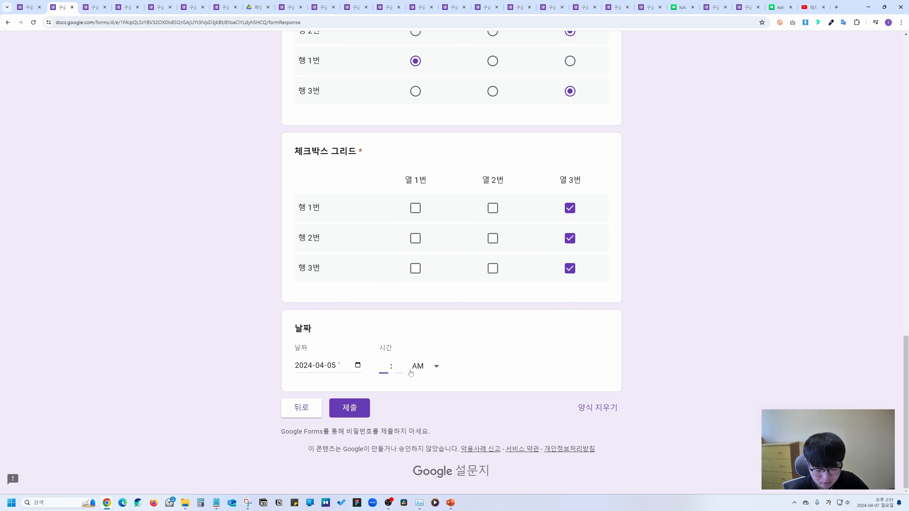
pyautogui.press('Tab')
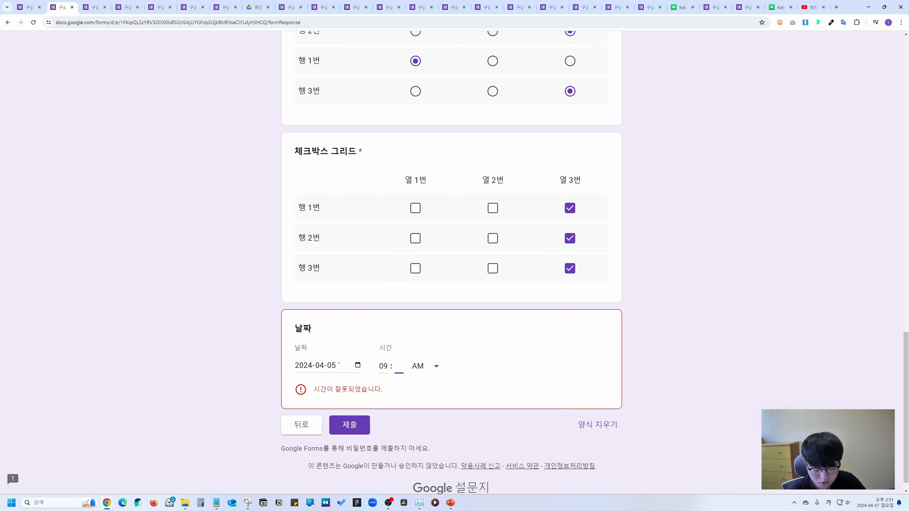
pyautogui.write('05')
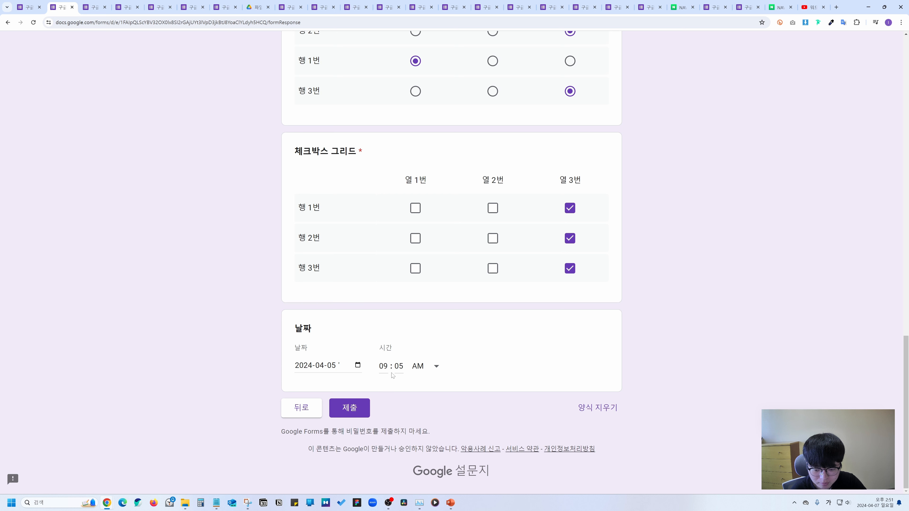
pyautogui.click(420, 369)
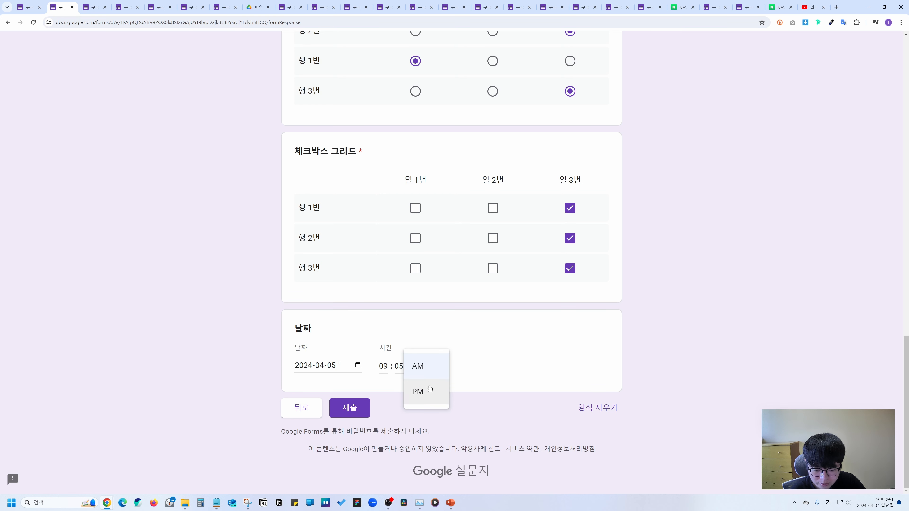
pyautogui.click(367, 334)
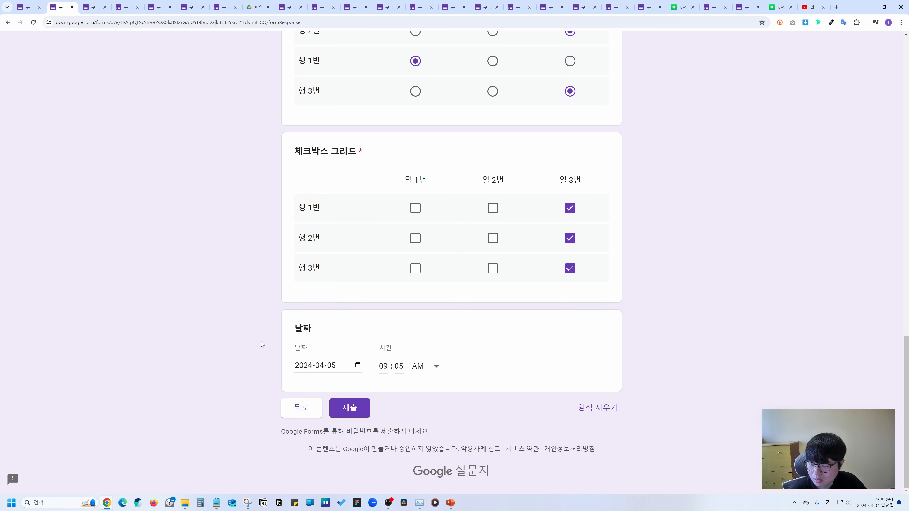
pyautogui.click(29, 7)
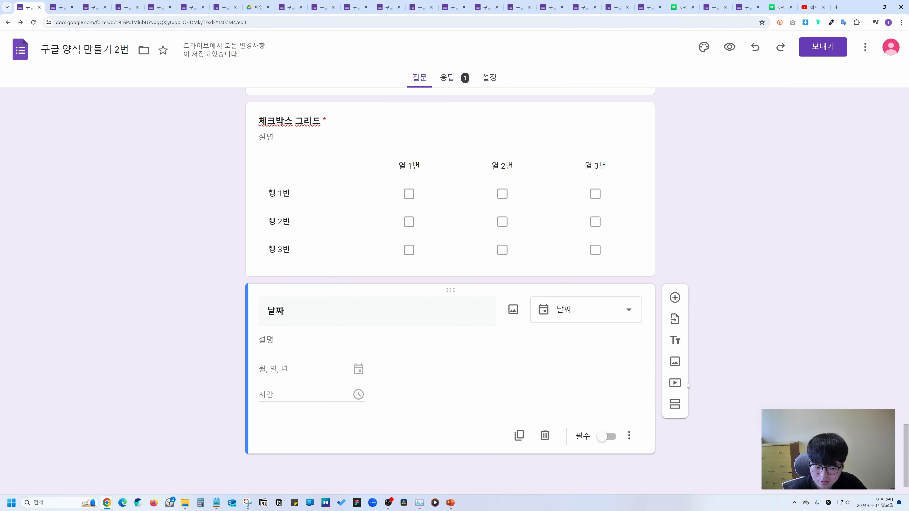
# Add a new 시간 time question below 날짜.
pyautogui.click(675, 297)
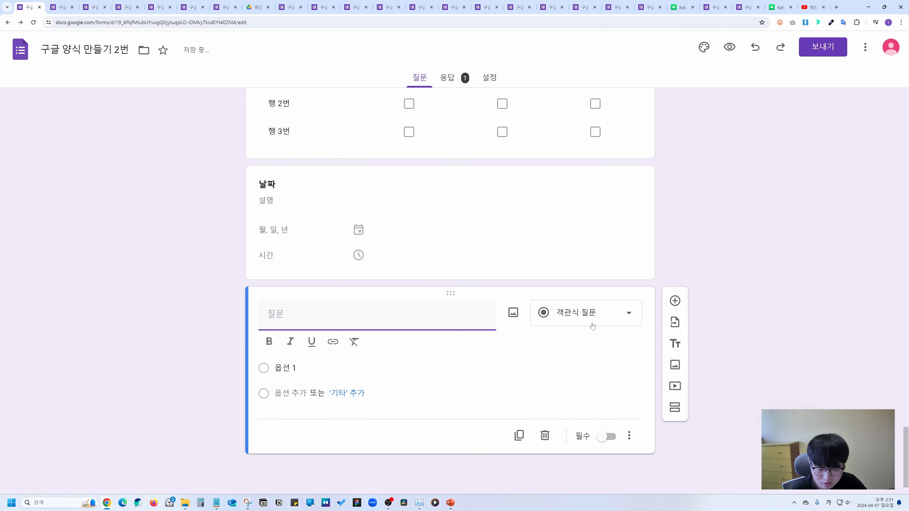
pyautogui.click(591, 326)
pyautogui.click(584, 462)
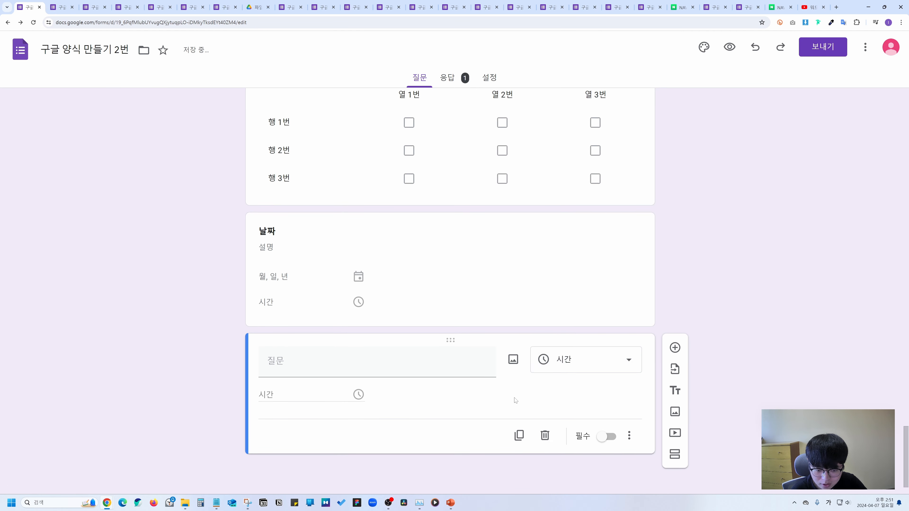
# Preview the form, answer the 시간 question with 09:05 AM, then return to the editor.
pyautogui.click(730, 46)
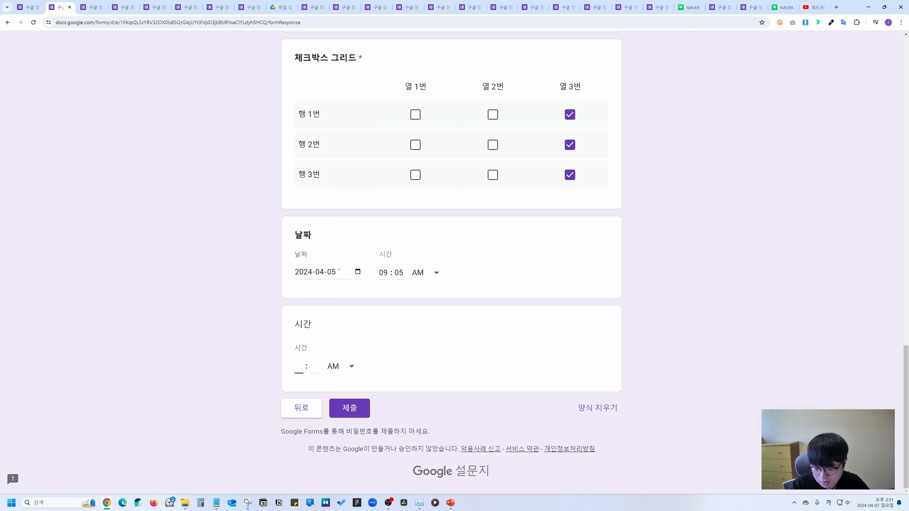
pyautogui.press('Tab')
pyautogui.write('05')
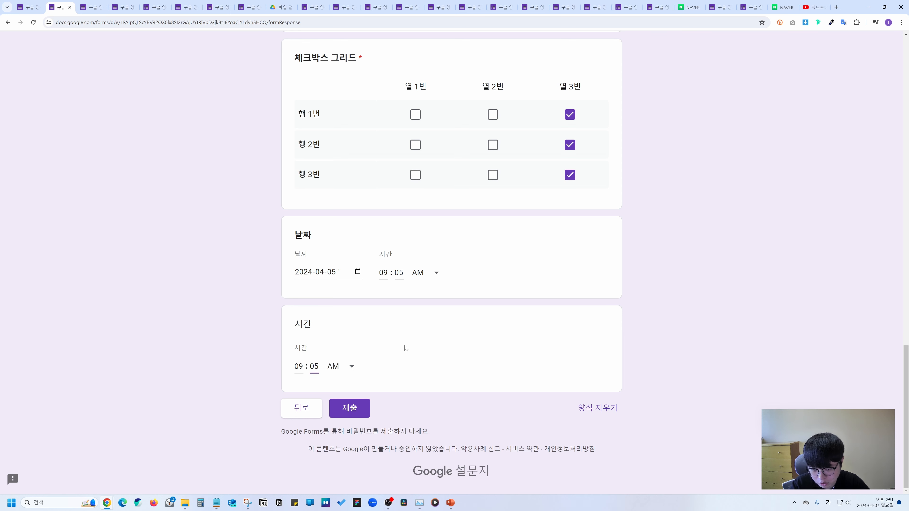
pyautogui.click(408, 346)
pyautogui.click(353, 365)
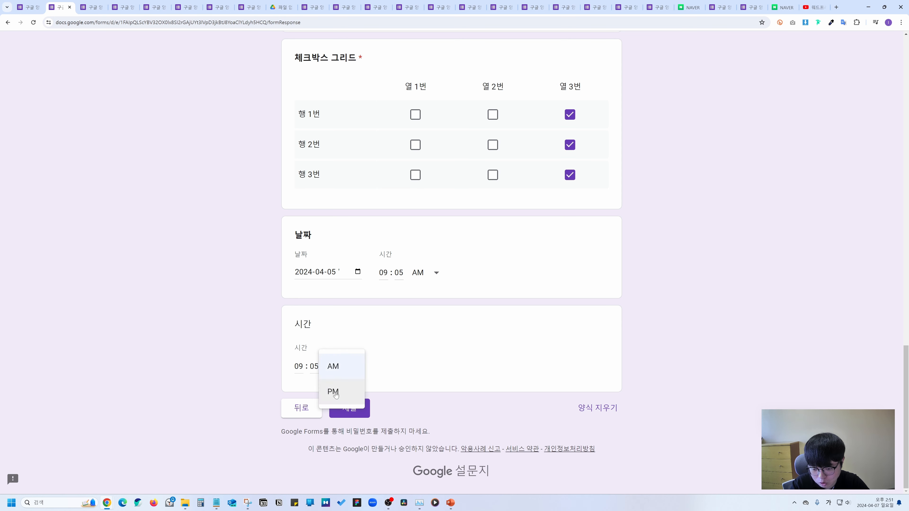
pyautogui.click(233, 294)
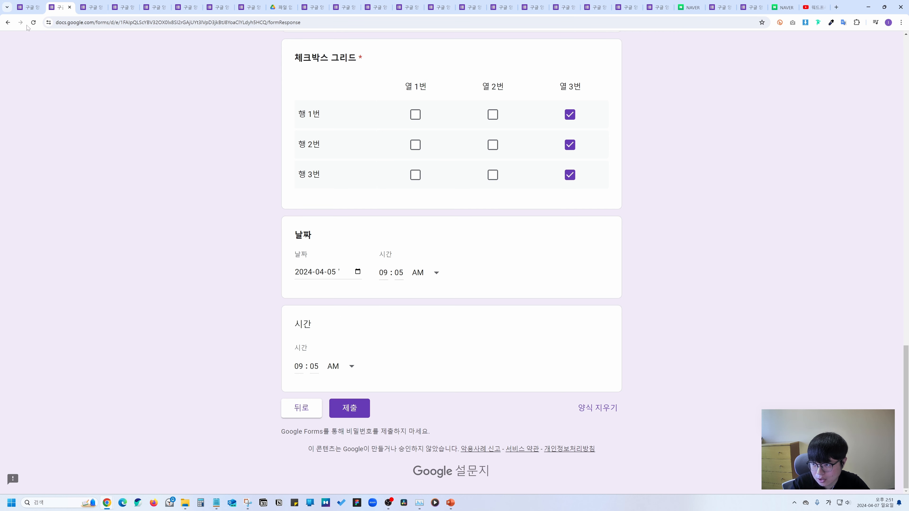
pyautogui.click(29, 7)
pyautogui.click(631, 436)
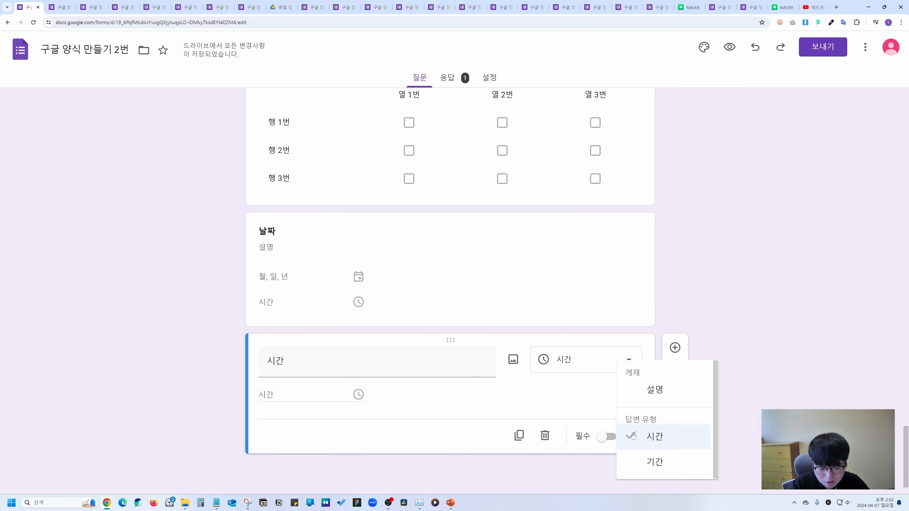
# Add 설명 to the 시간 question, try 기간, then switch it back to 시간.
pyautogui.click(654, 389)
pyautogui.click(632, 432)
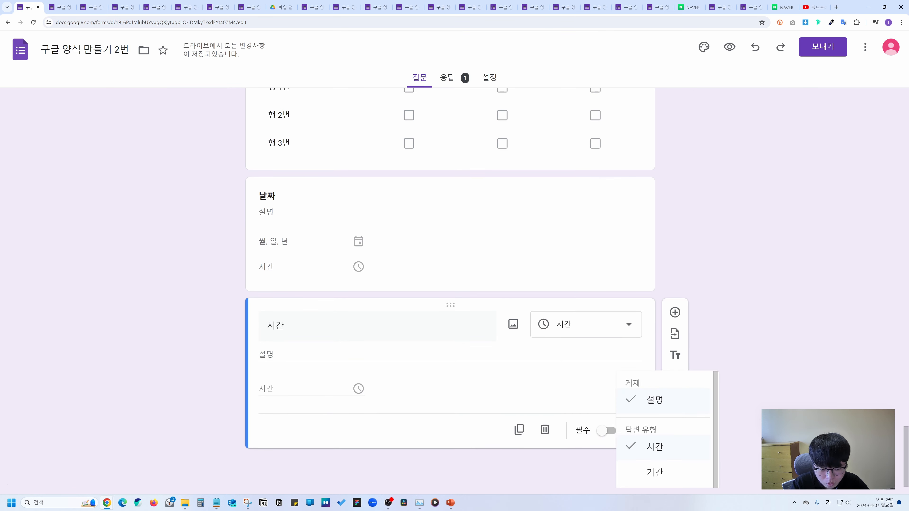
pyautogui.click(656, 466)
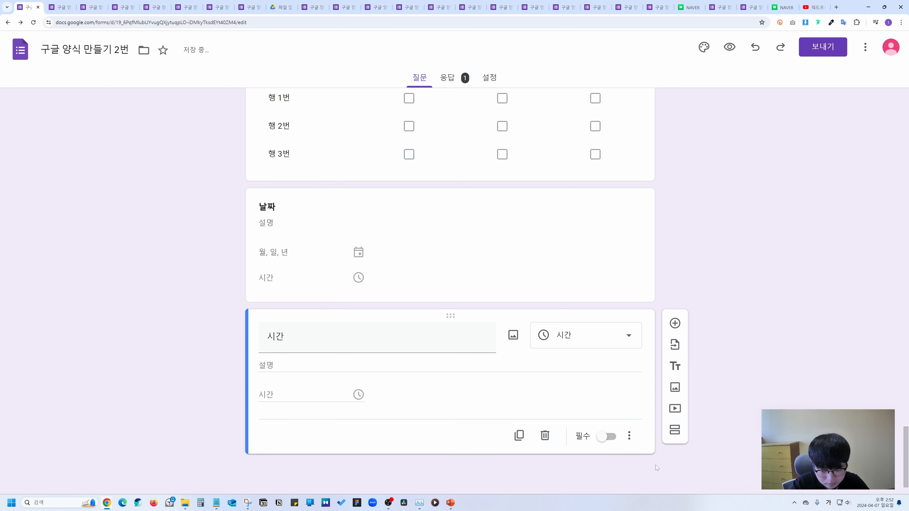
pyautogui.click(629, 435)
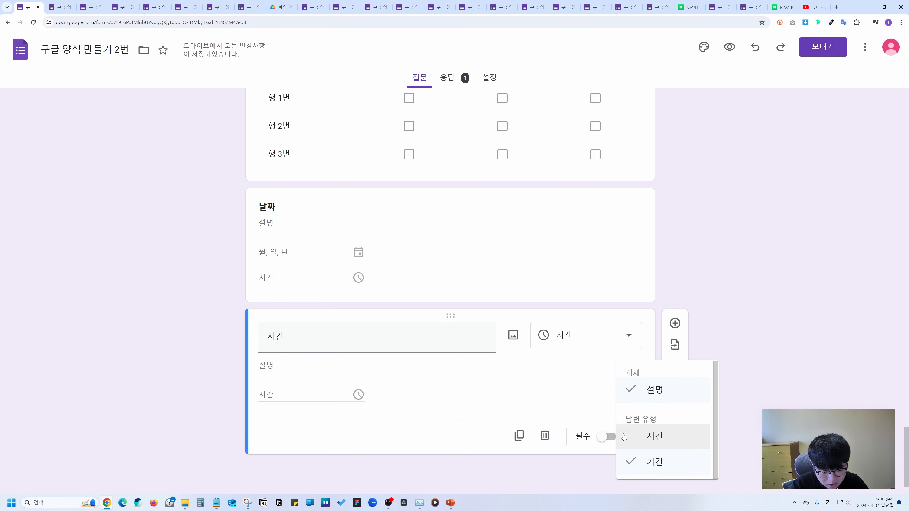
pyautogui.click(638, 462)
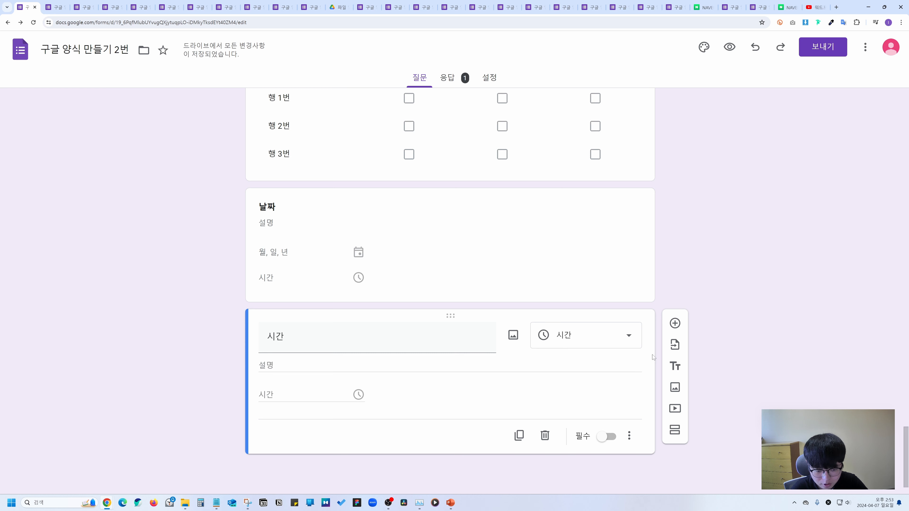
# Add a new question after 시간, keeping it as 객관식 질문.
pyautogui.click(675, 323)
pyautogui.click(620, 307)
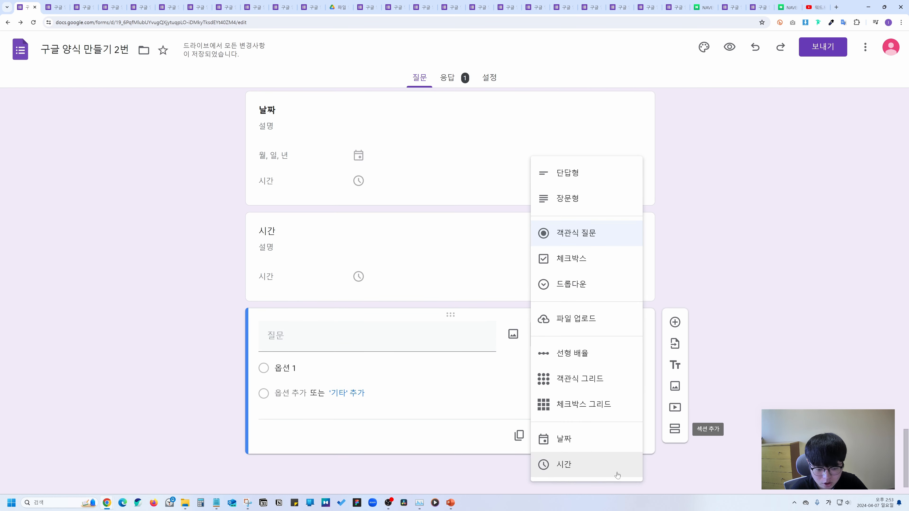
pyautogui.click(627, 486)
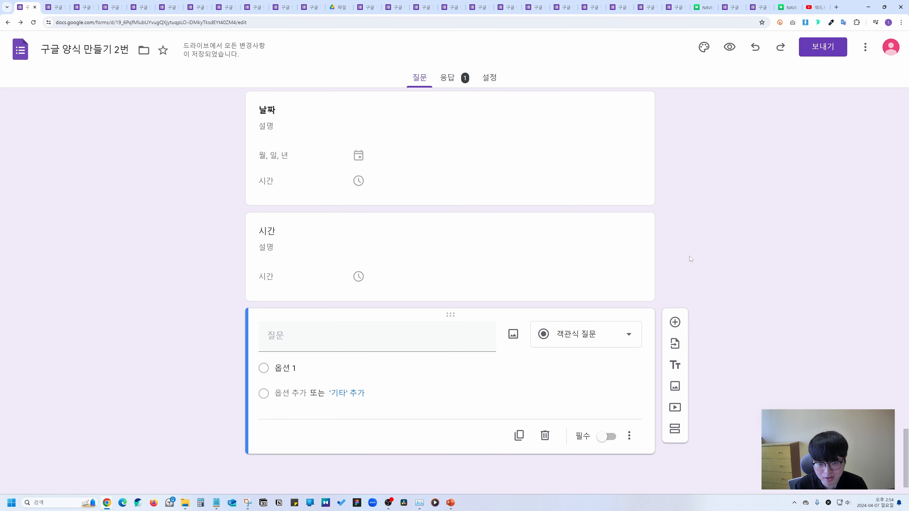
# Copy the form's share link from 보내기, then submit the test response on the live form.
pyautogui.click(823, 48)
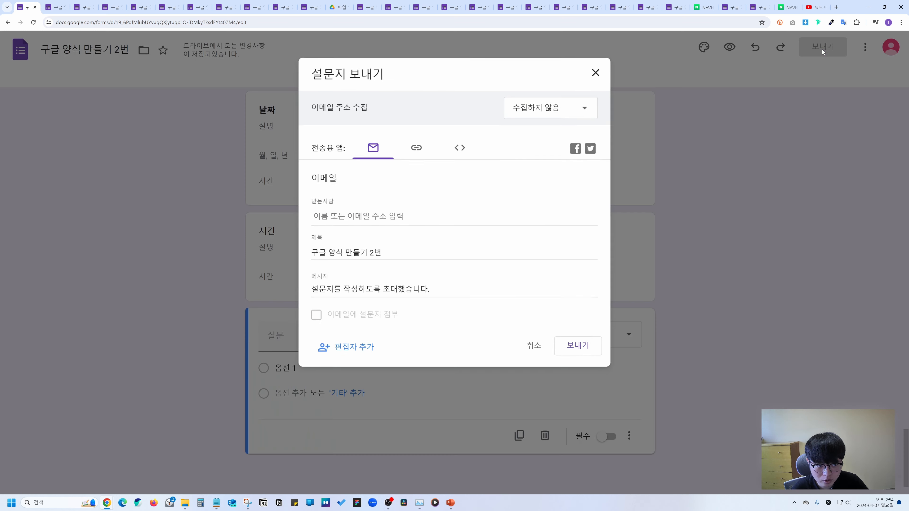
pyautogui.click(416, 147)
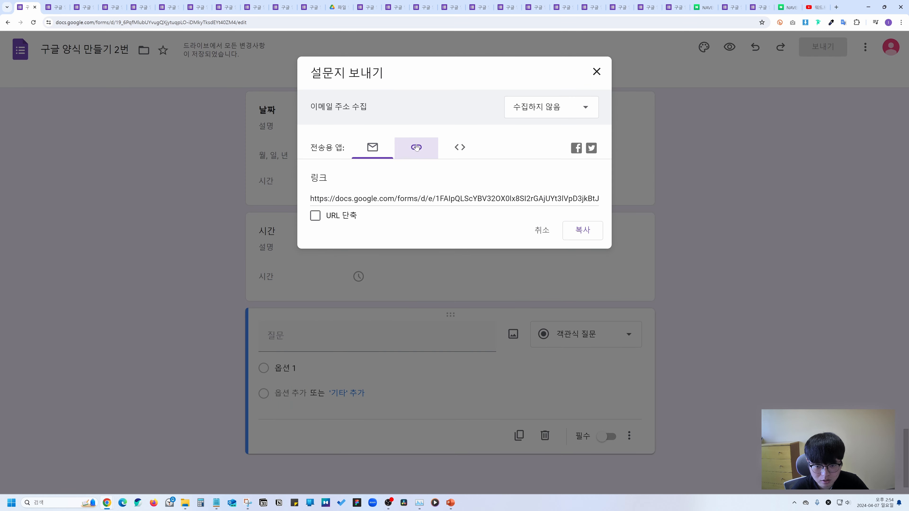
pyautogui.click(582, 230)
pyautogui.click(85, 7)
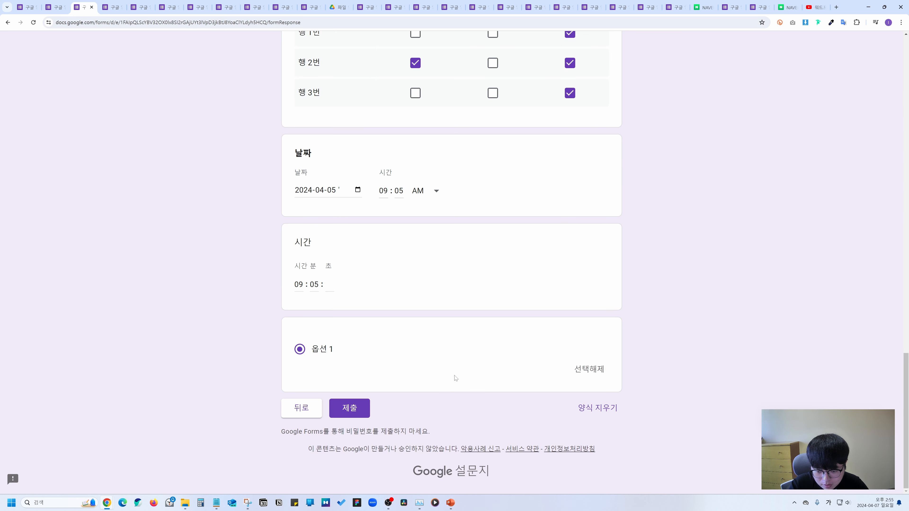
pyautogui.click(363, 412)
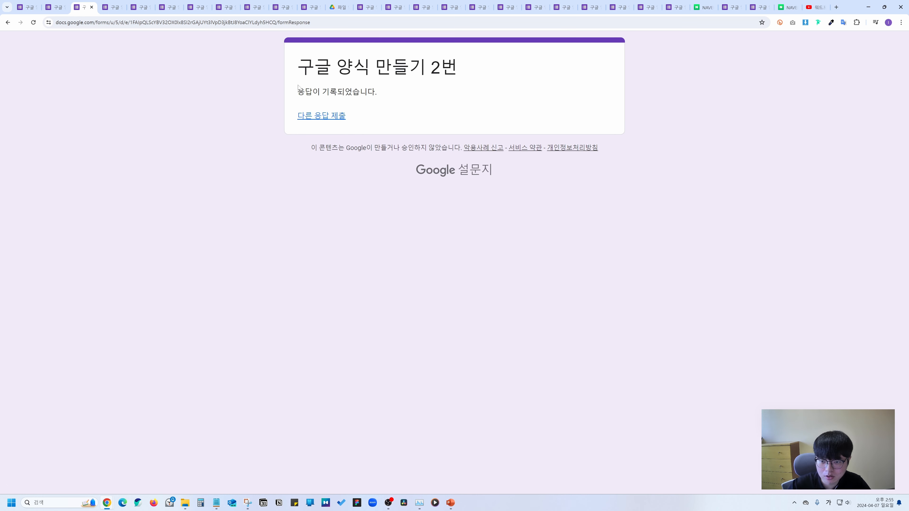
# Close the 설문지 보내기 window and scroll through the 응답 summary charts for the 2 responses.
pyautogui.click(25, 7)
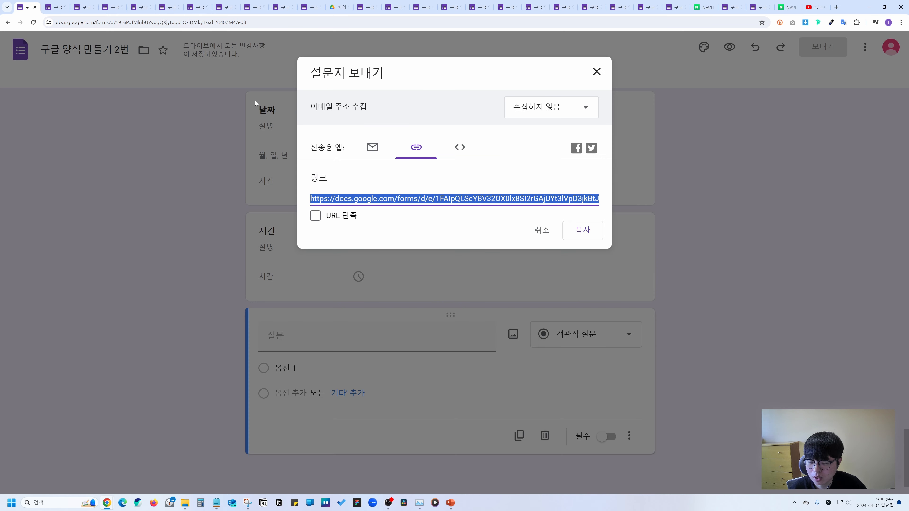
pyautogui.click(601, 73)
pyautogui.click(448, 77)
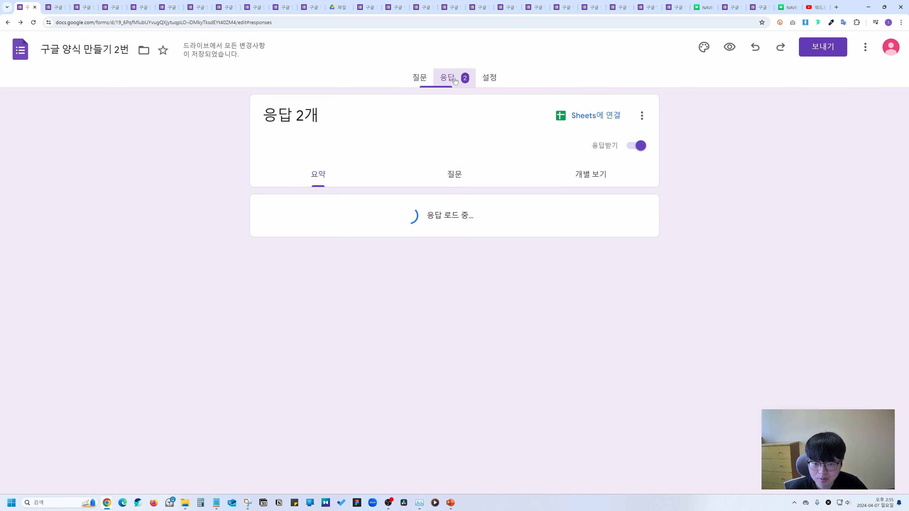
pyautogui.scroll(-3, 444, 203)
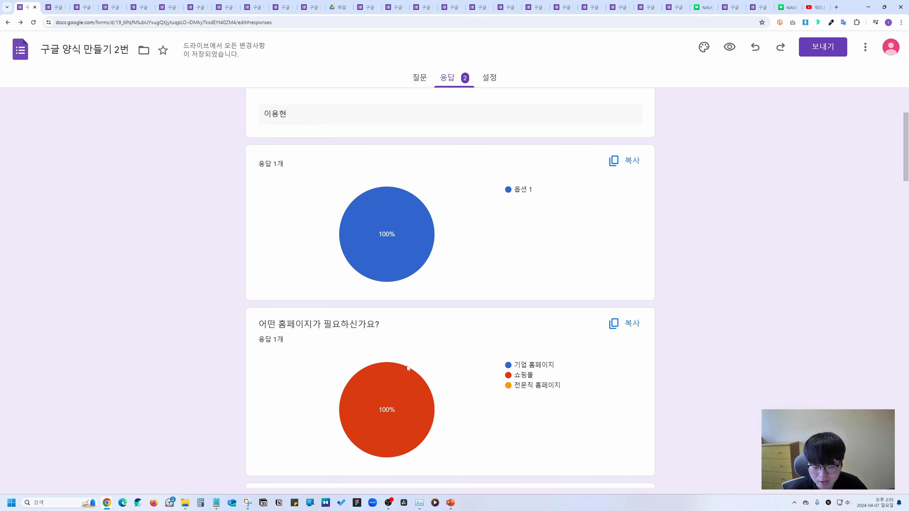
pyautogui.scroll(3, 407, 366)
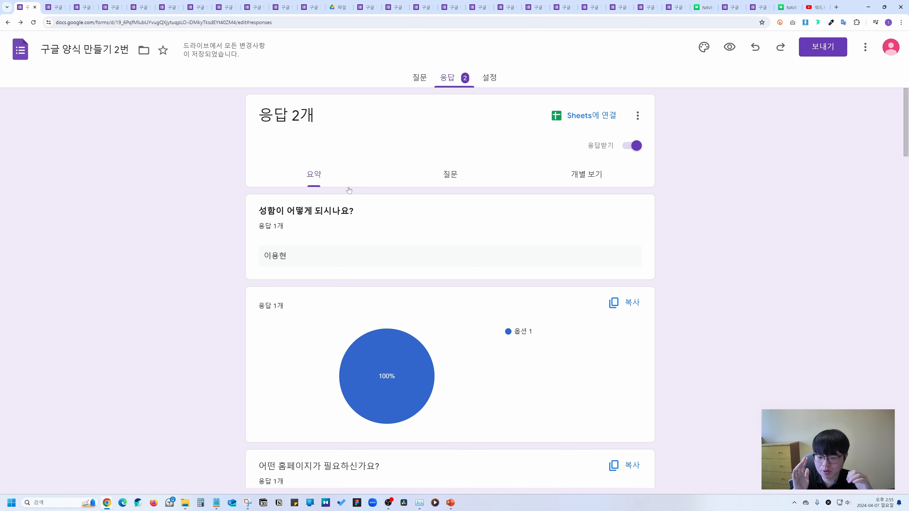
pyautogui.scroll(-10, 343, 246)
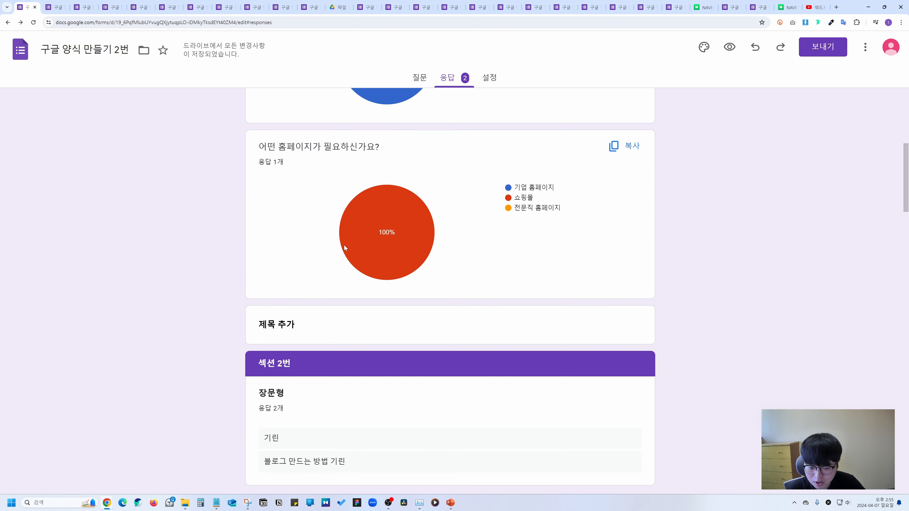
pyautogui.scroll(-6, 382, 282)
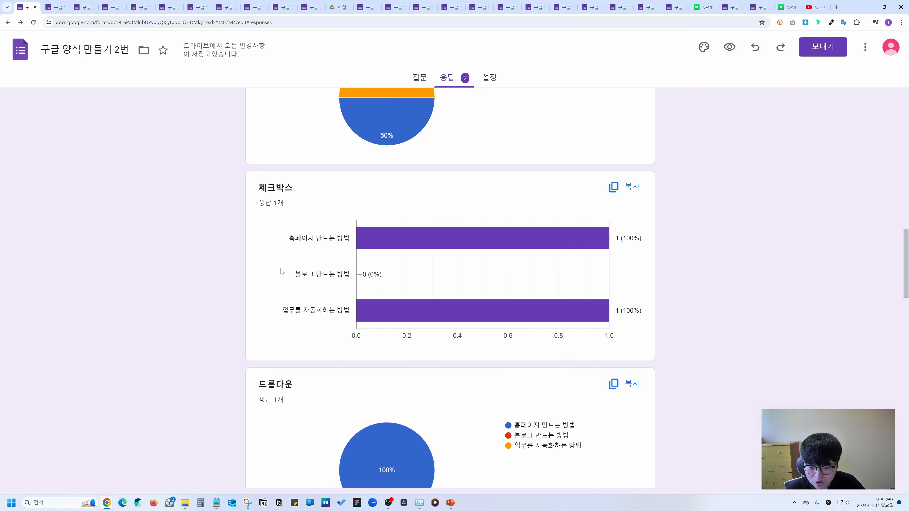
pyautogui.scroll(-6, 406, 273)
pyautogui.scroll(-5, 406, 273)
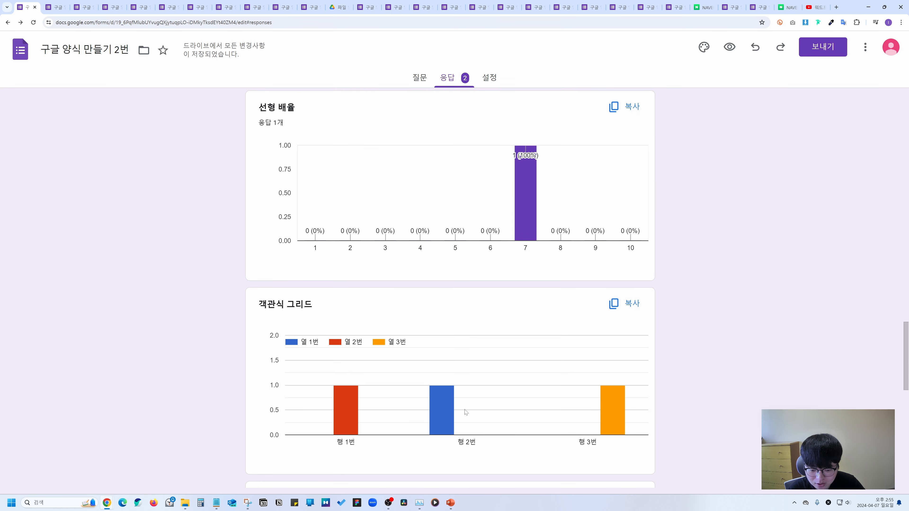
pyautogui.scroll(11, 482, 259)
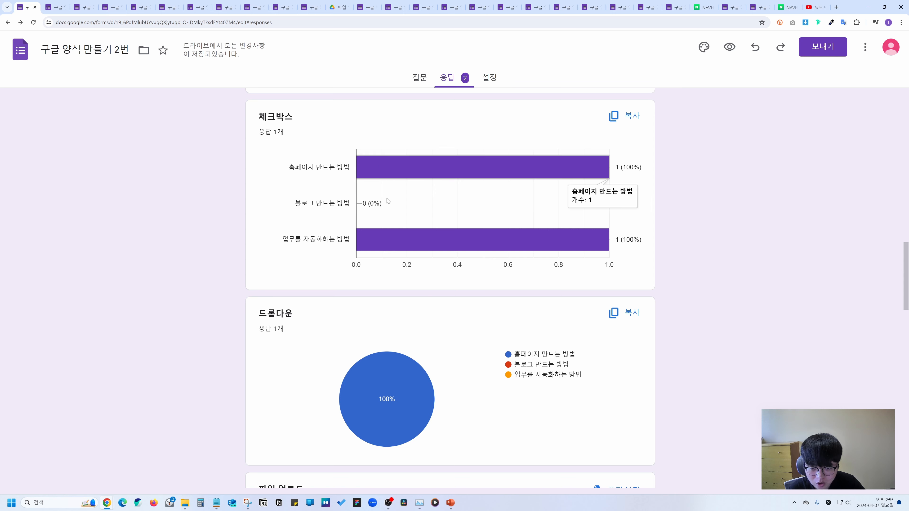
pyautogui.scroll(7, 397, 249)
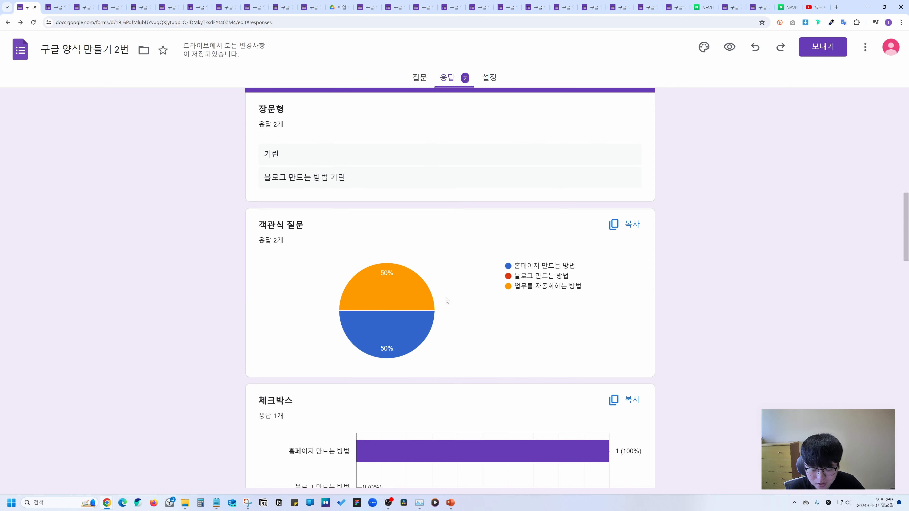
pyautogui.scroll(7, 452, 235)
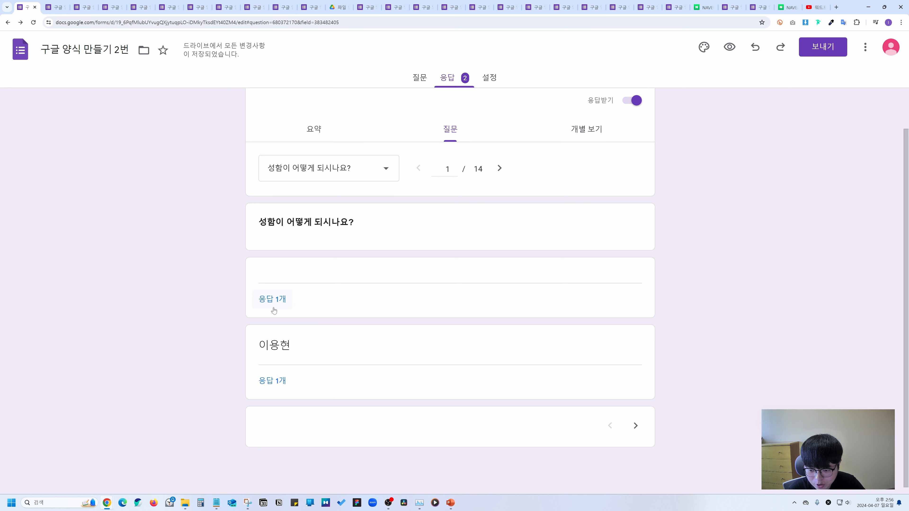
# Pick 장문형 in the question list to view its two answers.
pyautogui.click(312, 173)
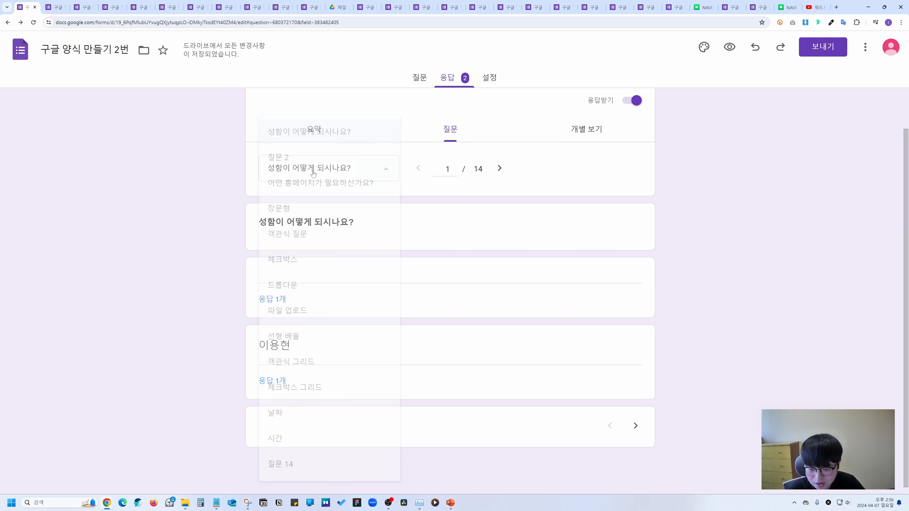
pyautogui.click(286, 211)
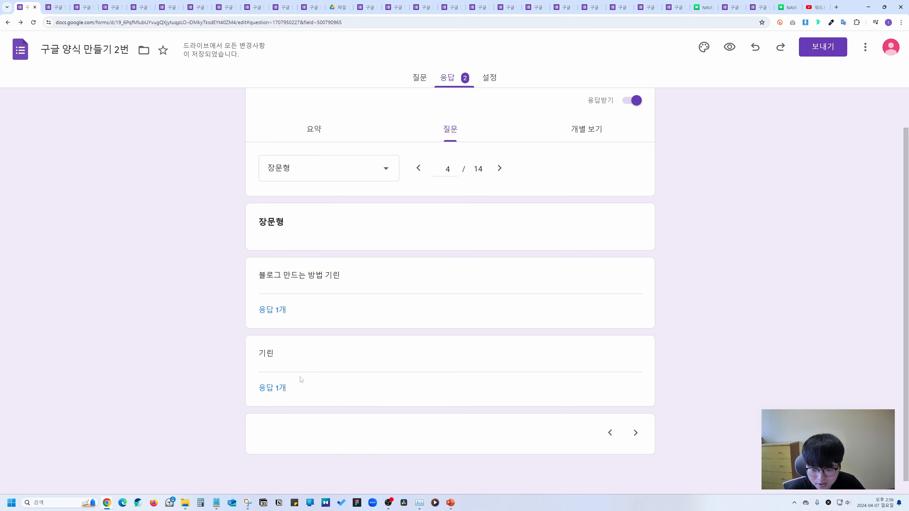
pyautogui.scroll(-1, 303, 381)
# Switch the Responses tab to the Individual view and look over the first response.
pyautogui.click(589, 130)
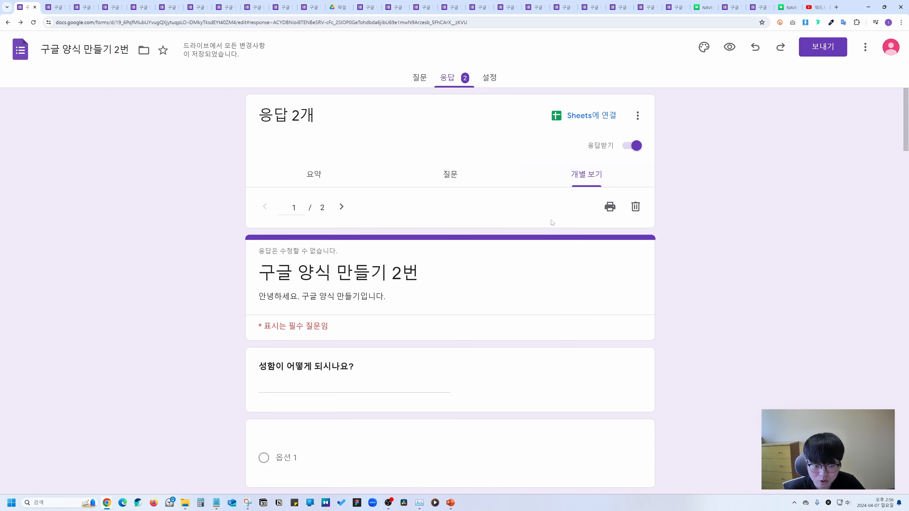
pyautogui.scroll(-5, 504, 257)
pyautogui.scroll(5, 572, 215)
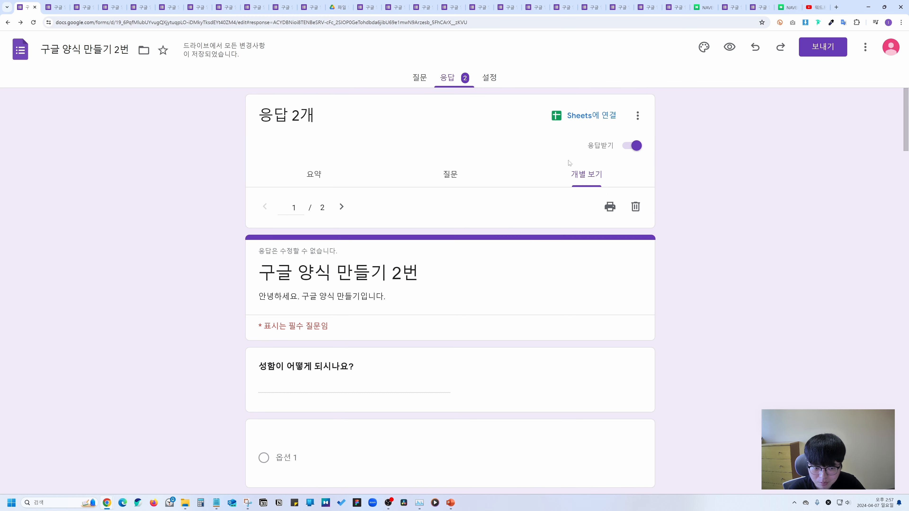
pyautogui.scroll(-10, 345, 230)
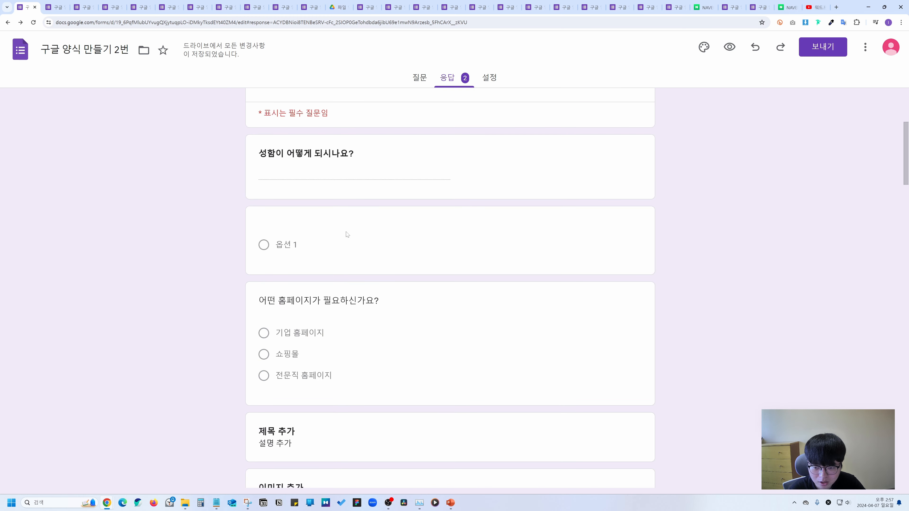
pyautogui.scroll(-15, 346, 230)
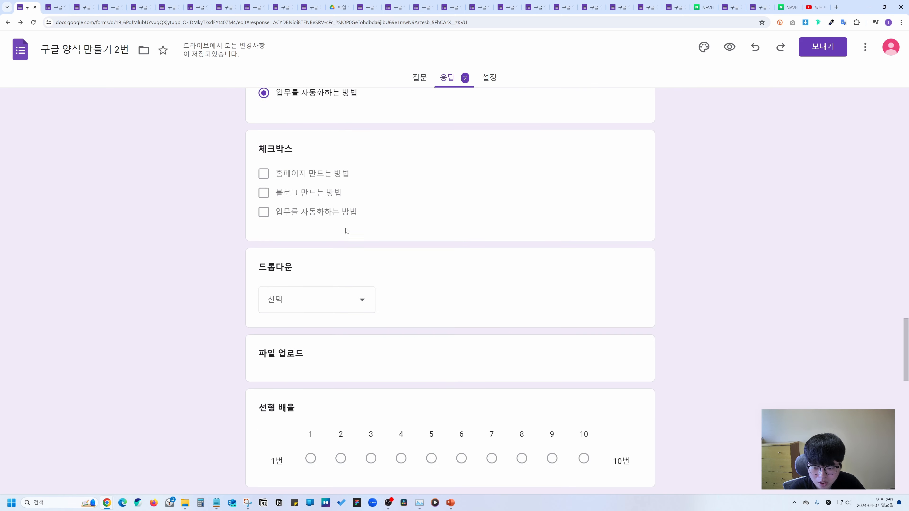
pyautogui.scroll(20, 348, 218)
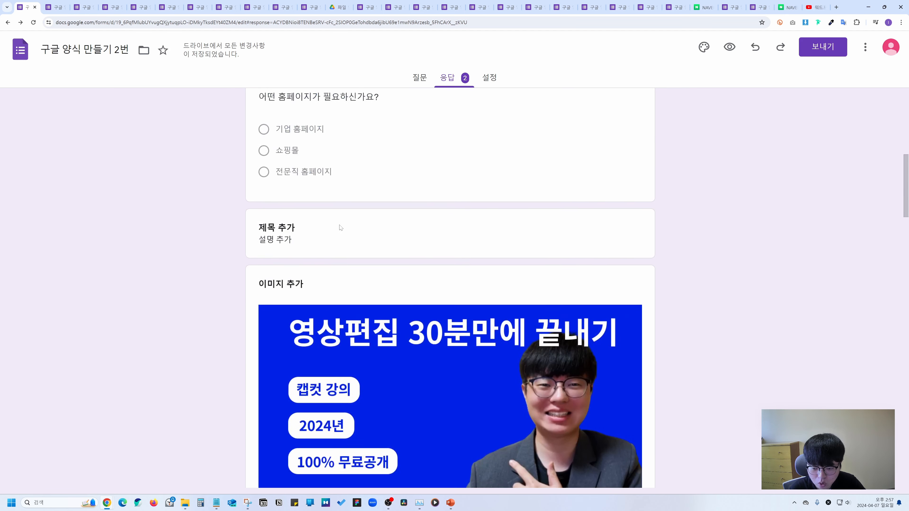
# Advance to response 2 of 2 and scroll through its answers.
pyautogui.click(341, 221)
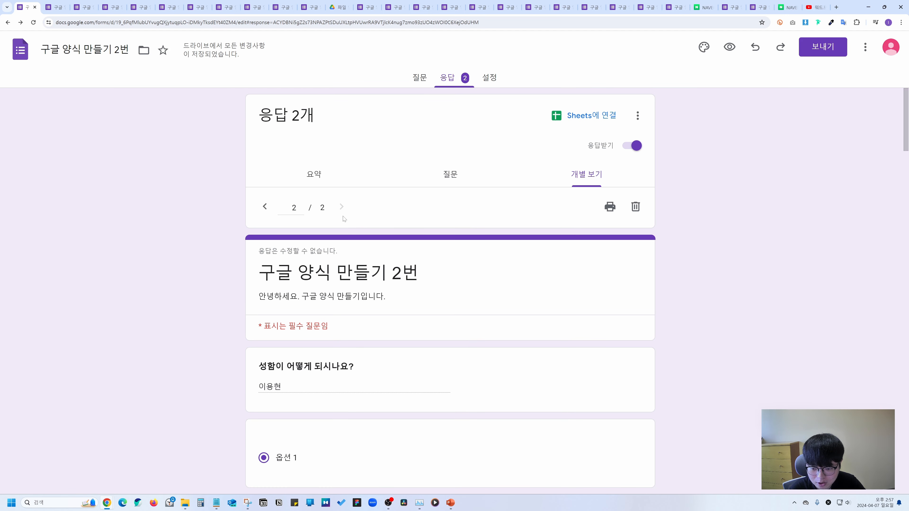
pyautogui.scroll(-5, 358, 243)
pyautogui.scroll(-4, 367, 258)
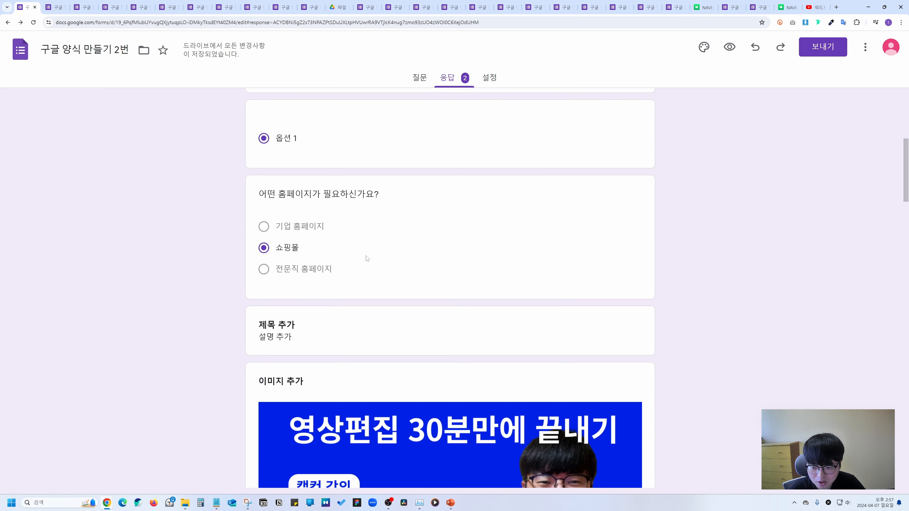
pyautogui.scroll(-15, 341, 297)
pyautogui.scroll(-20, 332, 288)
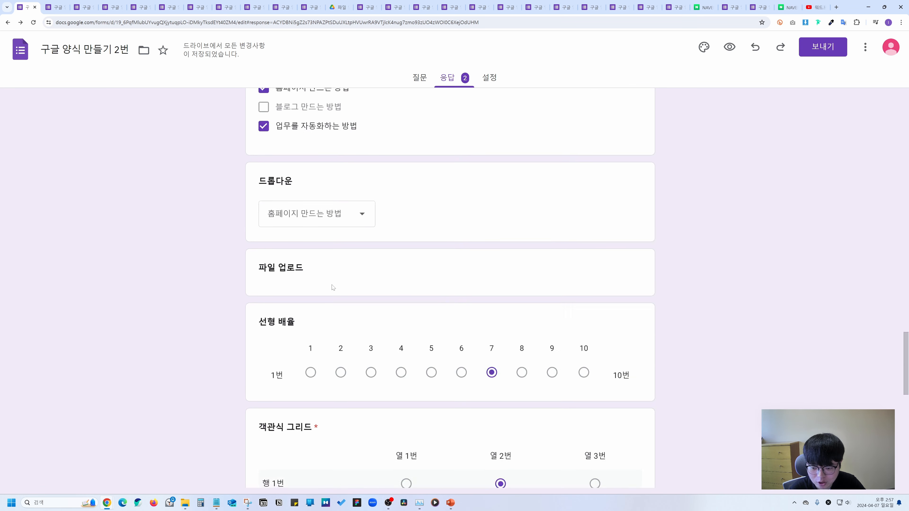
pyautogui.scroll(20, 335, 292)
pyautogui.scroll(20, 336, 286)
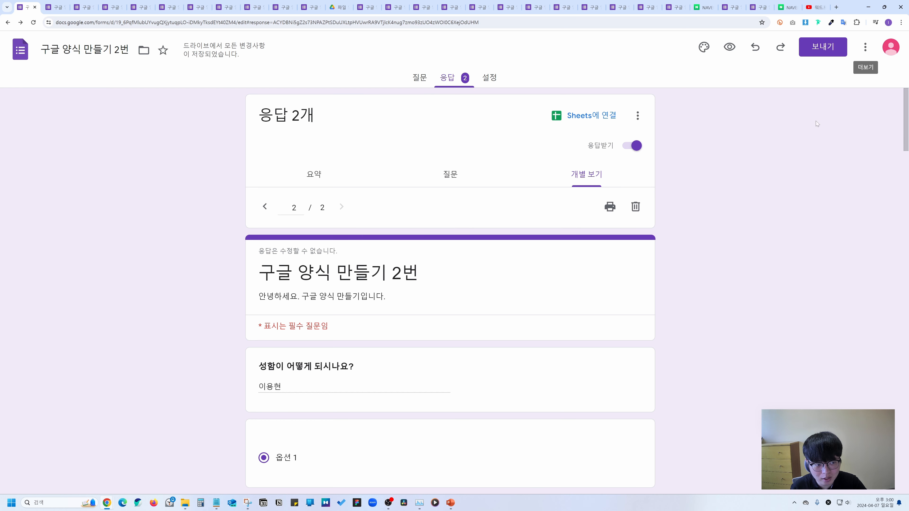
pyautogui.click(638, 116)
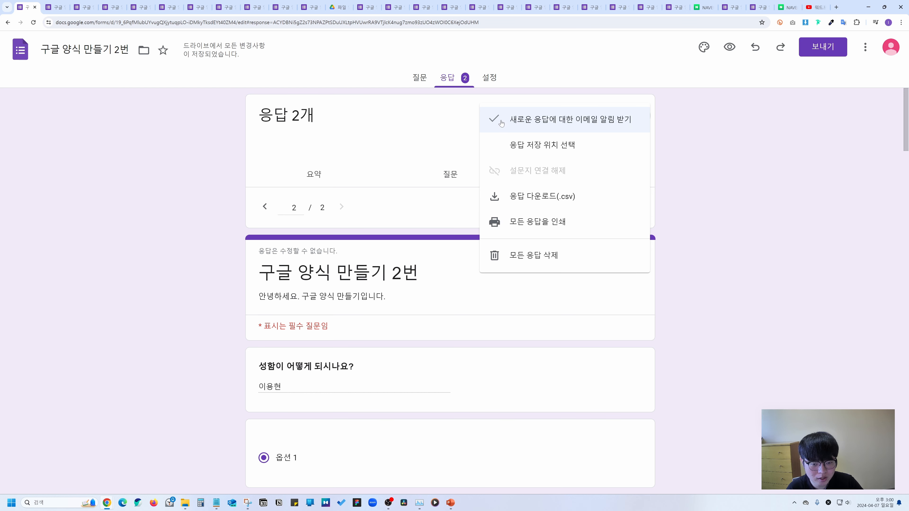
pyautogui.click(506, 146)
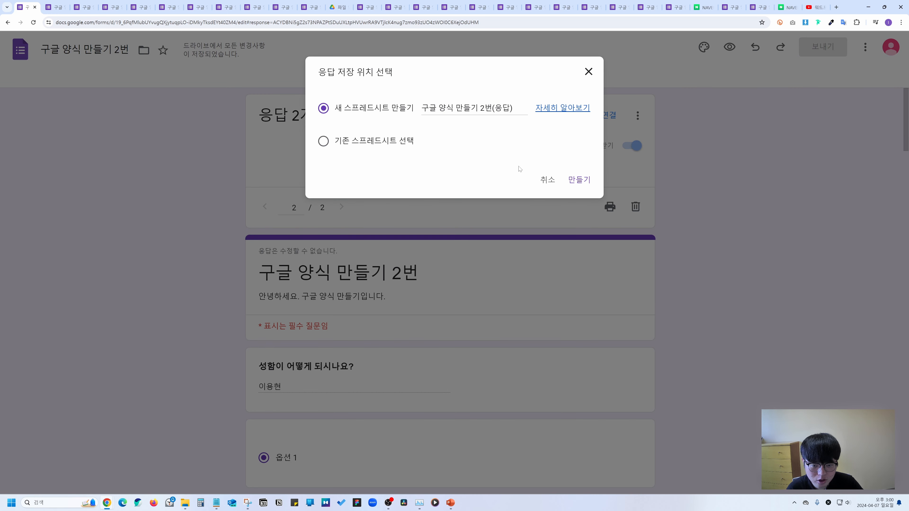
pyautogui.click(547, 180)
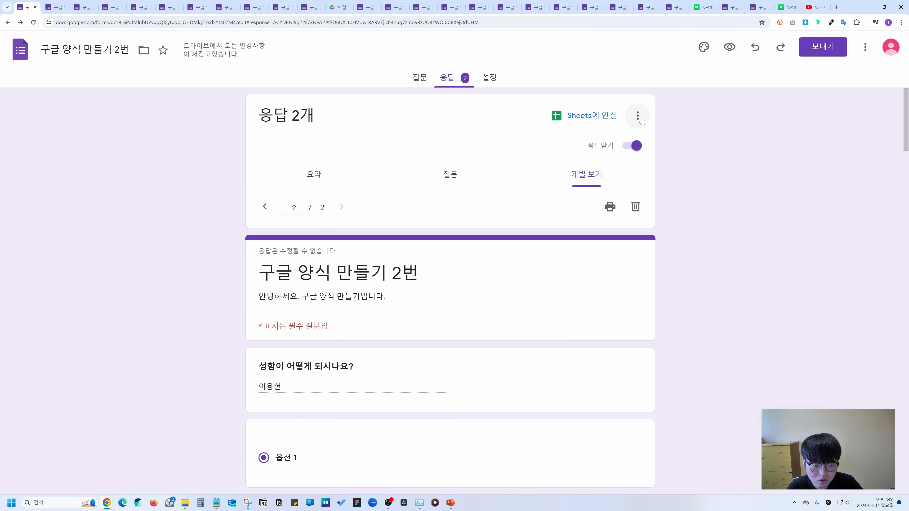
pyautogui.click(638, 117)
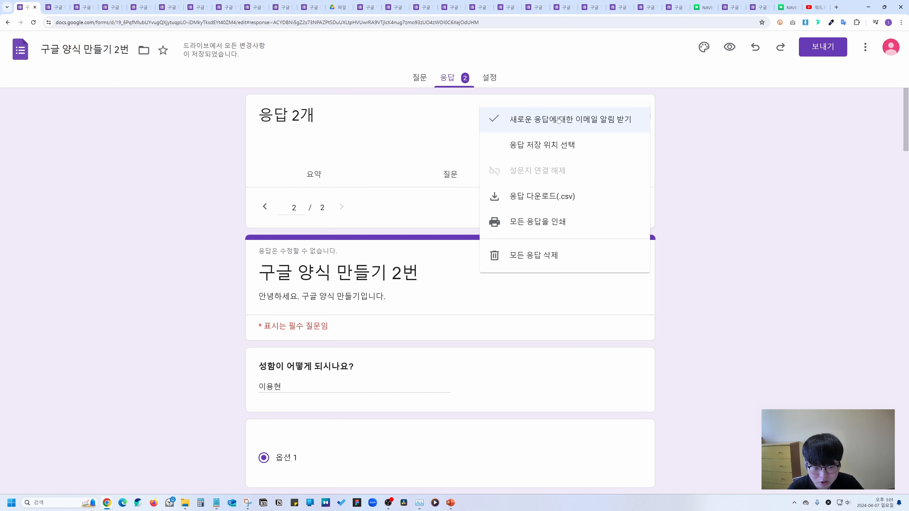
pyautogui.click(738, 145)
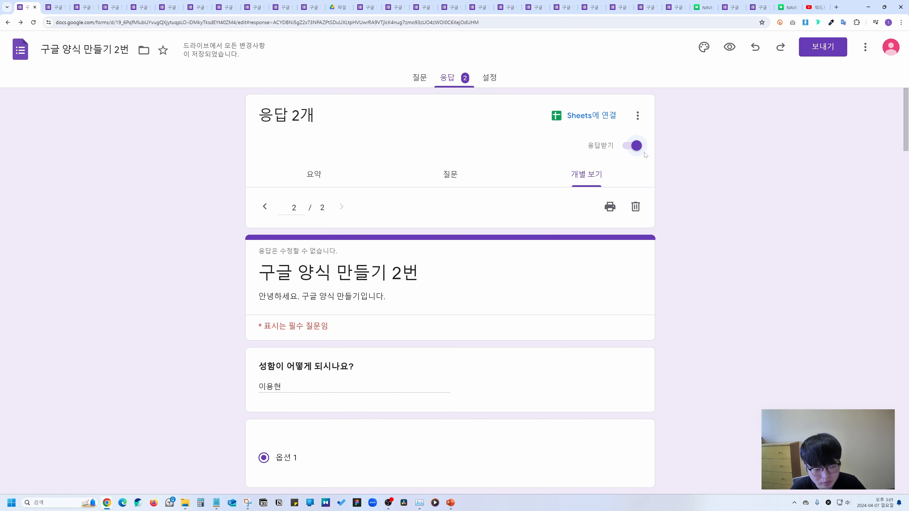
# Turn 응답받기 off and back on so responses stay open, then go to 설정.
pyautogui.click(633, 147)
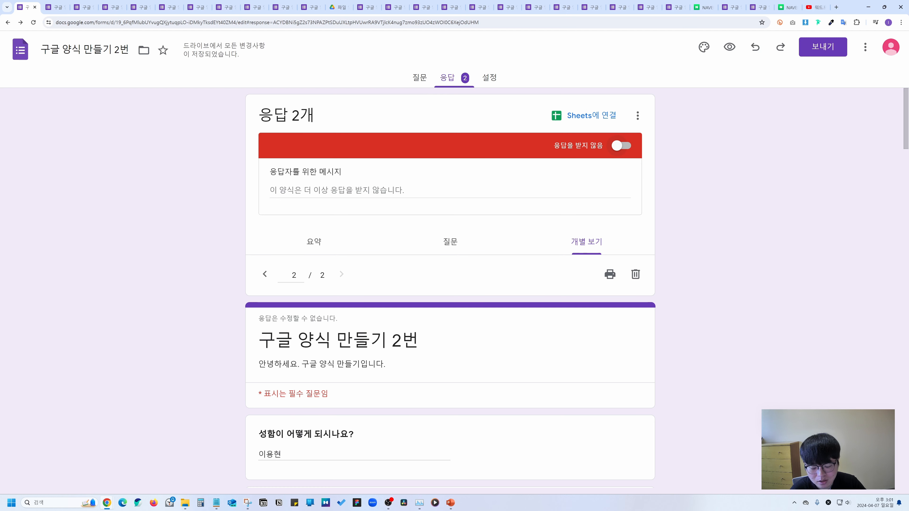
pyautogui.click(265, 191)
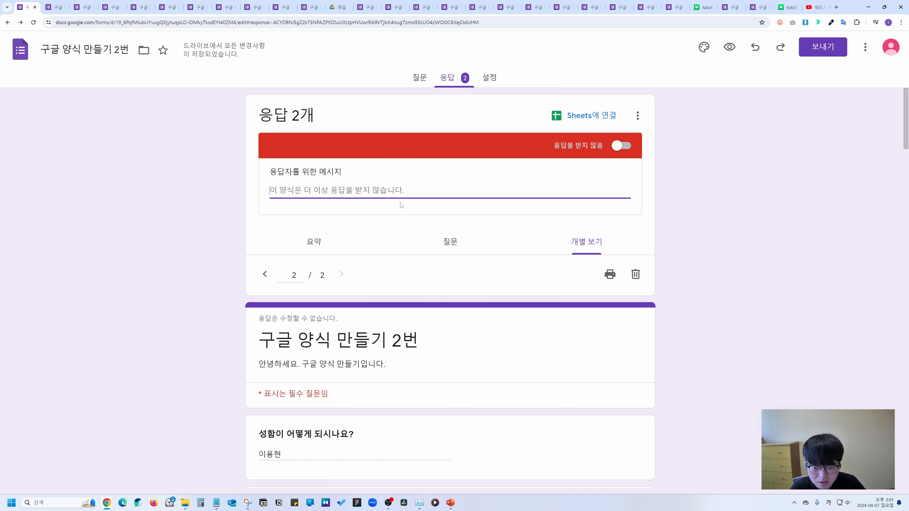
pyautogui.click(622, 146)
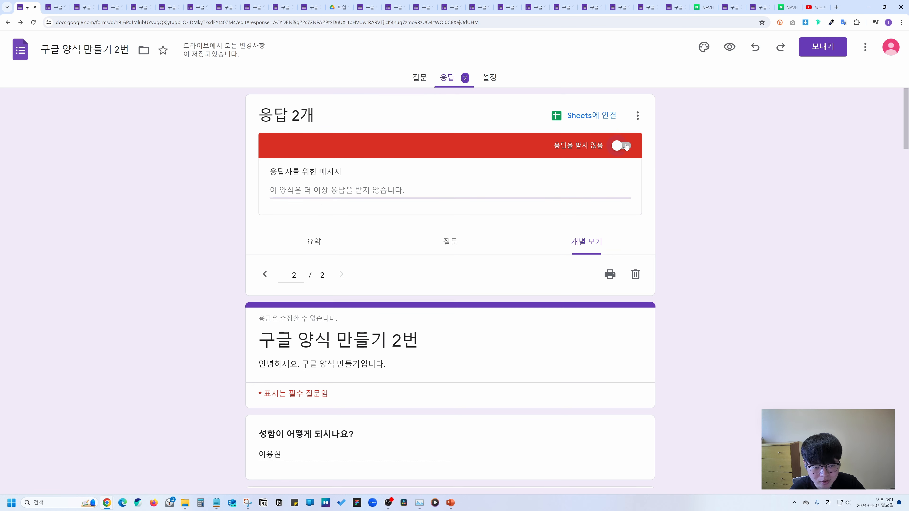
pyautogui.click(493, 79)
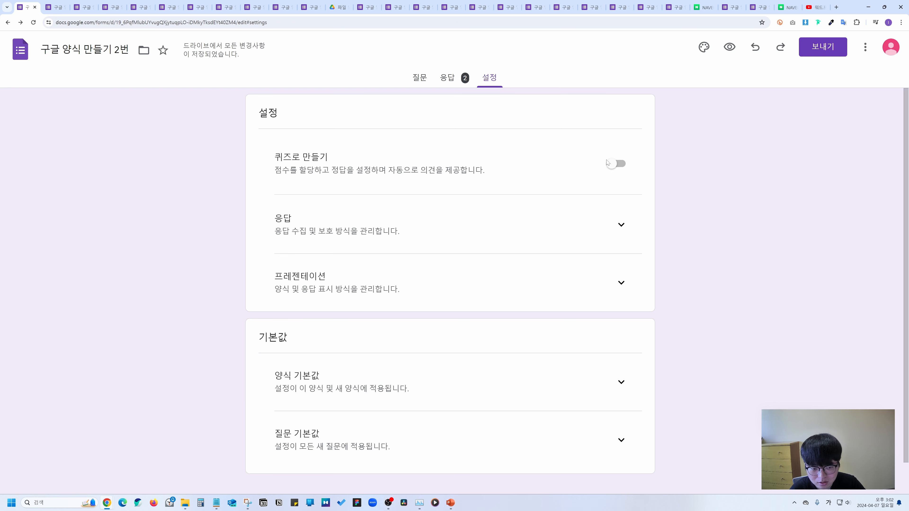
# Switch on 퀴즈로 만들기 and expand the 응답 settings section below it.
pyautogui.click(613, 163)
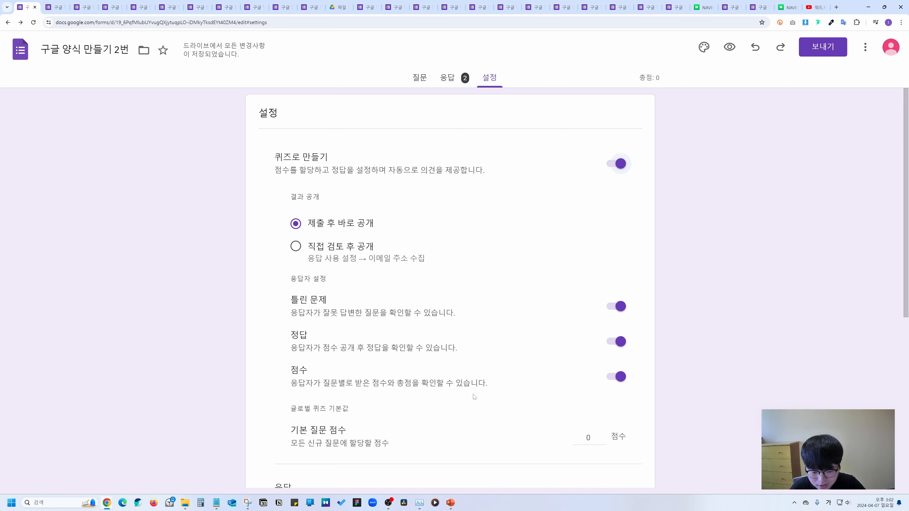
pyautogui.scroll(-6, 463, 303)
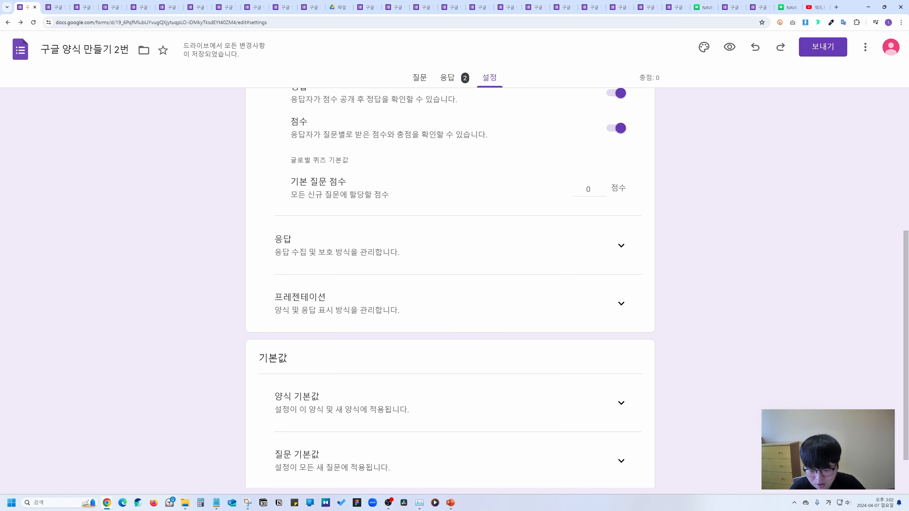
pyautogui.click(620, 246)
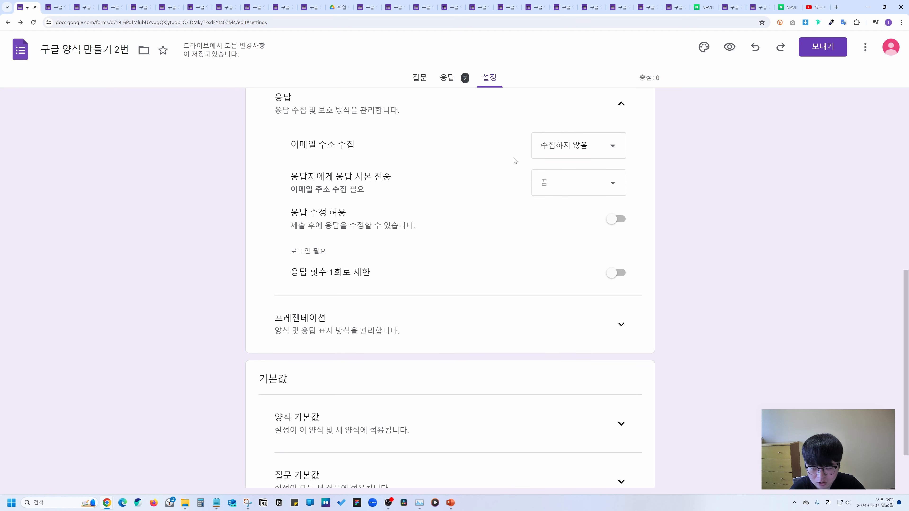
# Set 이메일 주소 수집 to 응답자 입력 after briefly trying 인증됨.
pyautogui.scroll(2, 465, 200)
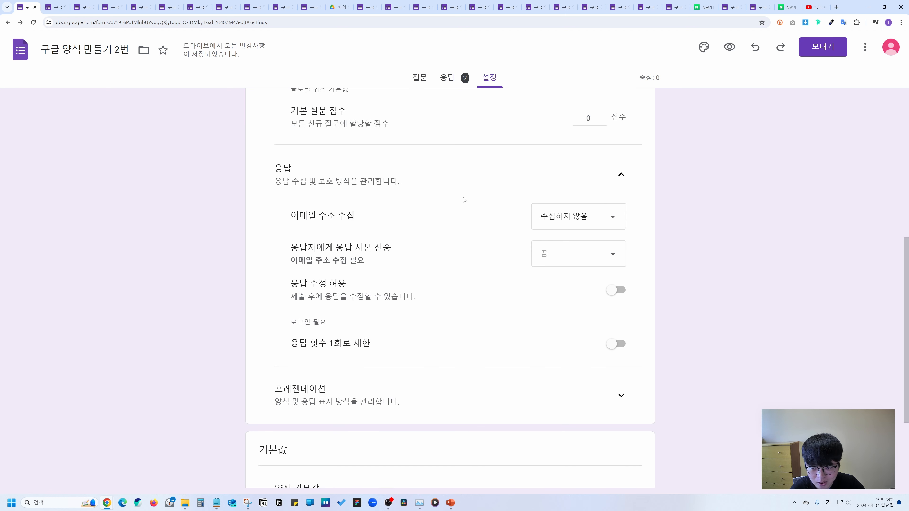
pyautogui.click(568, 220)
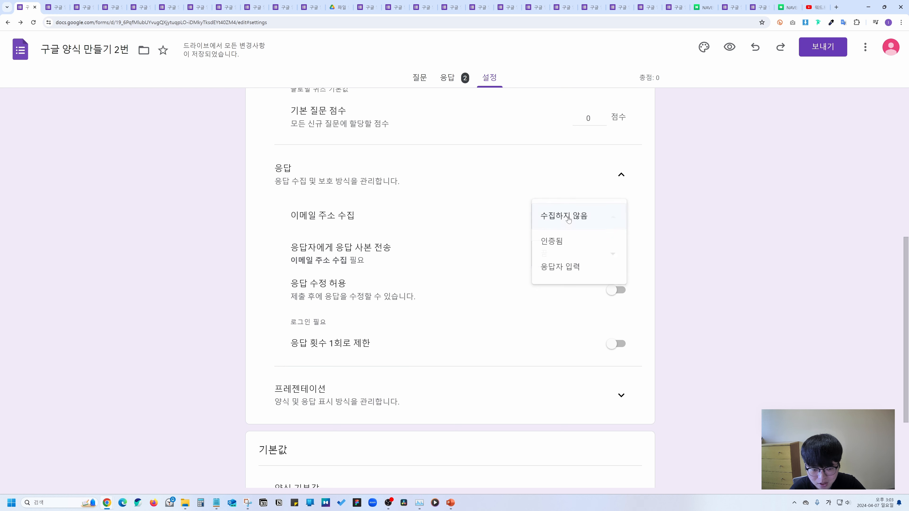
pyautogui.click(565, 245)
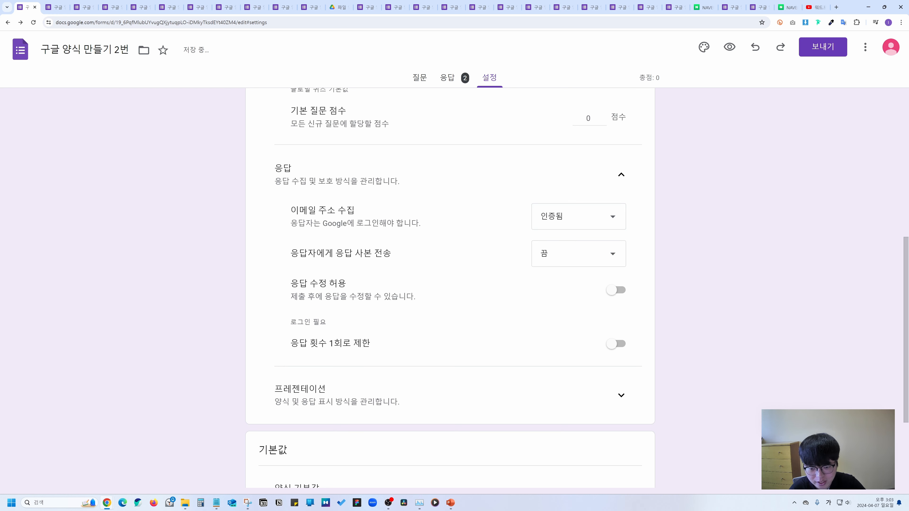
pyautogui.click(574, 213)
pyautogui.click(564, 243)
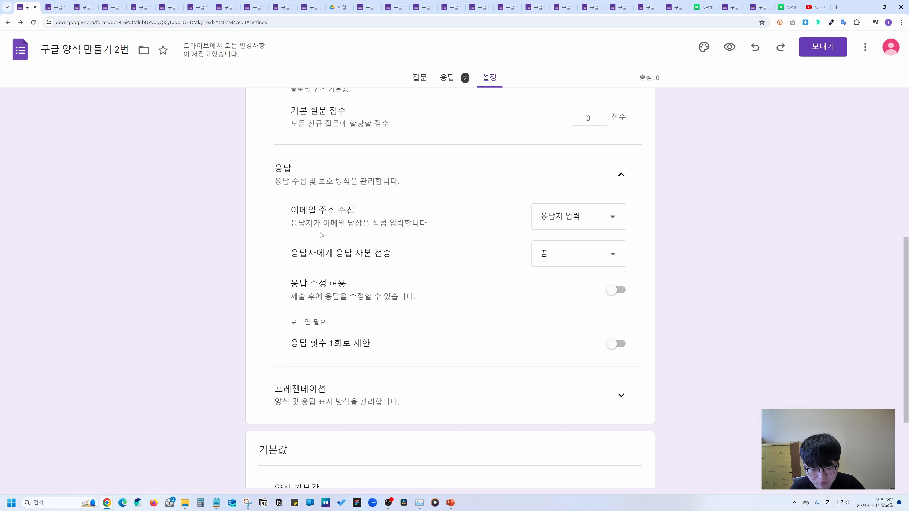
pyautogui.click(566, 223)
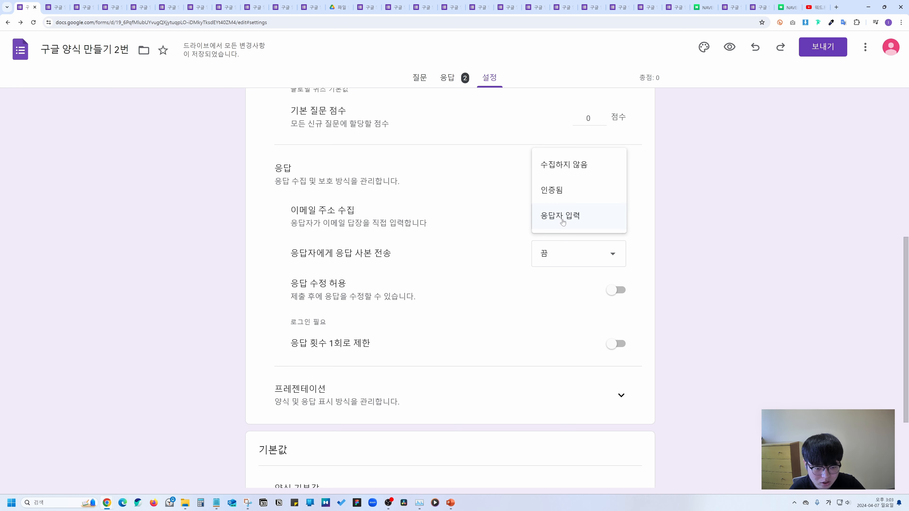
pyautogui.click(582, 216)
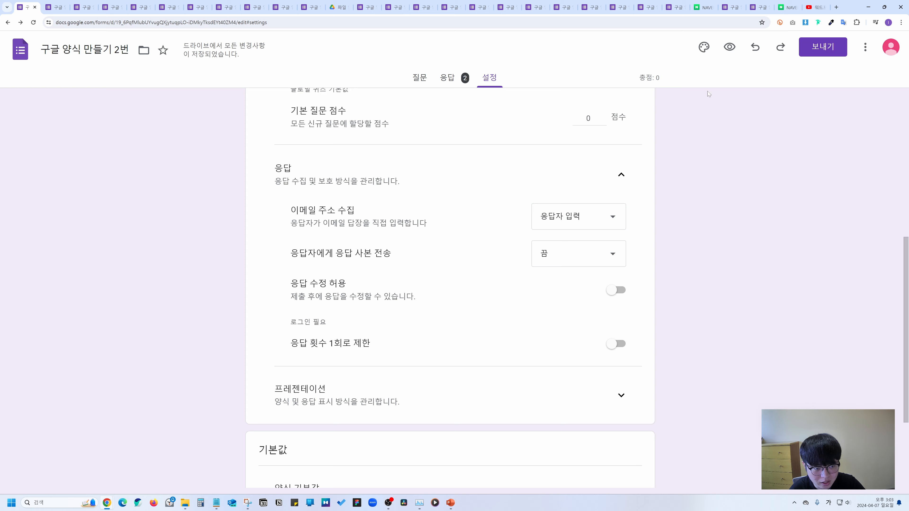
# Preview the form and leave the required 이메일 field blank to see its error.
pyautogui.click(730, 48)
pyautogui.click(457, 235)
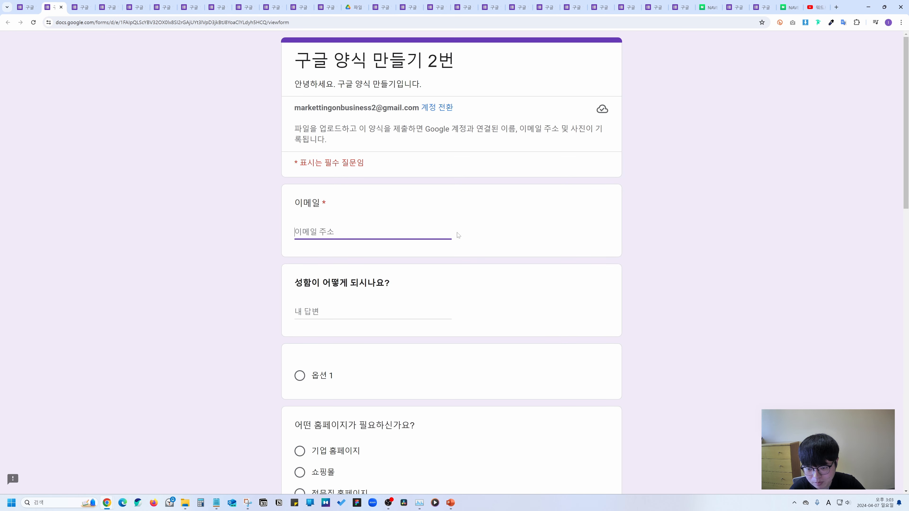
pyautogui.click(449, 258)
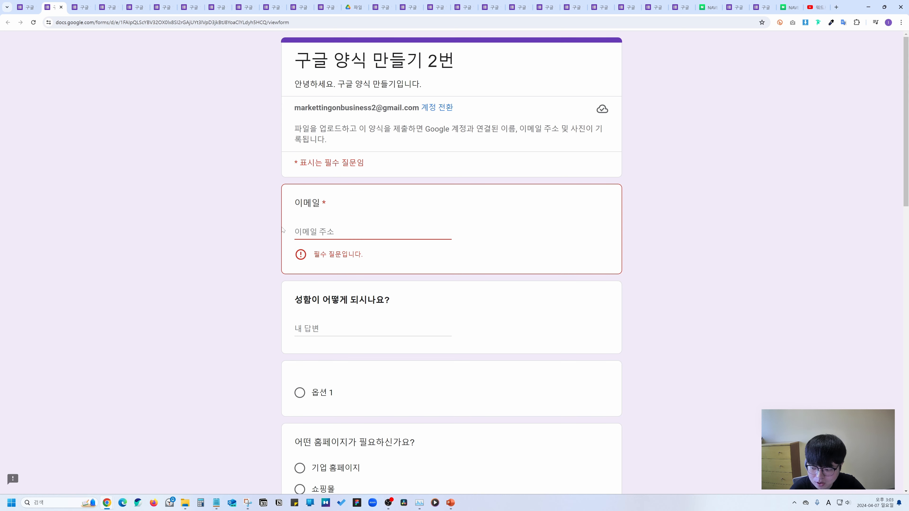
pyautogui.hotkey('ctrl', 'shift', 'Tab')
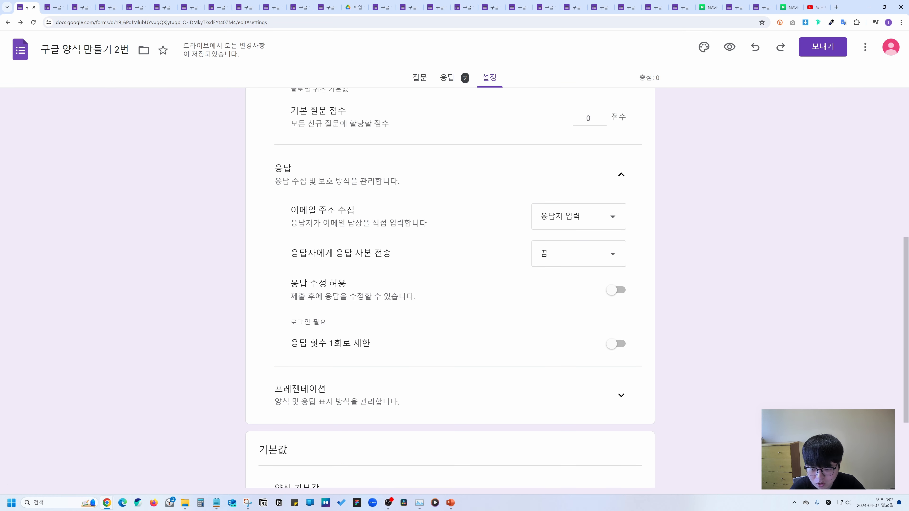
# Set the response-copy option to send respondents a copy on request.
pyautogui.click(537, 227)
pyautogui.click(432, 236)
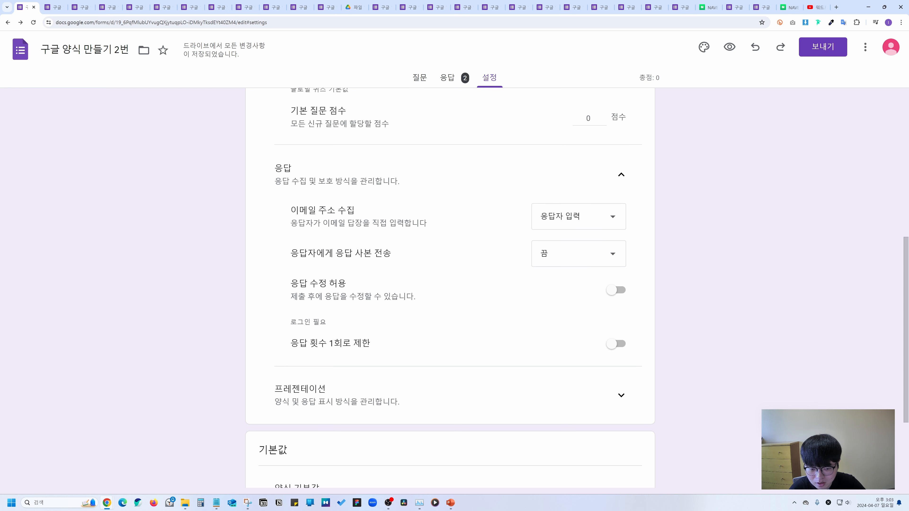
pyautogui.moveTo(291, 253); pyautogui.dragTo(444, 234)
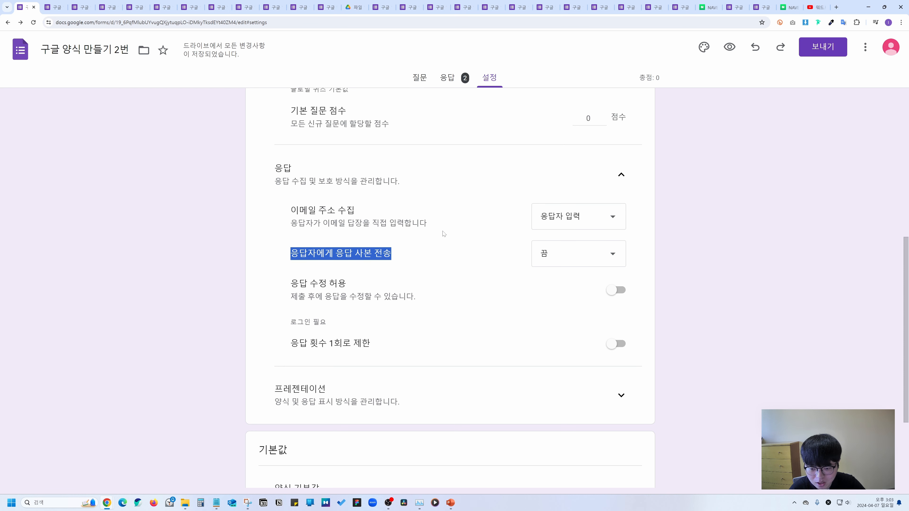
pyautogui.click(553, 253)
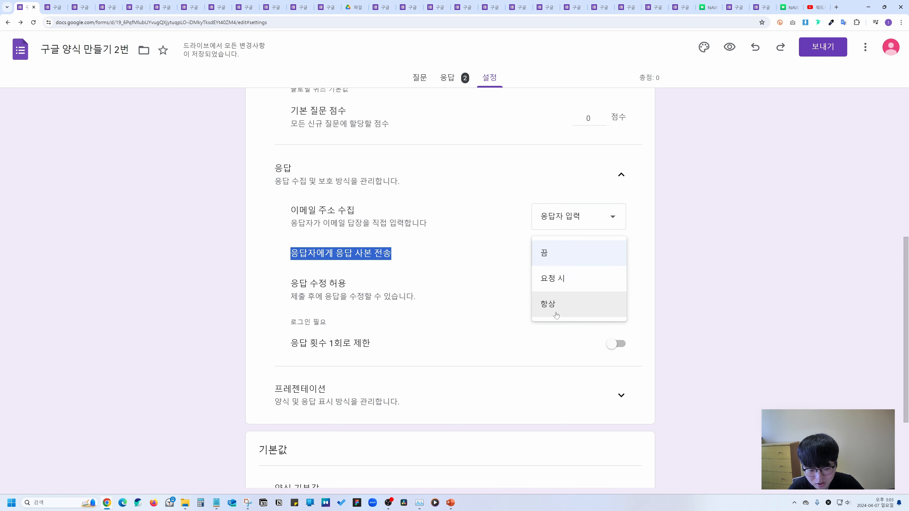
pyautogui.click(559, 279)
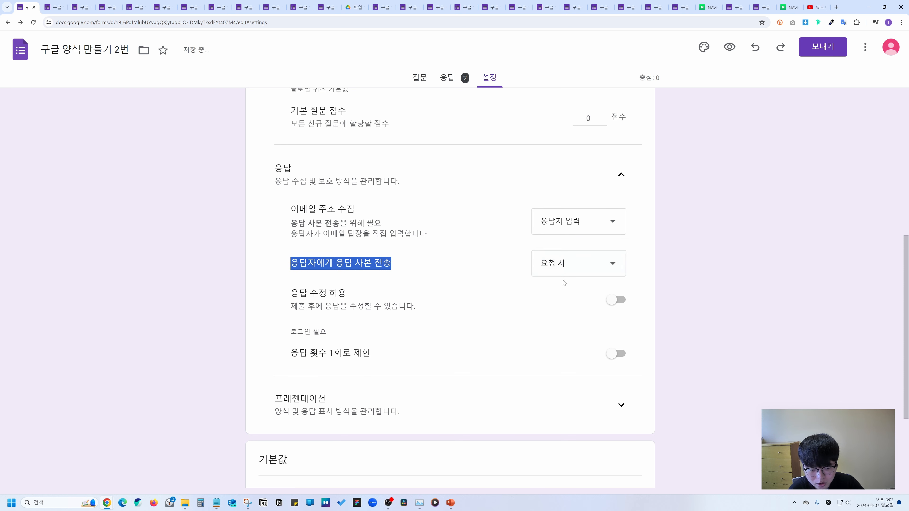
# Preview the form and try toggling its send-me-a-copy checkbox.
pyautogui.click(730, 47)
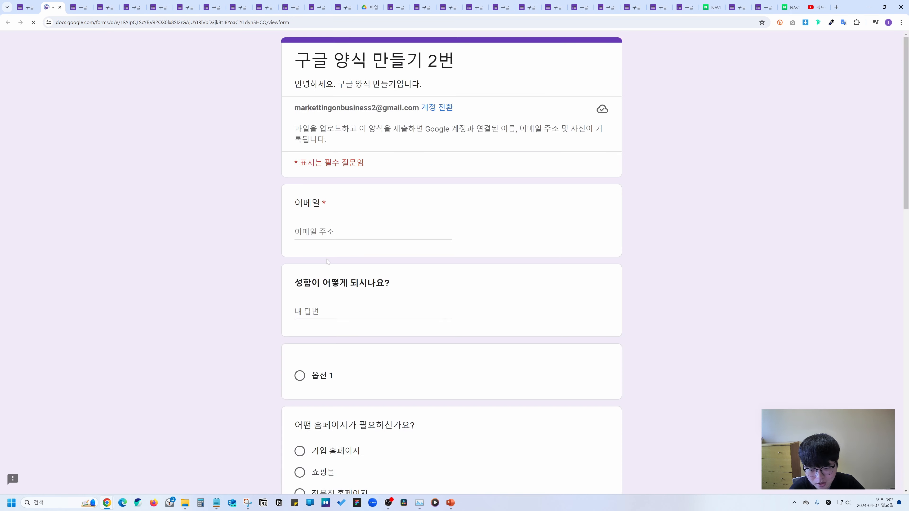
pyautogui.scroll(-20, 322, 257)
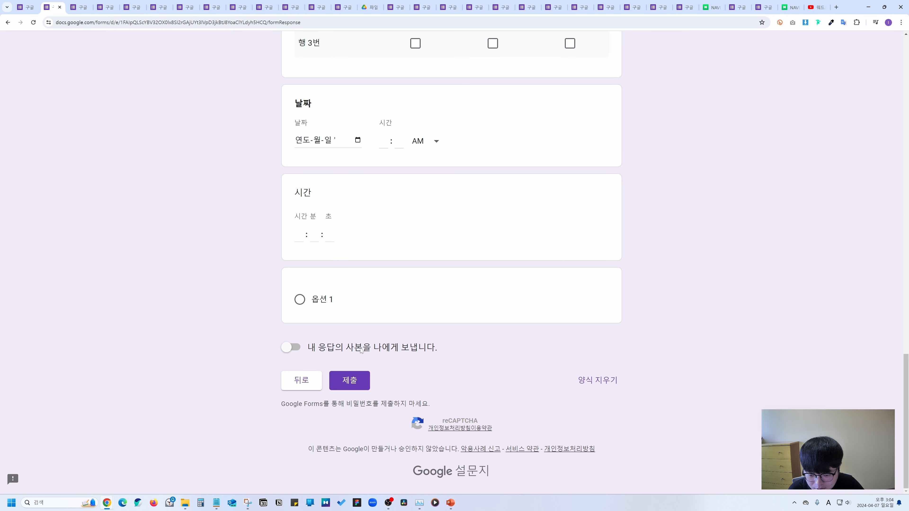
pyautogui.click(294, 347)
pyautogui.click(294, 348)
pyautogui.click(295, 347)
pyautogui.click(294, 348)
pyautogui.hotkey('ctrl', '1')
# Change the response copy to 항상 and confirm the reloaded live form shows the email-copy notice.
pyautogui.click(559, 263)
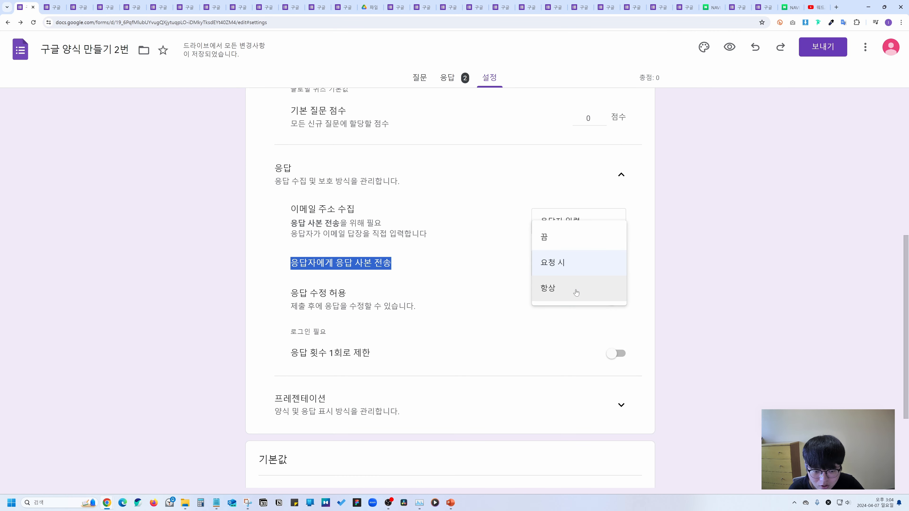
pyautogui.click(565, 293)
pyautogui.hotkey('ctrl', '2')
pyautogui.press('F5')
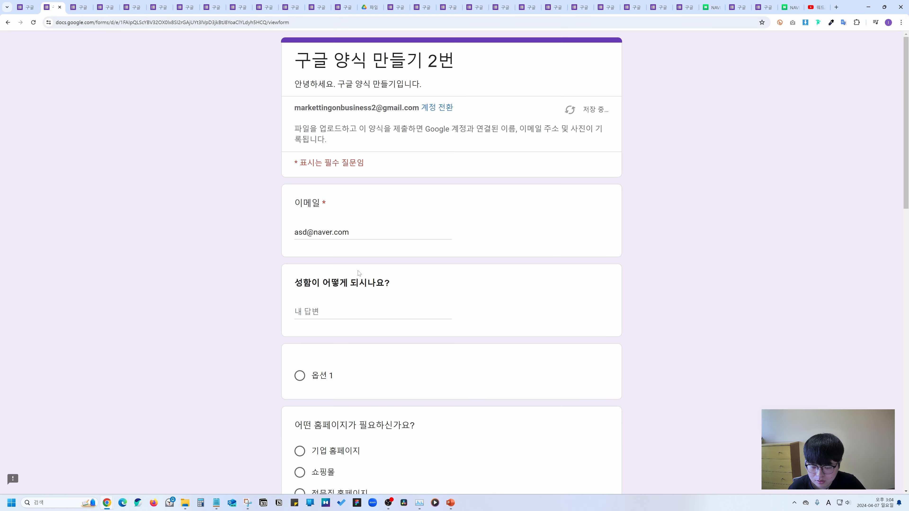
pyautogui.scroll(-20, 275, 254)
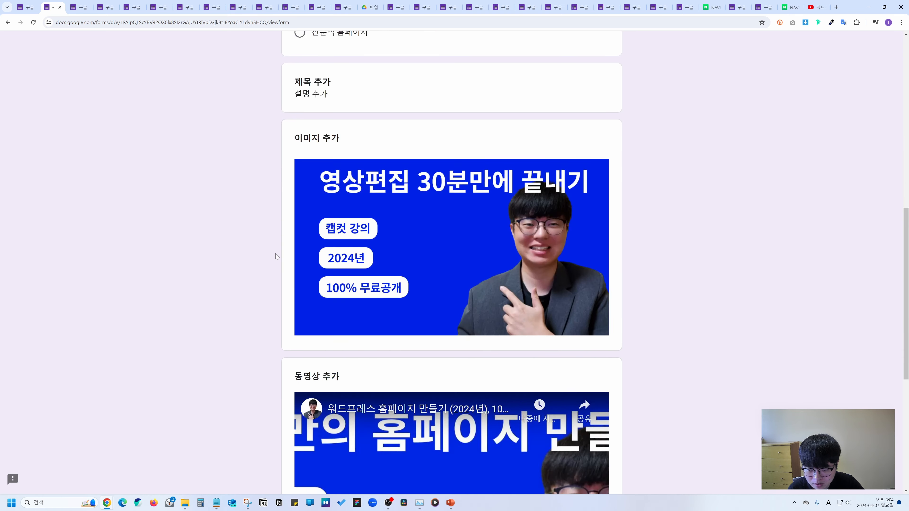
pyautogui.moveTo(281, 347); pyautogui.dragTo(473, 359)
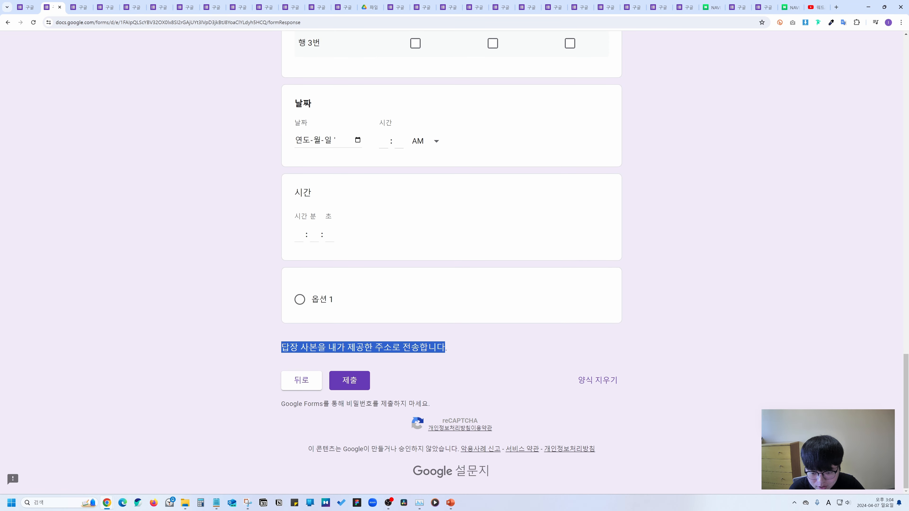
pyautogui.click(484, 354)
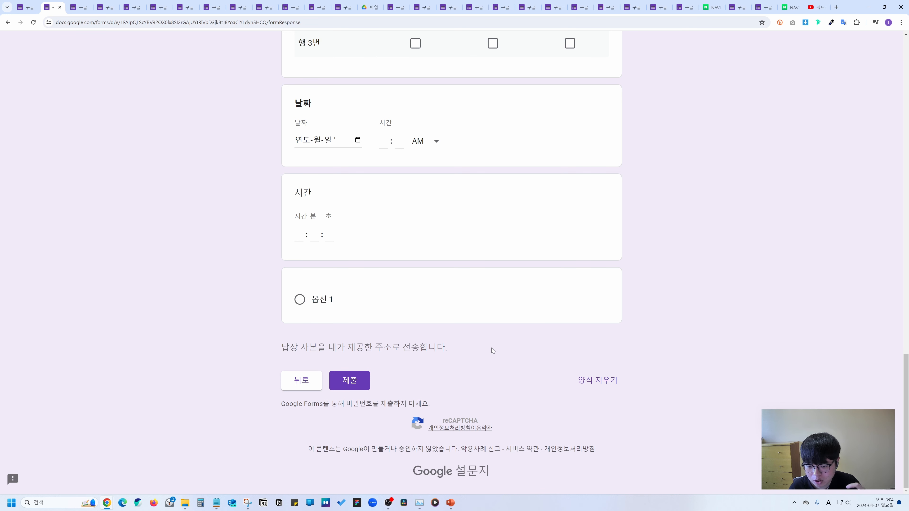
pyautogui.click(27, 7)
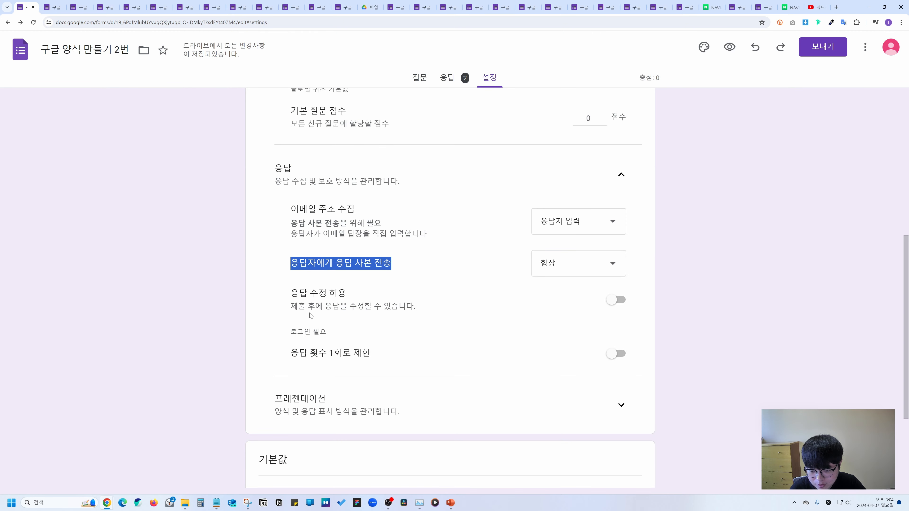
# Try allowing response editing, then leave it switched off.
pyautogui.moveTo(329, 308); pyautogui.dragTo(415, 307)
pyautogui.click(620, 301)
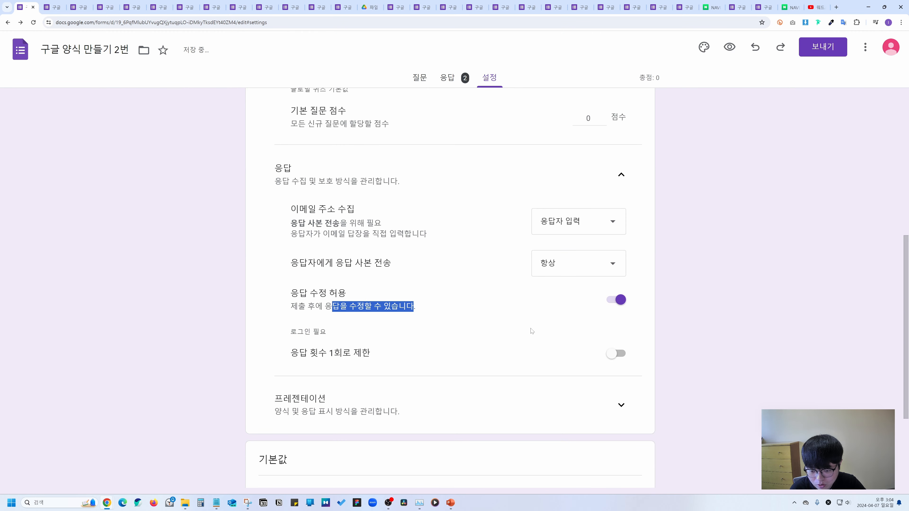
pyautogui.click(620, 301)
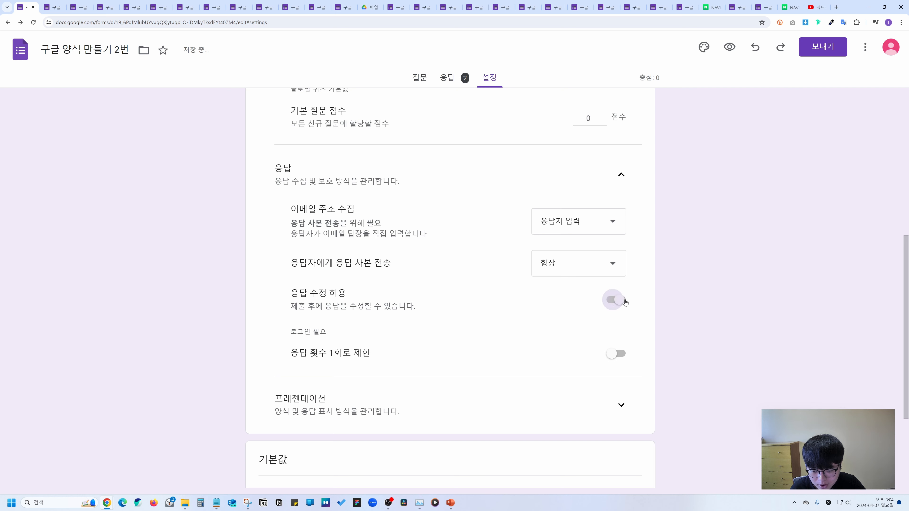
# Limit each respondent to one response and expand the Presentation section.
pyautogui.scroll(-4, 612, 306)
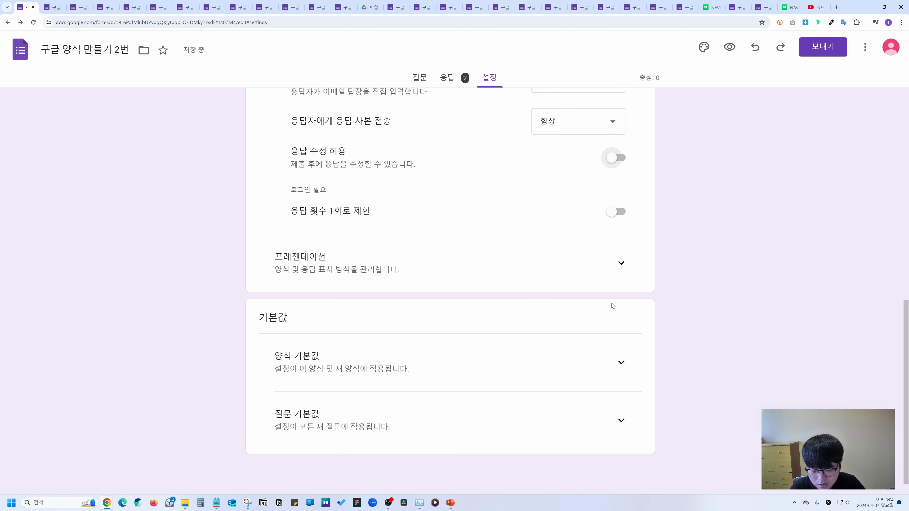
pyautogui.click(607, 212)
pyautogui.click(617, 214)
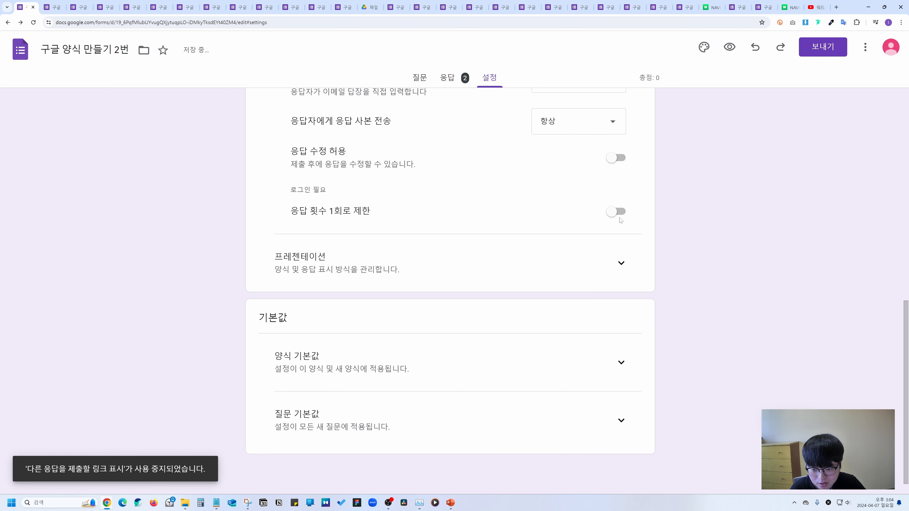
pyautogui.click(620, 217)
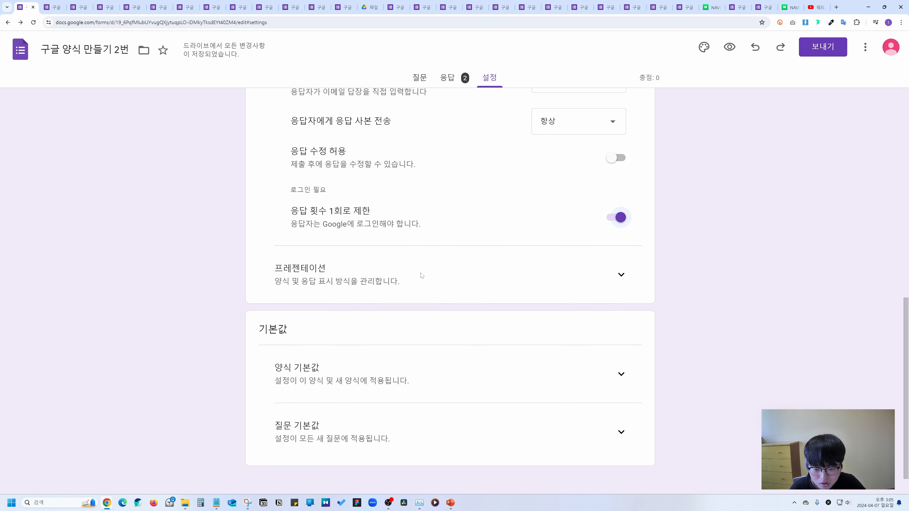
pyautogui.click(622, 274)
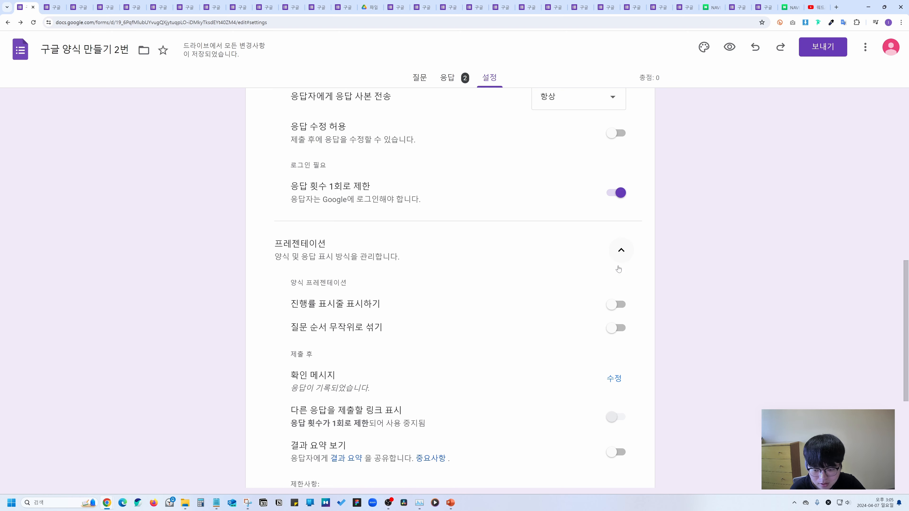
# Turn on the progress bar and check it reads 2/2페이지 on the preview's second page.
pyautogui.scroll(-3, 321, 197)
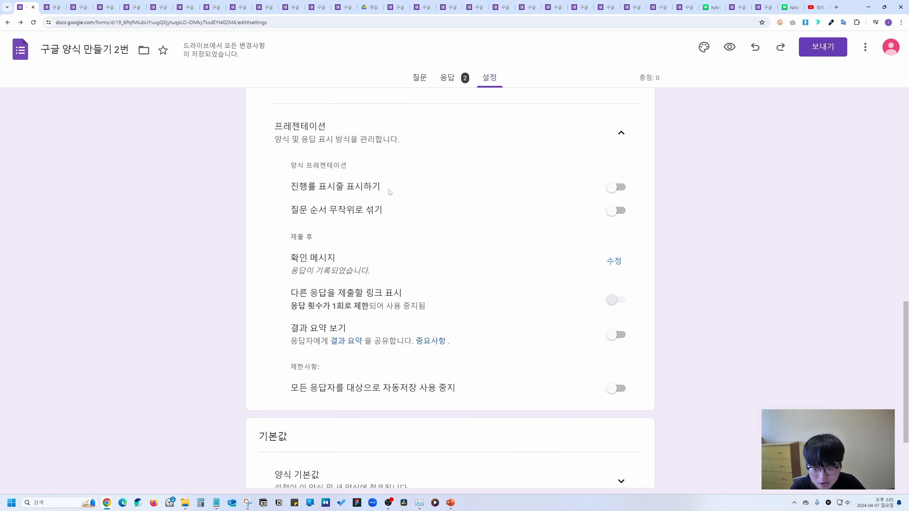
pyautogui.click(621, 189)
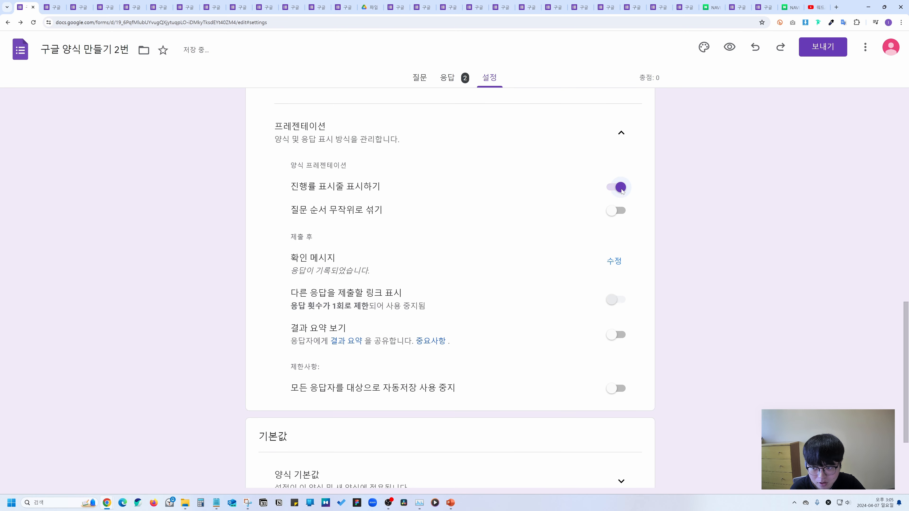
pyautogui.click(730, 47)
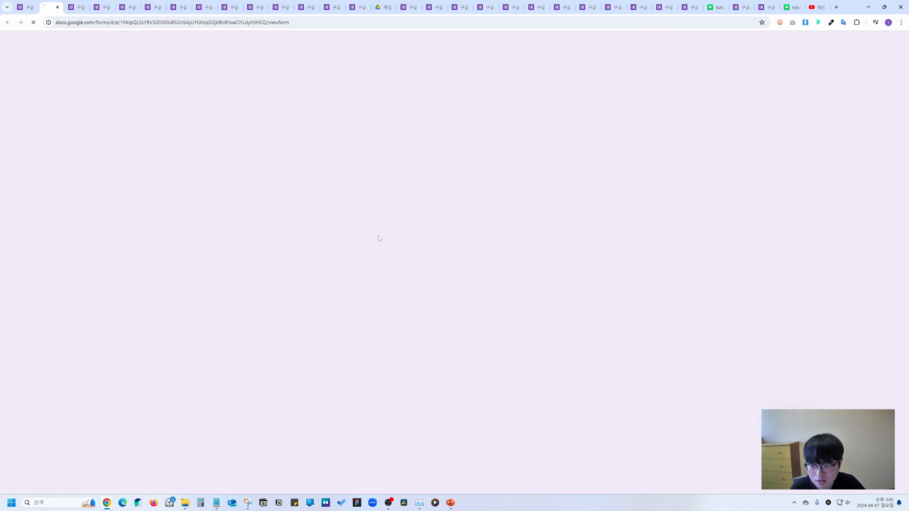
pyautogui.click(301, 408)
pyautogui.scroll(-10, 372, 351)
pyautogui.scroll(-10, 373, 350)
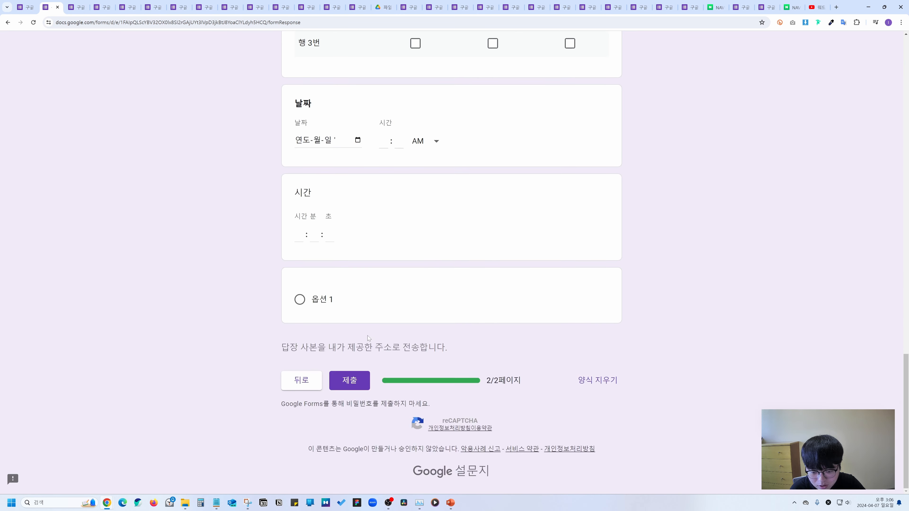
pyautogui.moveTo(527, 388); pyautogui.dragTo(427, 387)
pyautogui.click(481, 371)
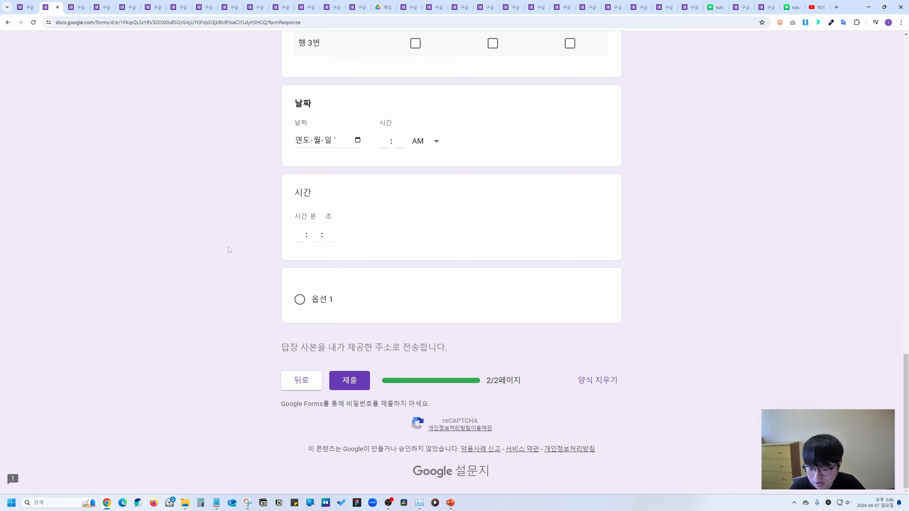
pyautogui.click(28, 7)
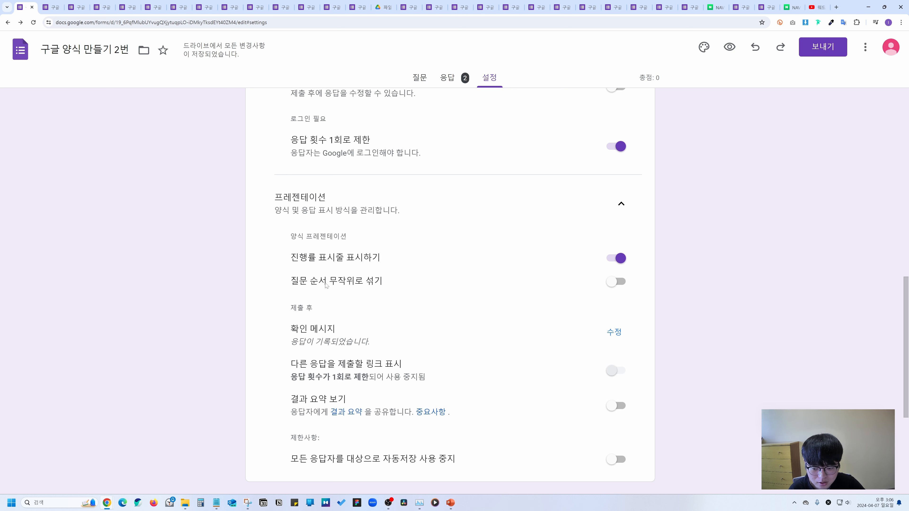
pyautogui.click(616, 283)
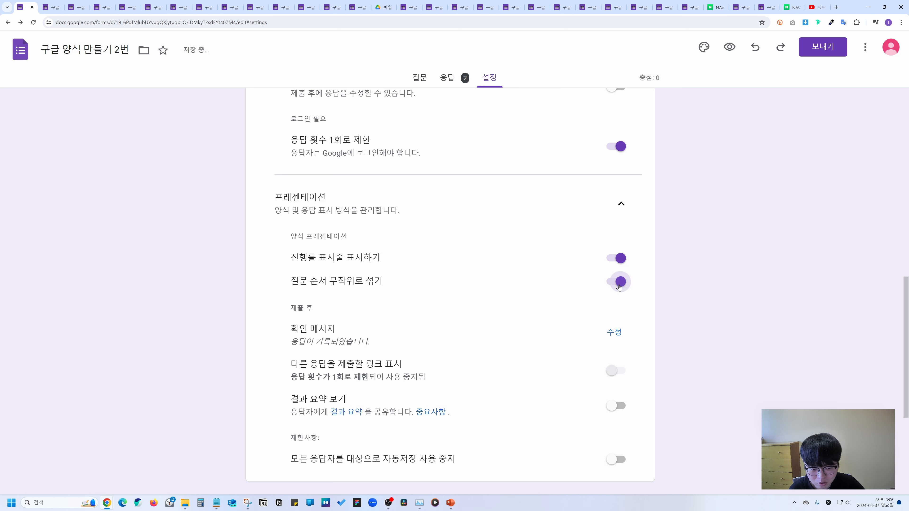
pyautogui.click(616, 289)
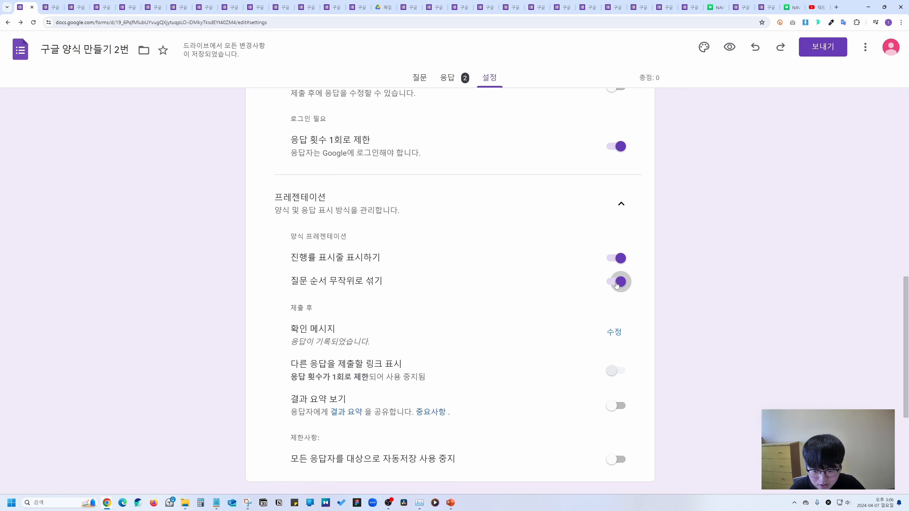
pyautogui.scroll(-2, 465, 267)
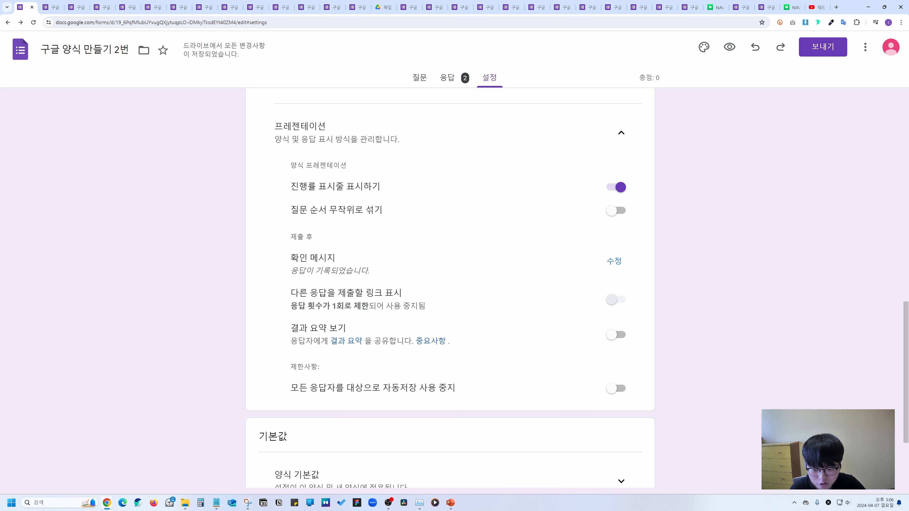
pyautogui.moveTo(291, 272); pyautogui.dragTo(381, 273)
pyautogui.click(608, 264)
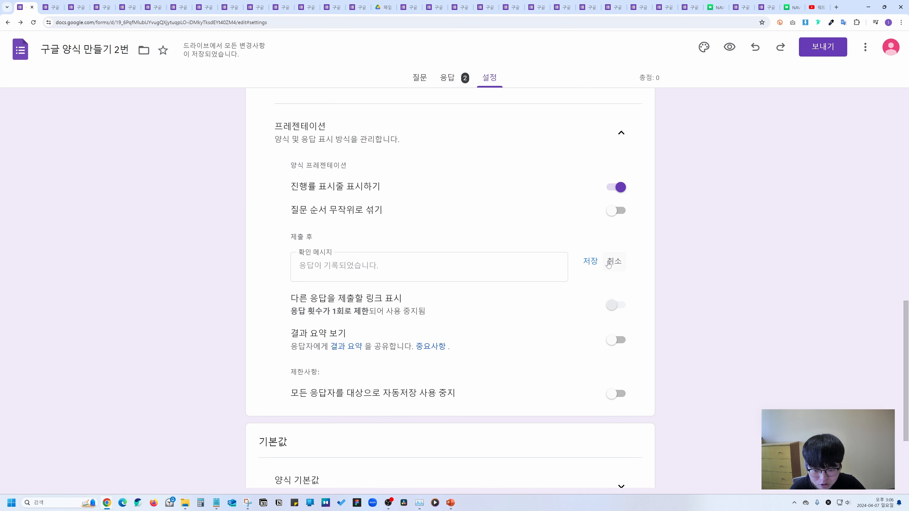
pyautogui.click(333, 257)
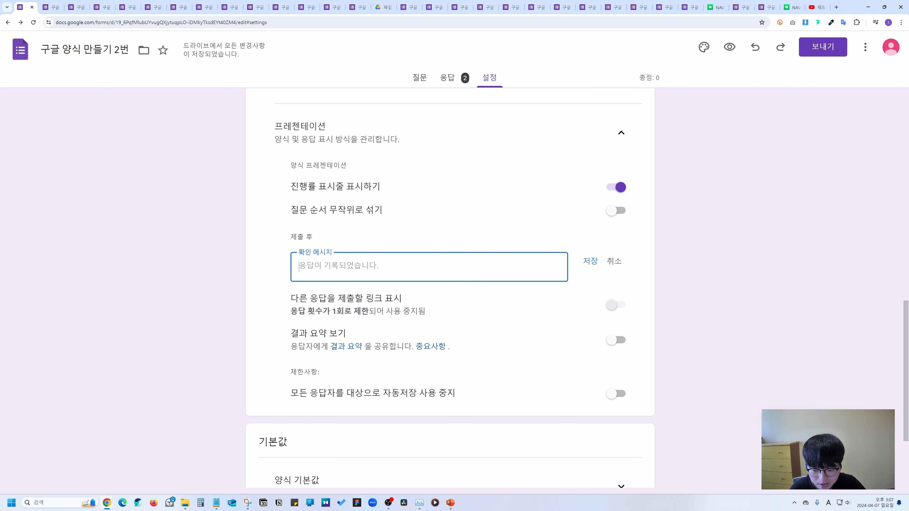
pyautogui.click(614, 261)
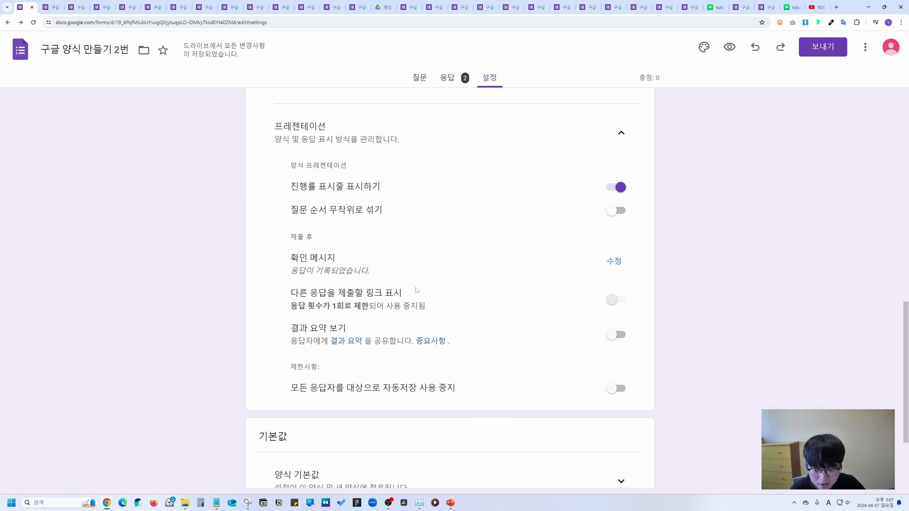
pyautogui.moveTo(293, 297); pyautogui.dragTo(411, 296)
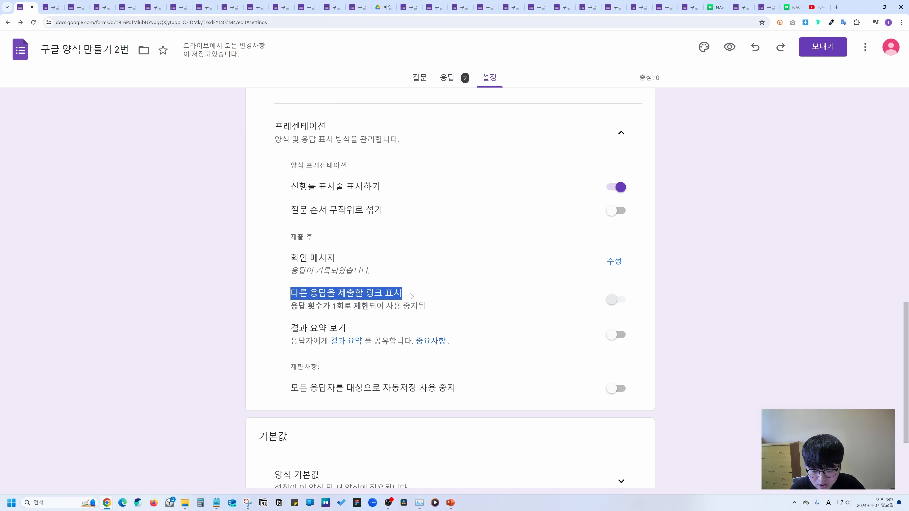
pyautogui.click(446, 295)
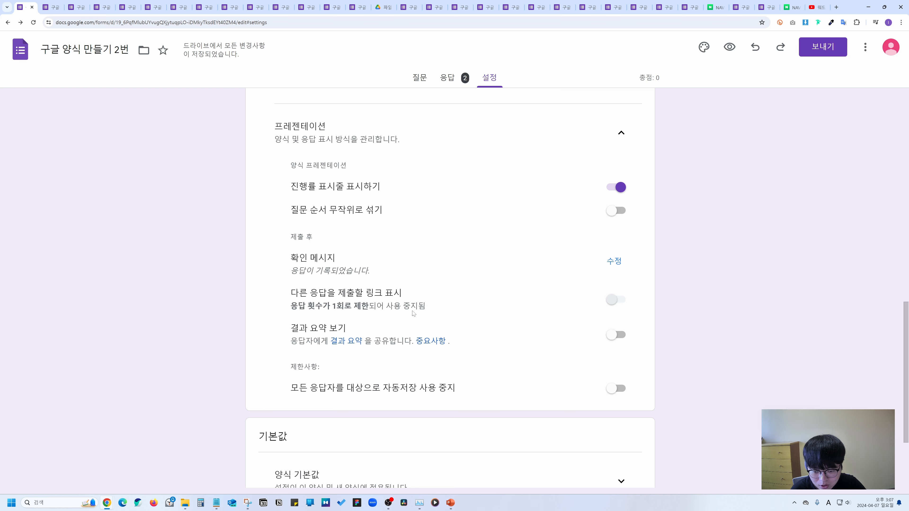
pyautogui.scroll(4, 465, 315)
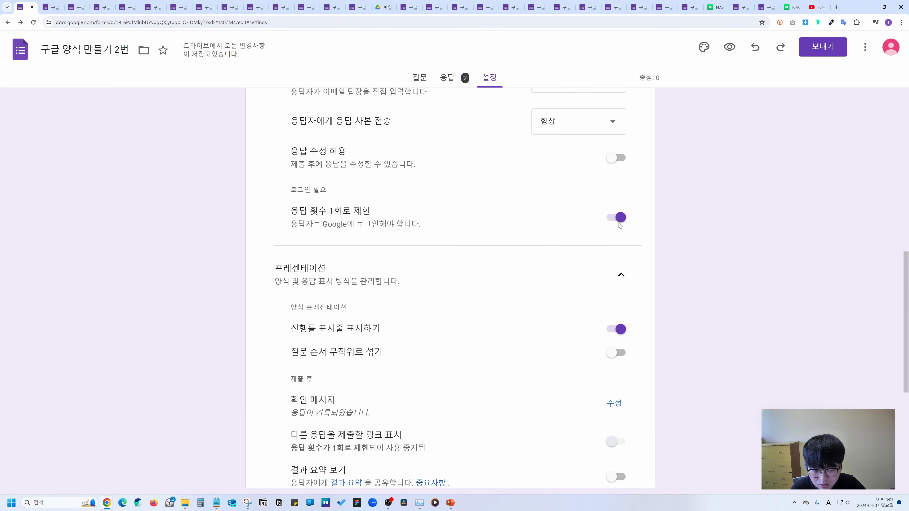
# Turn off the one-response limit, then use 'Submit another response' to reopen a blank form.
pyautogui.click(619, 218)
pyautogui.scroll(-3, 386, 326)
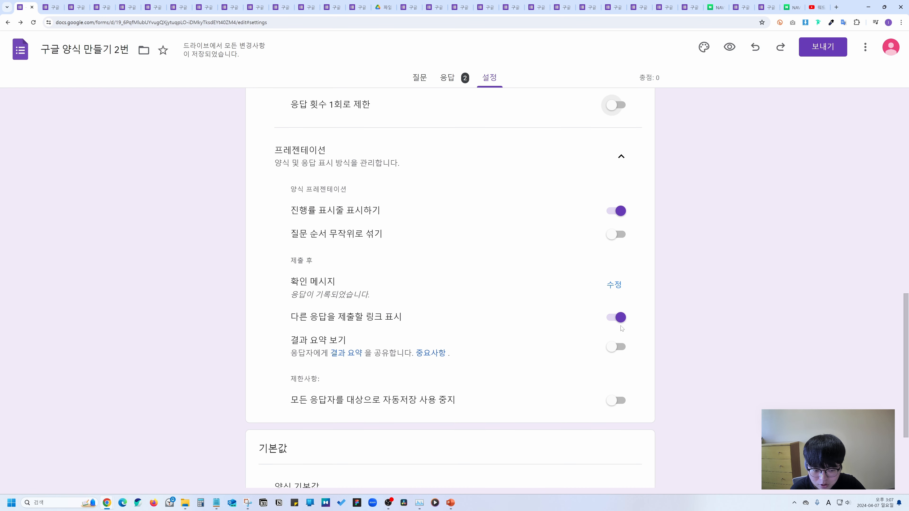
pyautogui.hotkey('ctrl', 'Tab')
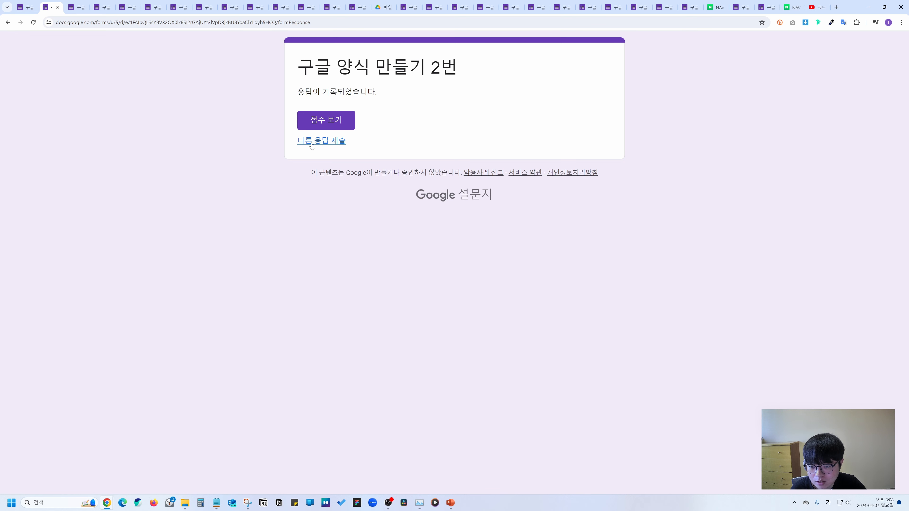
pyautogui.click(335, 141)
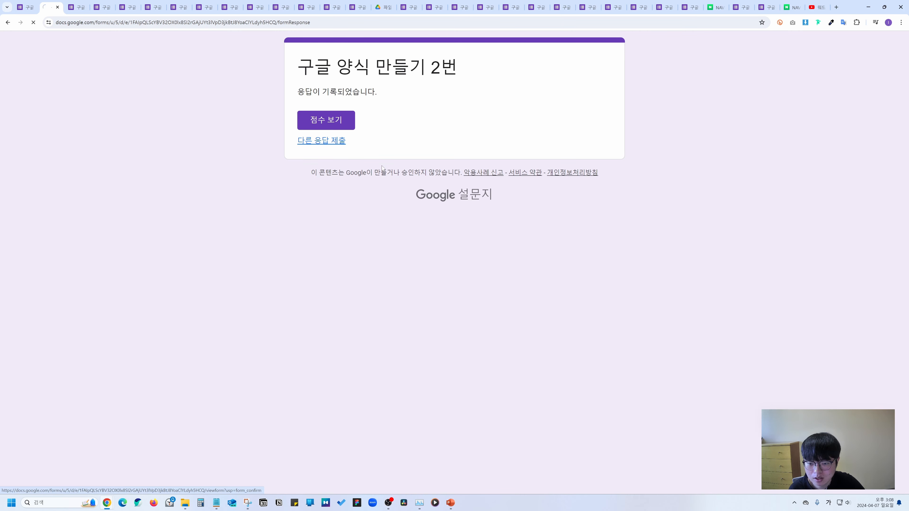
pyautogui.scroll(-5, 385, 172)
pyautogui.scroll(-6, 386, 172)
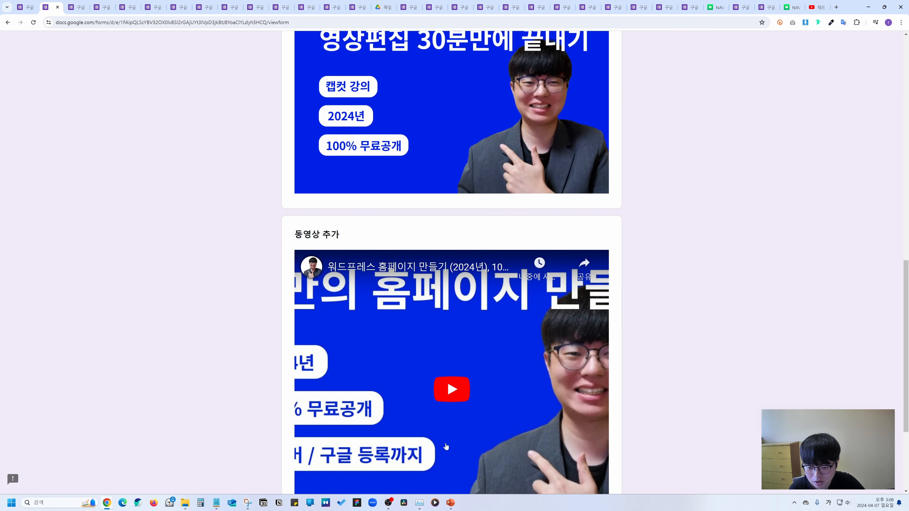
pyautogui.scroll(-4, 446, 446)
pyautogui.scroll(15, 448, 238)
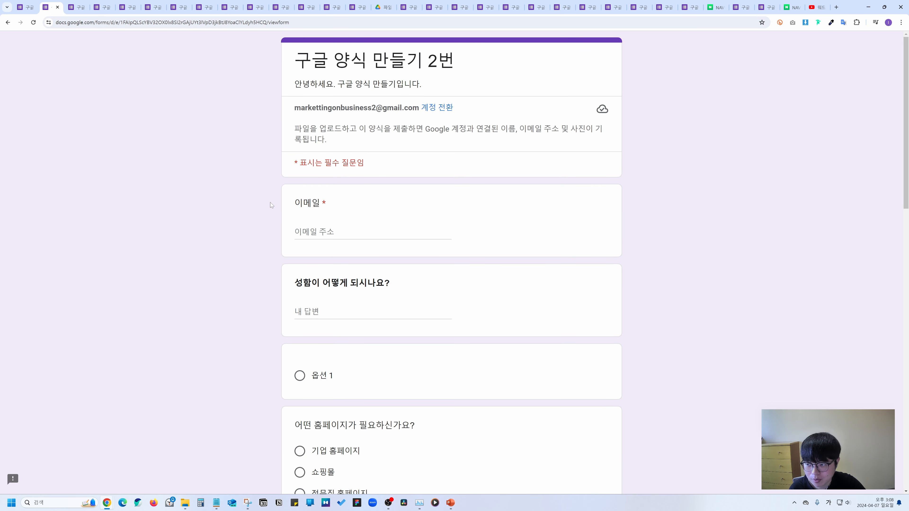
# Toggle 결과 요약 보기 on and back off, then open the respondent preview in a new tab.
pyautogui.click(25, 7)
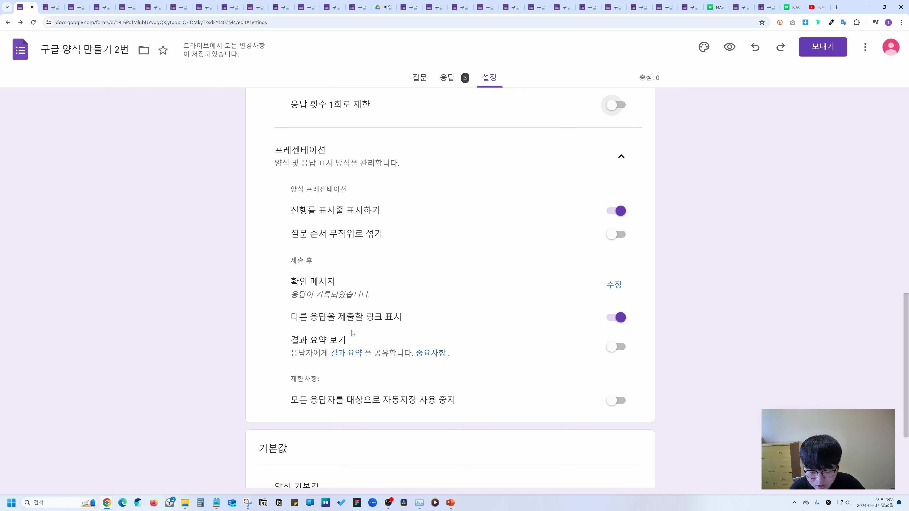
pyautogui.click(618, 348)
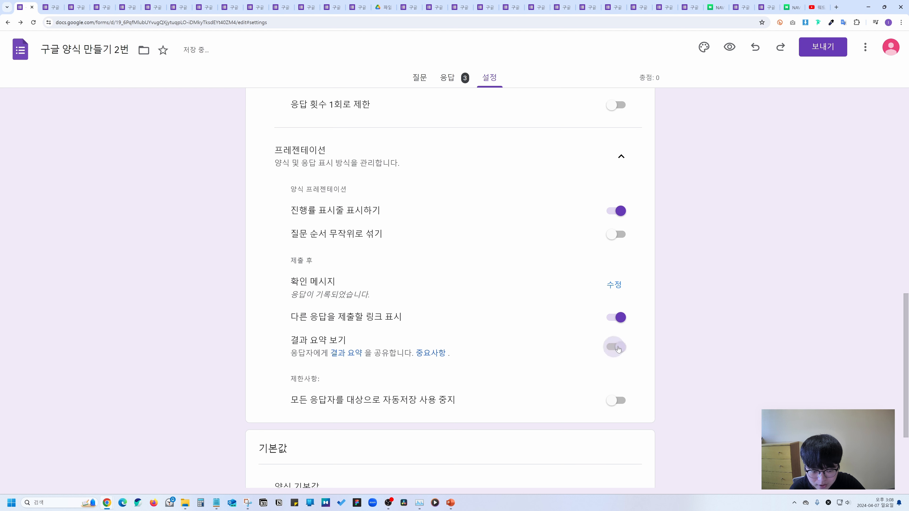
pyautogui.click(618, 348)
pyautogui.scroll(-2, 598, 297)
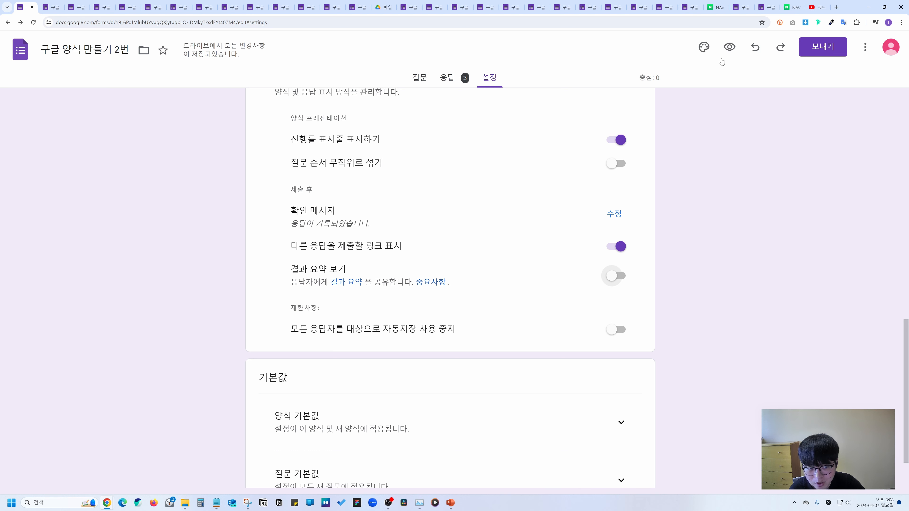
pyautogui.click(729, 48)
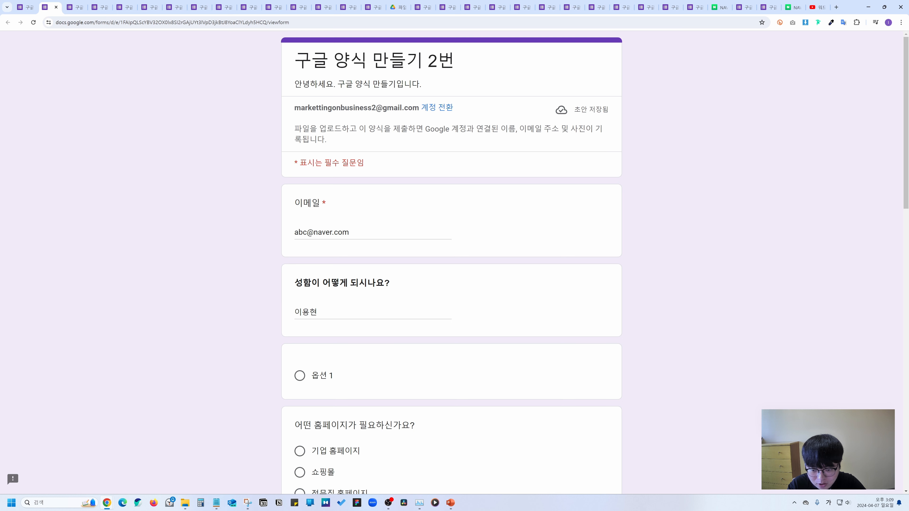
# Reload the form preview to check draft answers persist, then return to the editor's 설정.
pyautogui.scroll(-3, 474, 298)
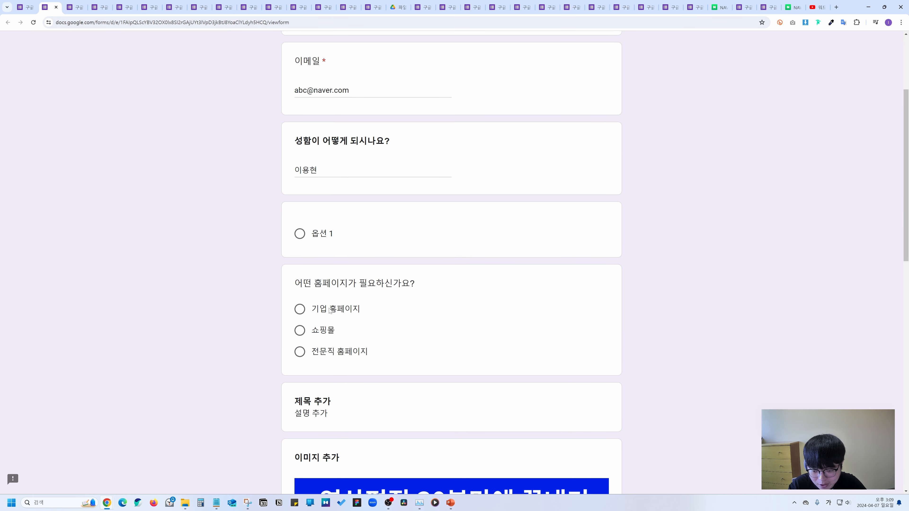
pyautogui.scroll(3, 402, 307)
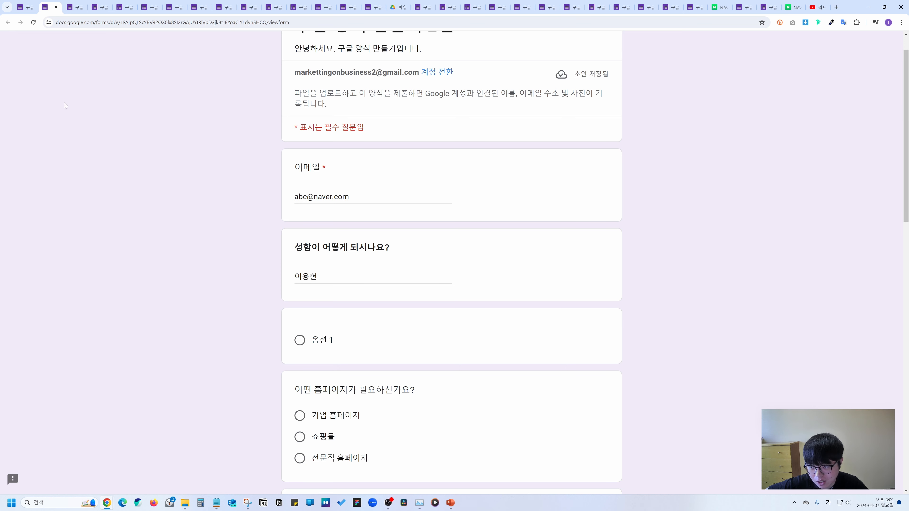
pyautogui.click(33, 22)
pyautogui.scroll(-1, 381, 266)
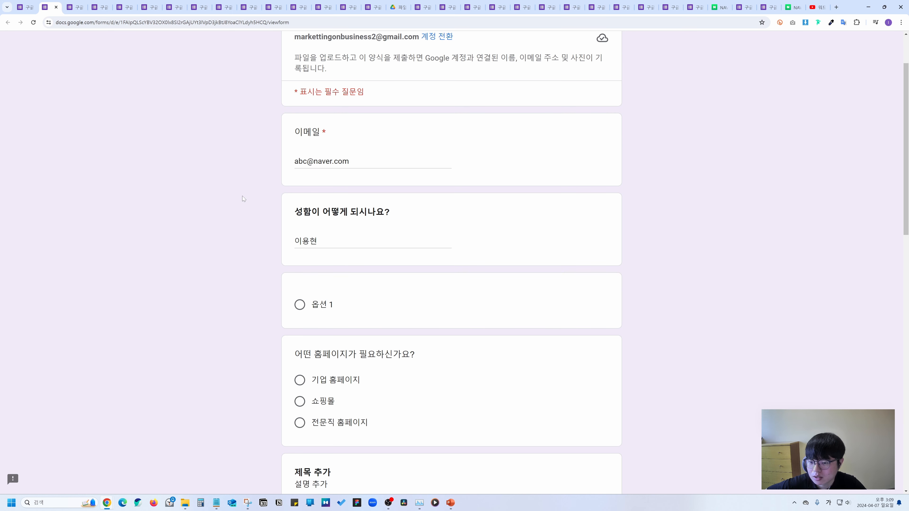
pyautogui.click(25, 7)
pyautogui.scroll(-2, 287, 304)
pyautogui.moveTo(289, 315); pyautogui.dragTo(254, 318)
pyautogui.click(359, 312)
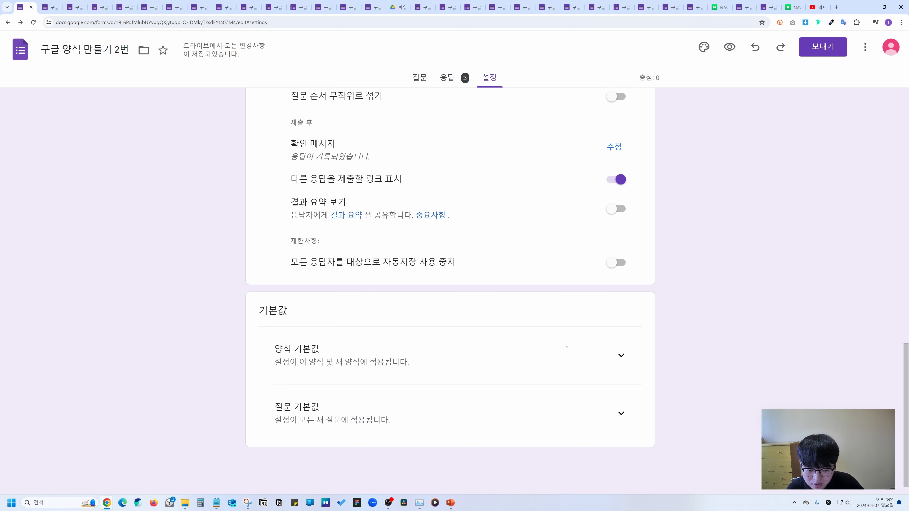
# Expand the form defaults and check the email address collection choices without changing them.
pyautogui.click(621, 356)
pyautogui.scroll(-1, 583, 338)
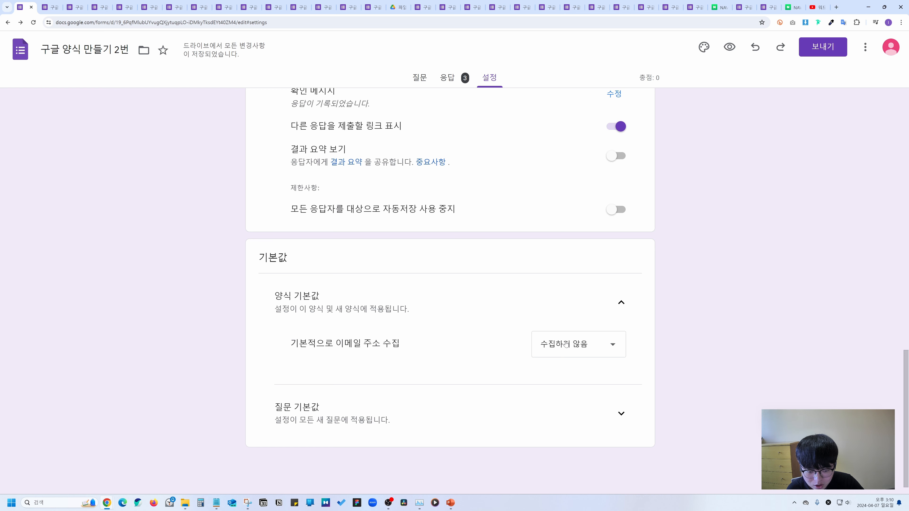
pyautogui.click(565, 344)
pyautogui.click(566, 344)
pyautogui.scroll(15, 437, 340)
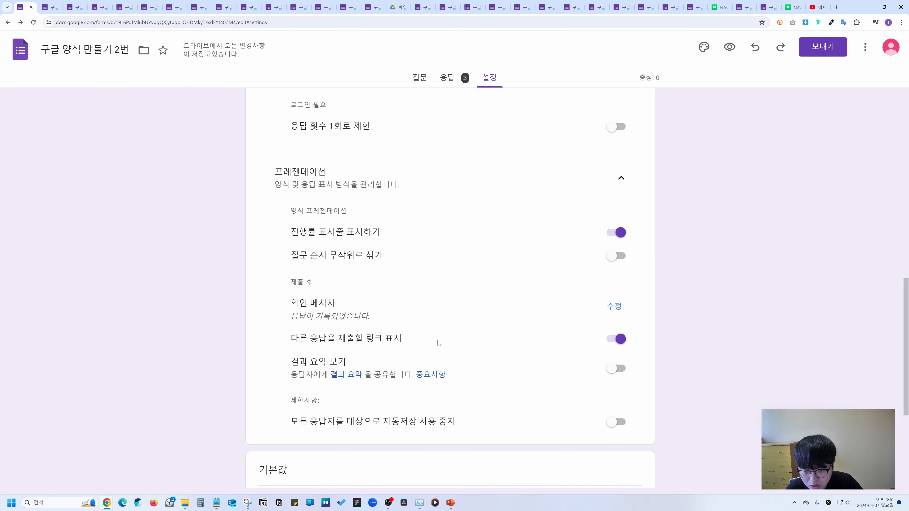
pyautogui.scroll(-4, 440, 337)
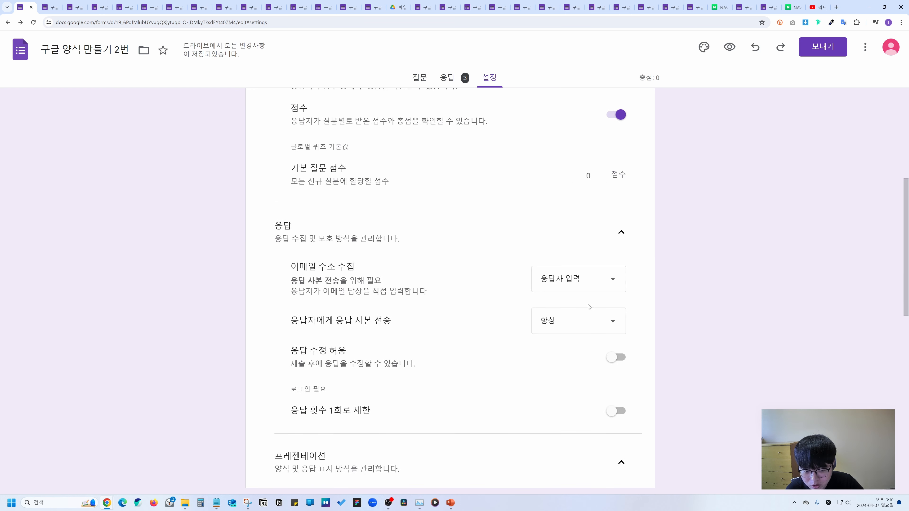
pyautogui.click(580, 278)
pyautogui.click(706, 295)
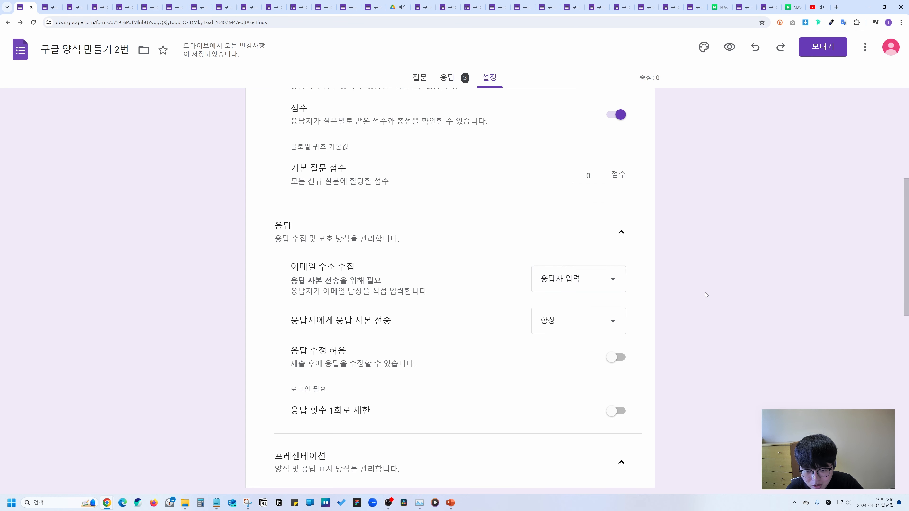
# Keep default email collection at 수집하지 않음 and expand the question defaults.
pyautogui.scroll(-14, 528, 276)
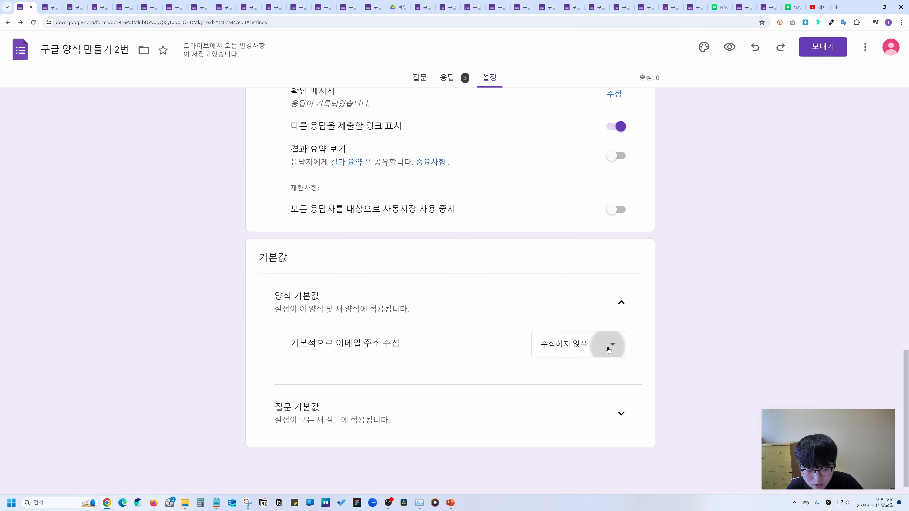
pyautogui.click(588, 342)
pyautogui.click(570, 343)
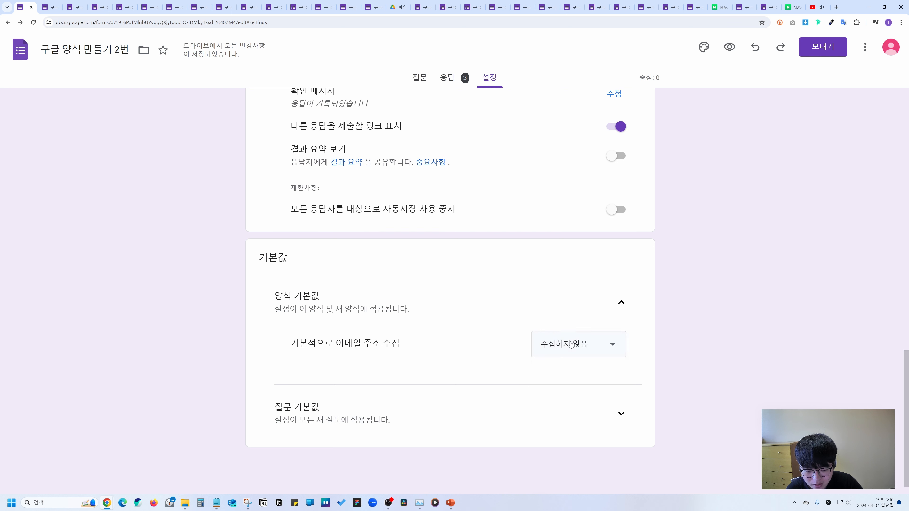
pyautogui.click(622, 413)
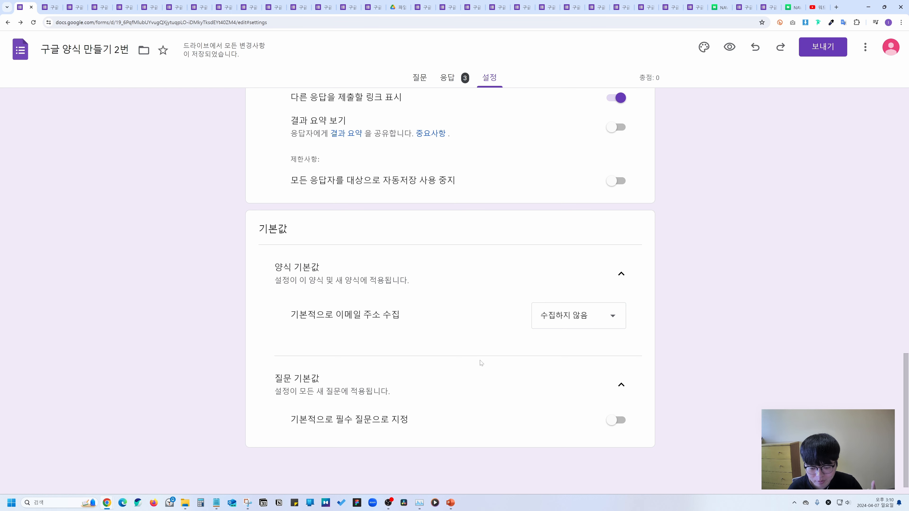
pyautogui.scroll(10, 669, 218)
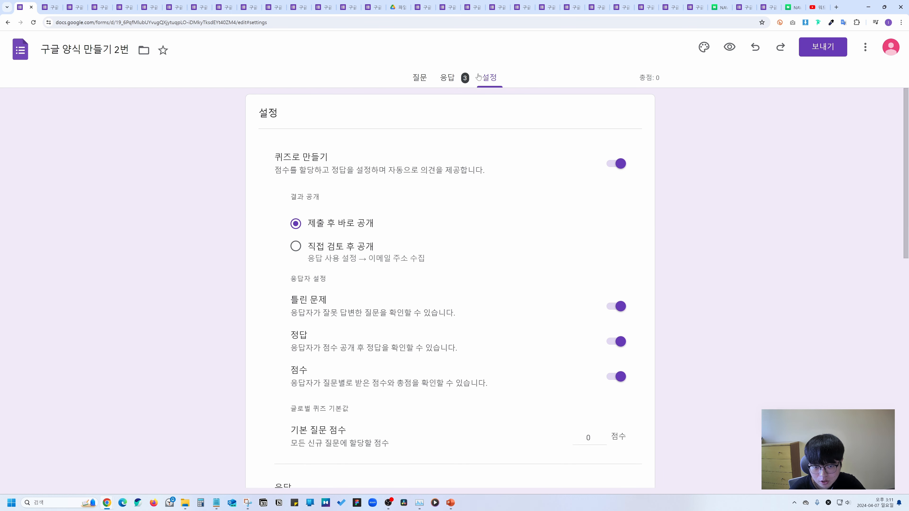
# In the theme options, try Impact for the header, then set it to Roboto at size 20.
pyautogui.click(705, 51)
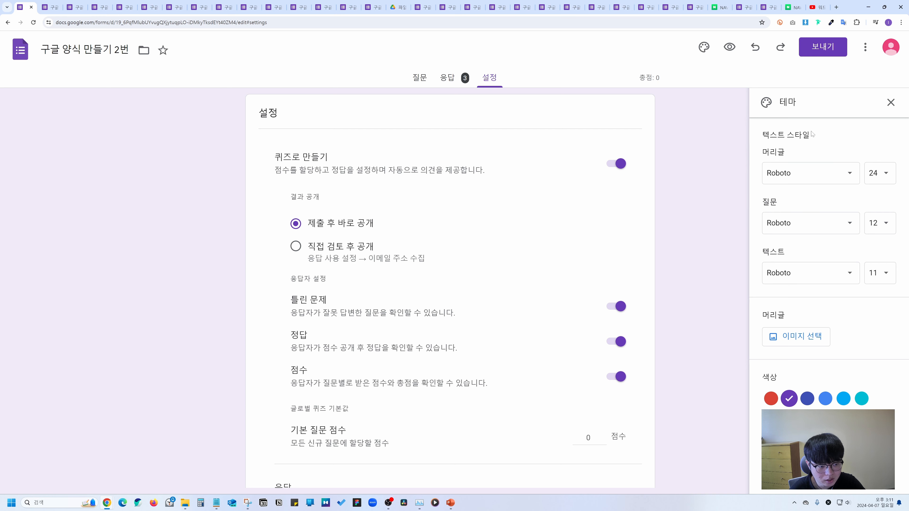
pyautogui.click(420, 77)
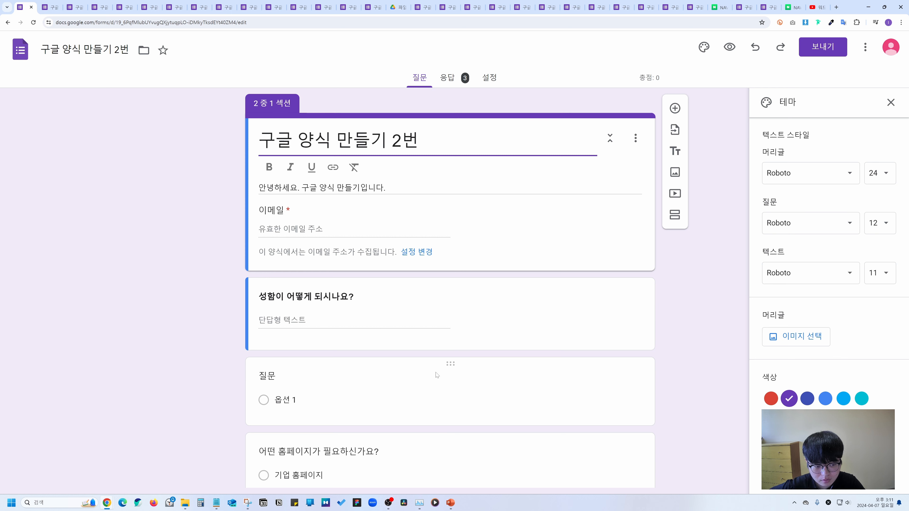
pyautogui.click(788, 175)
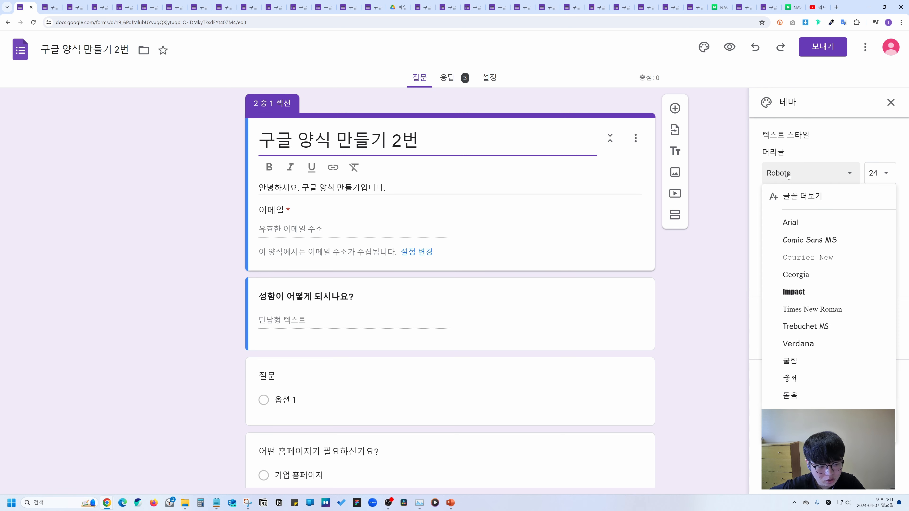
pyautogui.click(794, 292)
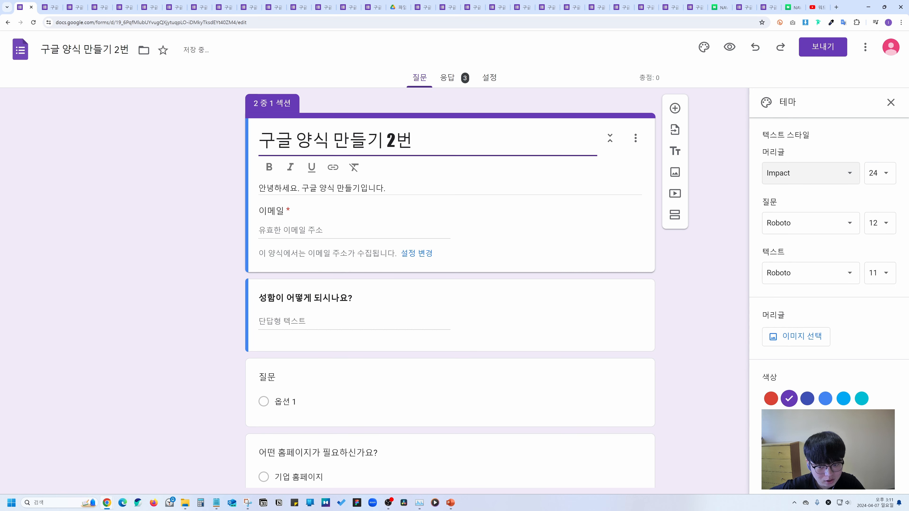
pyautogui.click(831, 174)
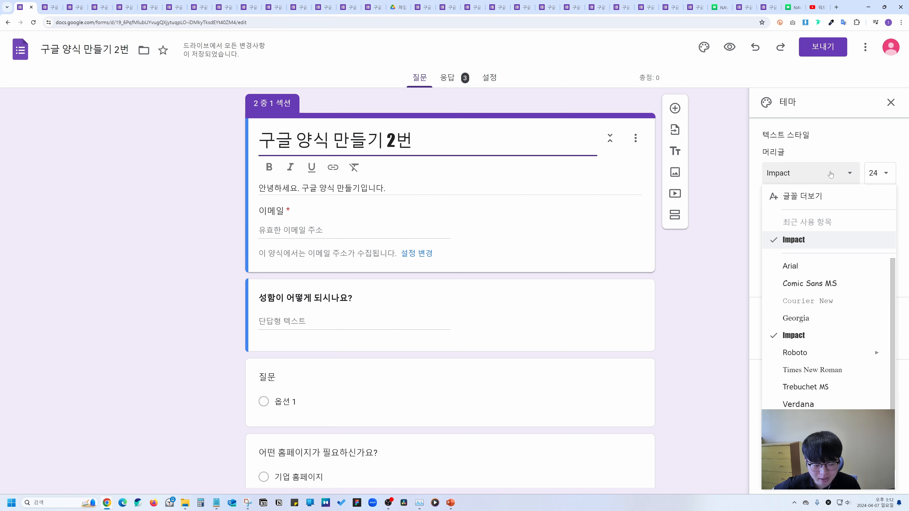
pyautogui.click(822, 358)
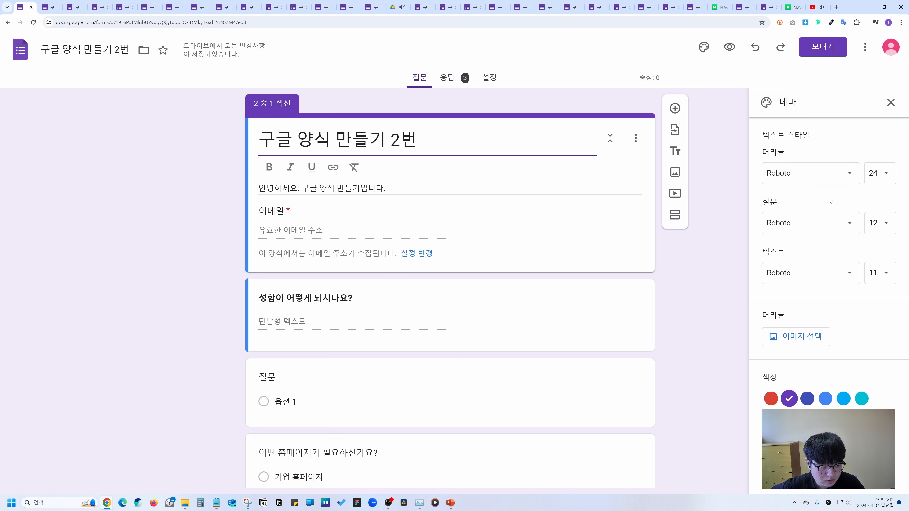
pyautogui.click(883, 176)
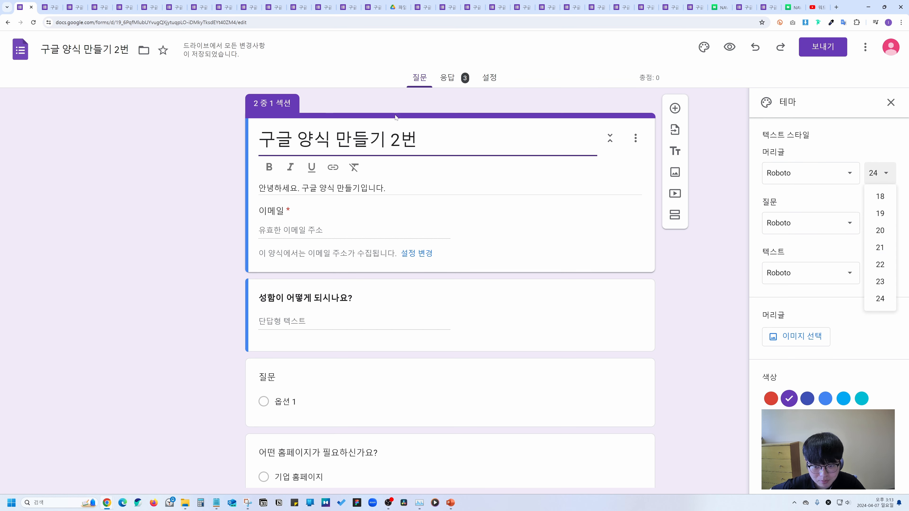
pyautogui.click(877, 230)
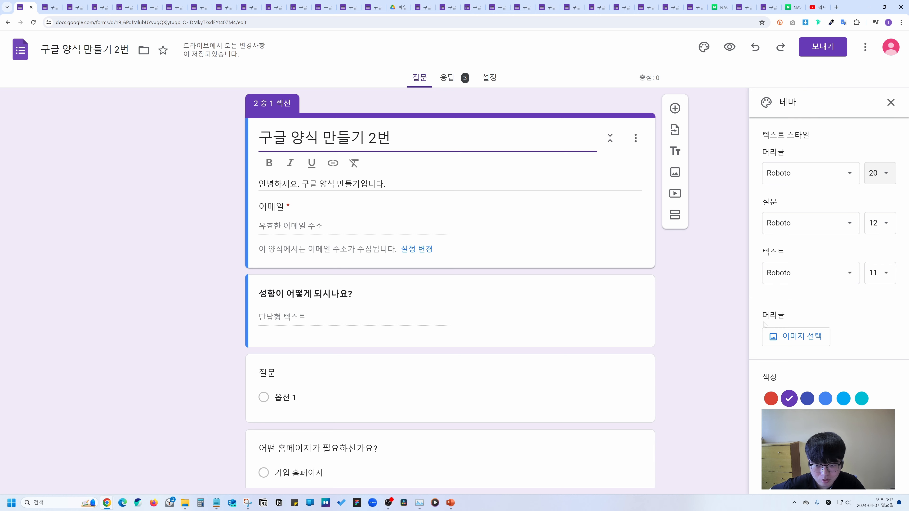
# Insert the guitar photo from the 테마 gallery as the form's header image.
pyautogui.click(795, 337)
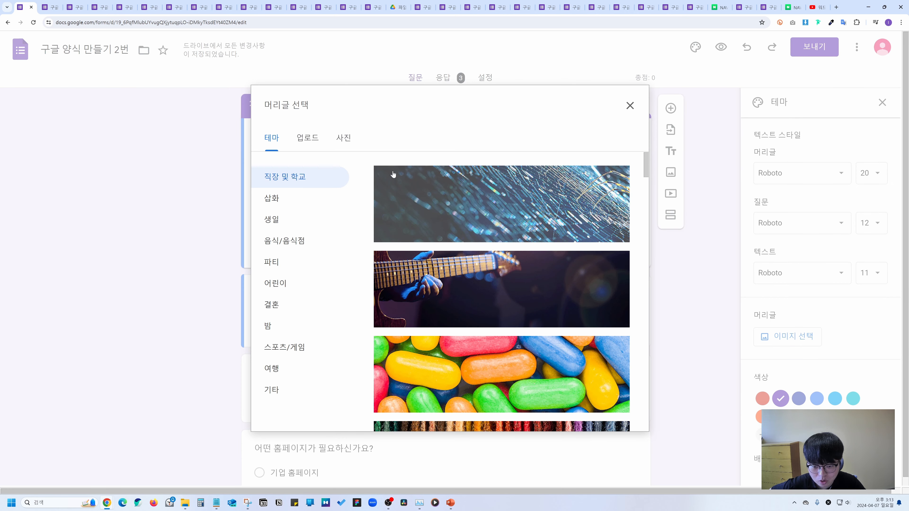
pyautogui.click(506, 257)
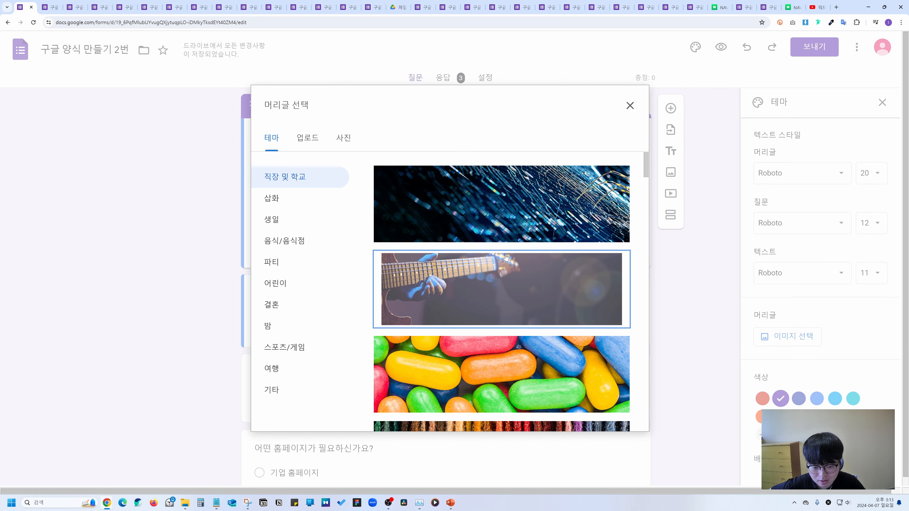
pyautogui.click(622, 416)
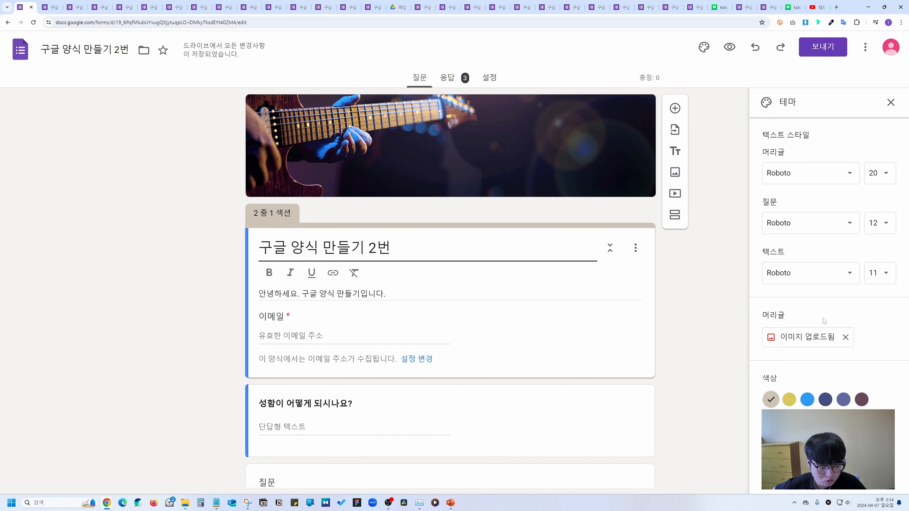
# Try the yellow, blue, navy, lavender, plum and beige theme colour swatches.
pyautogui.click(787, 404)
pyautogui.click(807, 400)
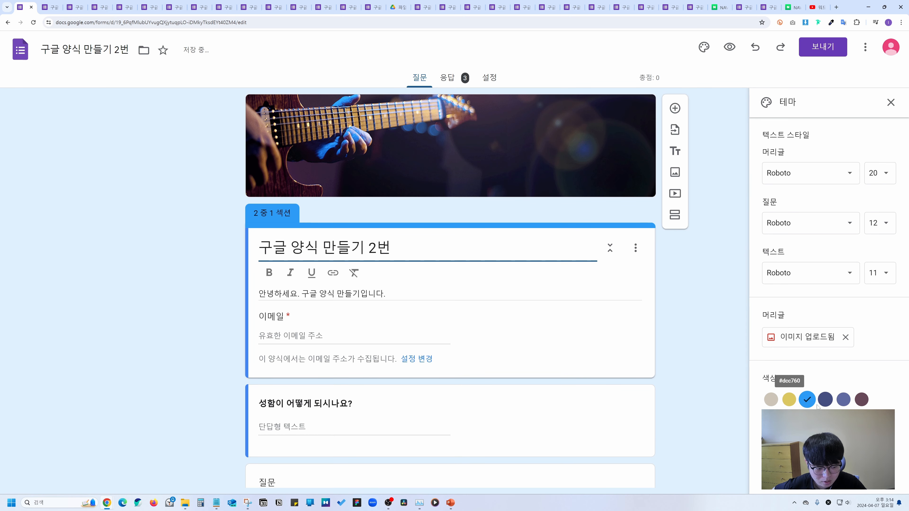
pyautogui.click(825, 400)
pyautogui.click(844, 400)
pyautogui.click(861, 400)
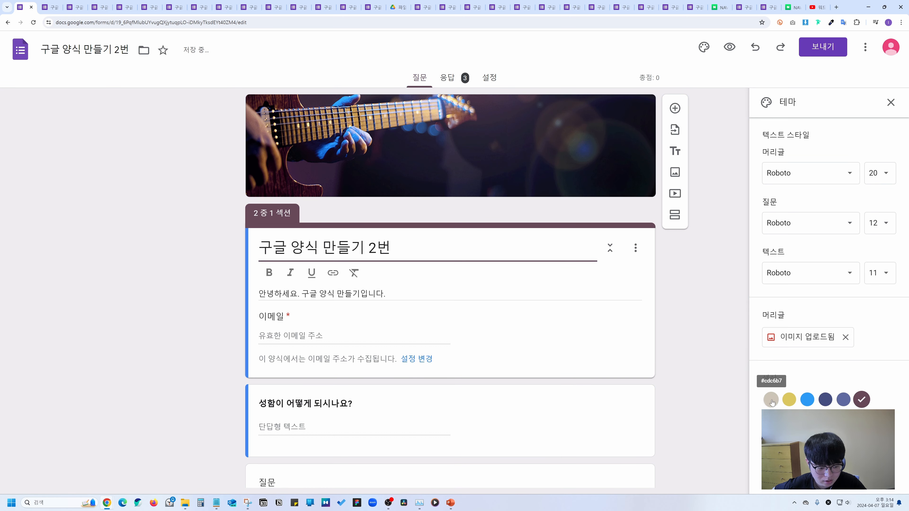
pyautogui.click(772, 401)
pyautogui.click(789, 400)
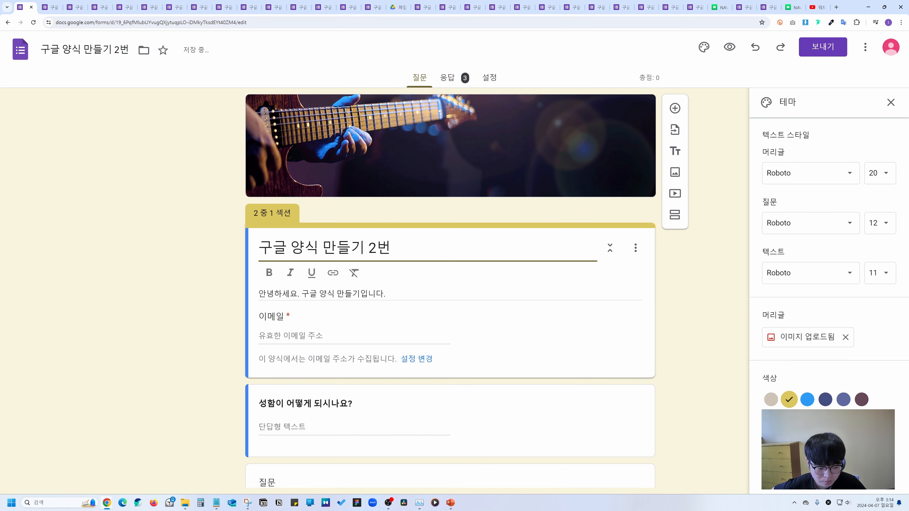
# Settle on the blue theme colour, close the theme panel and preview the form.
pyautogui.click(807, 400)
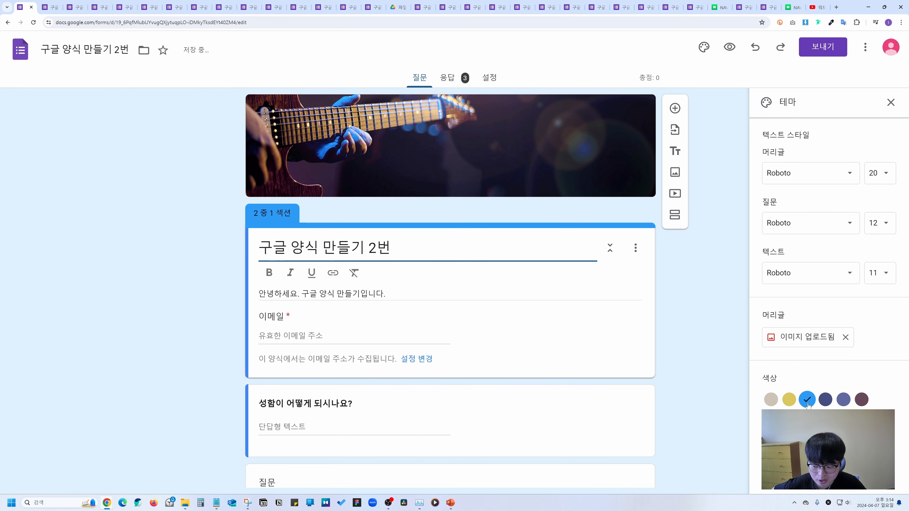
pyautogui.click(891, 103)
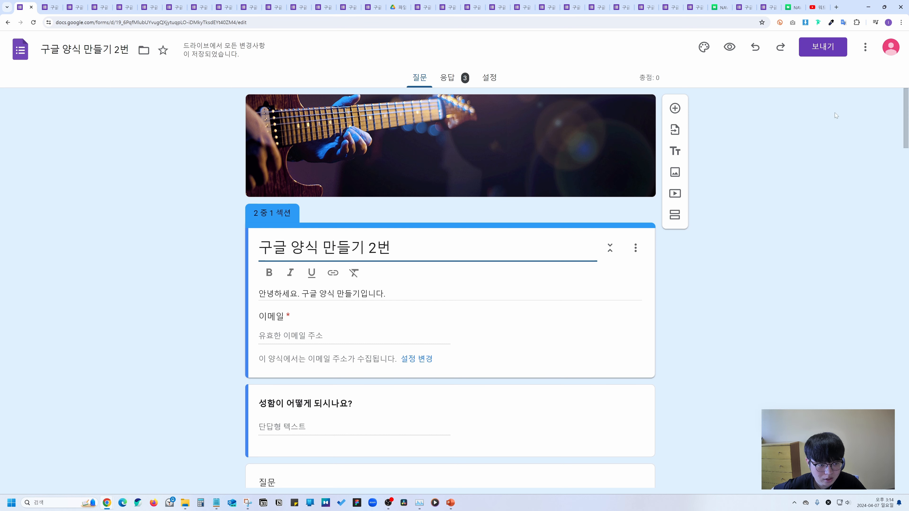
pyautogui.click(729, 47)
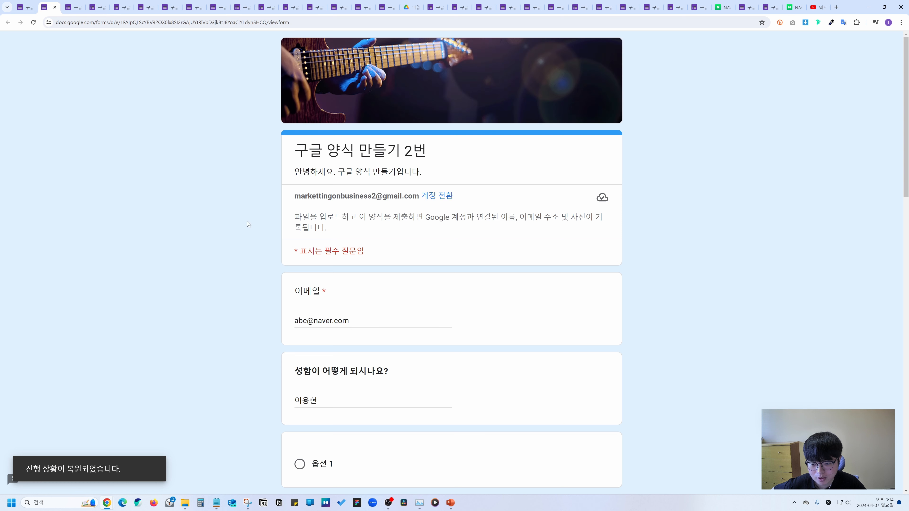
# Back in the editor, undo the last edit and open the ⋮ more-options menu.
pyautogui.click(25, 7)
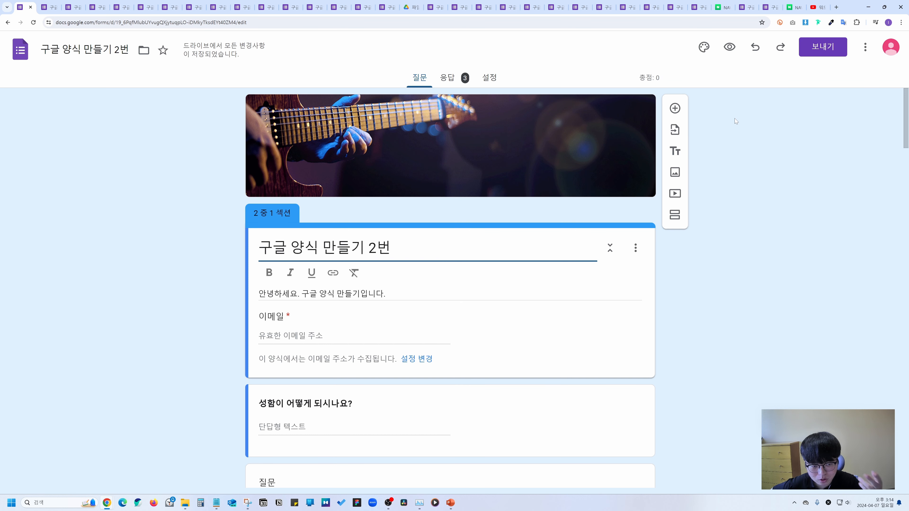
pyautogui.click(757, 52)
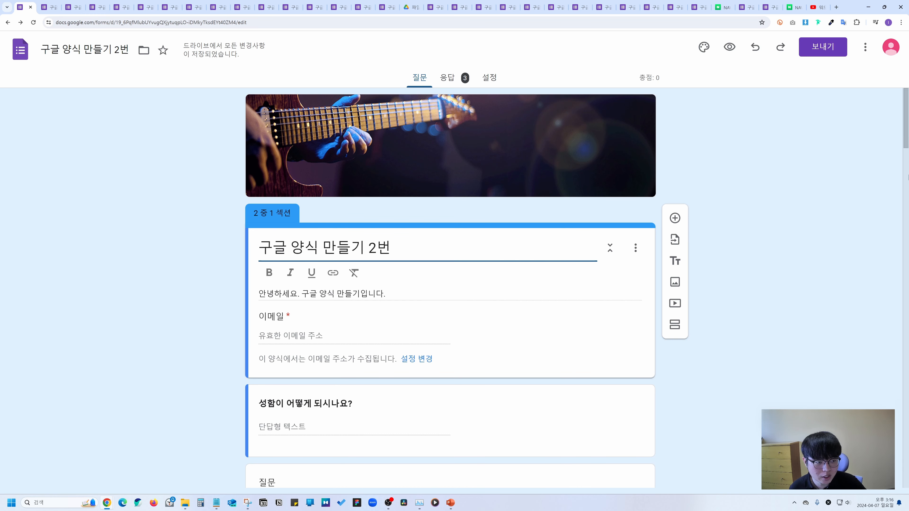
pyautogui.click(865, 49)
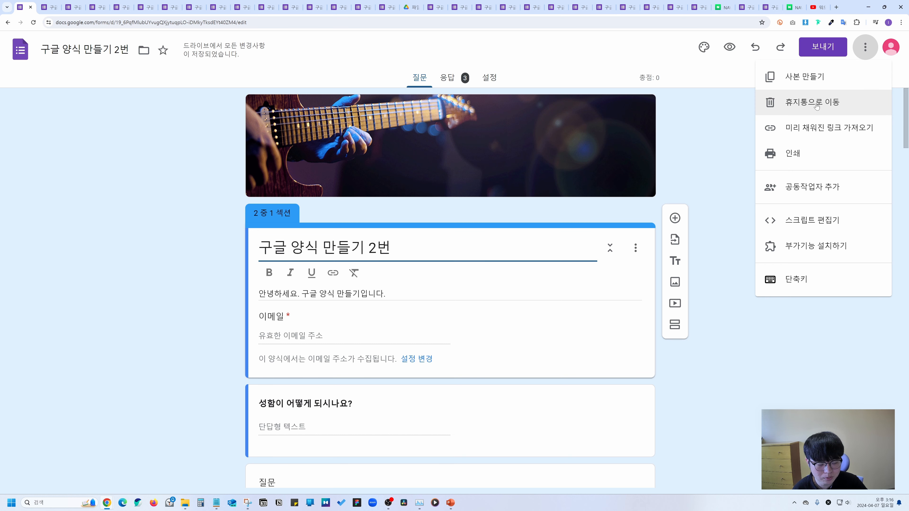
# Generate a pre-filled link with the respondent's name answered and copy it.
pyautogui.click(824, 129)
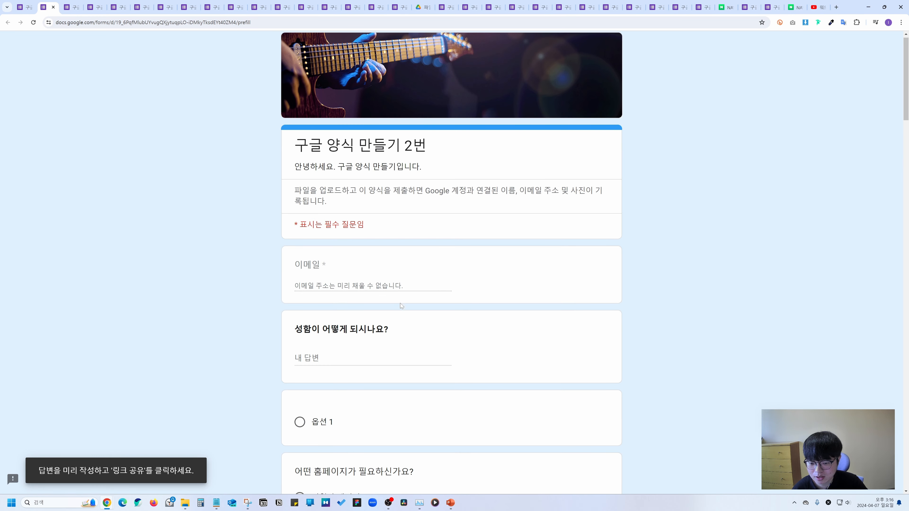
pyautogui.scroll(-5, 400, 303)
pyautogui.scroll(2, 400, 303)
pyautogui.click(356, 218)
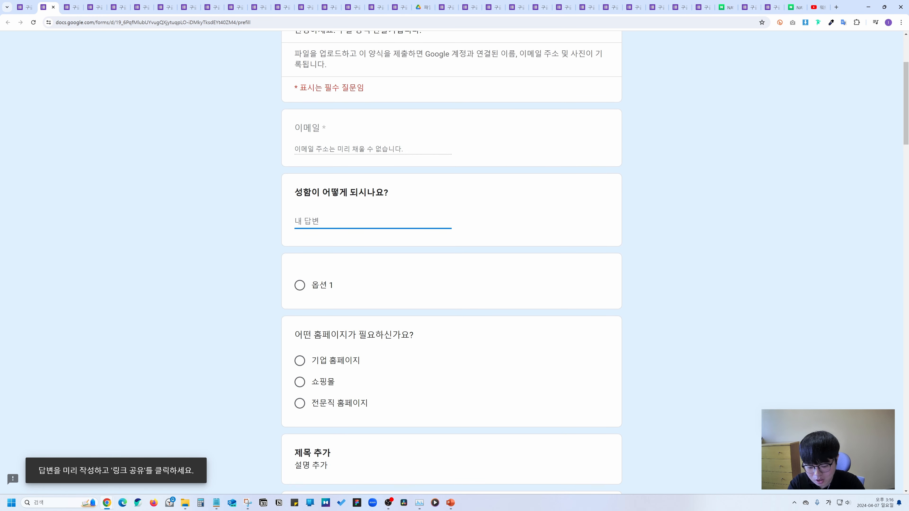
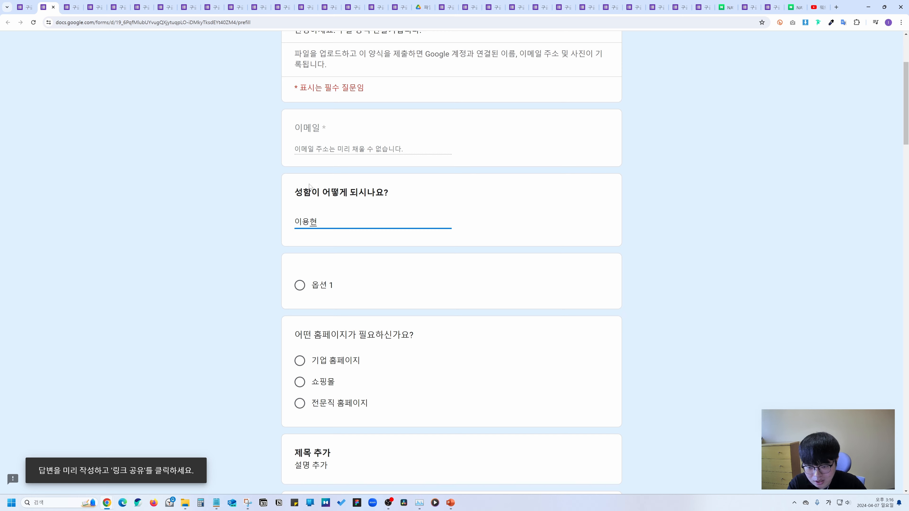
pyautogui.click(226, 272)
pyautogui.scroll(-20, 259, 258)
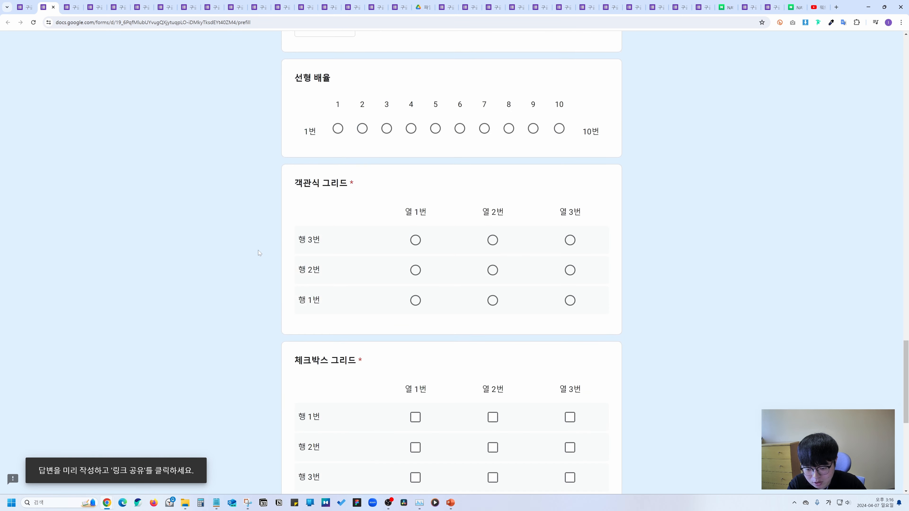
pyautogui.scroll(-10, 257, 250)
pyautogui.click(320, 411)
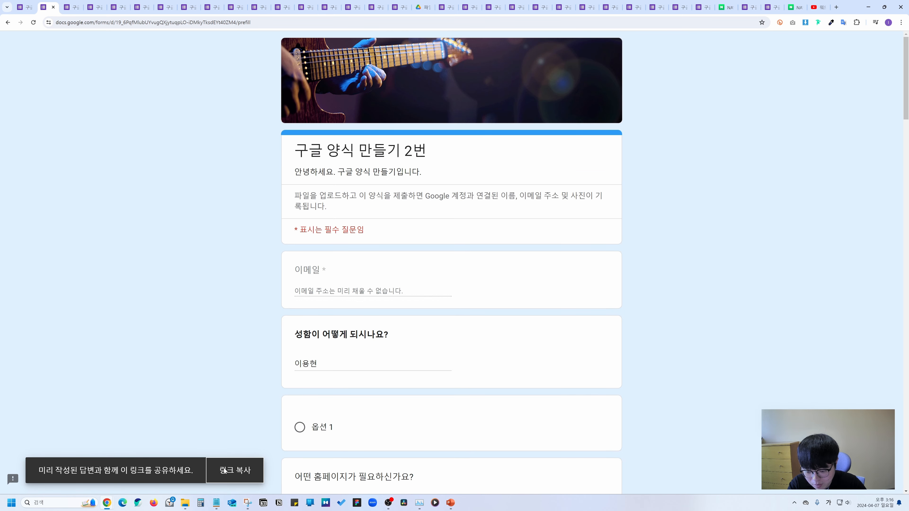
pyautogui.click(232, 477)
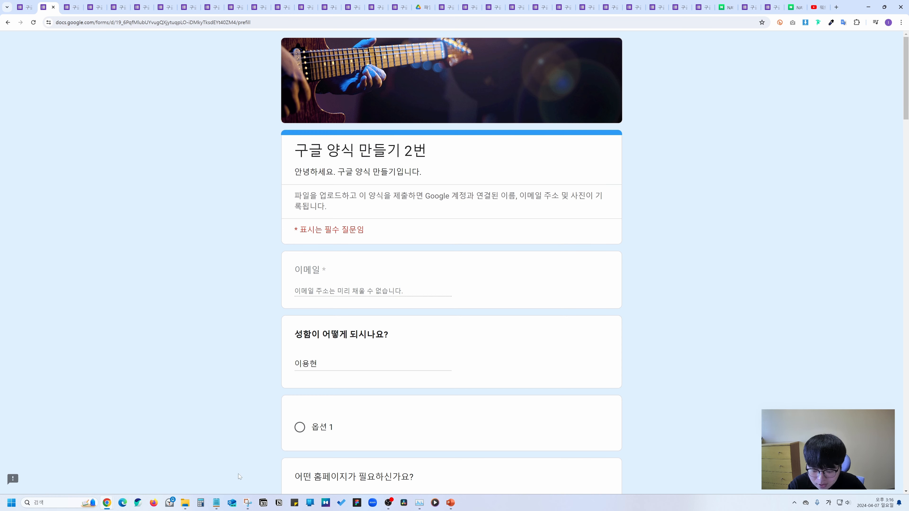
# Open the pre-filled link in the live form tab, confirm the name appears, then return to the editor.
pyautogui.click(71, 7)
pyautogui.click(101, 21)
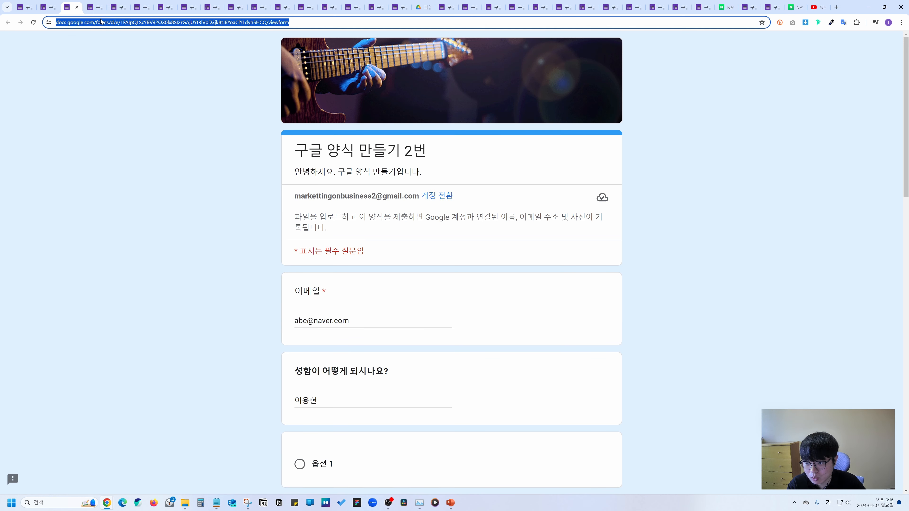
pyautogui.press('Return')
pyautogui.scroll(-1, 440, 268)
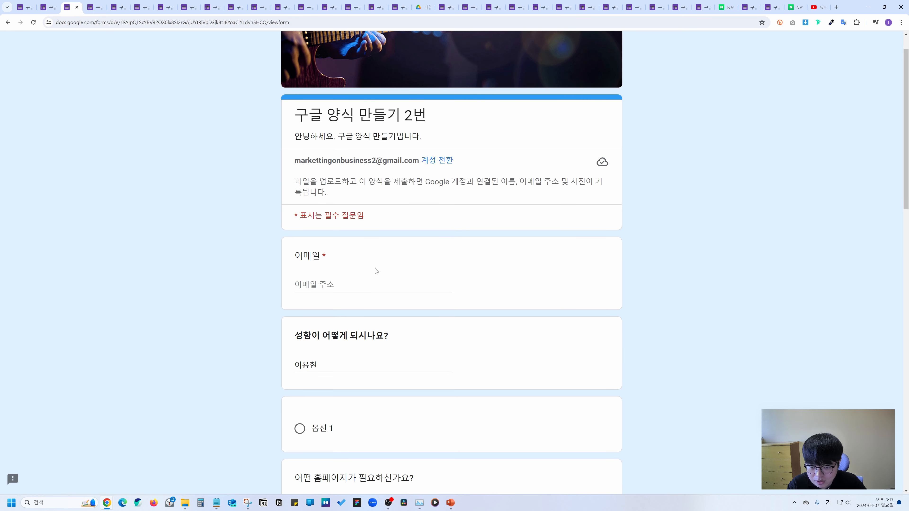
pyautogui.scroll(-3, 282, 390)
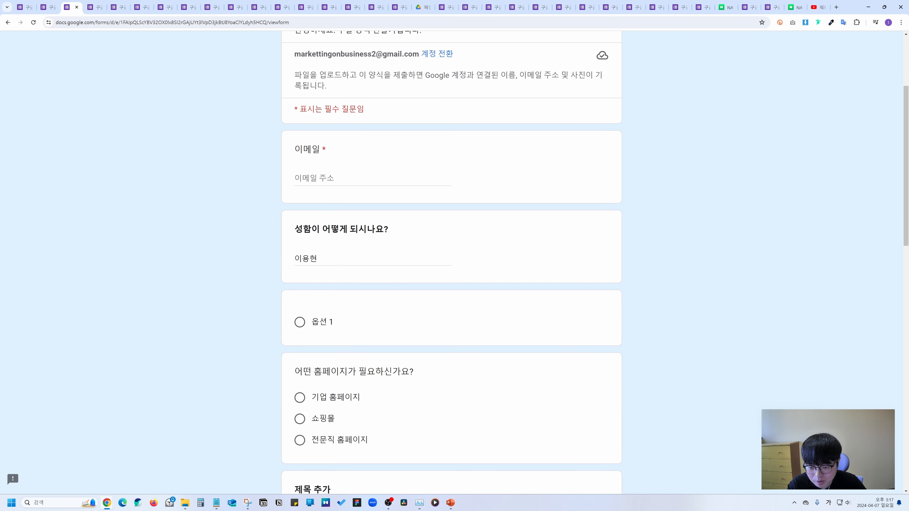
pyautogui.doubleClick(306, 258)
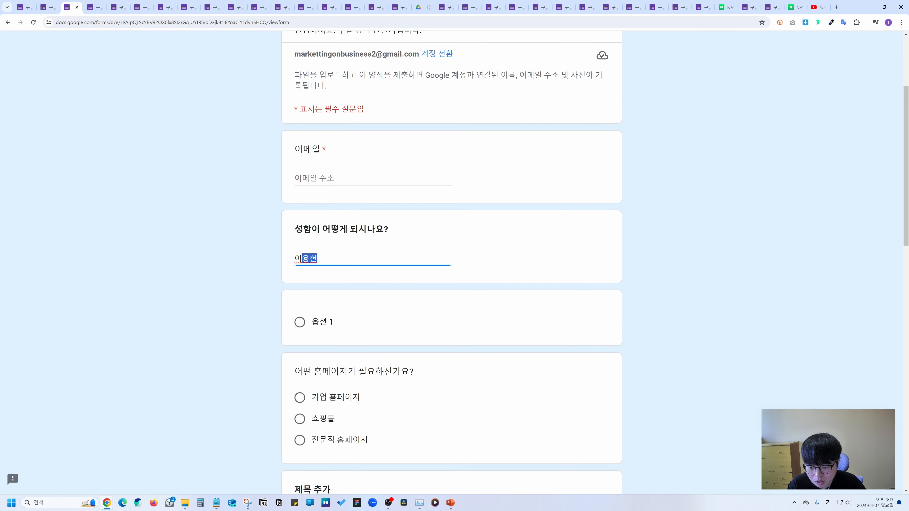
pyautogui.click(366, 288)
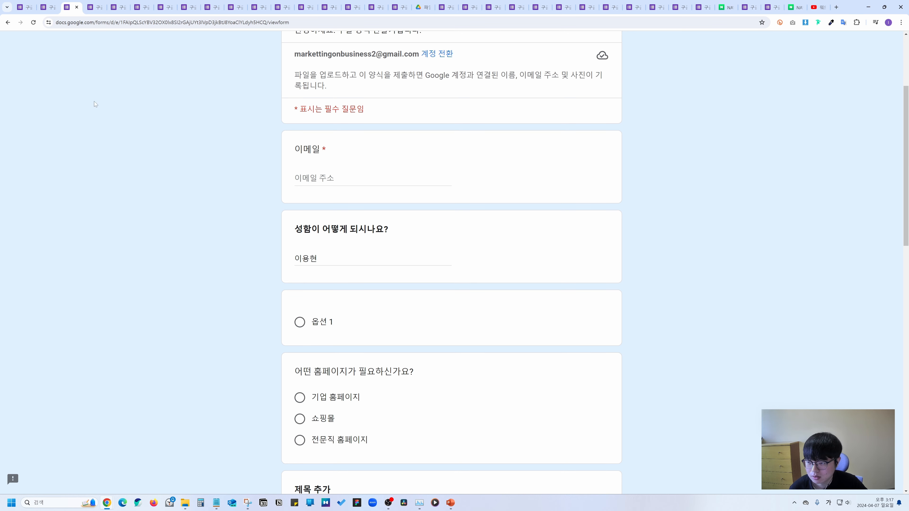
pyautogui.click(25, 7)
# Look over the add-editors dialog and the script editor from the ⋮ menu.
pyautogui.click(865, 47)
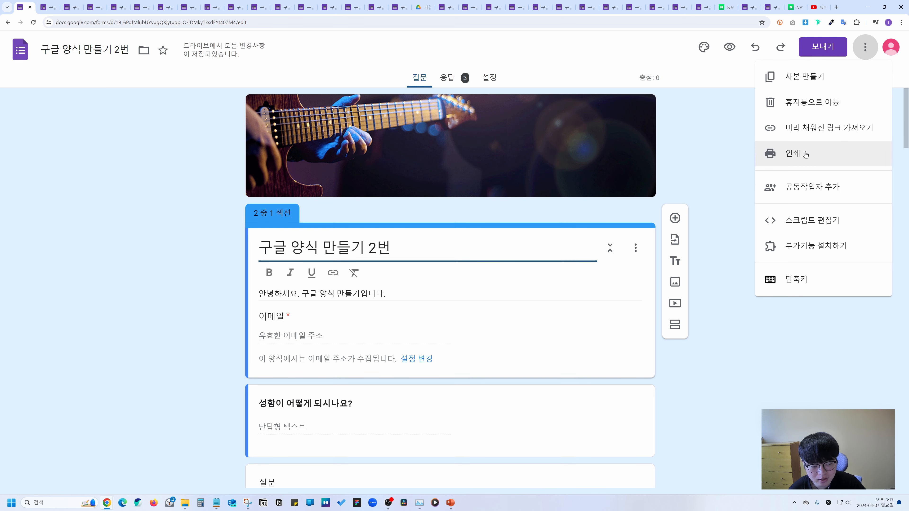
pyautogui.click(808, 194)
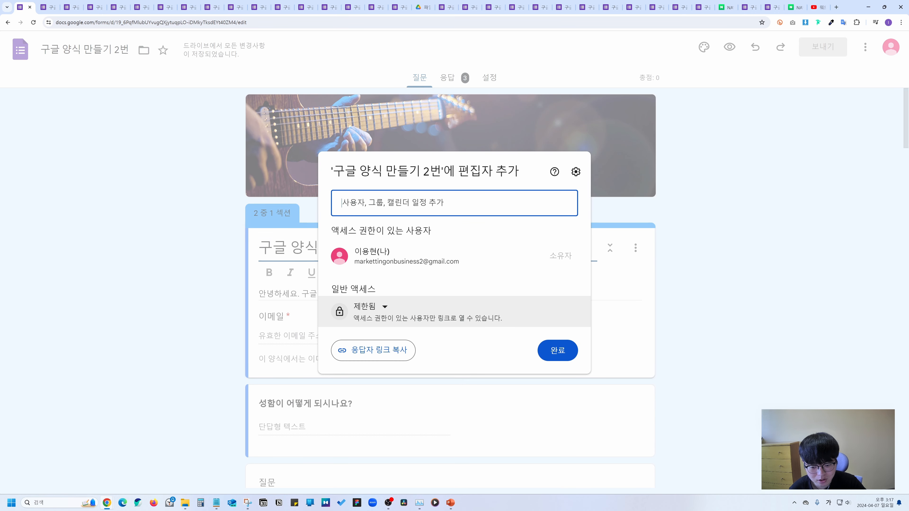
pyautogui.click(557, 350)
pyautogui.click(866, 49)
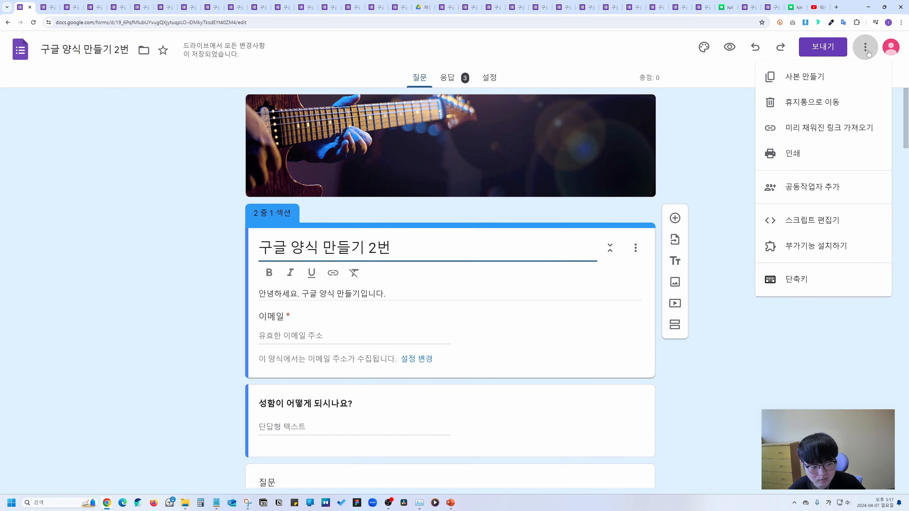
pyautogui.click(816, 226)
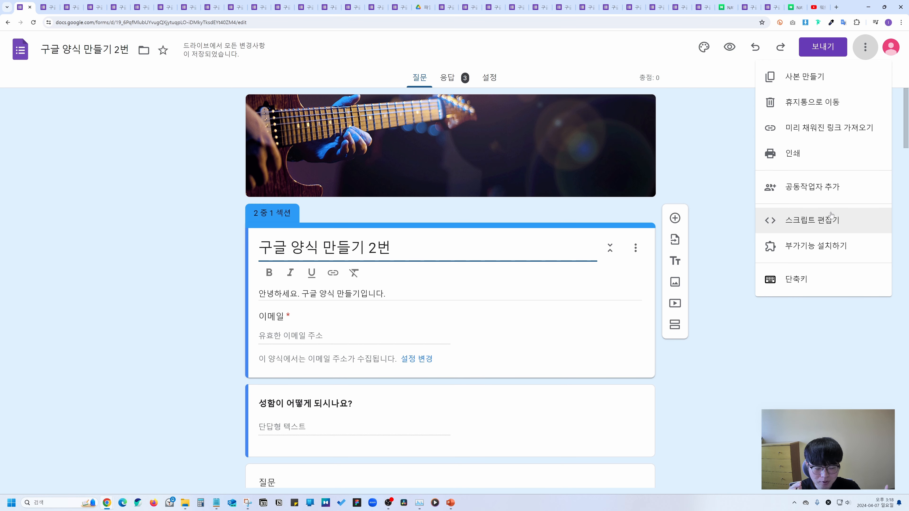
# Browse form add-ons and view the GPT for Forms details, then close the marketplace.
pyautogui.click(808, 247)
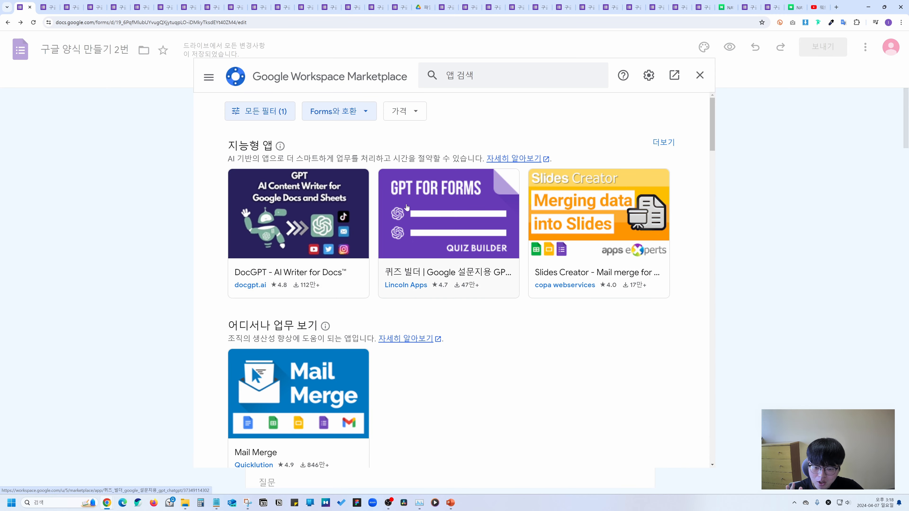
pyautogui.click(408, 204)
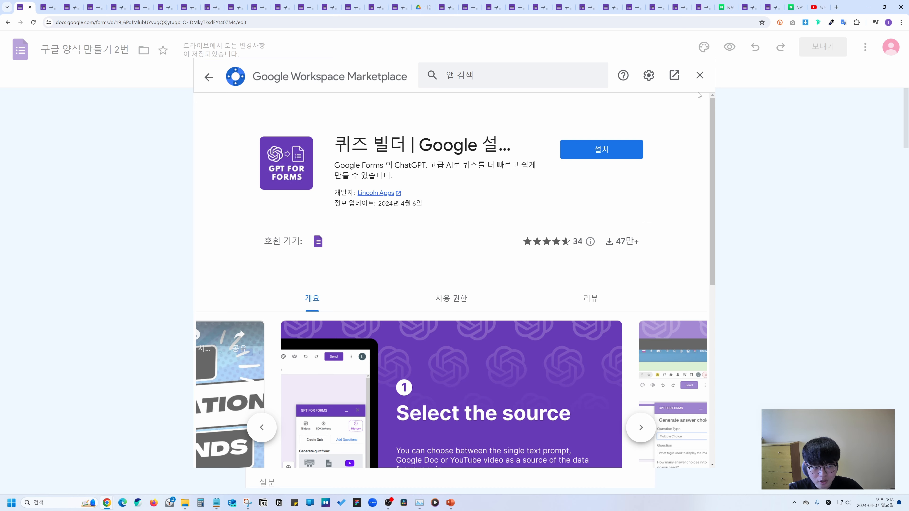
pyautogui.click(700, 75)
pyautogui.click(866, 46)
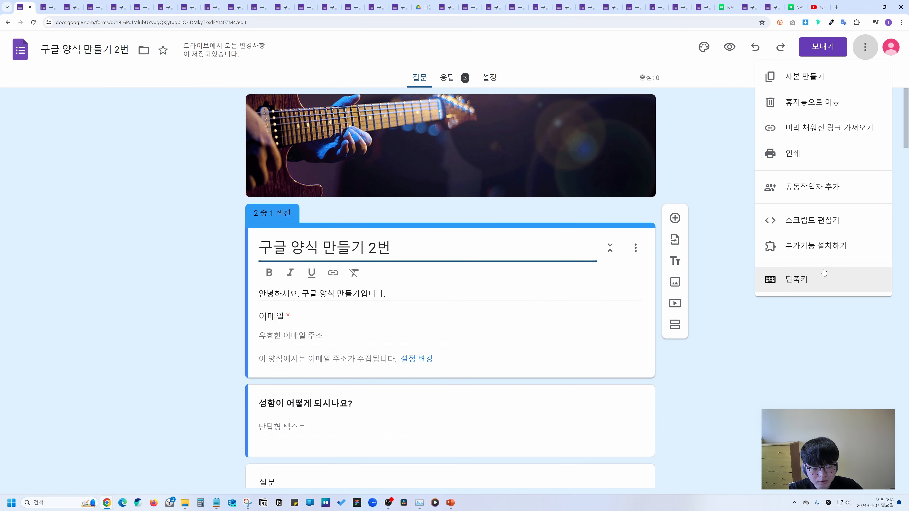
# Review the keyboard shortcuts list from the ⋮ menu, then close it.
pyautogui.click(817, 283)
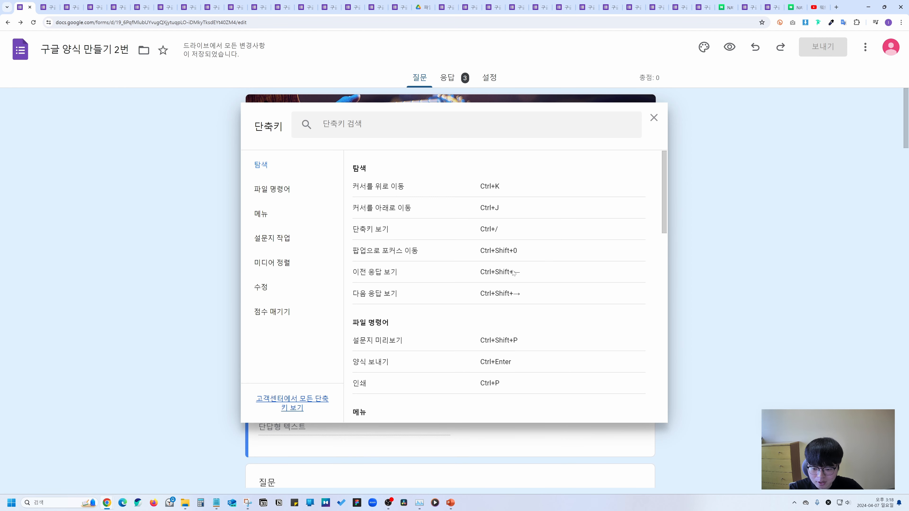
pyautogui.click(654, 118)
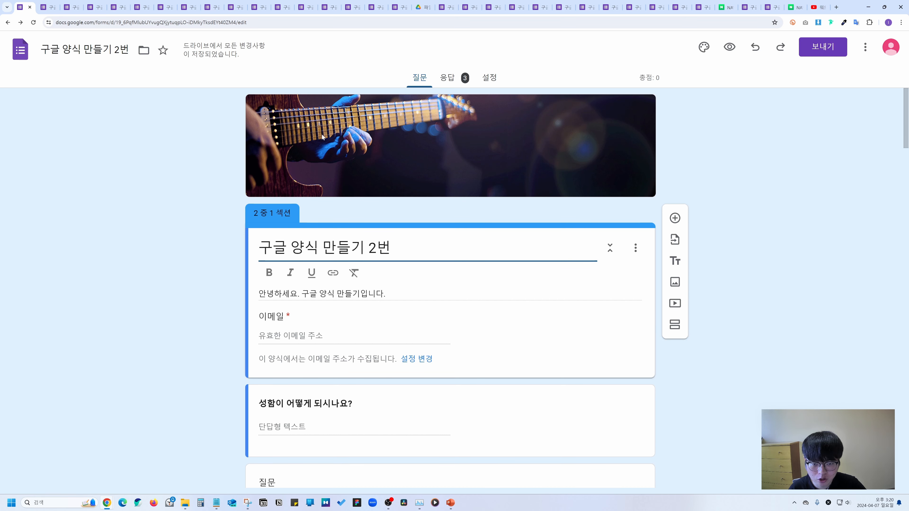
# Link the responses to a new spreadsheet, 구글 양식 만들기 2번(응답), from the Responses tab.
pyautogui.click(447, 79)
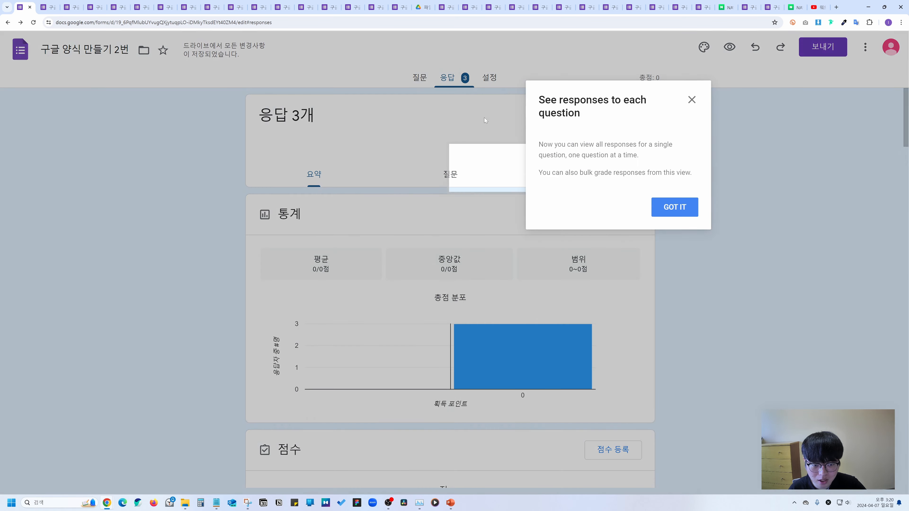
pyautogui.click(471, 135)
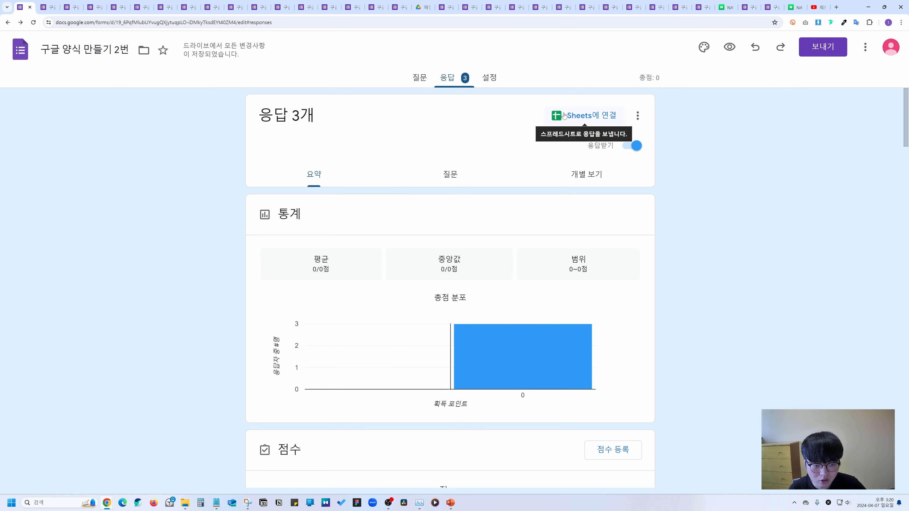
pyautogui.click(585, 117)
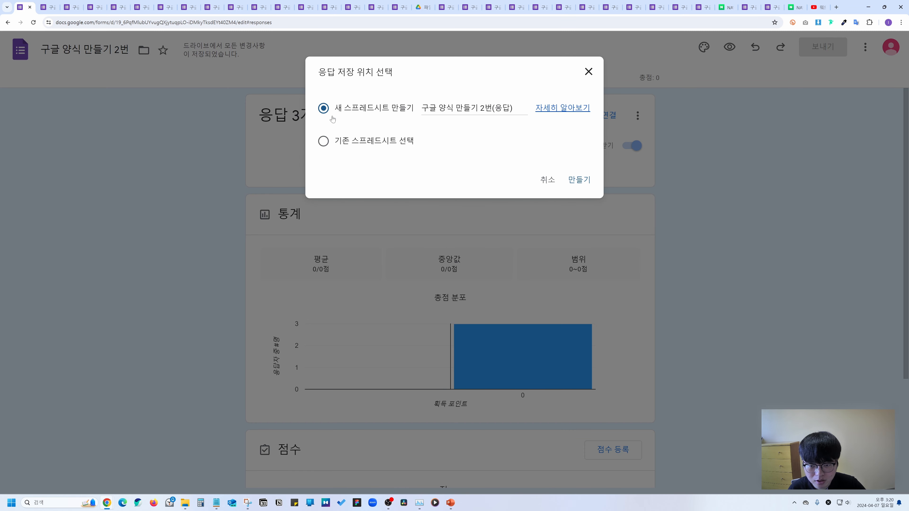
pyautogui.click(321, 142)
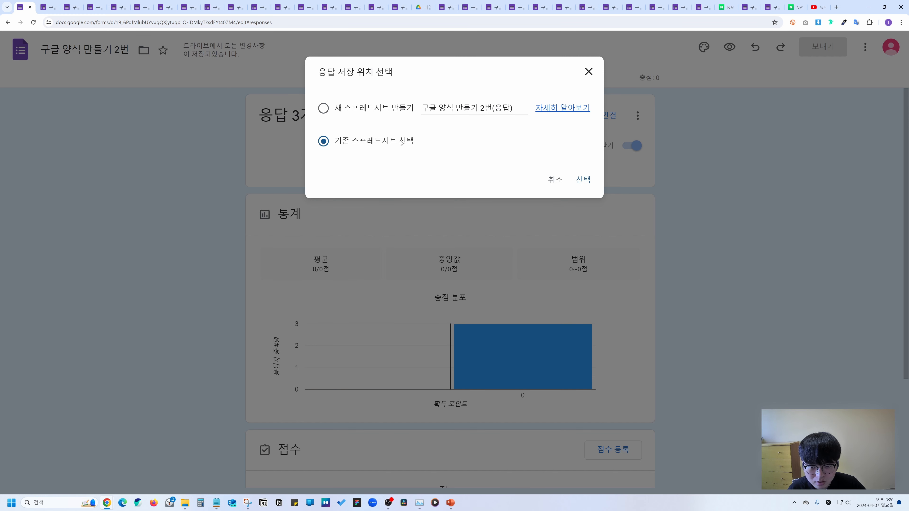
pyautogui.click(400, 109)
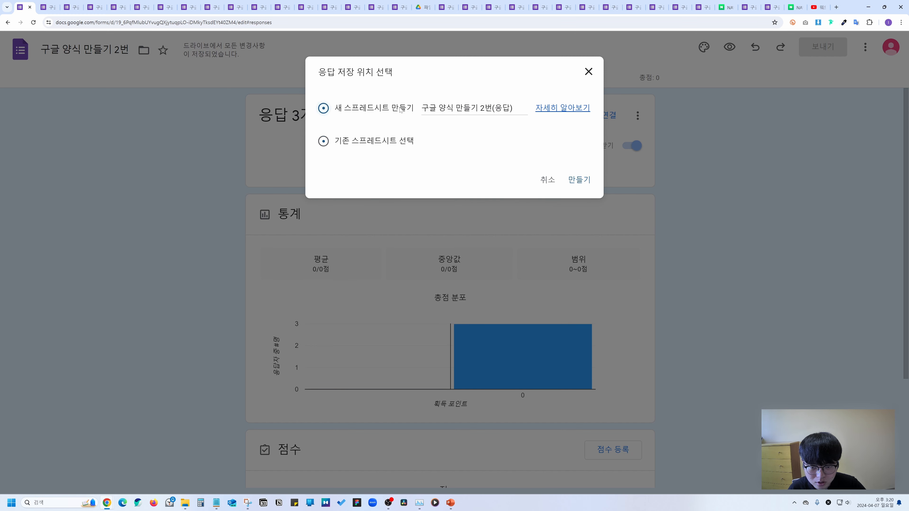
pyautogui.click(579, 178)
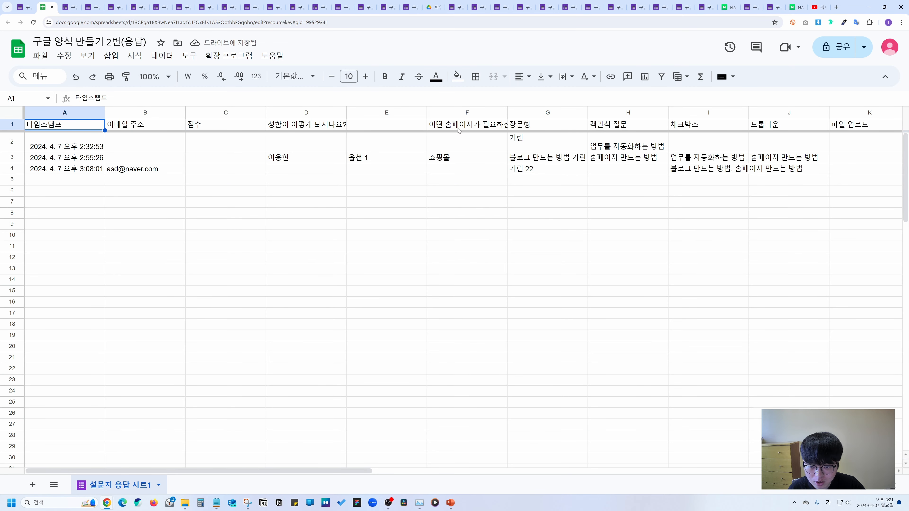
# Scroll the response sheet to the right-hand question columns, then return to the Forms tab with Ctrl+Shift+Tab.
pyautogui.moveTo(203, 472); pyautogui.dragTo(235, 476)
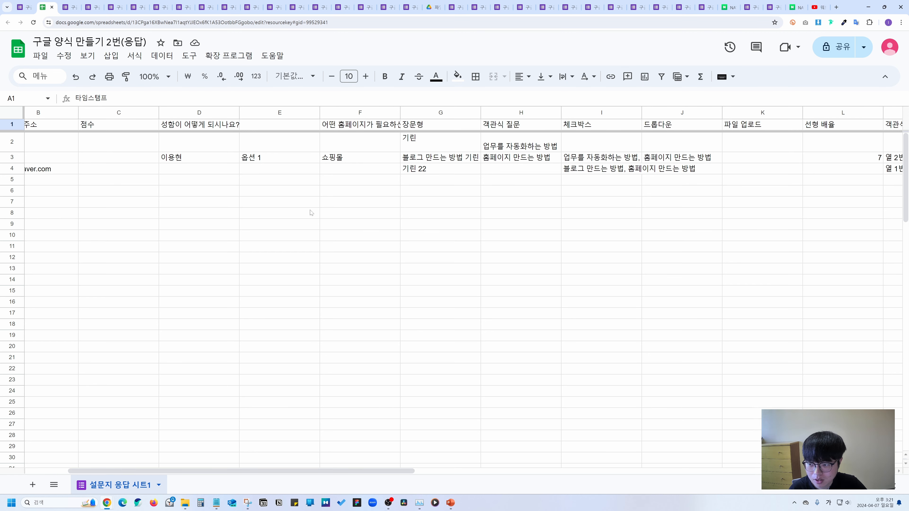
pyautogui.hotkey('ctrl', 'shift', 'Tab')
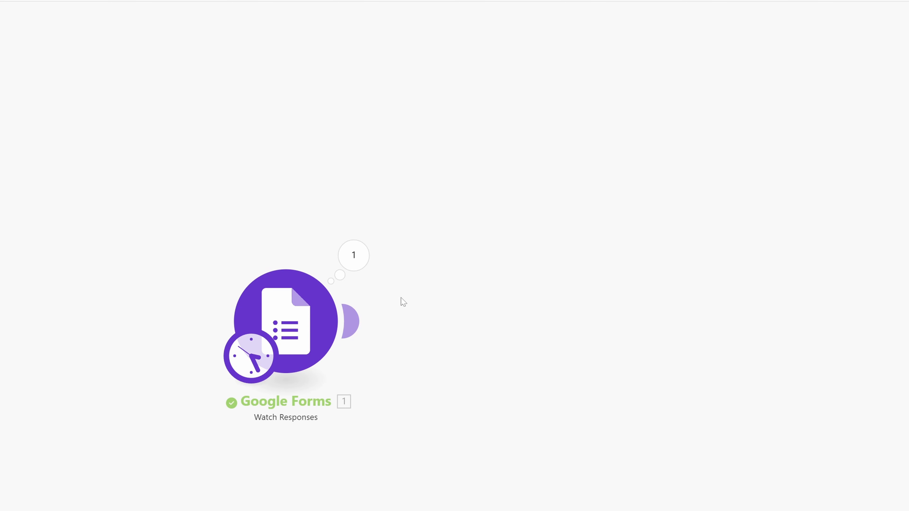
# Expand the Watch Responses output's answers, select the phone, name and homepage values, then close it.
pyautogui.click(355, 256)
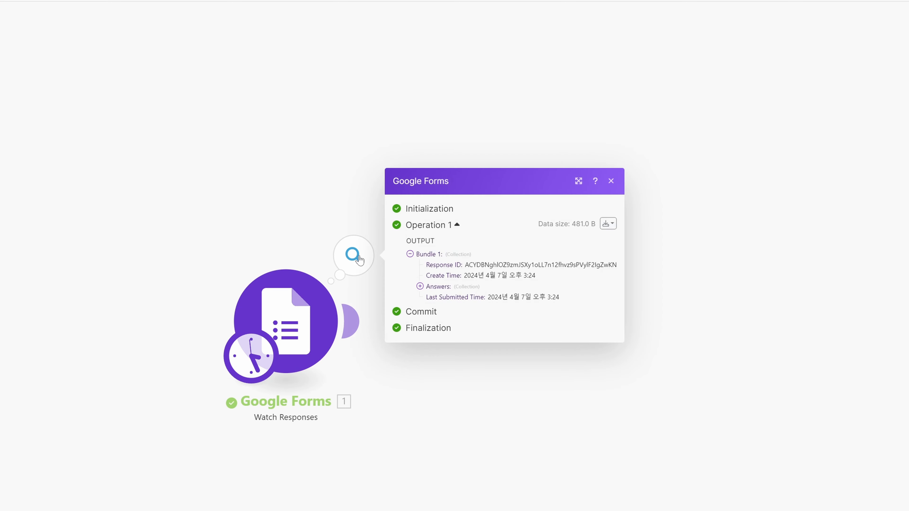
pyautogui.click(420, 286)
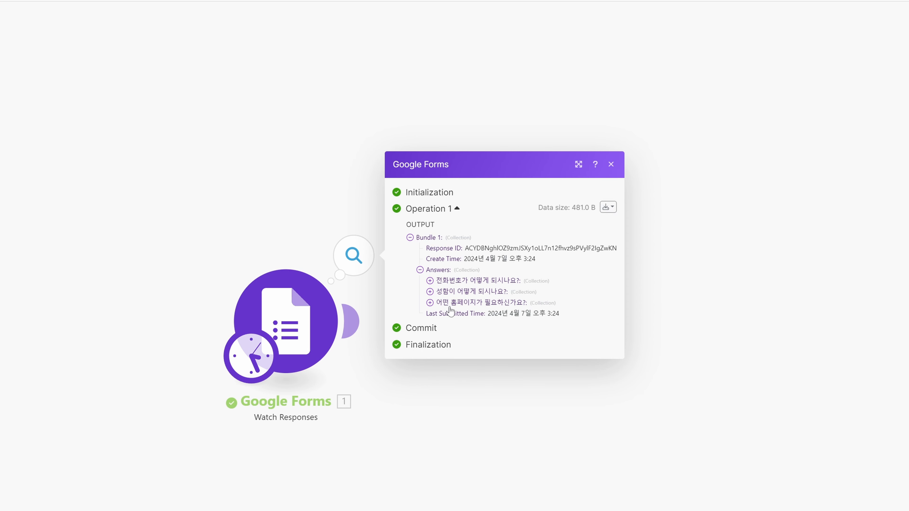
pyautogui.keyDown('shift'); pyautogui.click(420, 270); pyautogui.keyUp('shift')
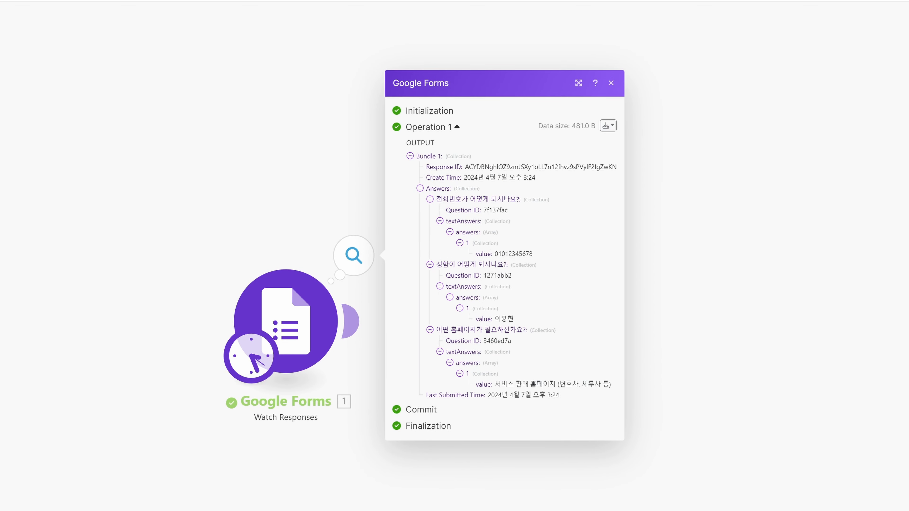
pyautogui.doubleClick(513, 254)
pyautogui.doubleClick(505, 319)
pyautogui.moveTo(495, 384); pyautogui.dragTo(612, 390)
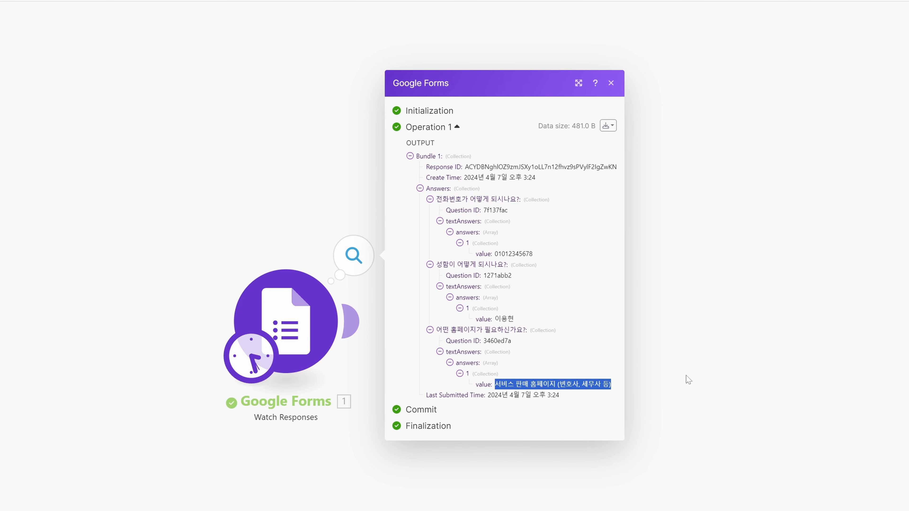
pyautogui.click(611, 82)
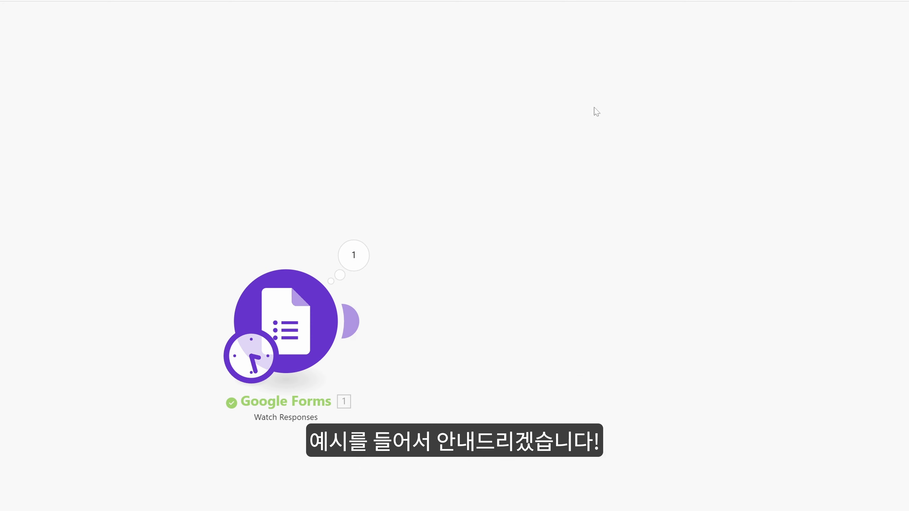
# Add a Gmail 'Send an Email' module after the Google Forms trigger.
pyautogui.click(347, 317)
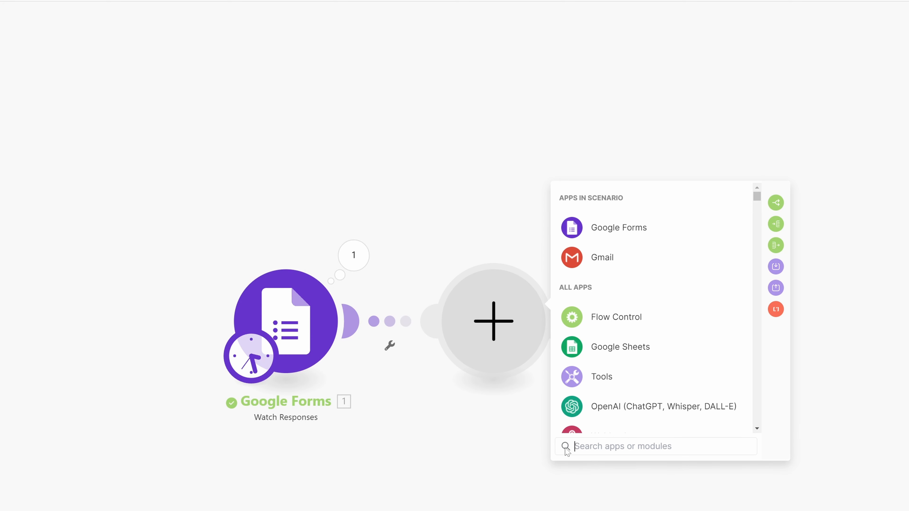
pyautogui.write('gmail')
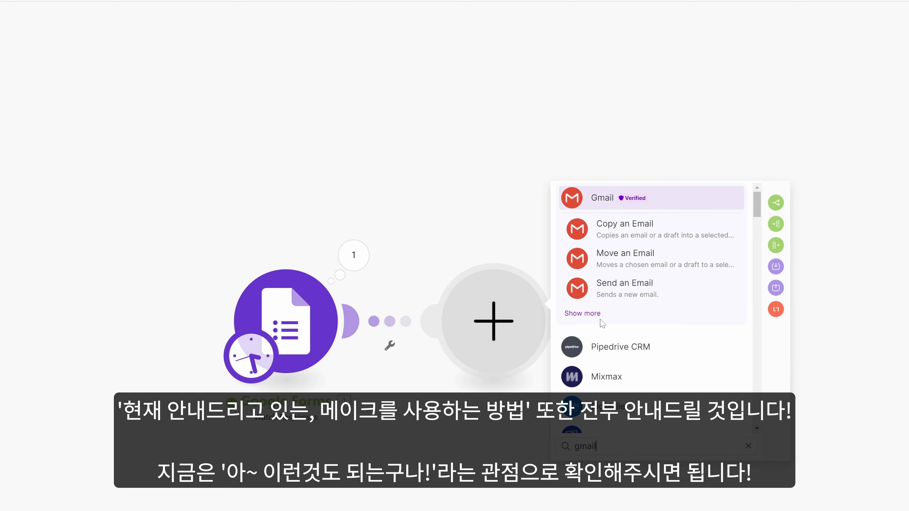
pyautogui.click(625, 287)
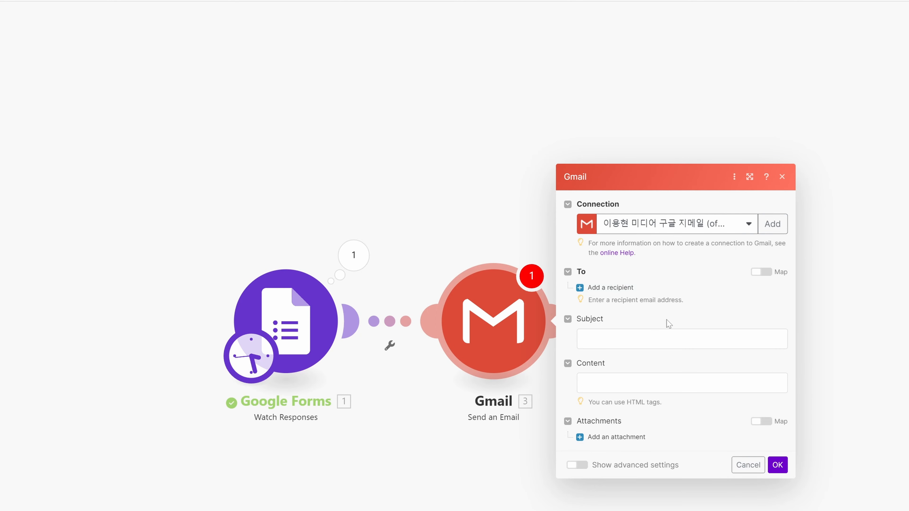
# Try mapping the phone-number answer as the email recipient, then cancel the module settings.
pyautogui.click(630, 288)
pyautogui.click(582, 286)
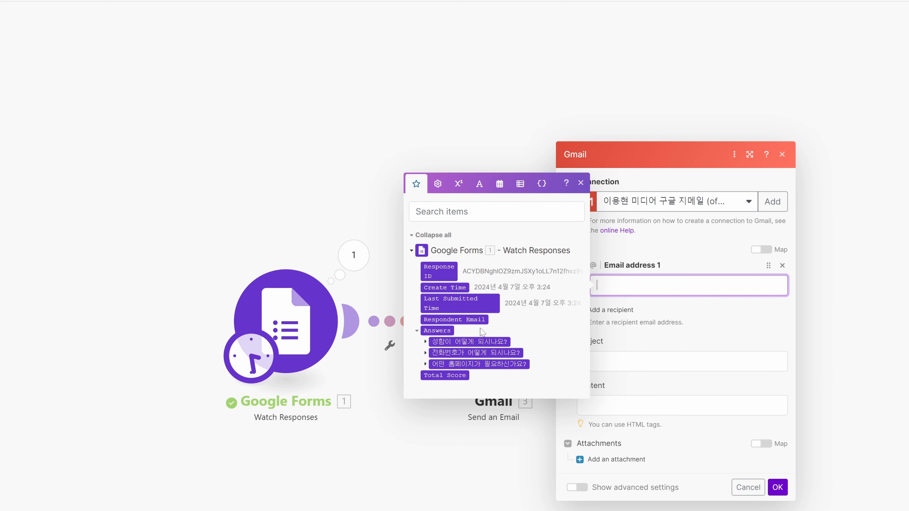
pyautogui.click(425, 352)
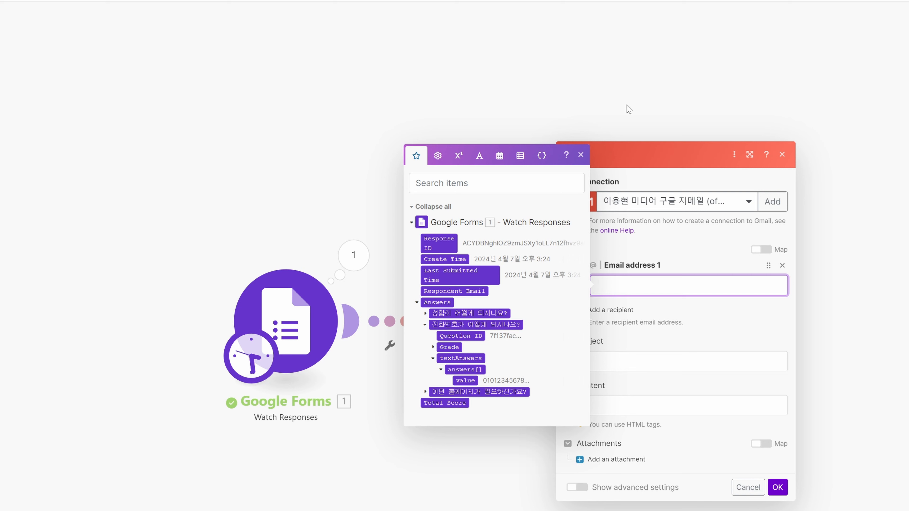
pyautogui.click(465, 381)
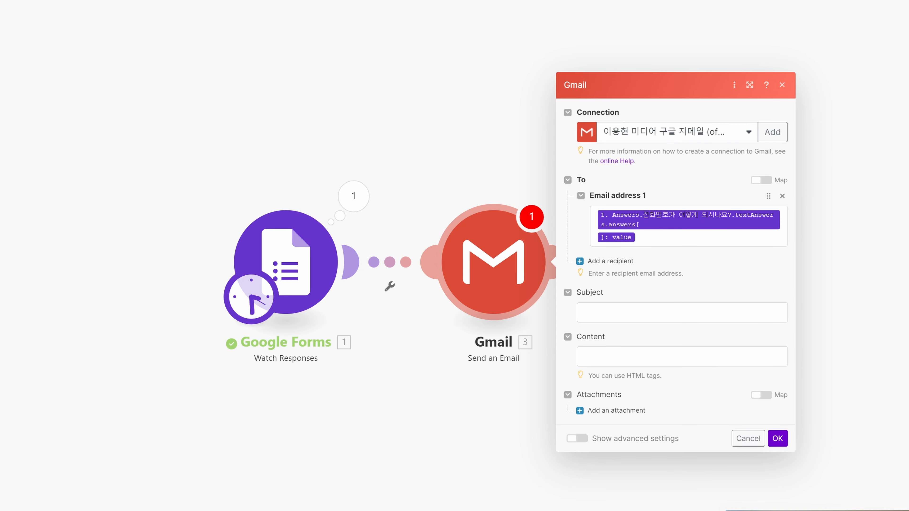
pyautogui.click(610, 313)
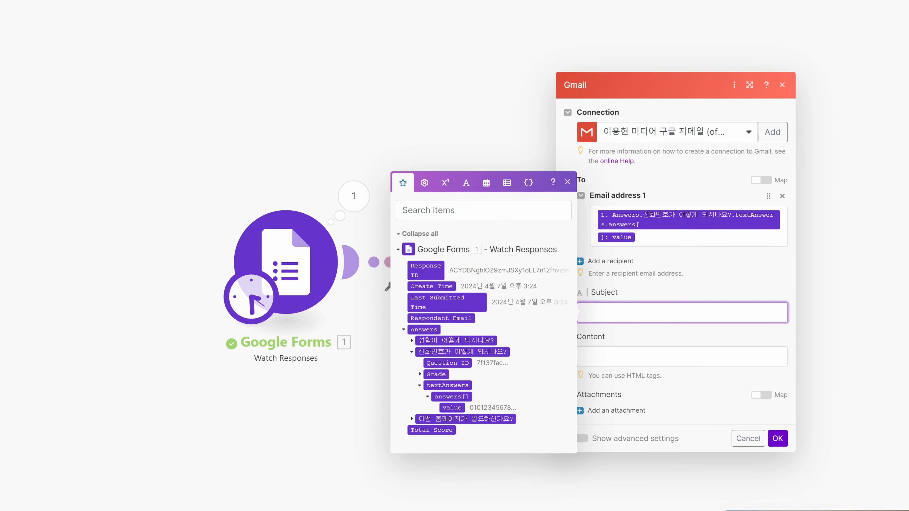
pyautogui.click(748, 437)
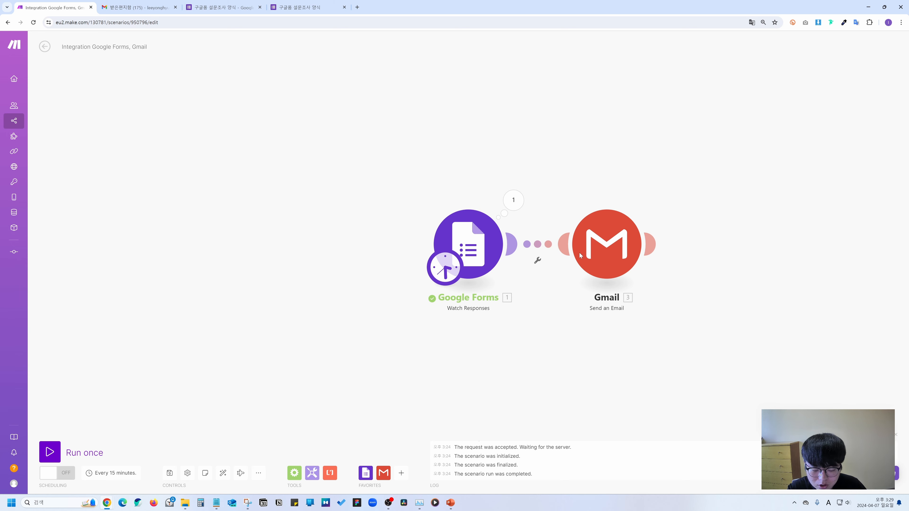
# Delete the Gmail module and browse SOLAPI's actions for the empty module slot.
pyautogui.rightClick(609, 230)
pyautogui.click(626, 313)
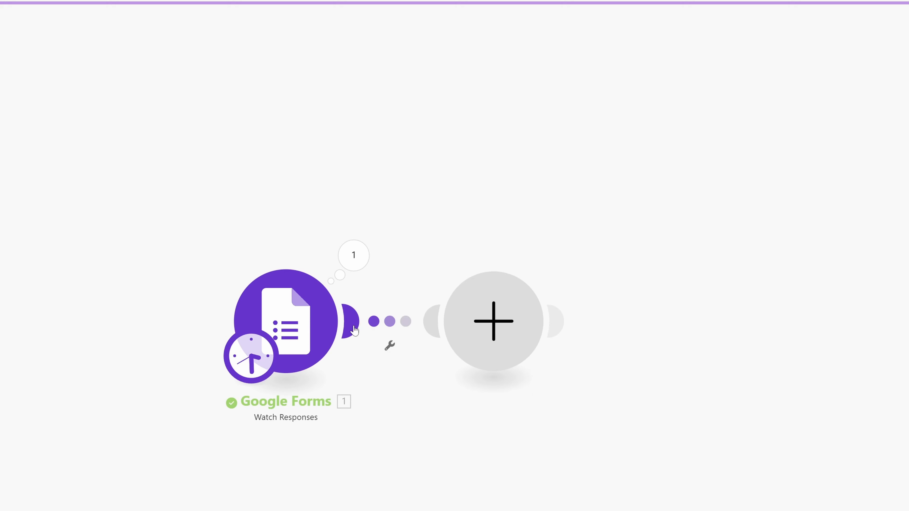
pyautogui.click(476, 345)
pyautogui.click(708, 231)
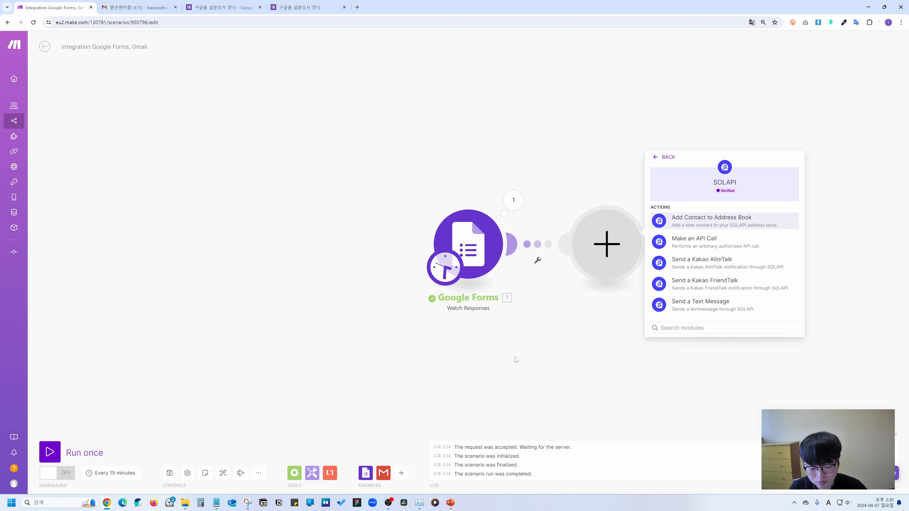
pyautogui.click(530, 355)
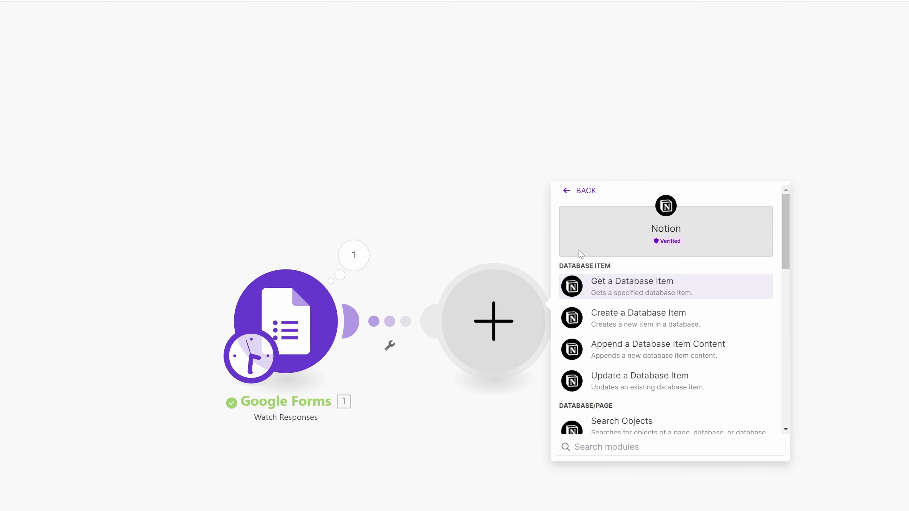
pyautogui.scroll(-5, 731, 379)
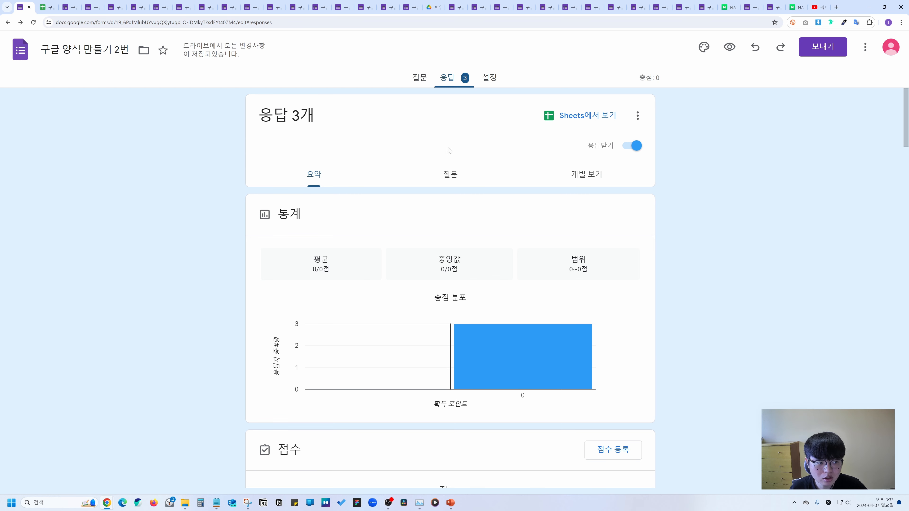
# Send the form invitation email to a pasted recipient address after previewing the link and embed options.
pyautogui.click(817, 54)
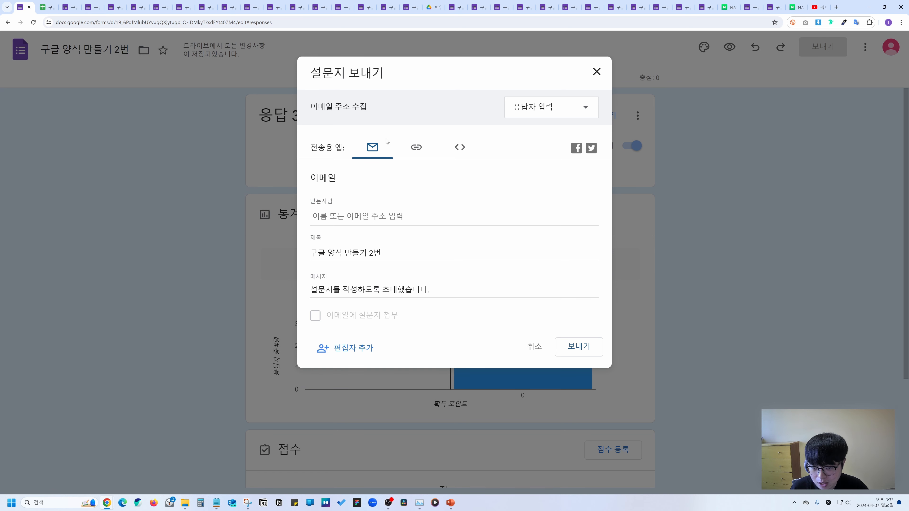
pyautogui.click(416, 148)
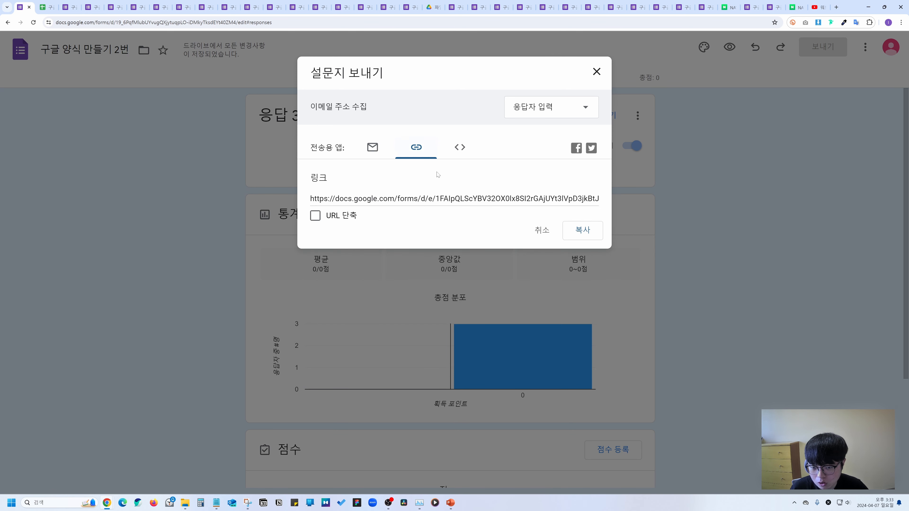
pyautogui.click(459, 151)
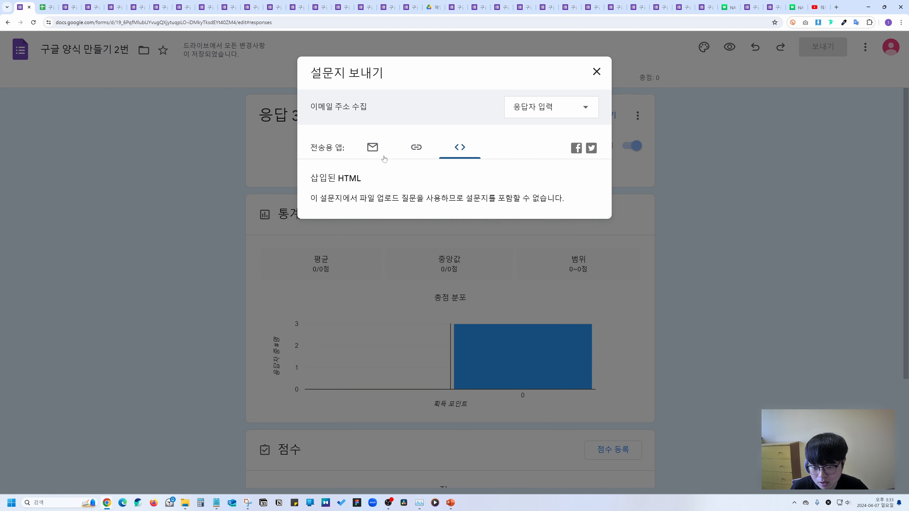
pyautogui.click(375, 152)
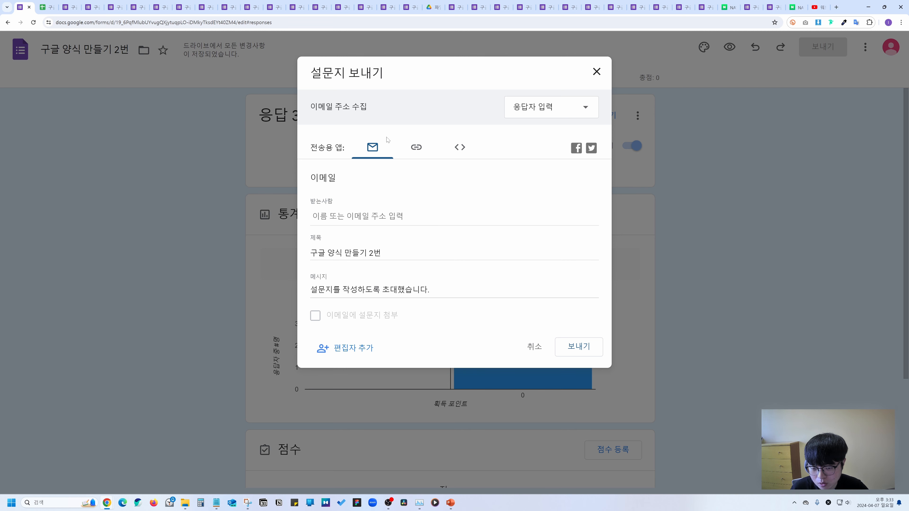
pyautogui.click(357, 216)
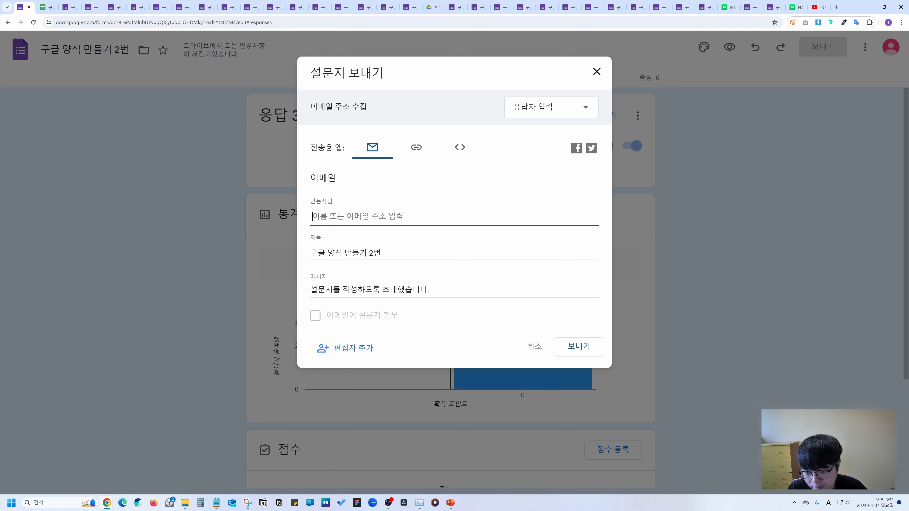
pyautogui.hotkey('ctrl', 'v')
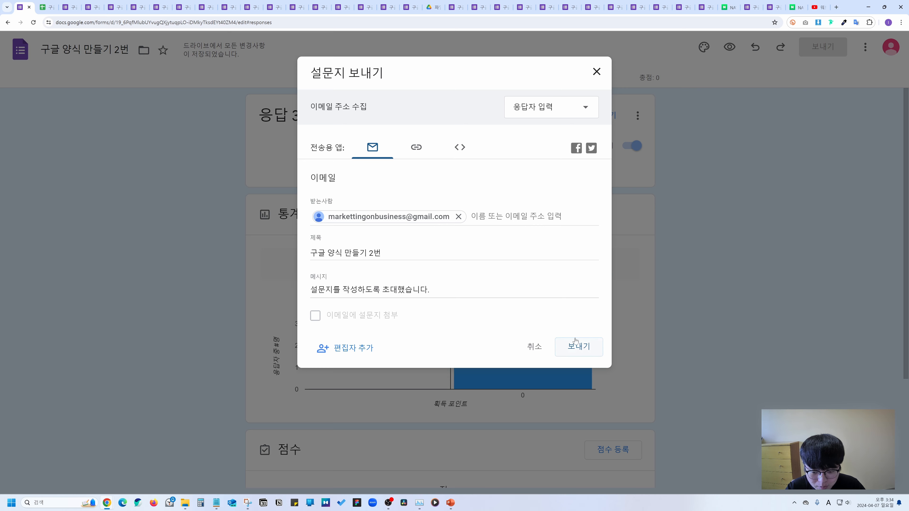
pyautogui.click(577, 346)
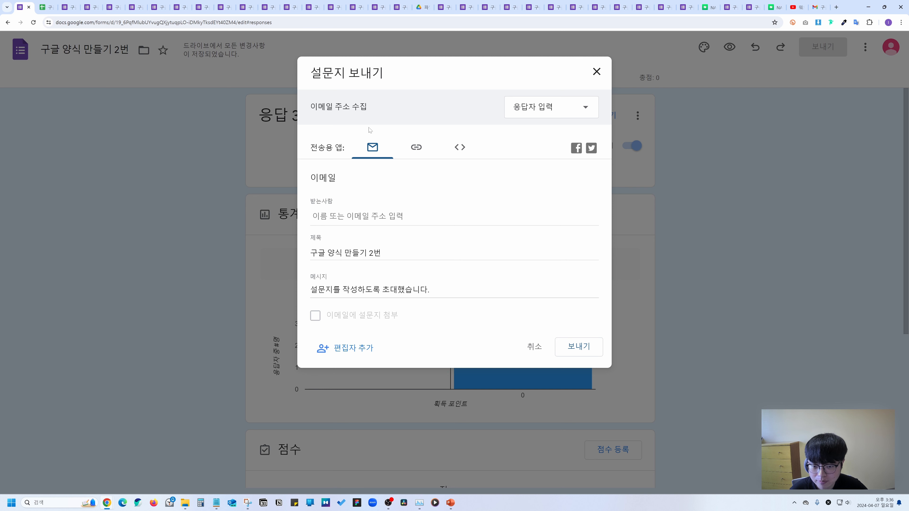
# Shorten the form's share link with URL 단축 and copy it.
pyautogui.click(418, 146)
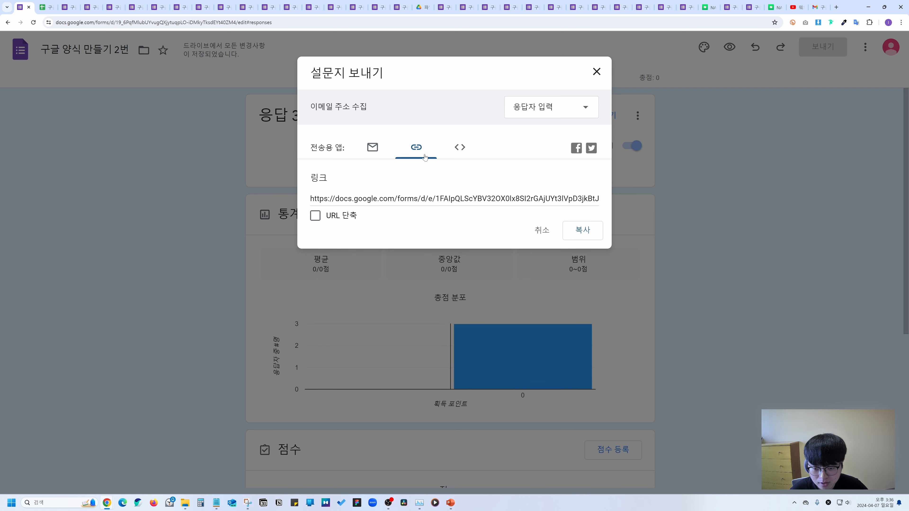
pyautogui.click(454, 199)
pyautogui.click(323, 218)
pyautogui.hotkey('ctrl', 'c')
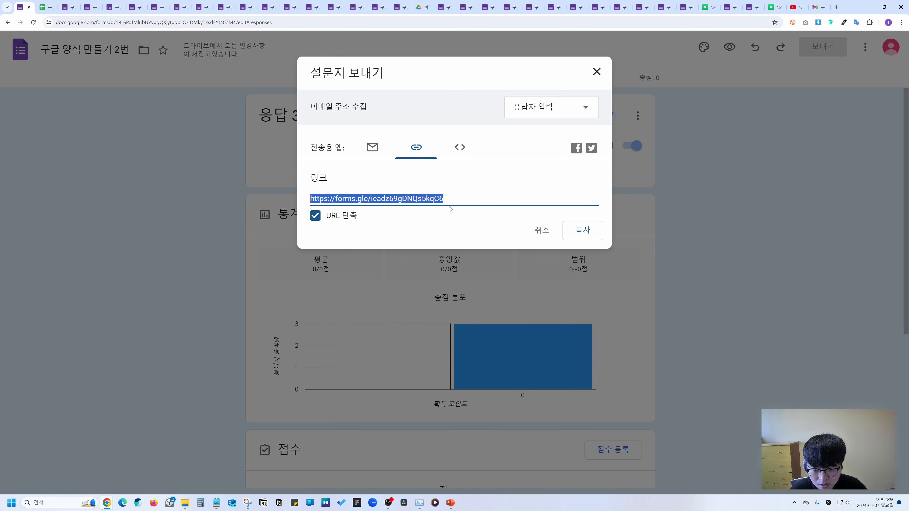
pyautogui.click(582, 228)
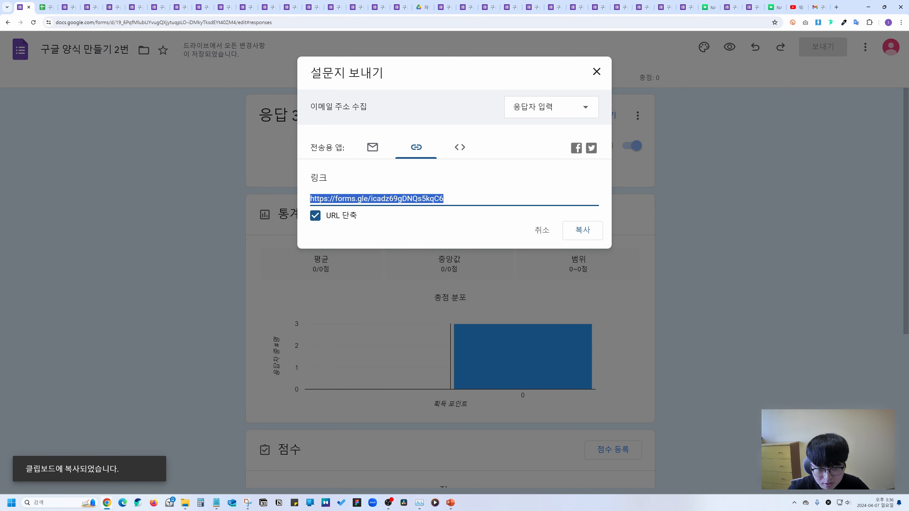
# Open the copied short link in a new browser tab.
pyautogui.hotkey('ctrl', 't')
pyautogui.hotkey('ctrl', 'l')
pyautogui.hotkey('ctrl', 'v')
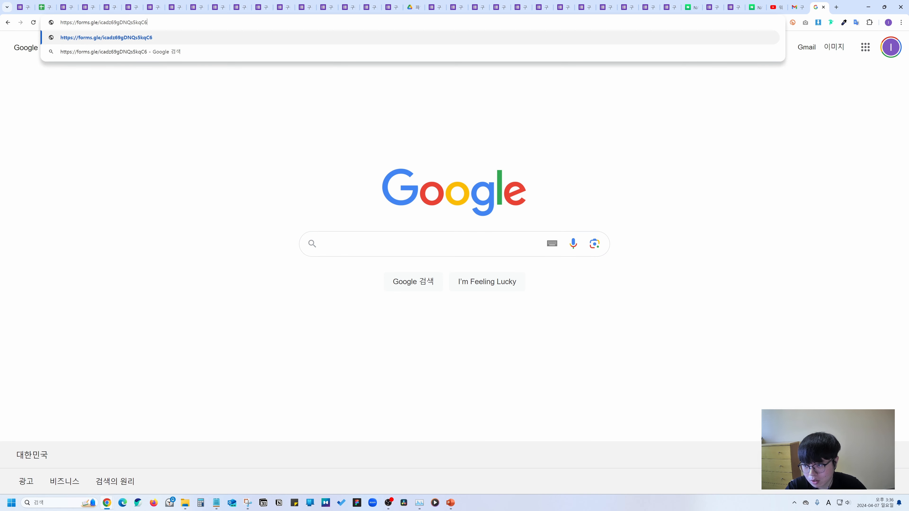
pyautogui.press('Return')
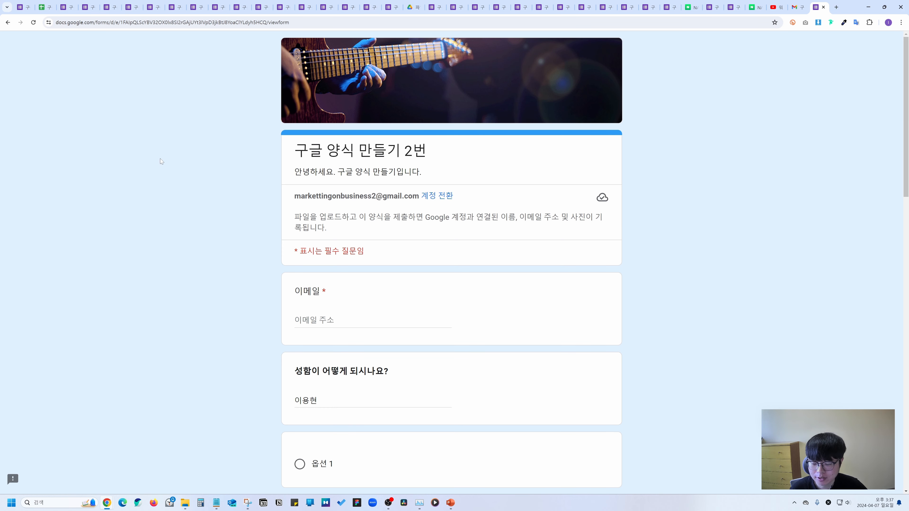
# Check the embed HTML option, note the file-upload question warning, and close the send dialog.
pyautogui.click(22, 7)
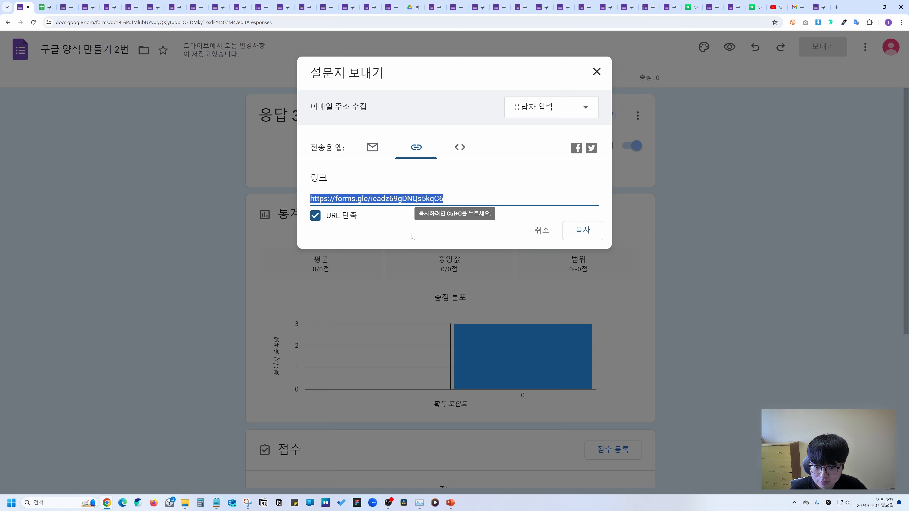
pyautogui.click(460, 148)
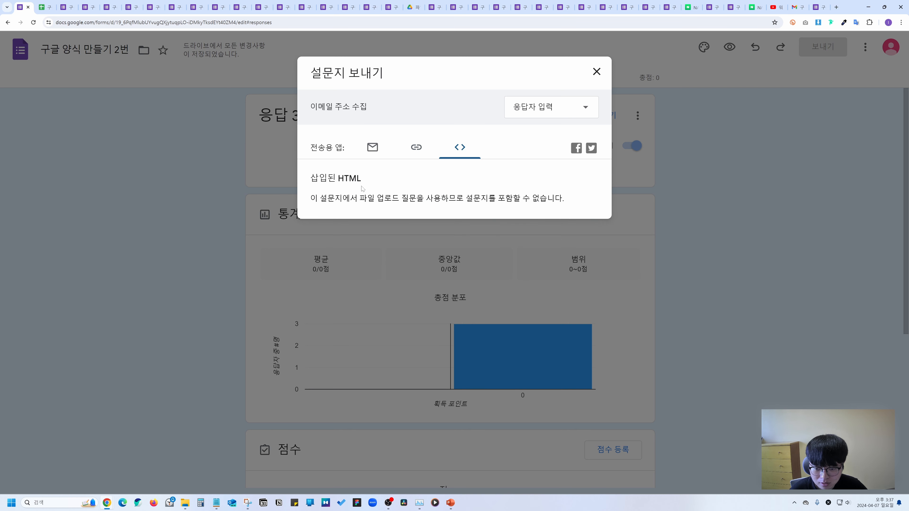
pyautogui.moveTo(360, 198); pyautogui.dragTo(417, 198)
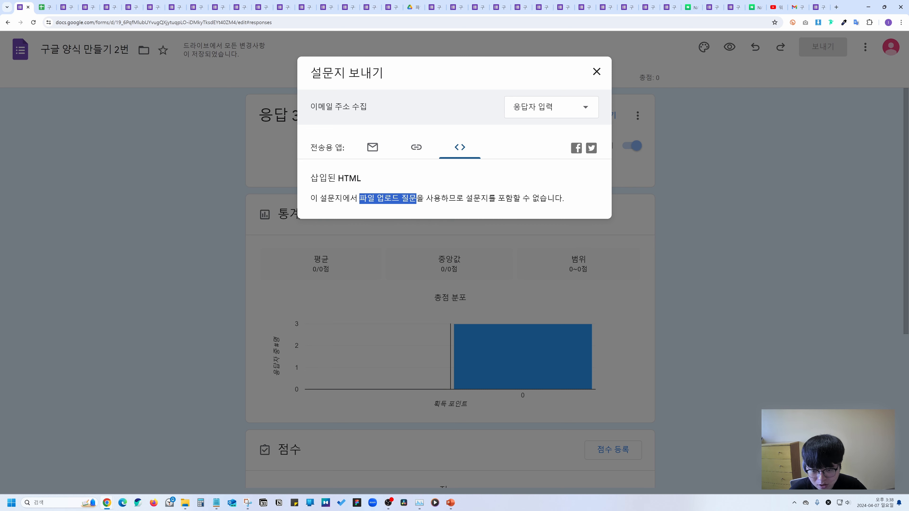
pyautogui.click(473, 214)
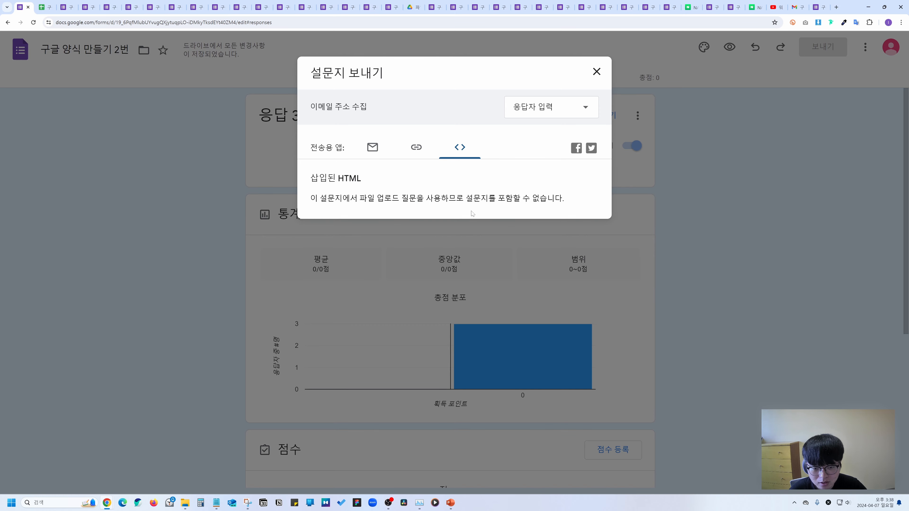
pyautogui.click(597, 72)
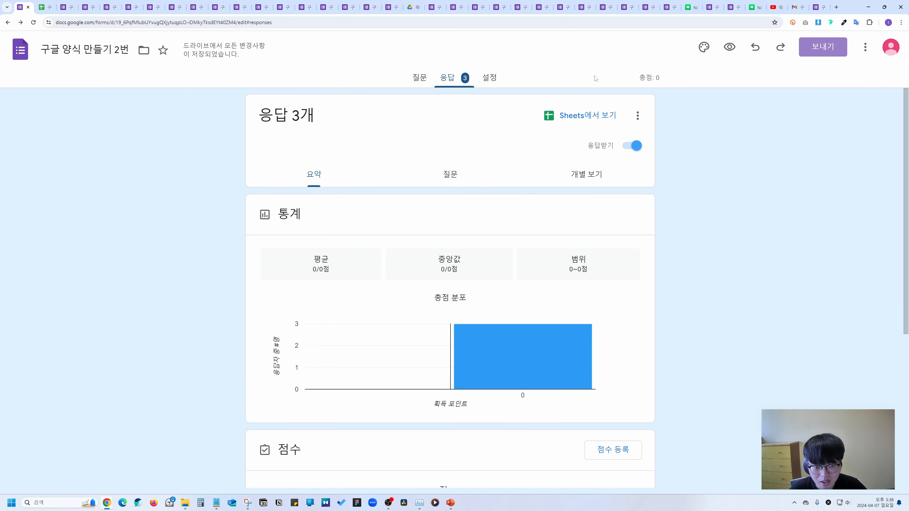
# Delete the file-upload question, then copy the form's iframe embed code from the <> tab.
pyautogui.click(420, 86)
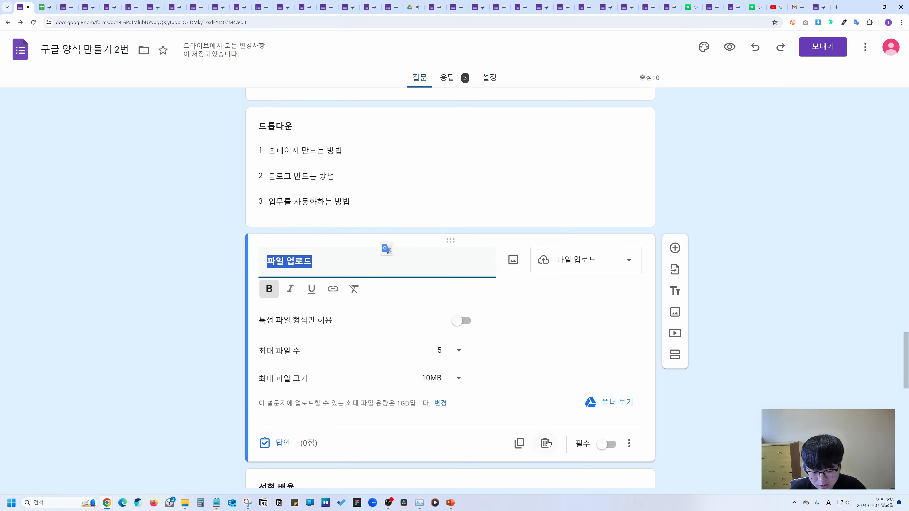
pyautogui.click(546, 443)
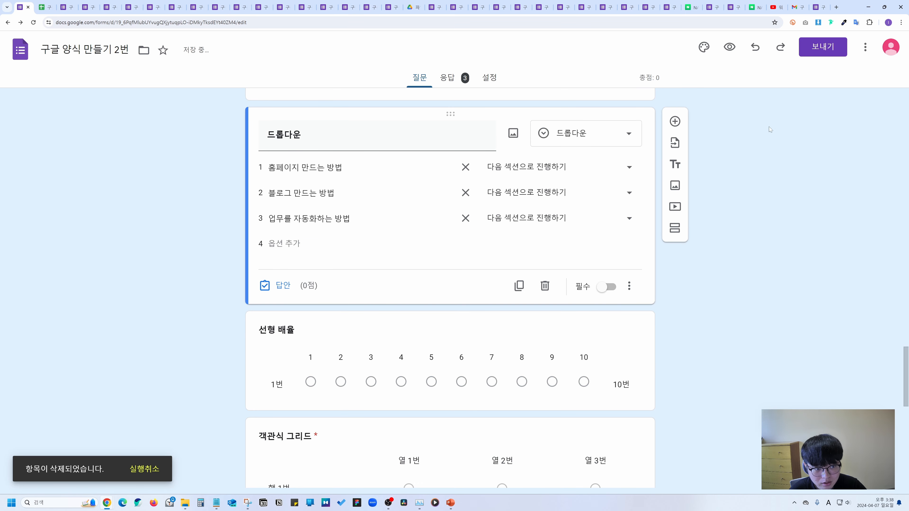
pyautogui.click(822, 46)
pyautogui.click(459, 148)
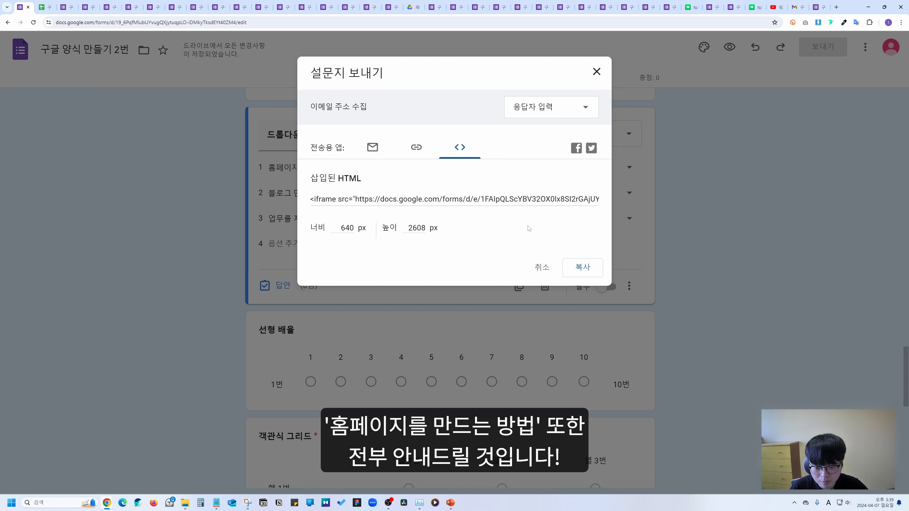
pyautogui.click(582, 267)
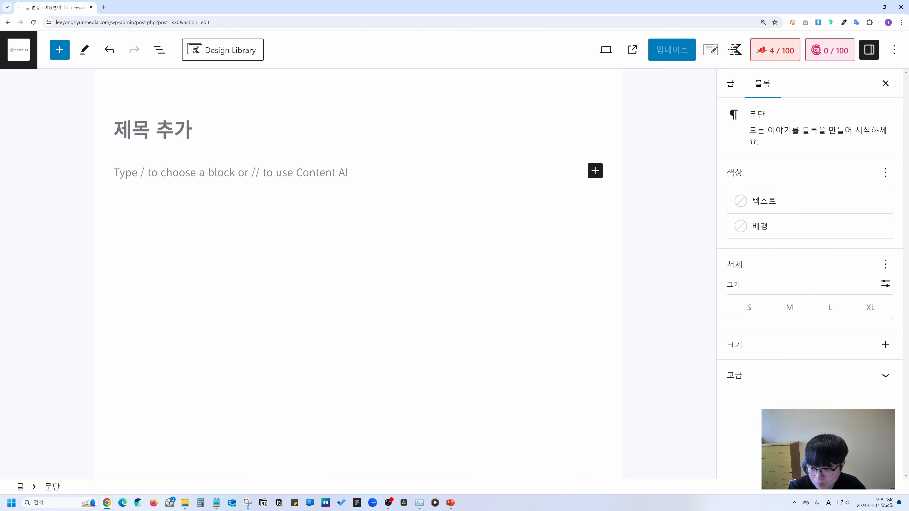
# Insert a Custom HTML block with the pasted iframe code and update the post.
pyautogui.click(59, 50)
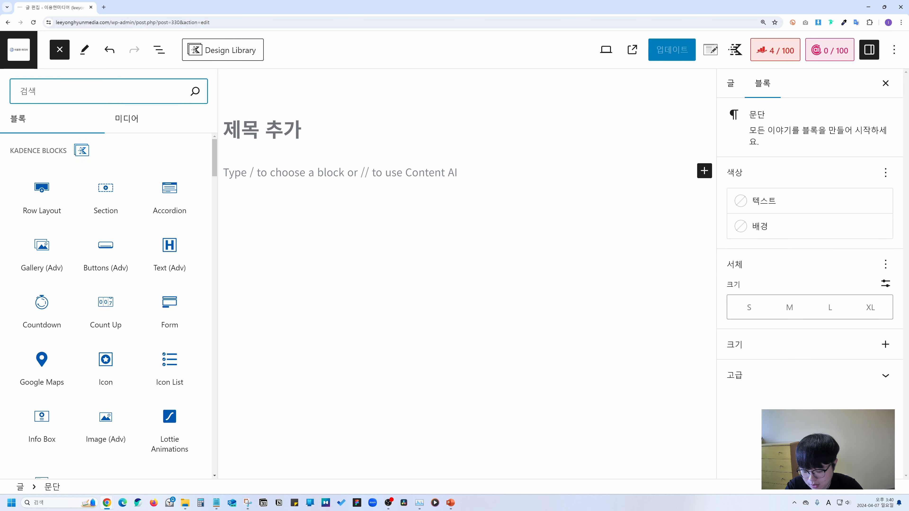
pyautogui.write('html')
pyautogui.click(44, 157)
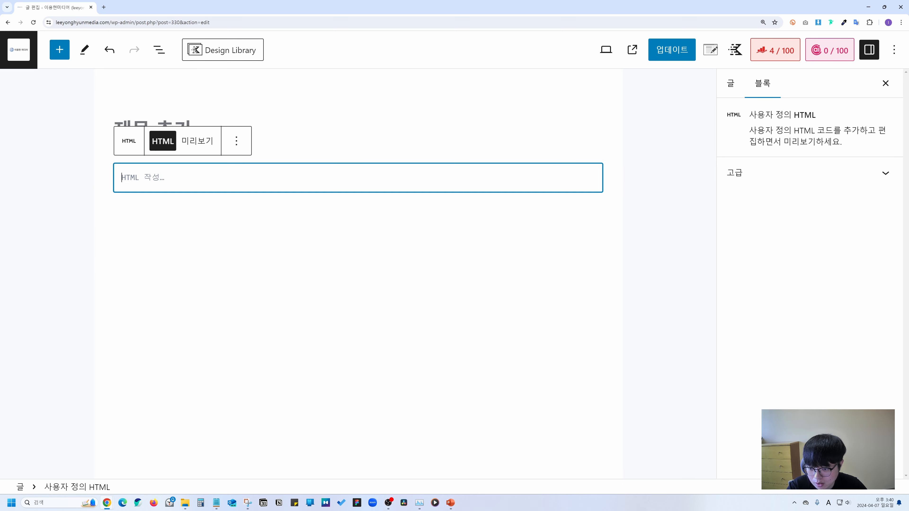
pyautogui.hotkey('ctrl', 'v')
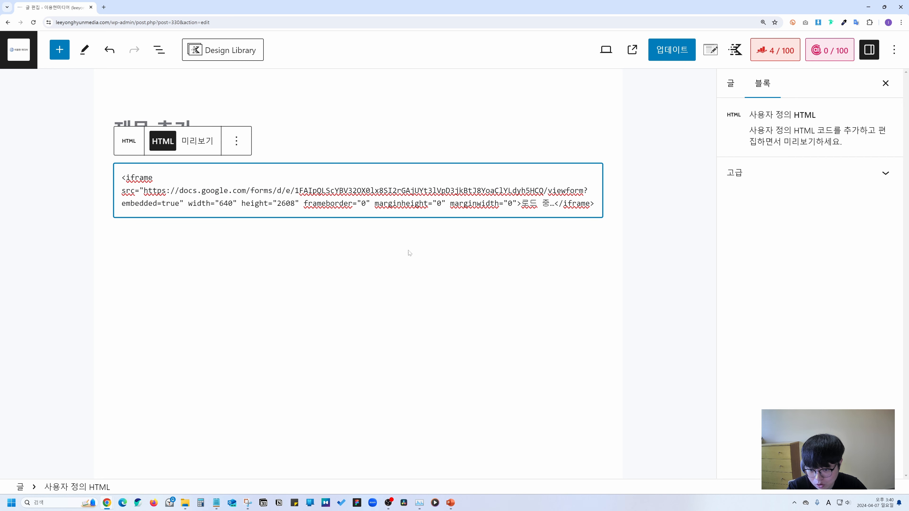
pyautogui.click(664, 50)
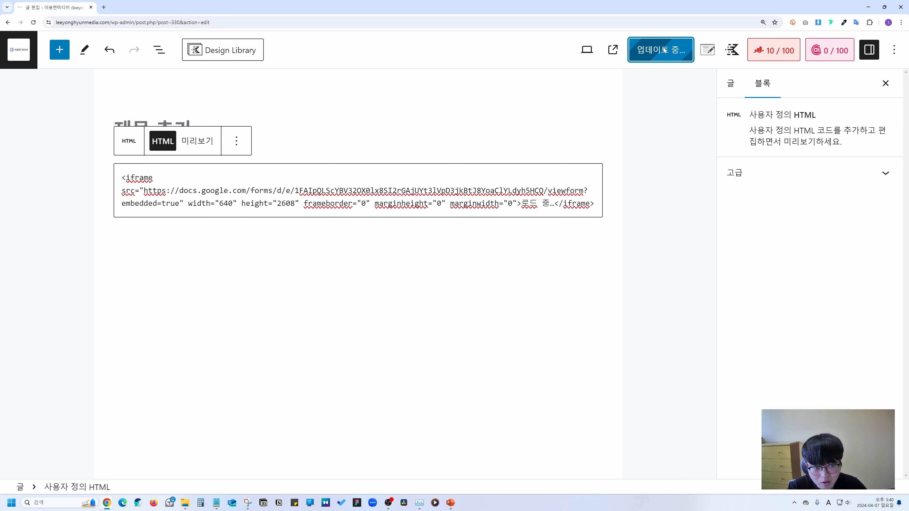
# View the published post and scroll through the embedded form.
pyautogui.click(628, 52)
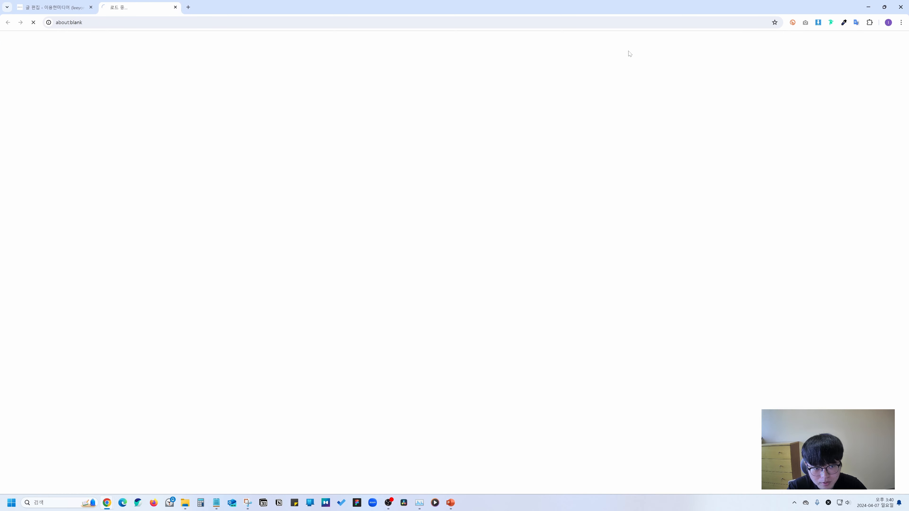
pyautogui.scroll(-5, 483, 140)
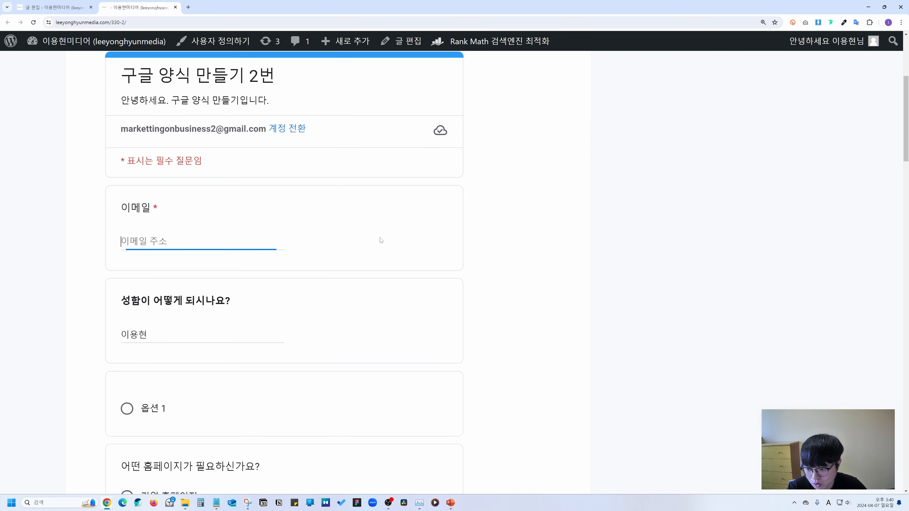
pyautogui.scroll(-8, 383, 238)
pyautogui.scroll(-15, 387, 237)
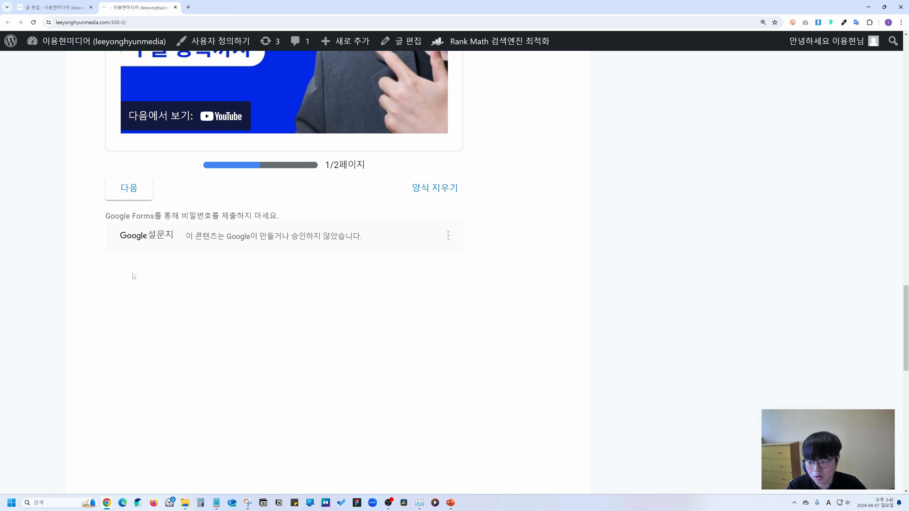
# In the 설문지 보내기 dialog, review the email, link and embed-code tabs again.
pyautogui.click(869, 7)
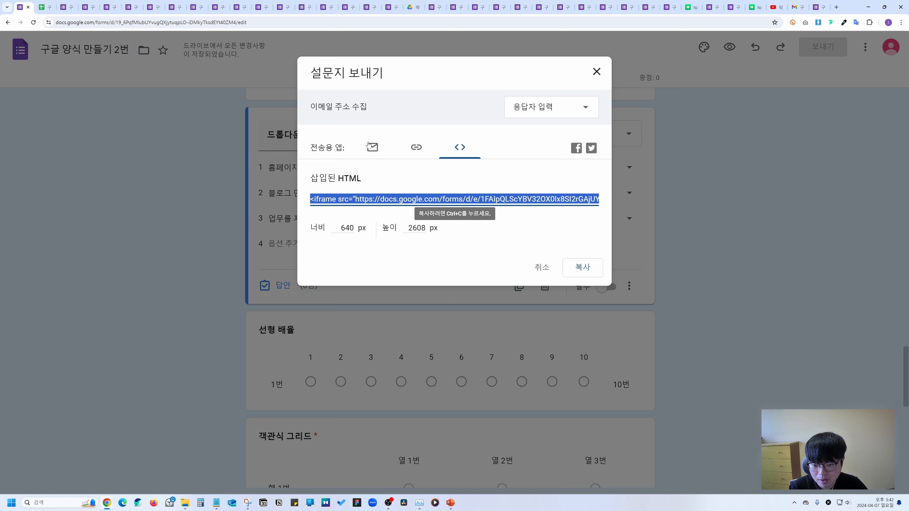
pyautogui.click(371, 152)
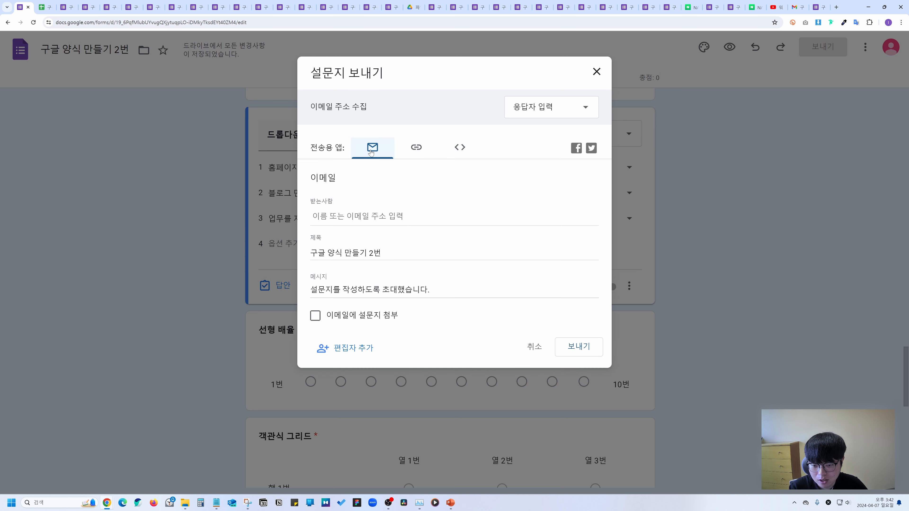
pyautogui.click(416, 148)
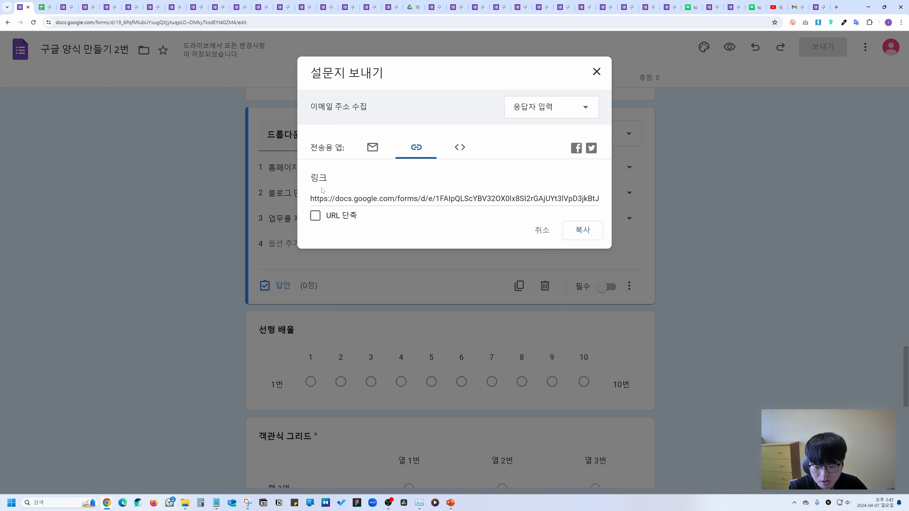
pyautogui.click(457, 150)
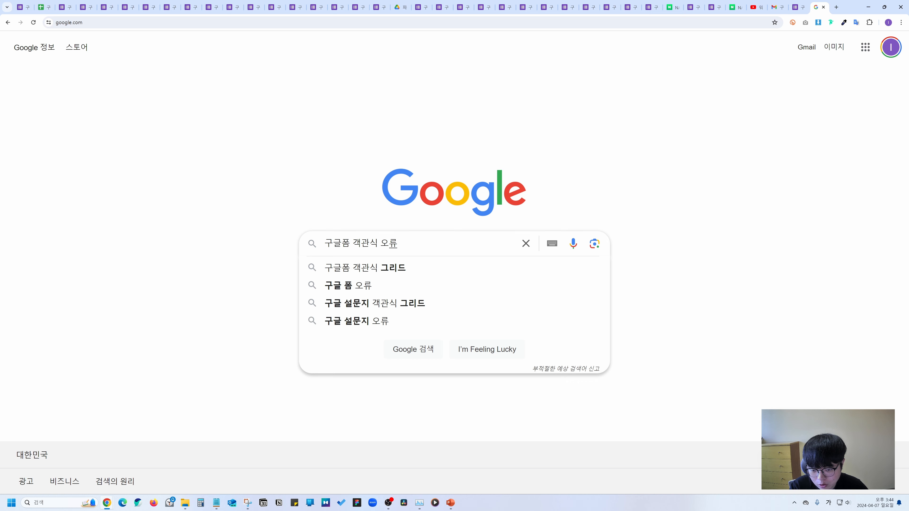
# Search 구글폼 객관식 오류, then translate '구글폼 입력폼 오류' into English with Google Translate and copy it.
pyautogui.press('Return')
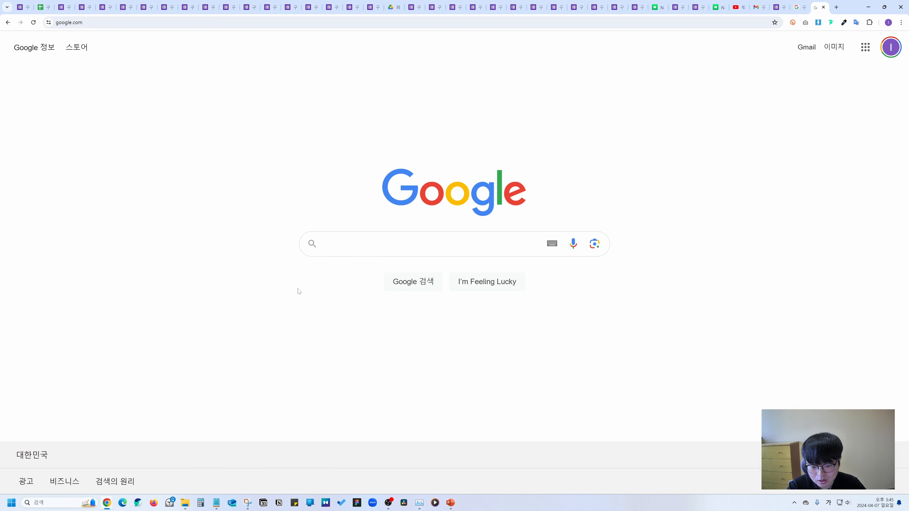
pyautogui.click(362, 244)
pyautogui.write('구글번역기')
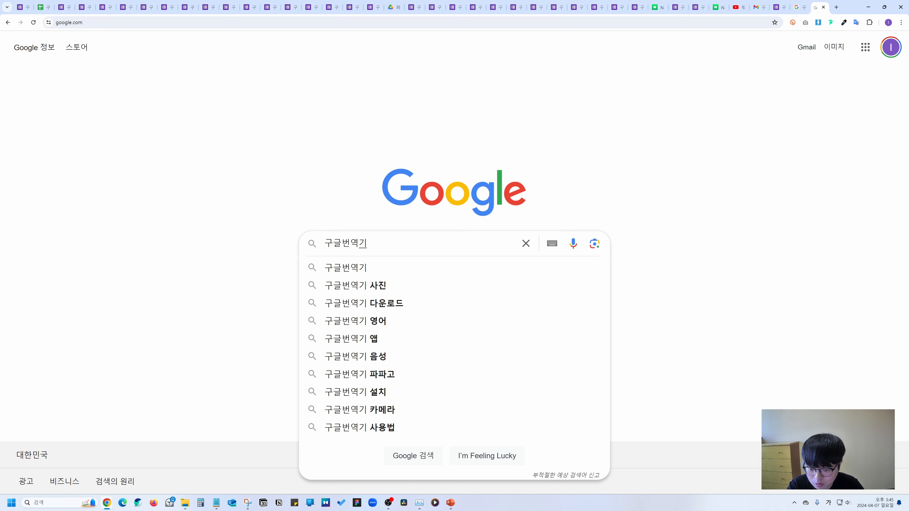
pyautogui.press('Return')
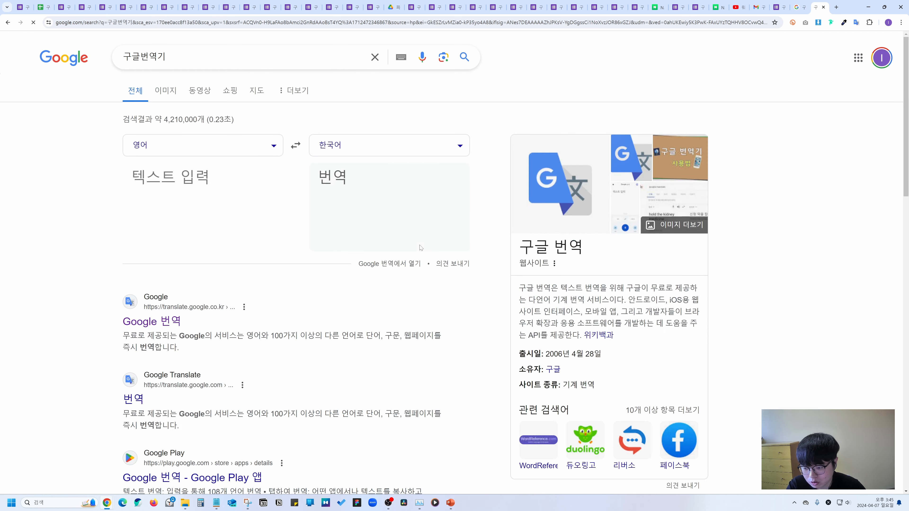
pyautogui.click(172, 323)
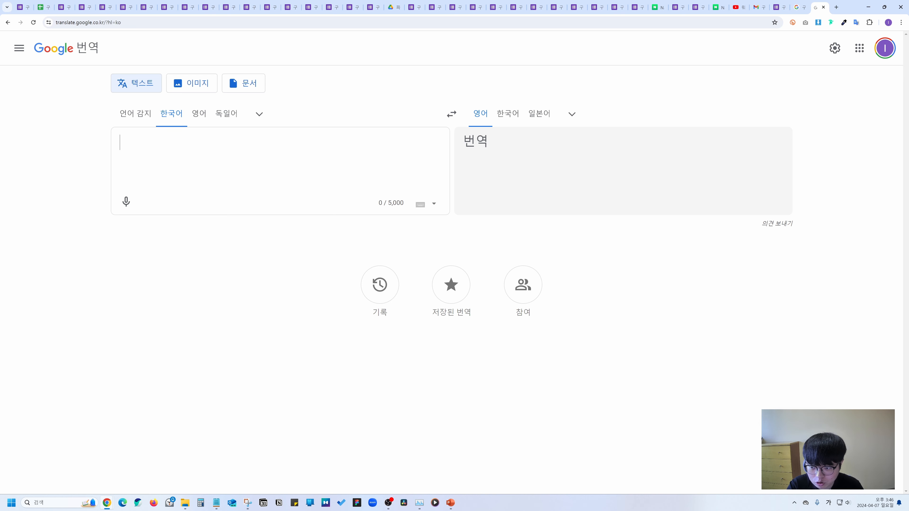
pyautogui.write('구글폼 입력폼 오류')
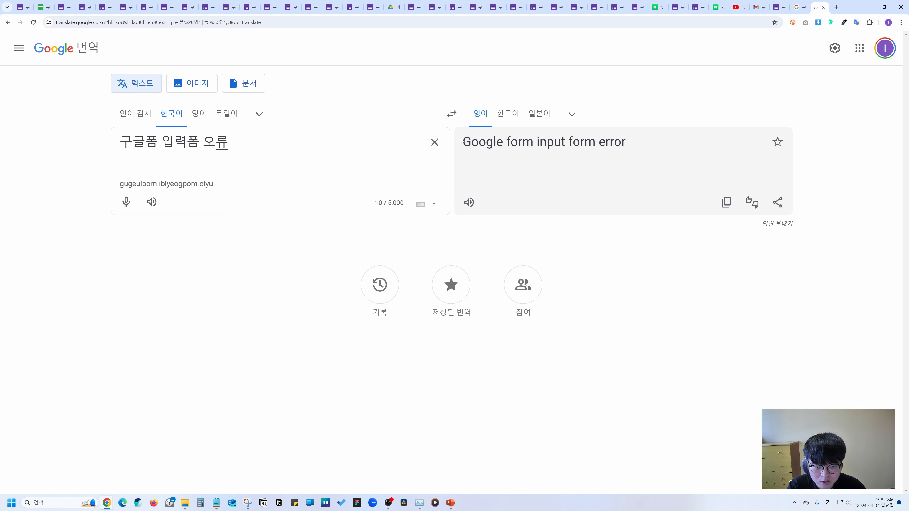
pyautogui.click(725, 202)
# Search Google with the English query and translate the results page into Korean.
pyautogui.click(798, 7)
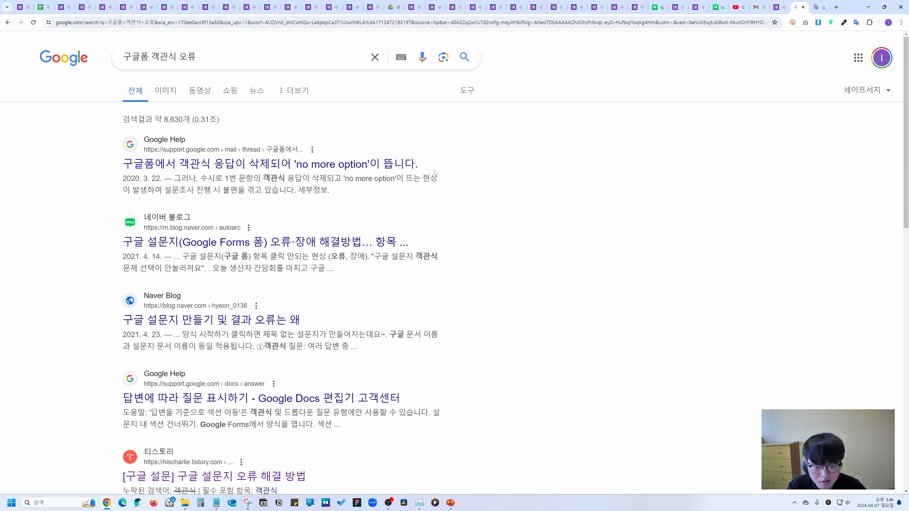
pyautogui.moveTo(196, 57); pyautogui.dragTo(101, 59)
pyautogui.hotkey('ctrl', 'v')
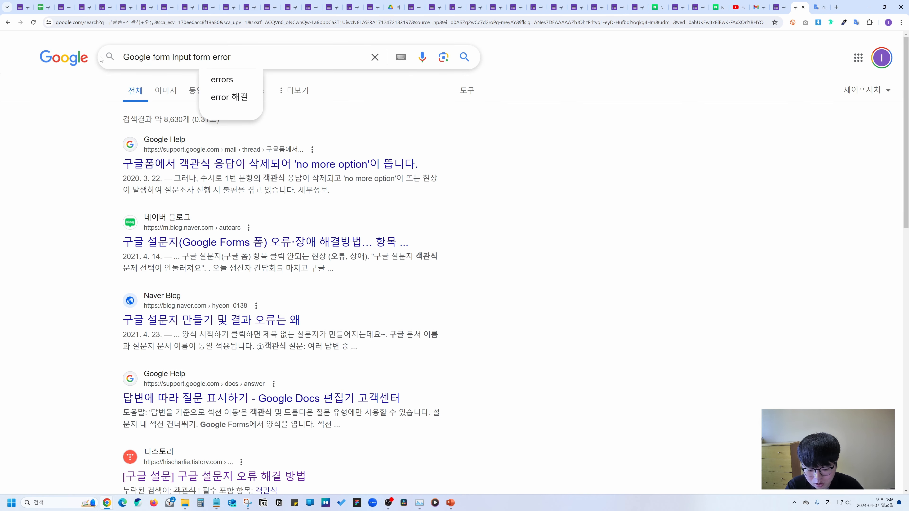
pyautogui.press('Return')
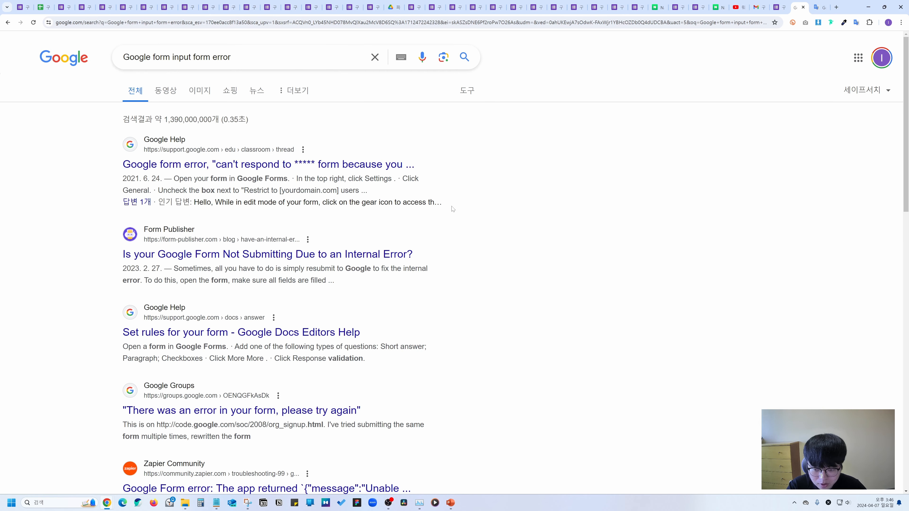
pyautogui.rightClick(486, 153)
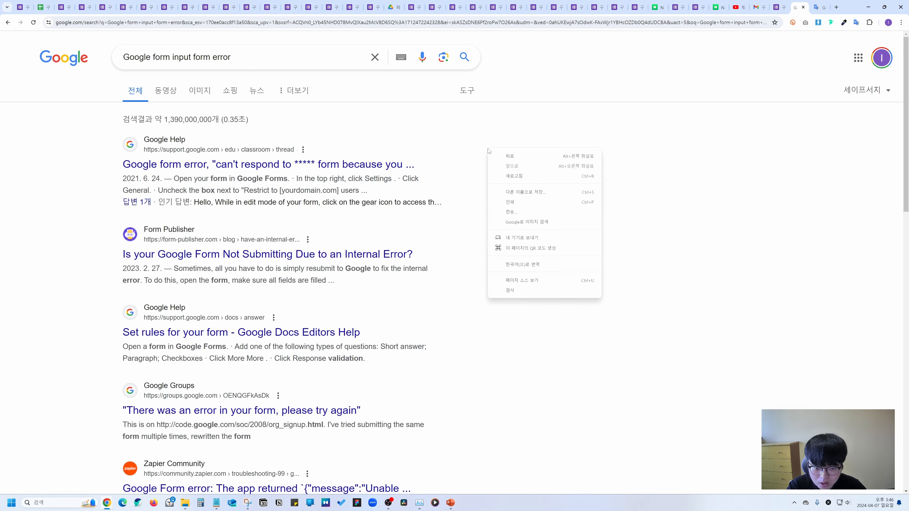
pyautogui.click(519, 264)
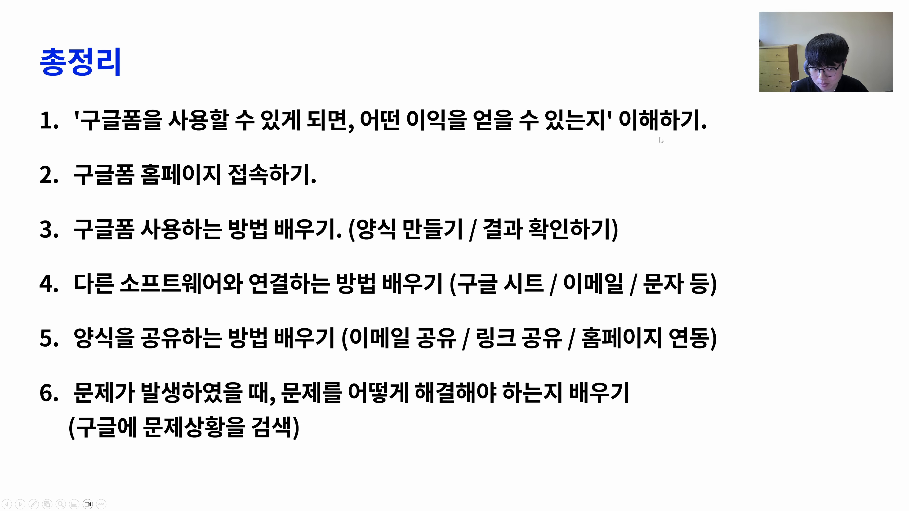
# Advance from the 총정리 summary to the '이 영상을 보면 무엇을 얻을 수 있나요?' slide.
pyautogui.press('Right')
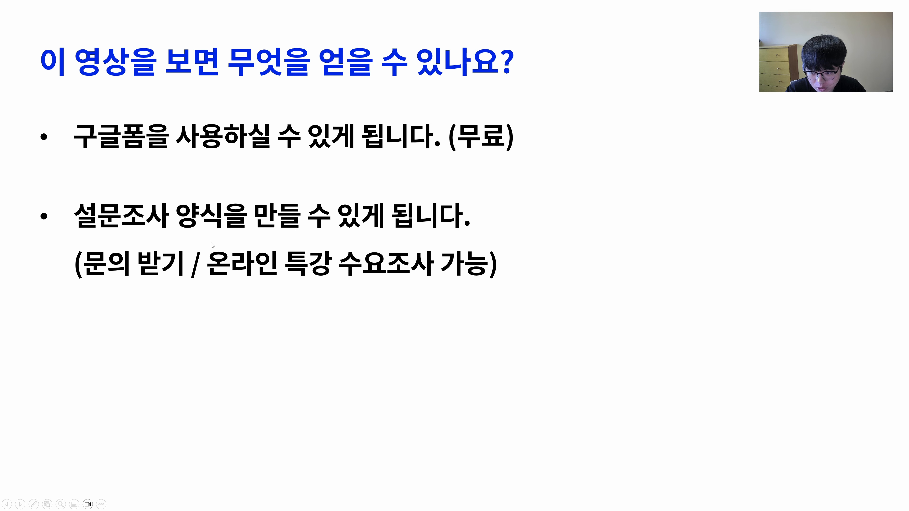